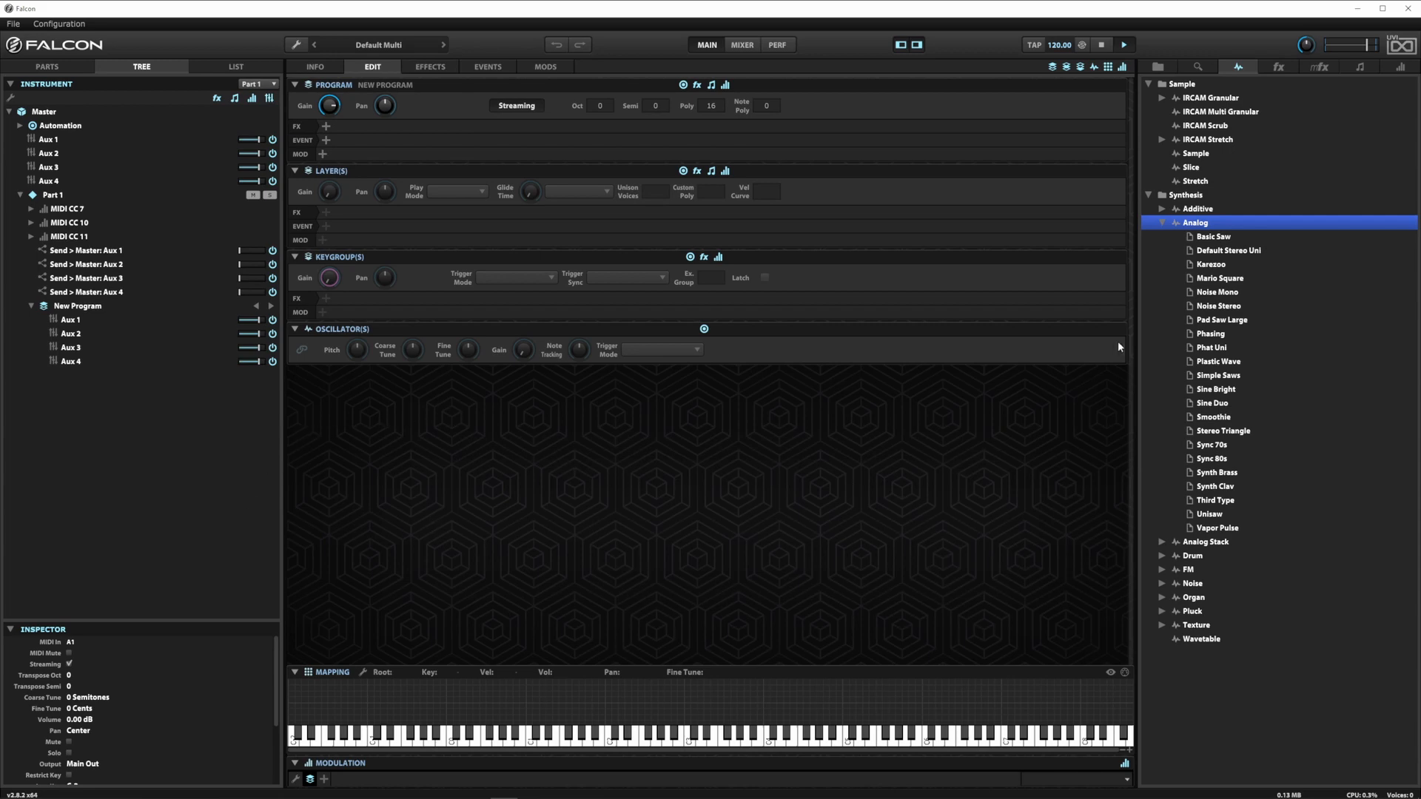
Step: Open the stac folder of Tenor Trombone in the VSCO-2-CE-1.1.0 Brass library and browse to the F1 samples
click(1159, 67)
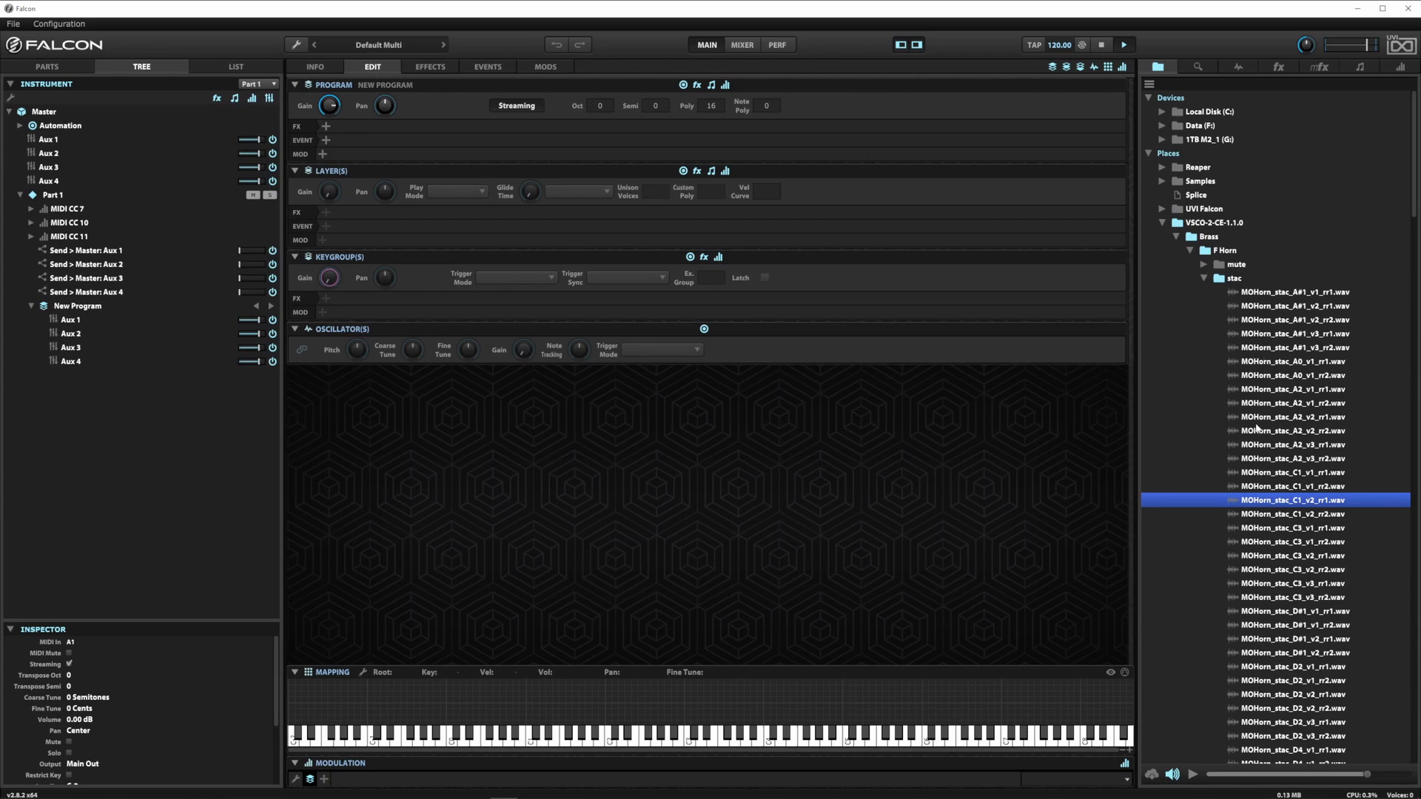
scroll(1257, 433, down, 5)
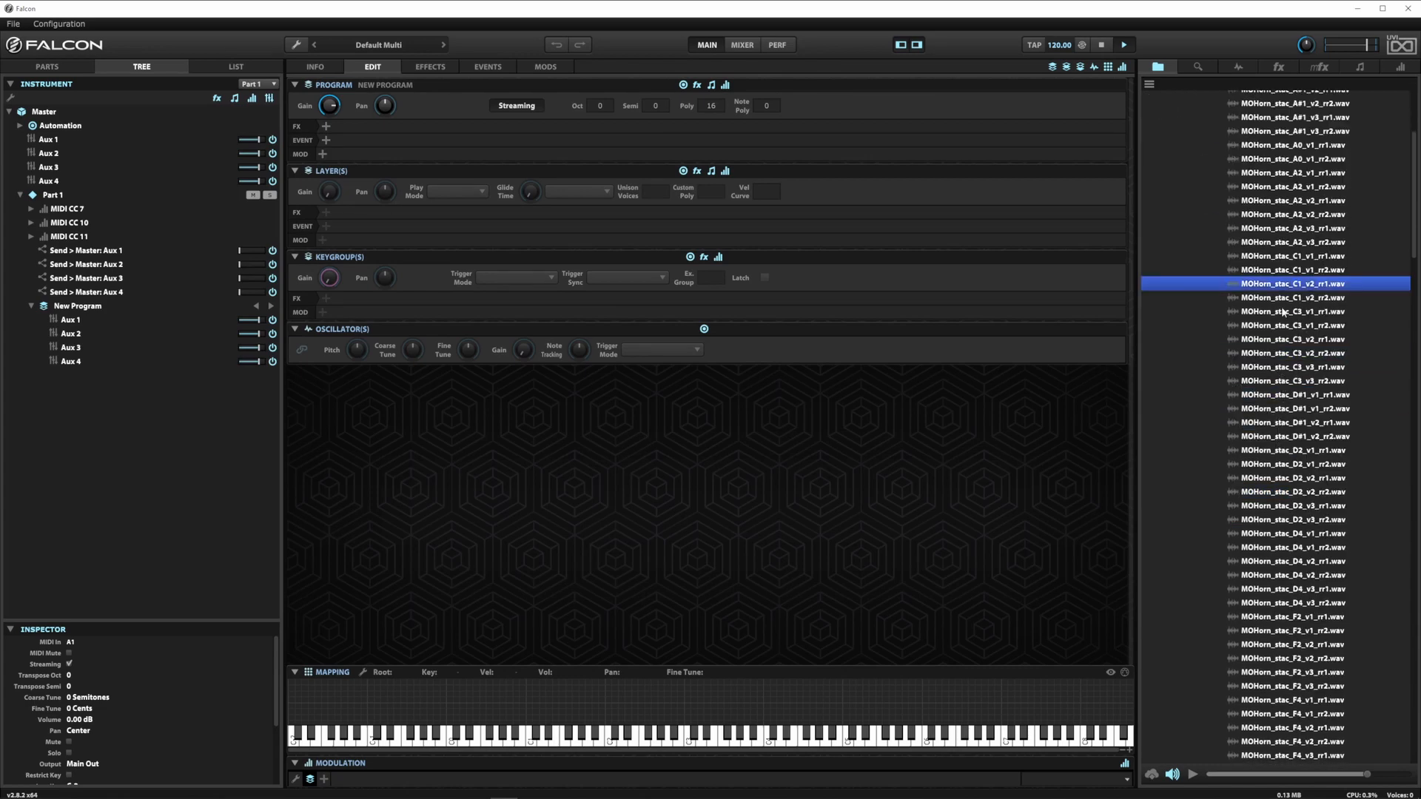
scroll(1284, 333, up, 5)
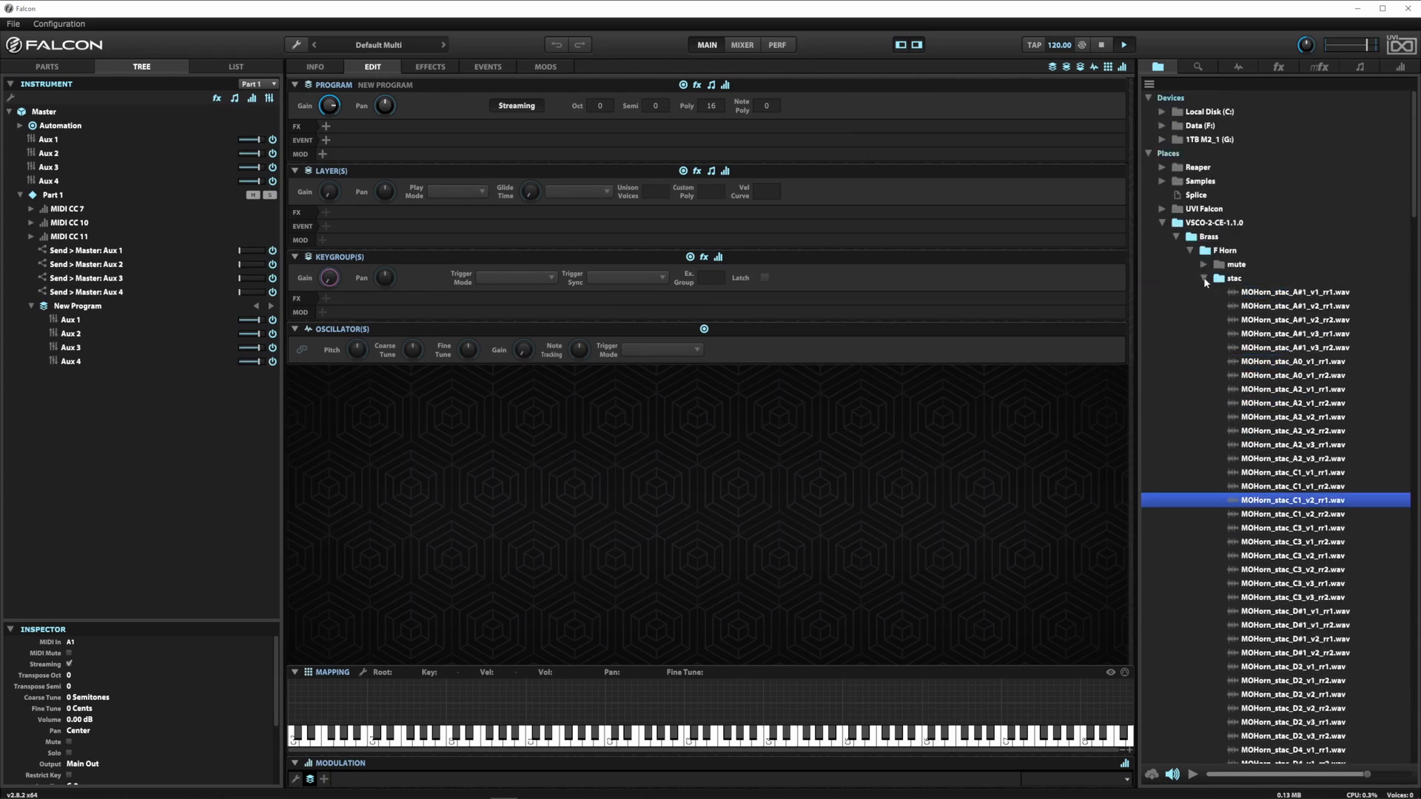
click(1204, 279)
click(1191, 251)
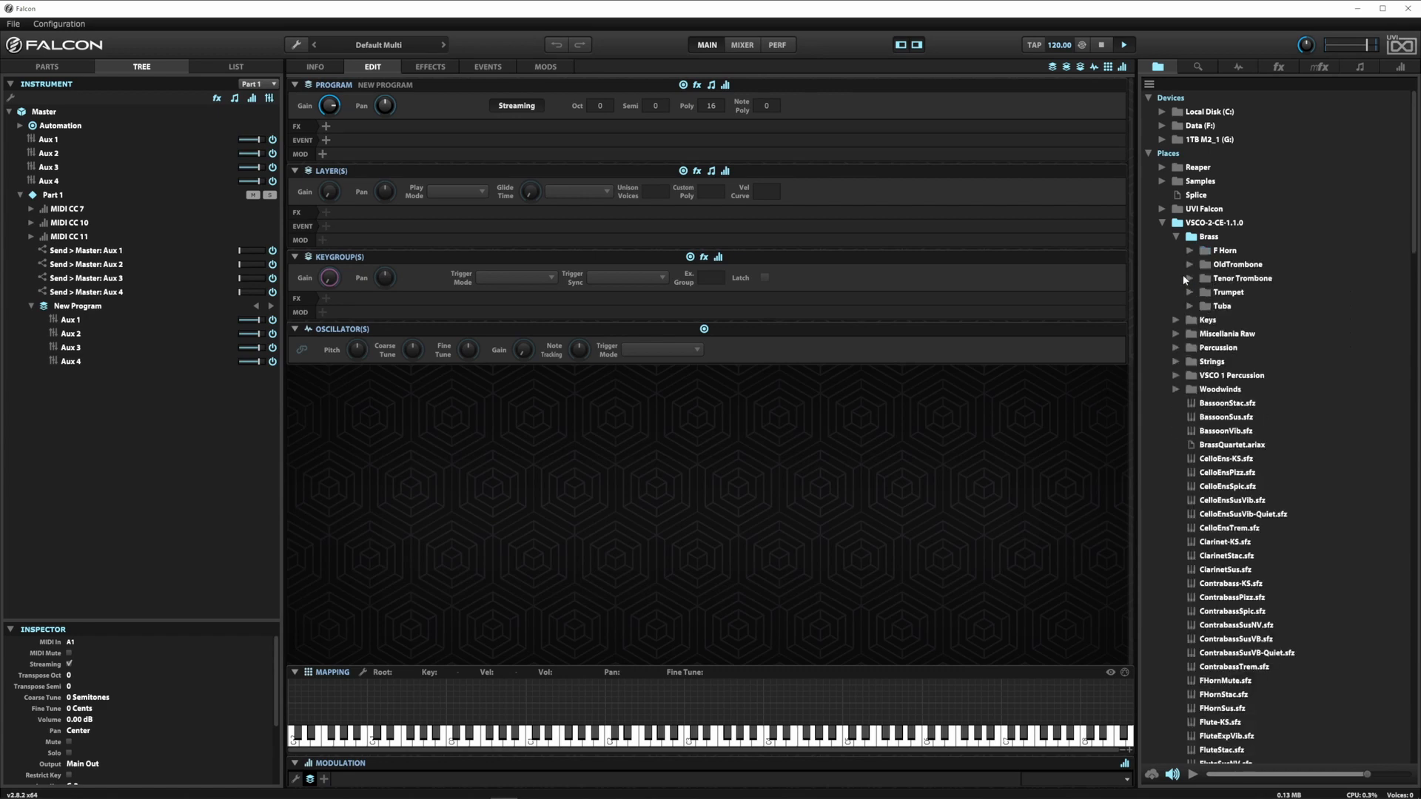
click(1188, 279)
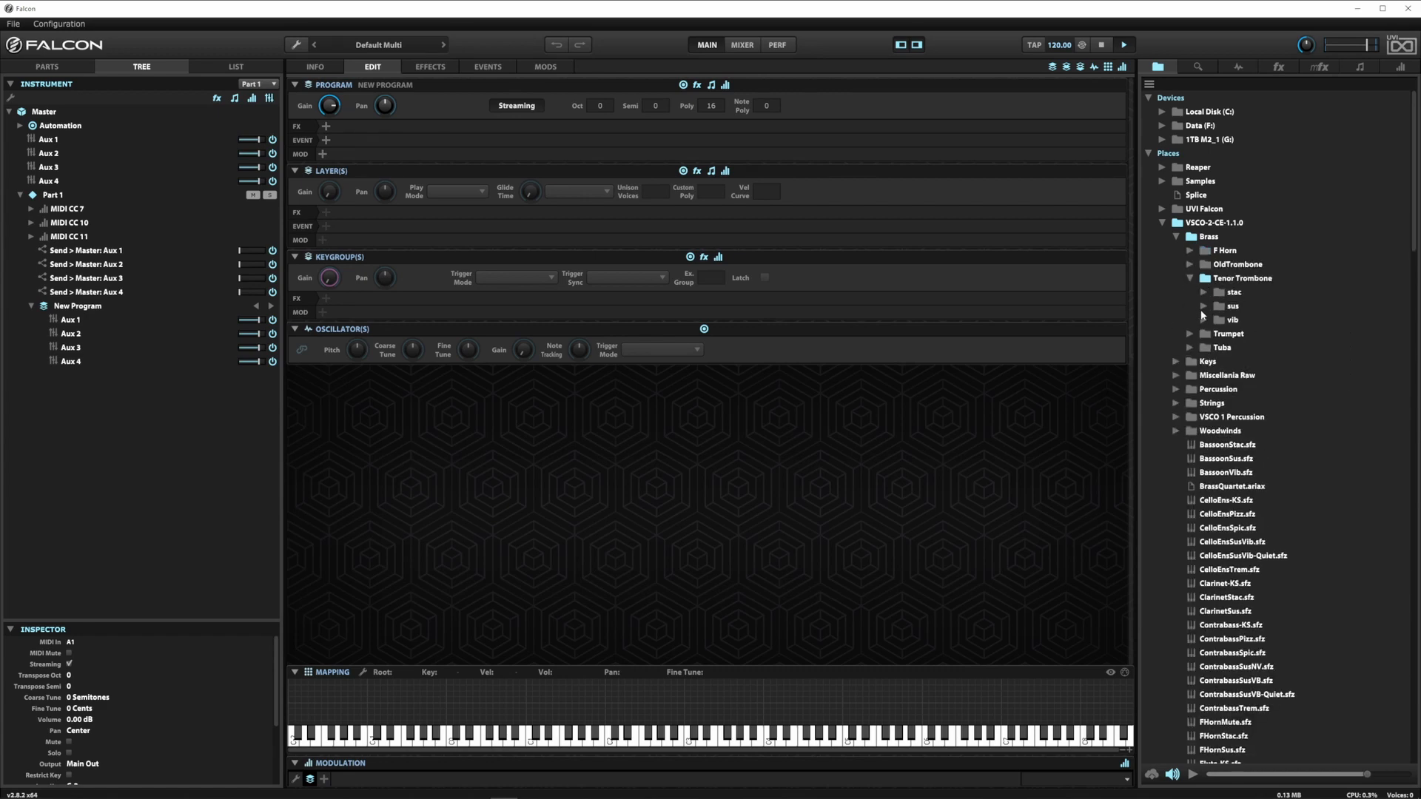
click(1203, 293)
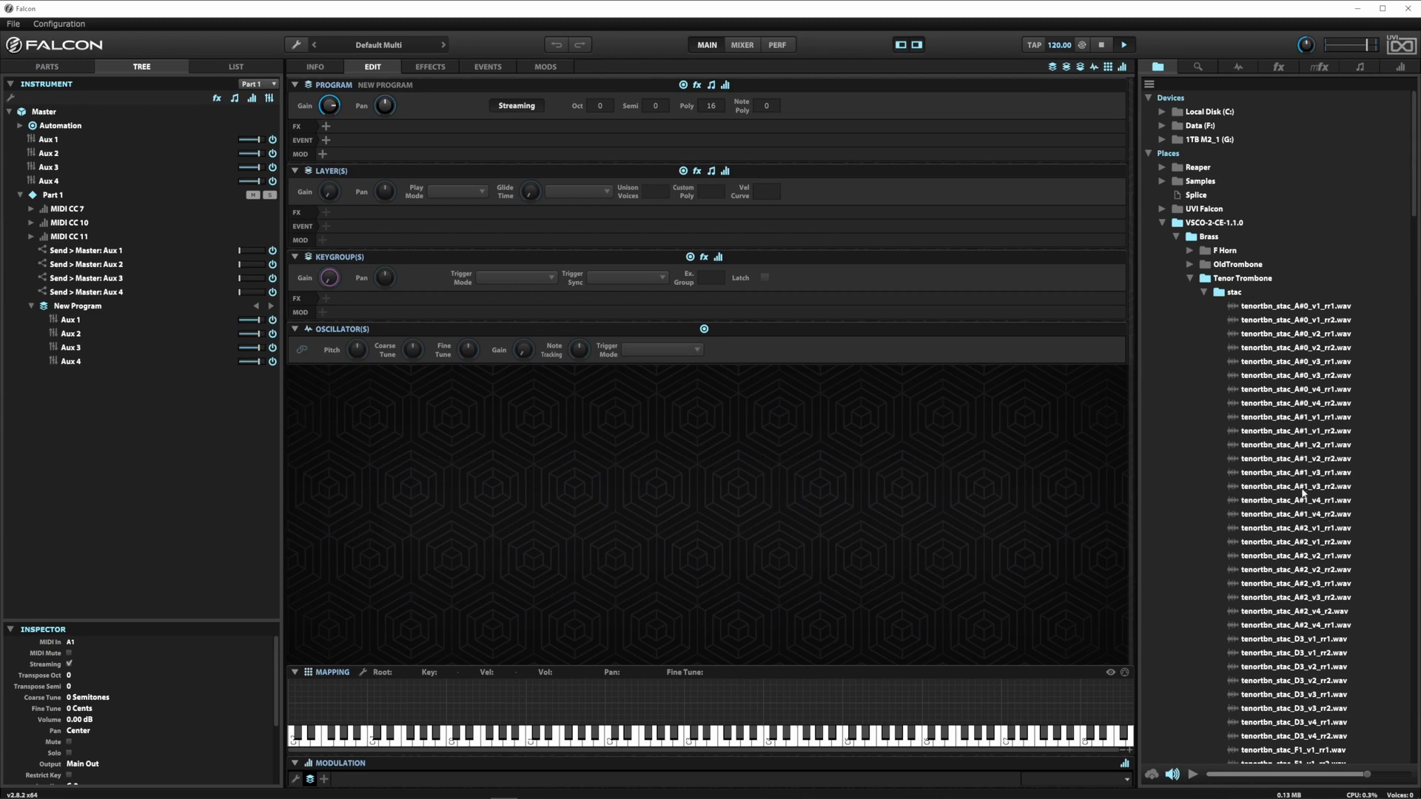
scroll(1295, 437, down, 7)
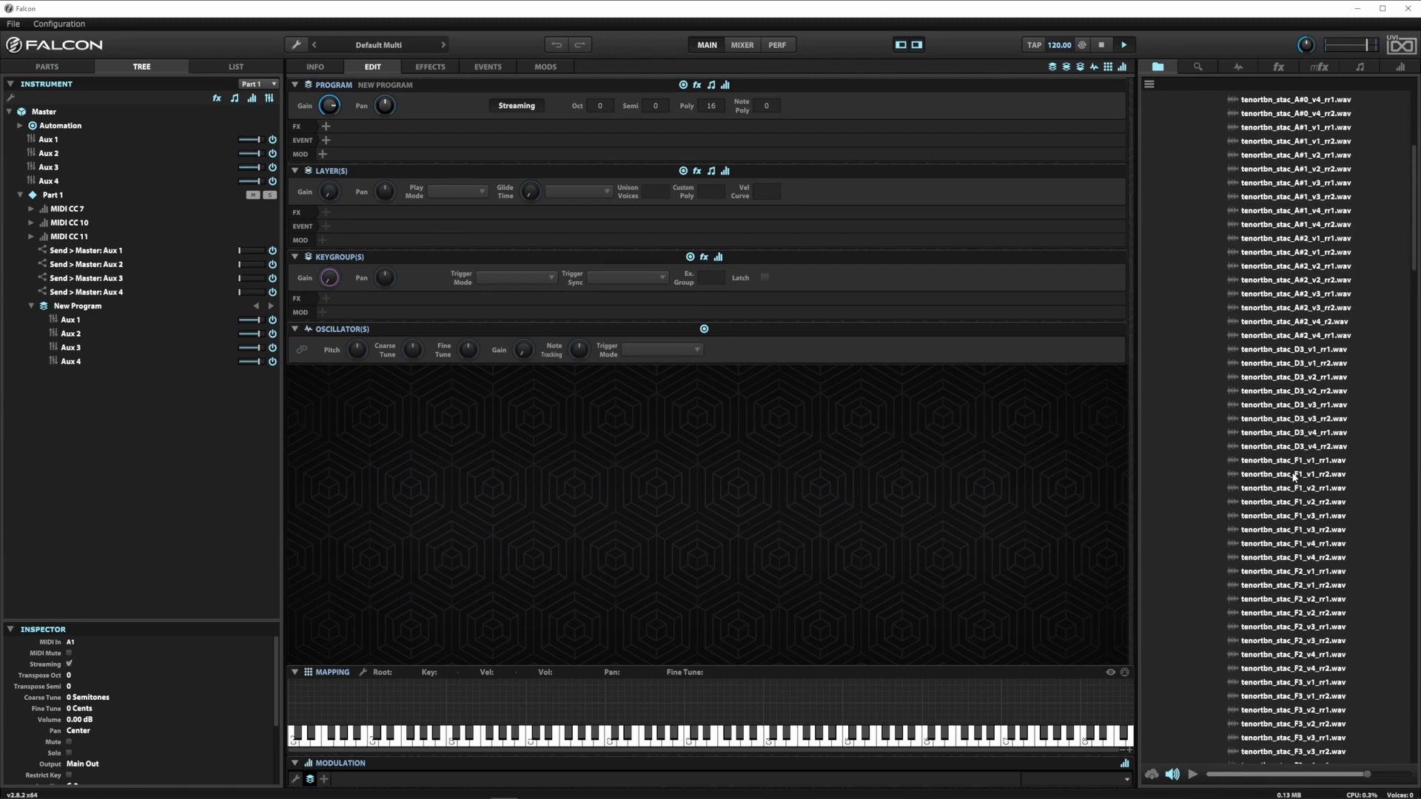
Step: Audition the first F1 samples and load tenortbn_stac_F1_v1_rr2.wav into the program's key mapping
click(1295, 477)
click(1289, 465)
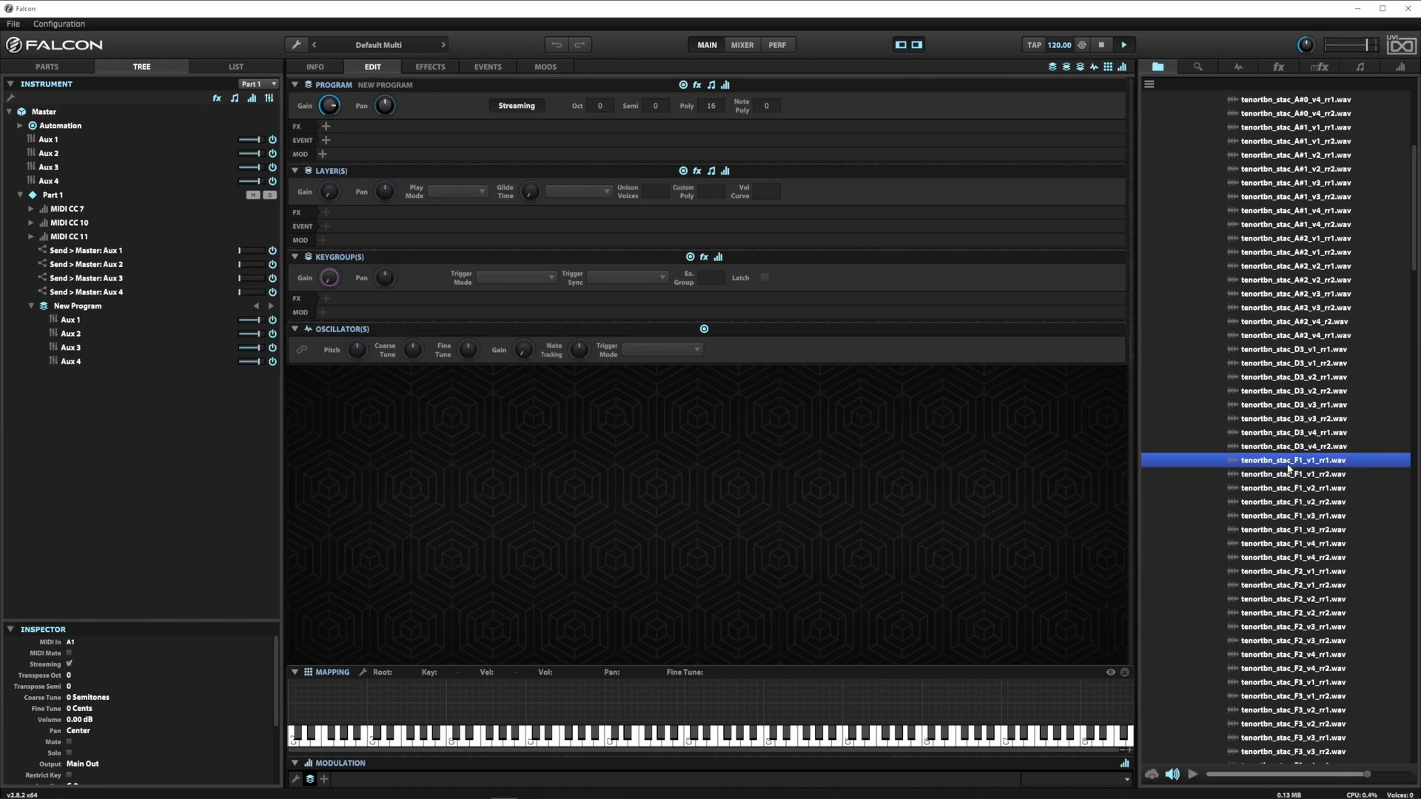
click(1289, 476)
drag(1291, 478, 649, 677)
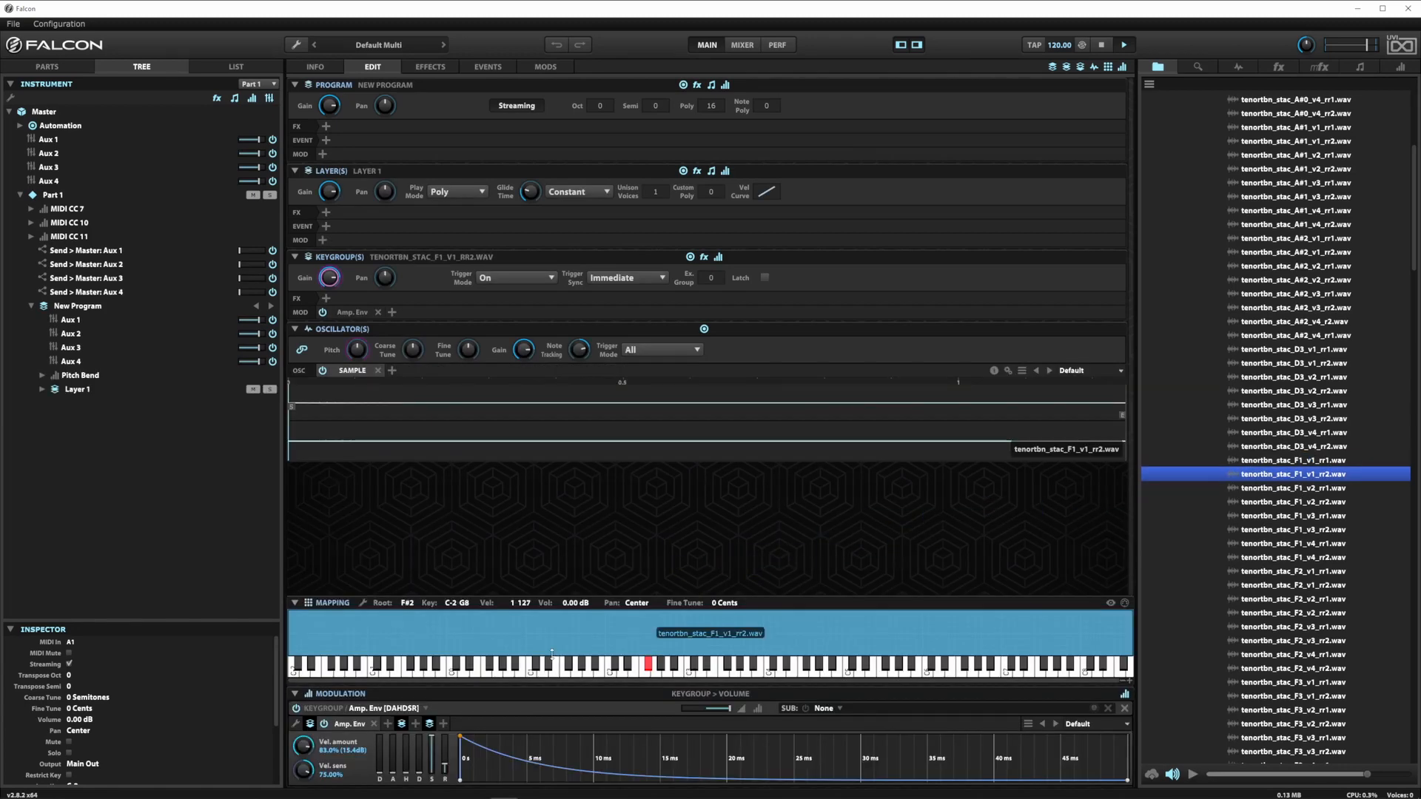
Step: Set the mapped trombone sample's root key to F1
double_click(409, 603)
text(F1)
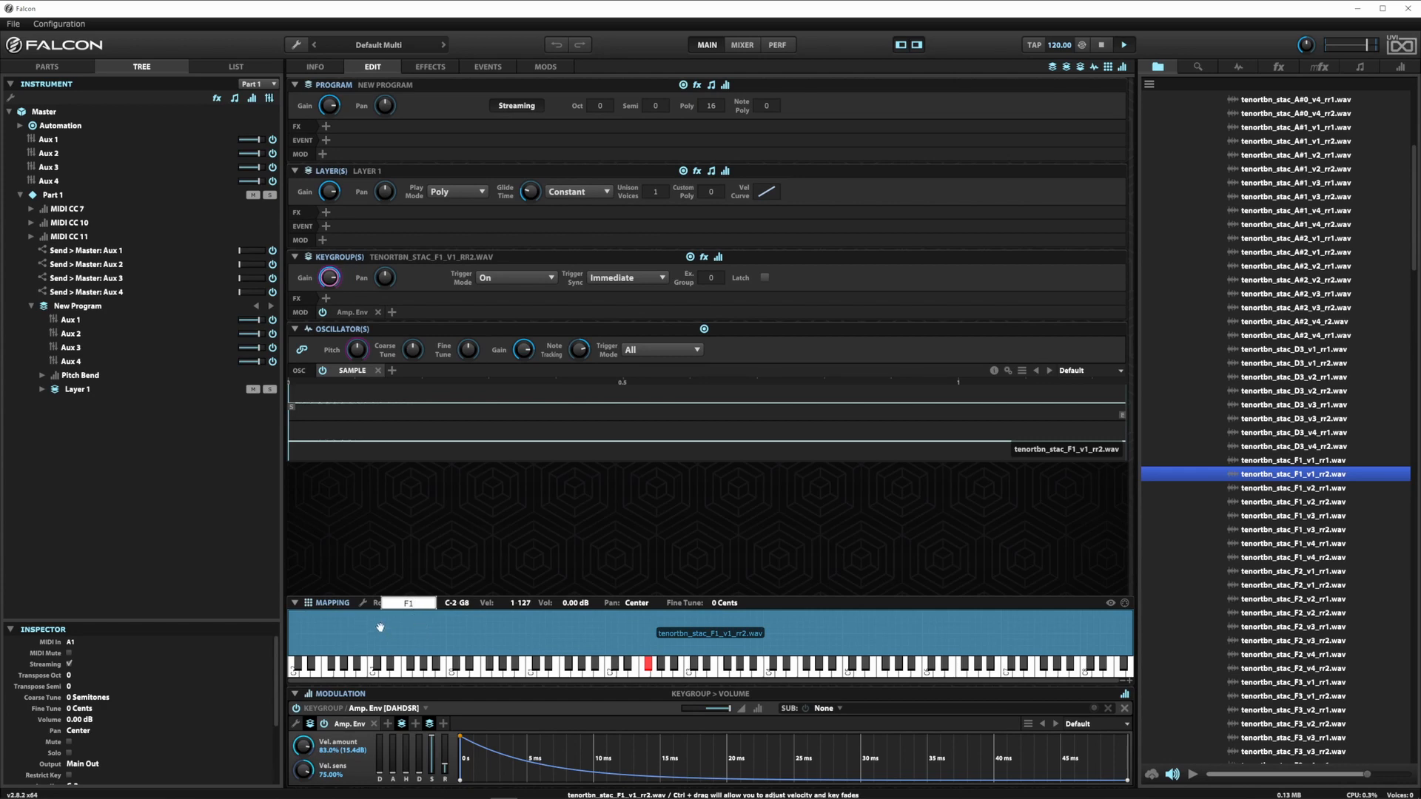
key(Return)
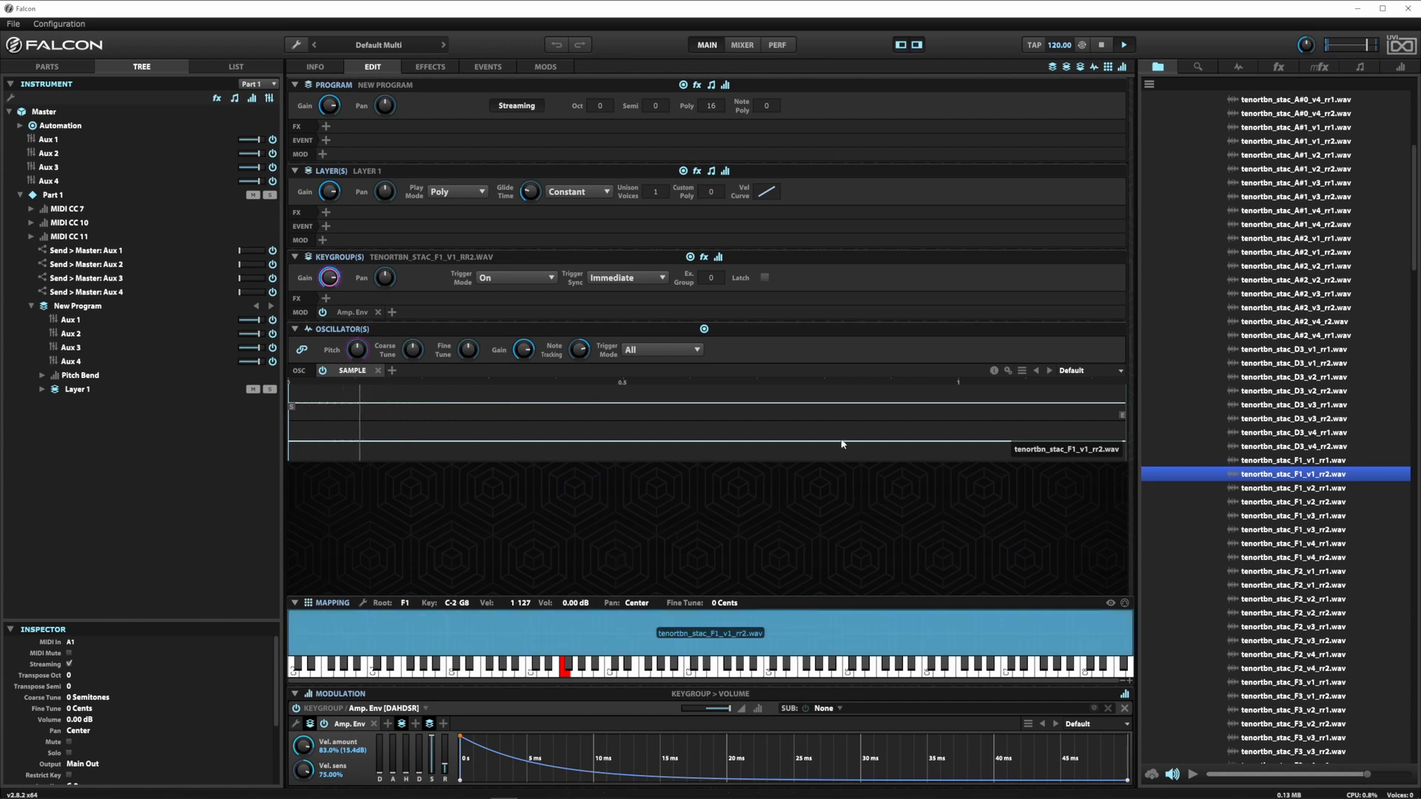
Step: Try an Analog oscillator alongside the sample in the keygroup, adjust the oscillator gain, and remove the Analog oscillator
click(1249, 69)
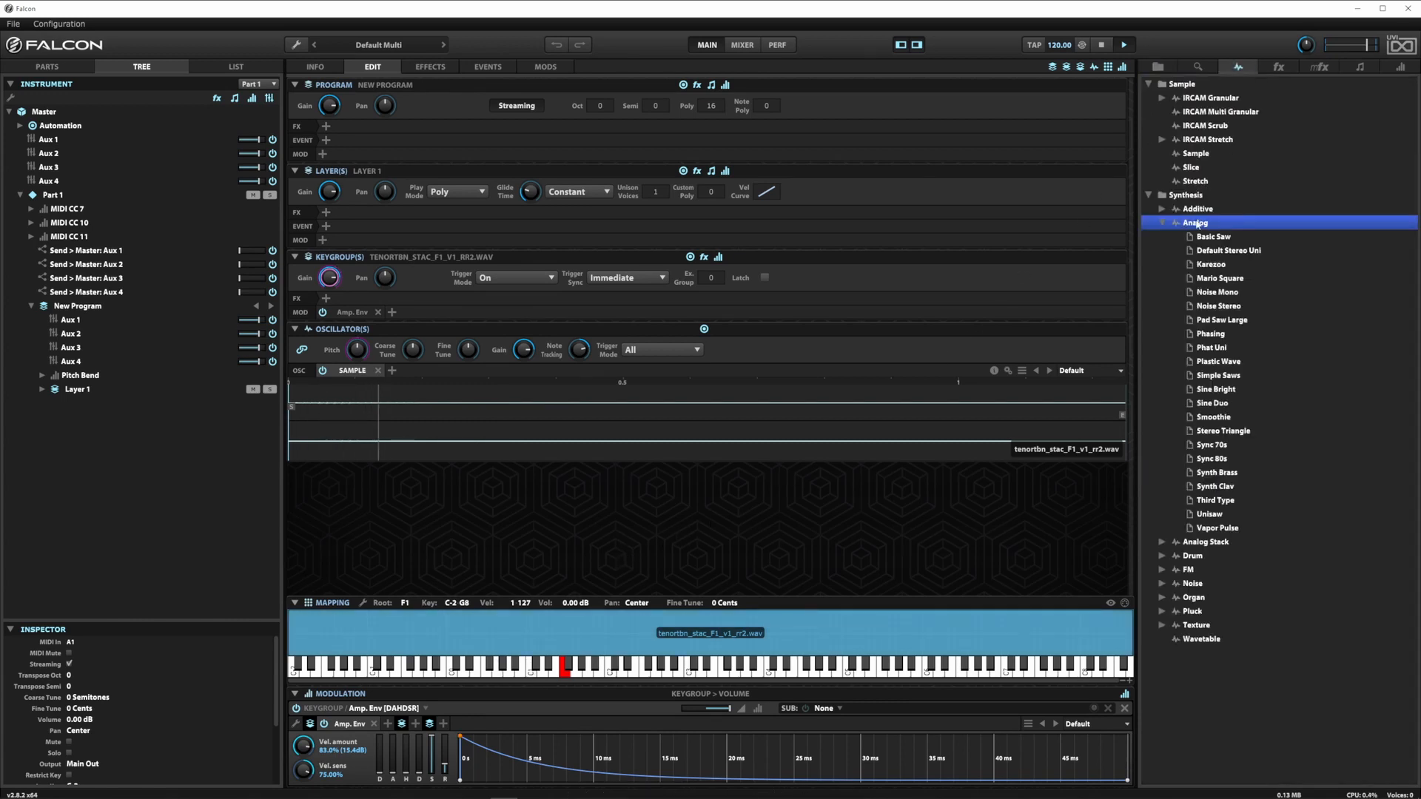
drag(1197, 224, 401, 372)
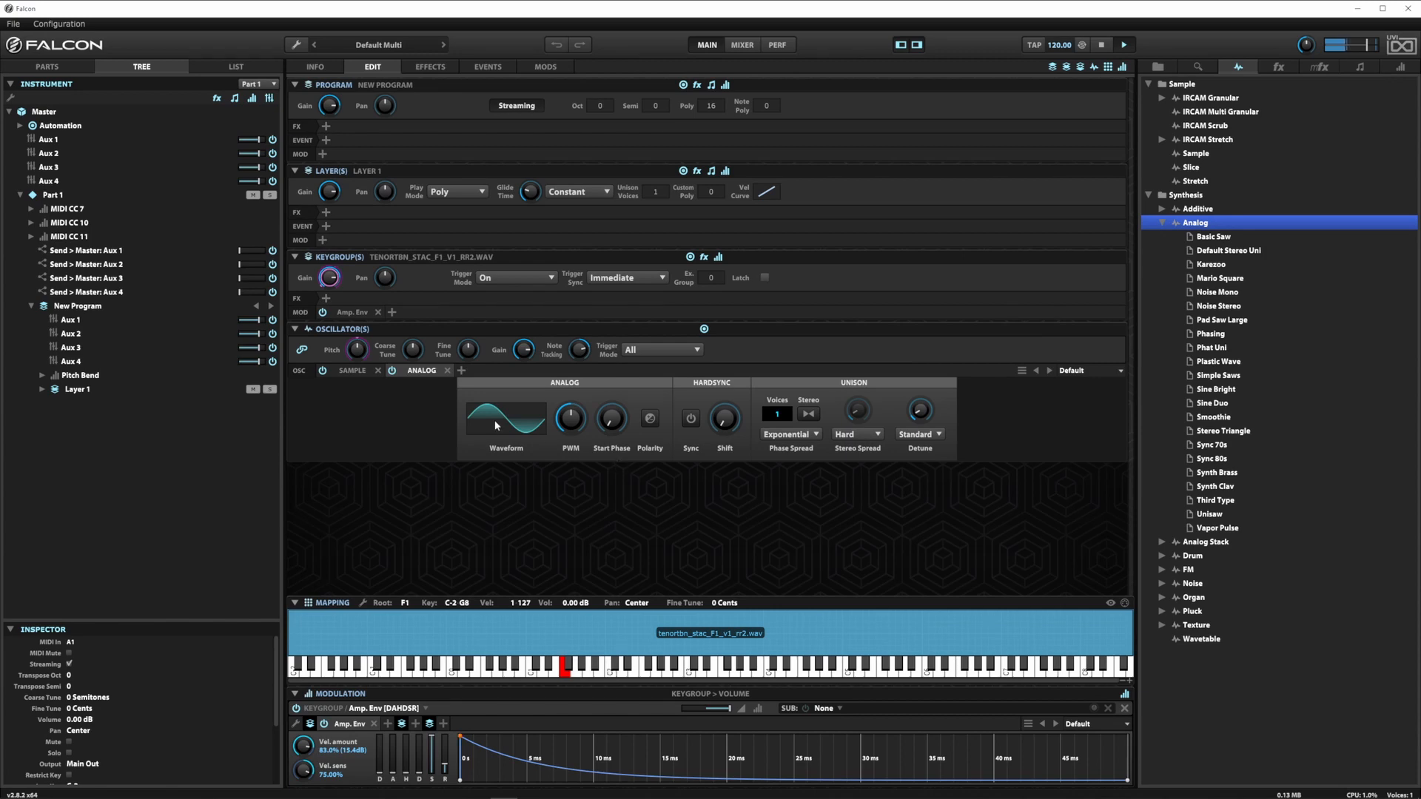
mouse_move(523, 349)
mouse_down()
mouse_move(521, 379)
mouse_move(527, 350)
mouse_up()
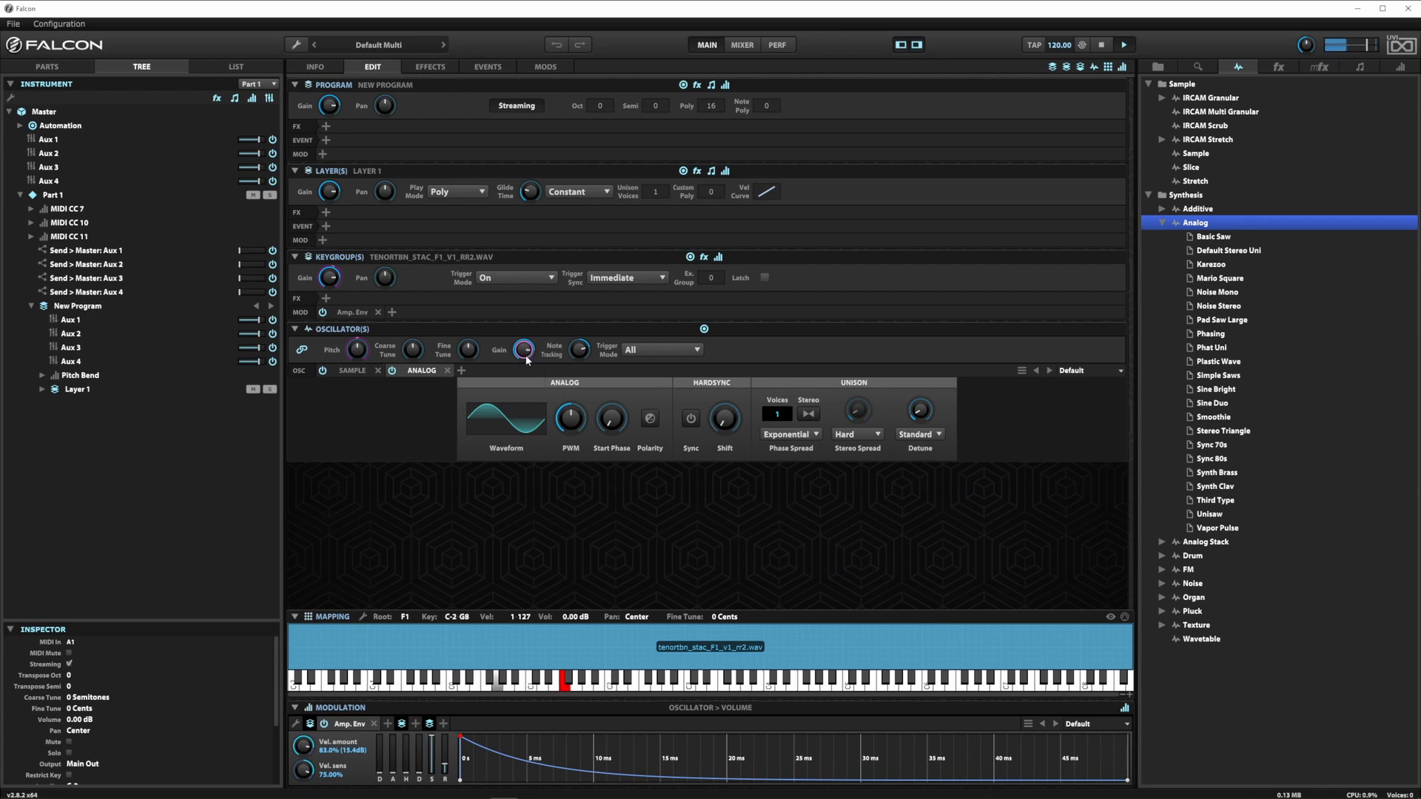
click(446, 370)
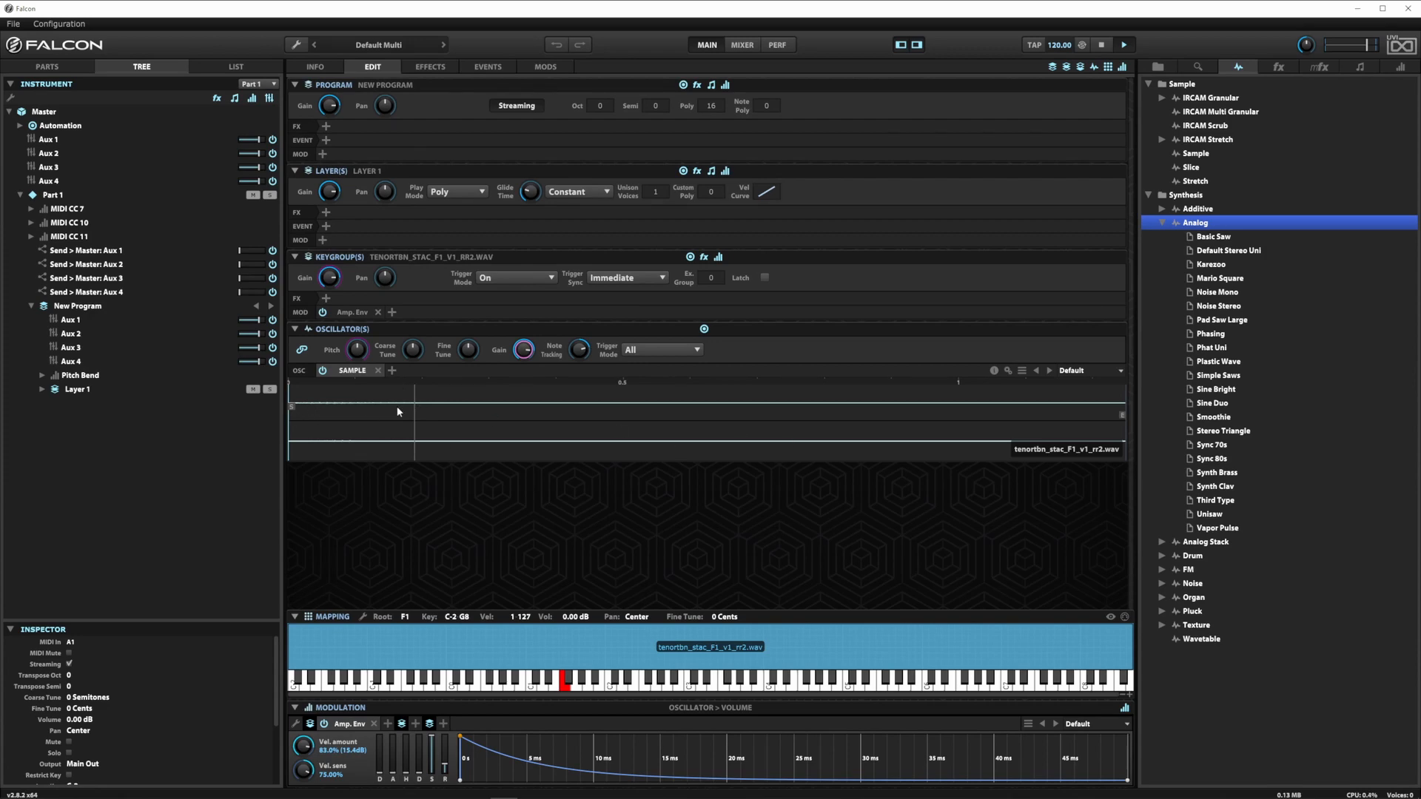
Step: Try adding an IRCAM Granular oscillator loaded with tenortbn_stac_F1_v1_rr2.wav beside the Sample oscillator, and remove it
click(340, 408)
click(1147, 196)
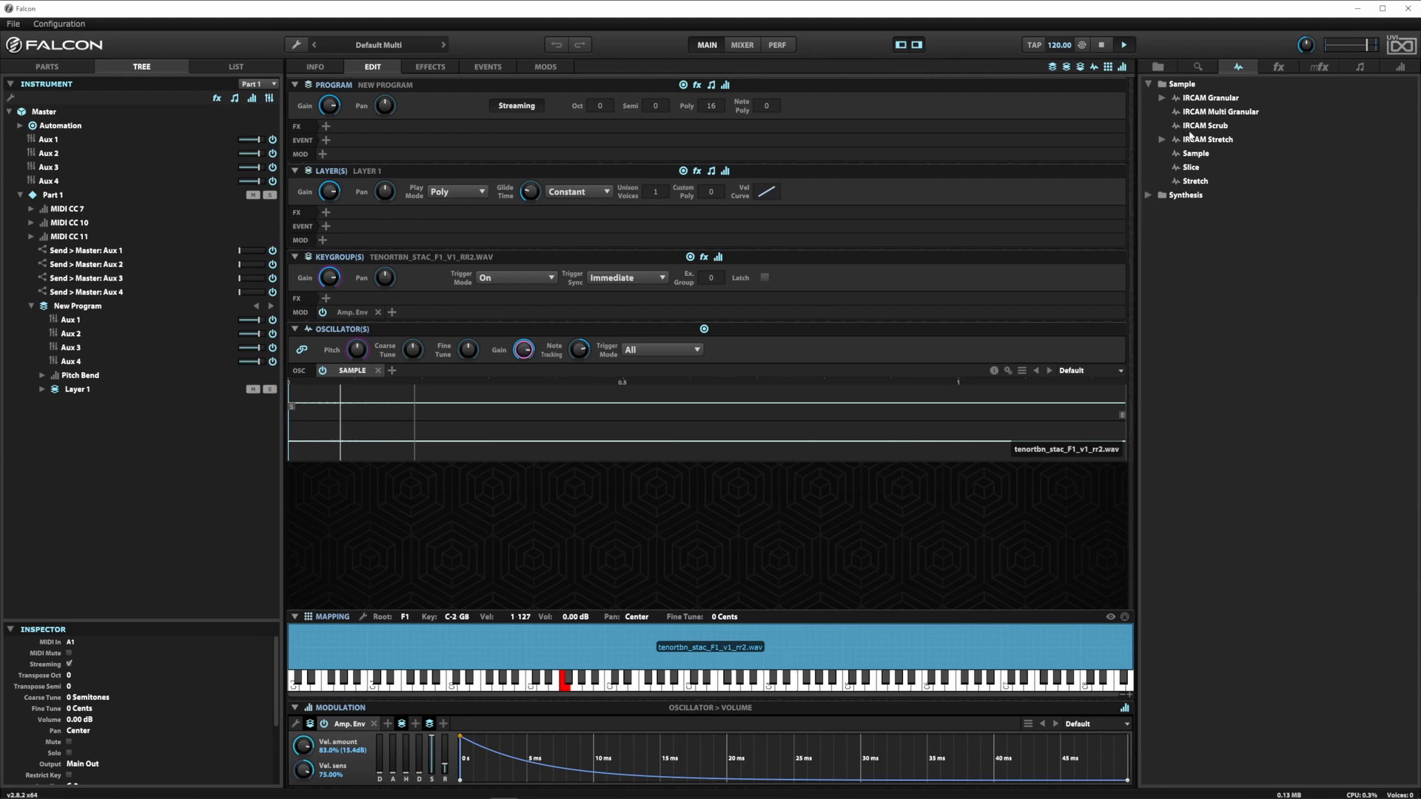
double_click(1195, 101)
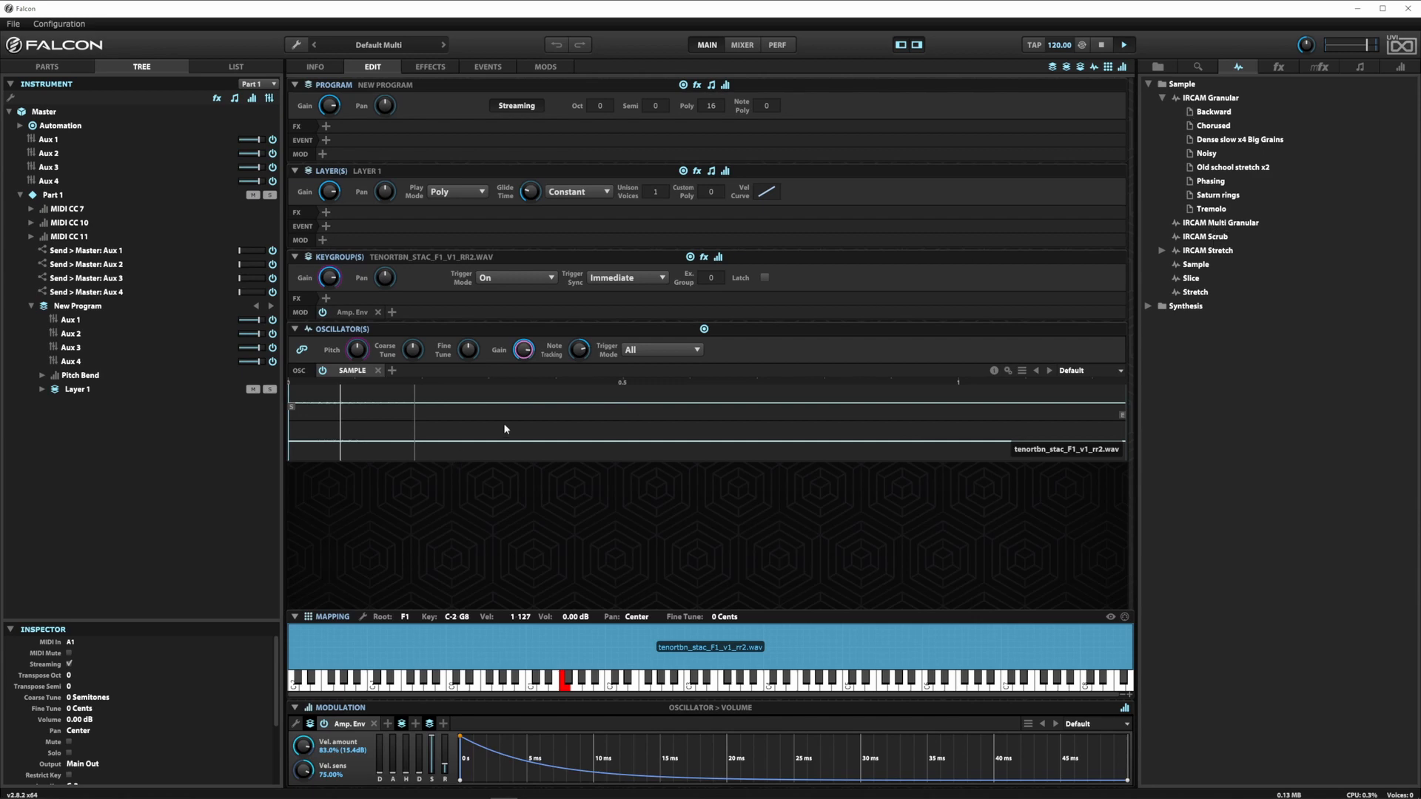
drag(1237, 100, 486, 371)
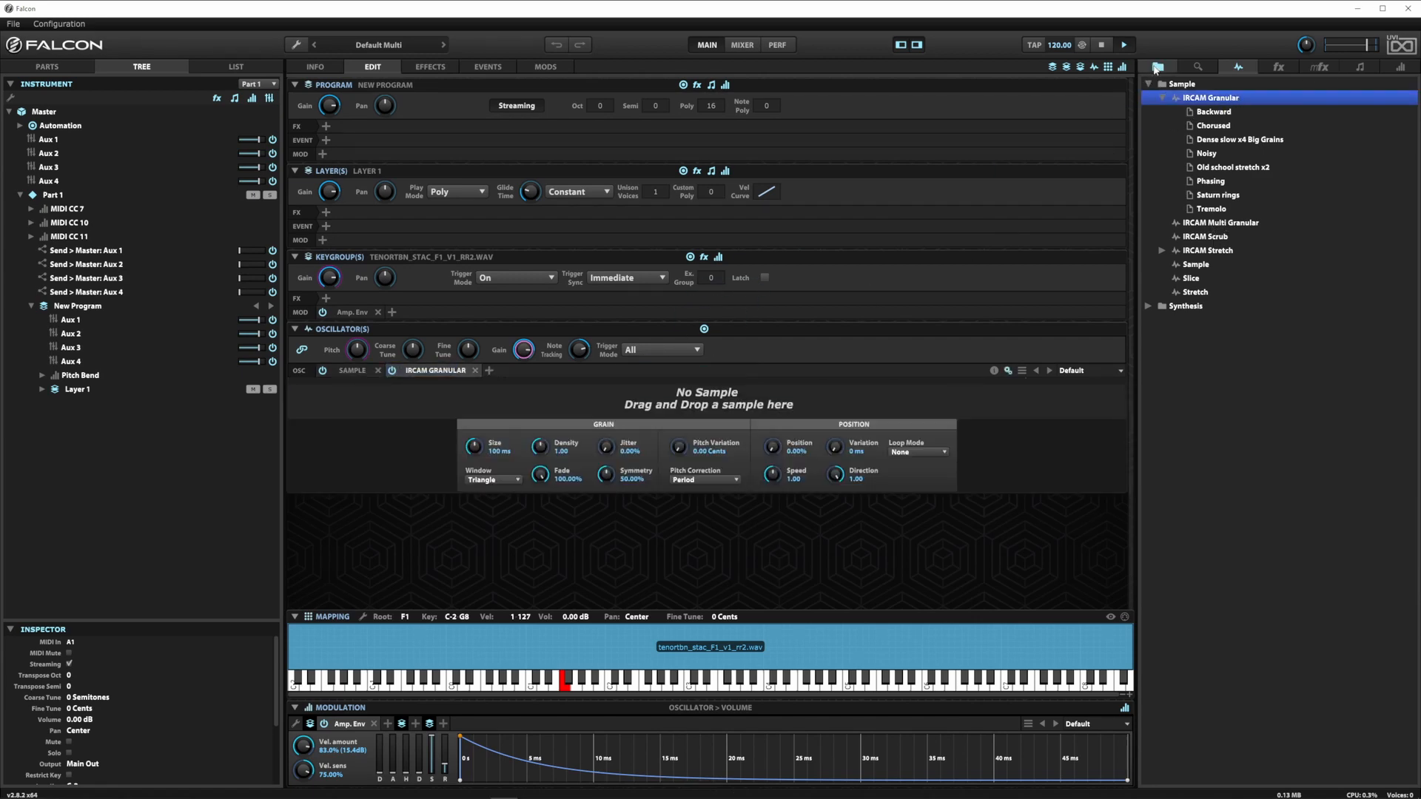
click(1158, 66)
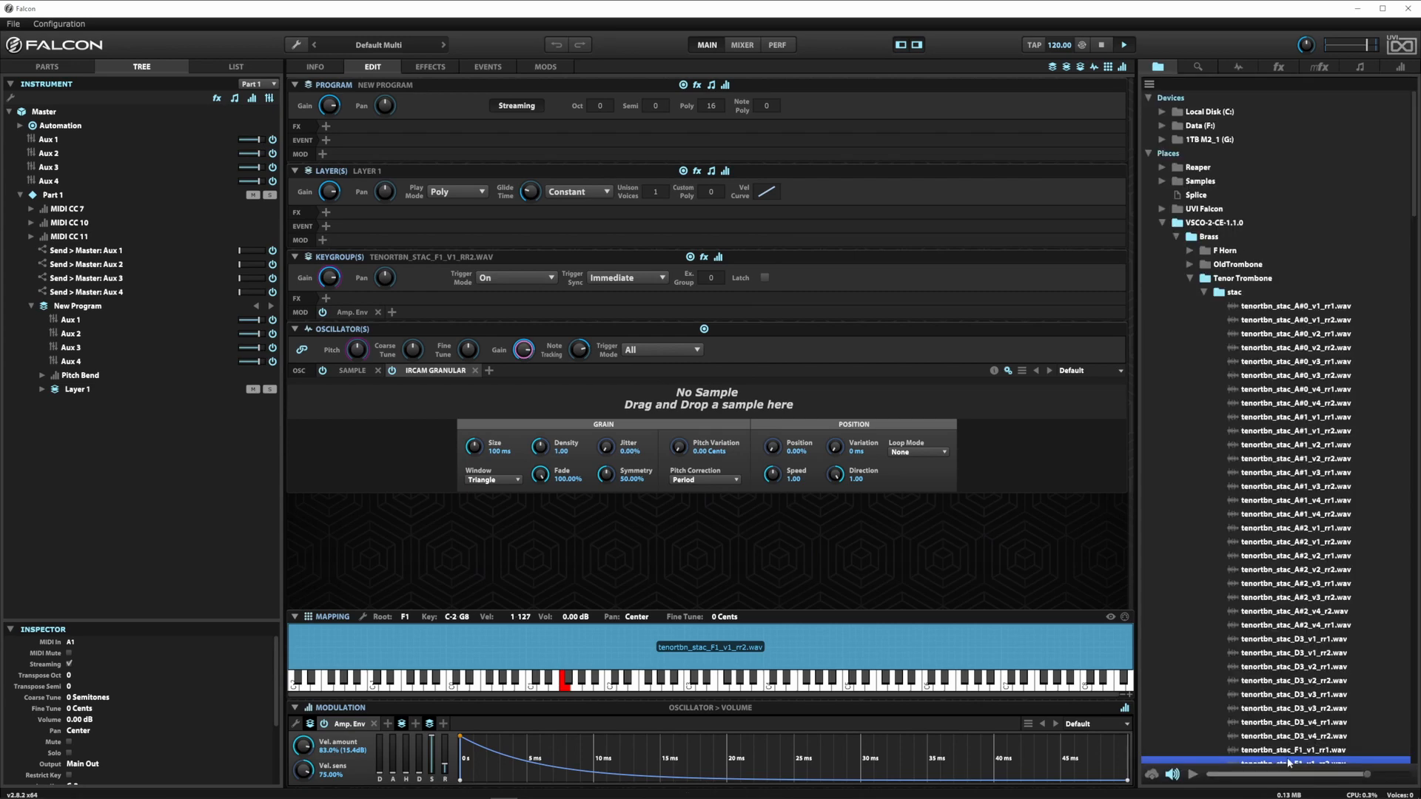
drag(1295, 762, 778, 434)
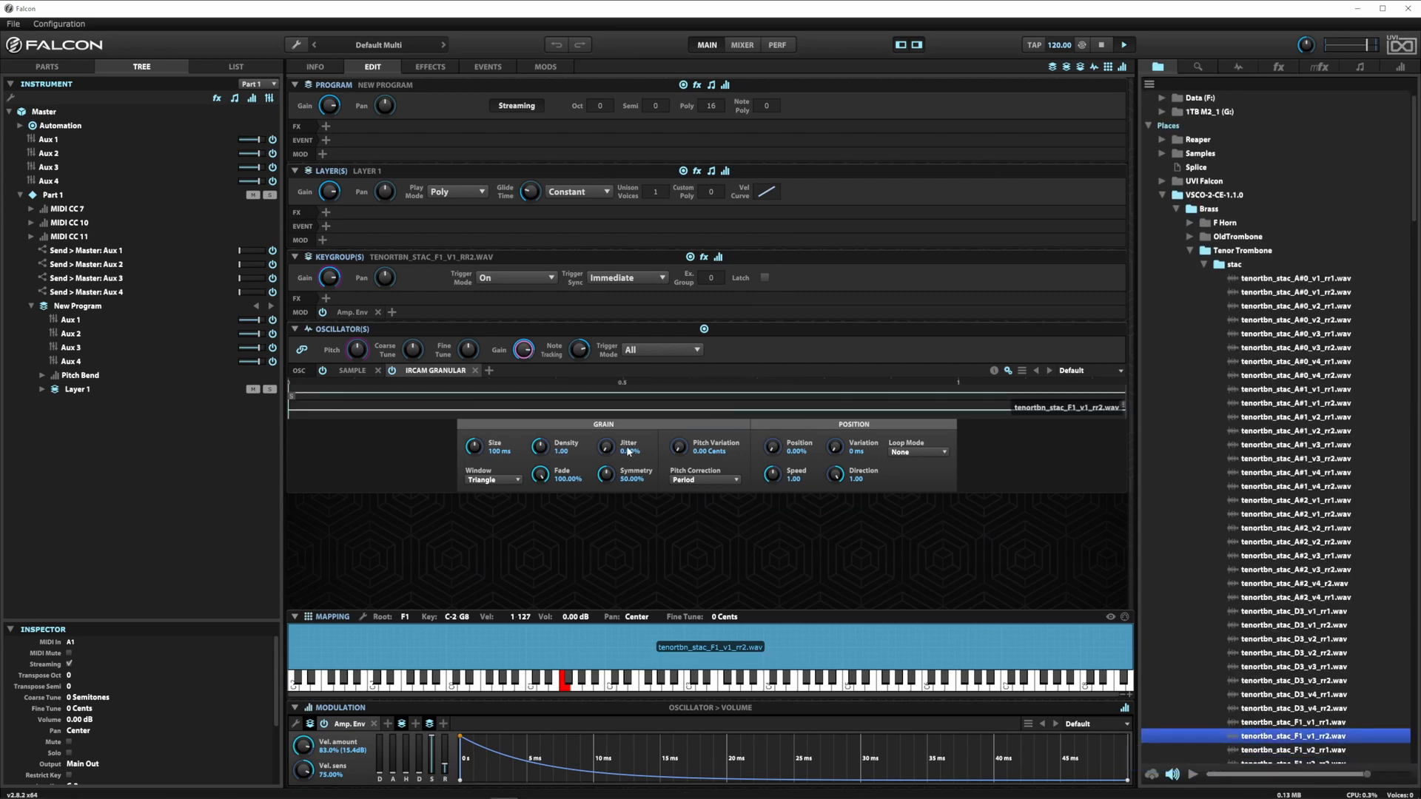
click(475, 371)
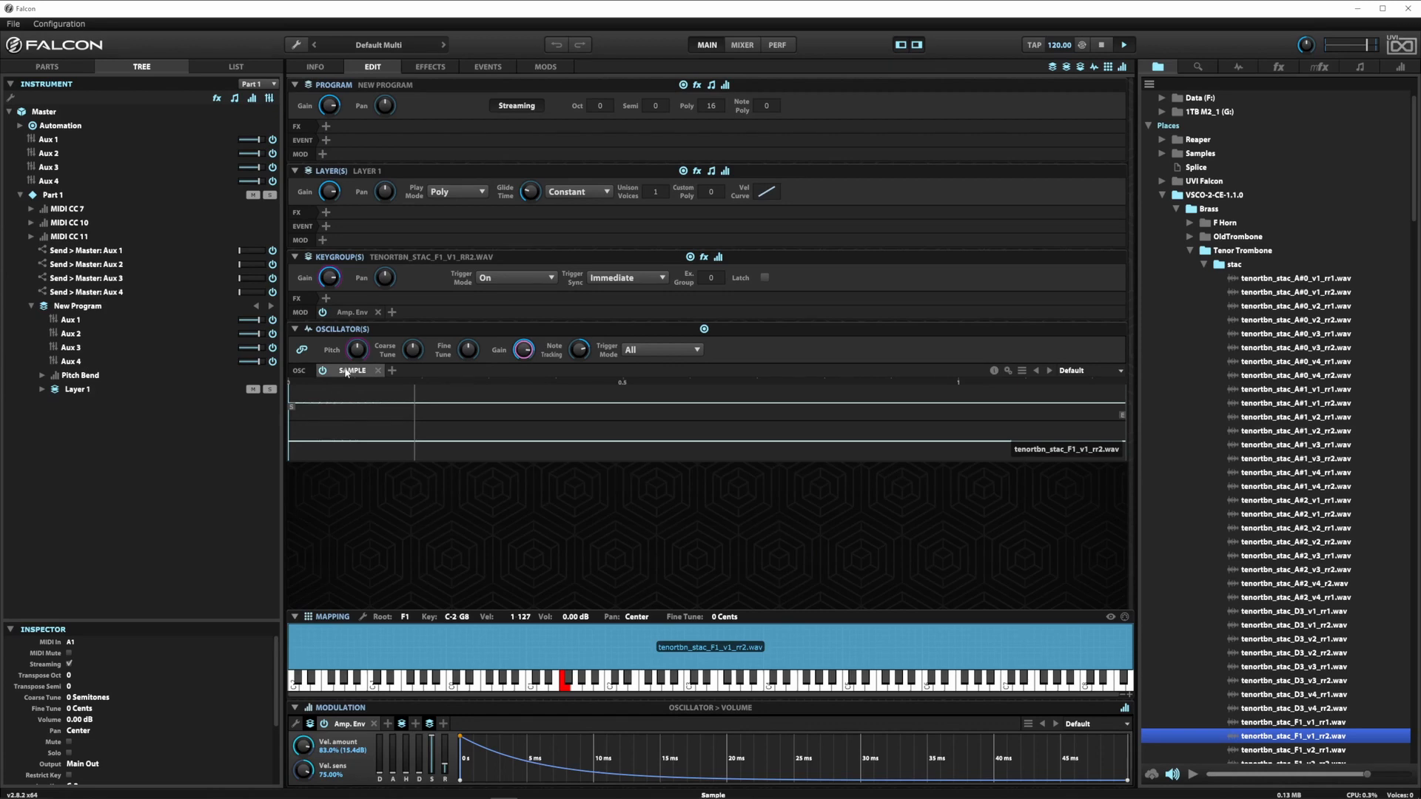
Step: Switch the Sample oscillator's type to IRCAM Multi Granular, keeping the loaded trombone sample
click(346, 371)
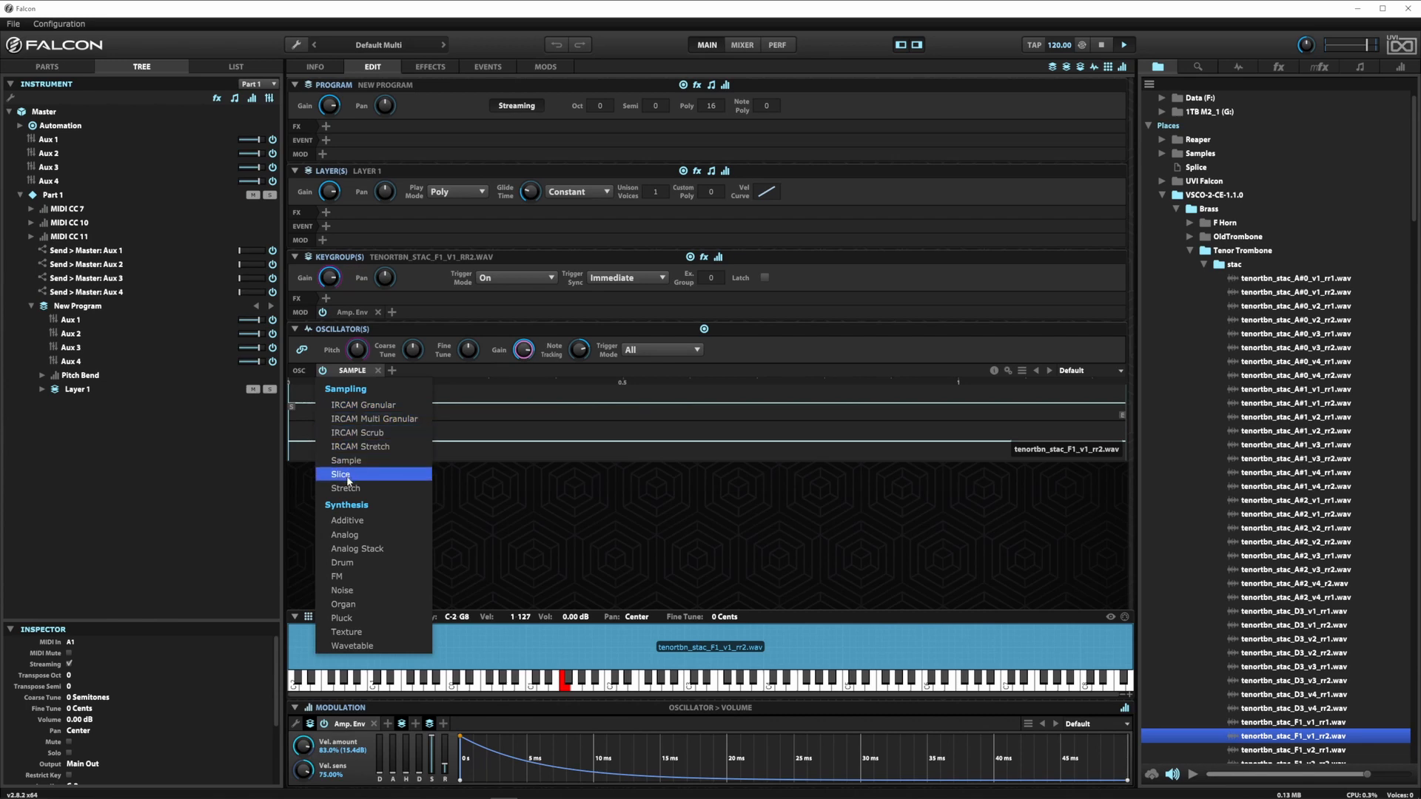
click(351, 419)
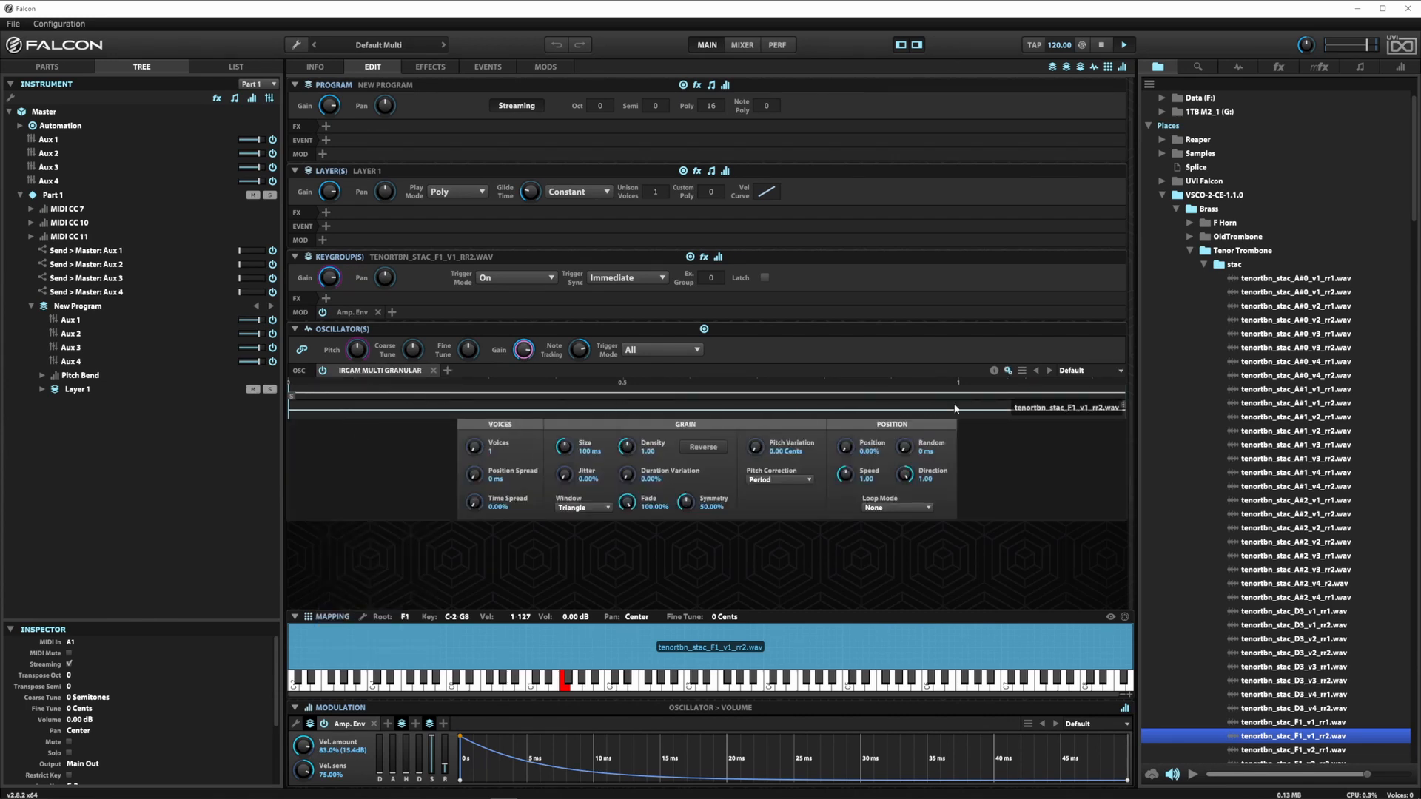
click(385, 370)
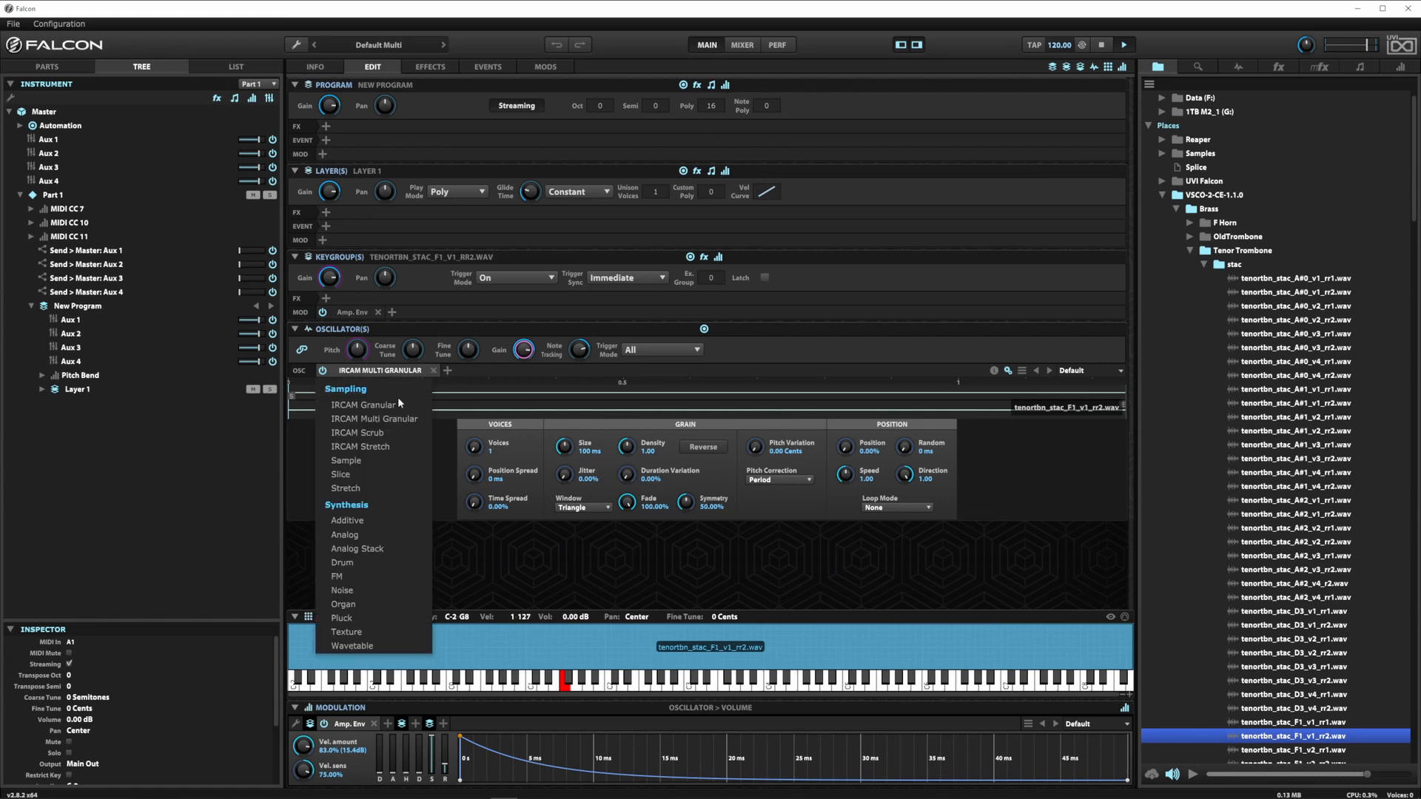
click(355, 461)
click(352, 370)
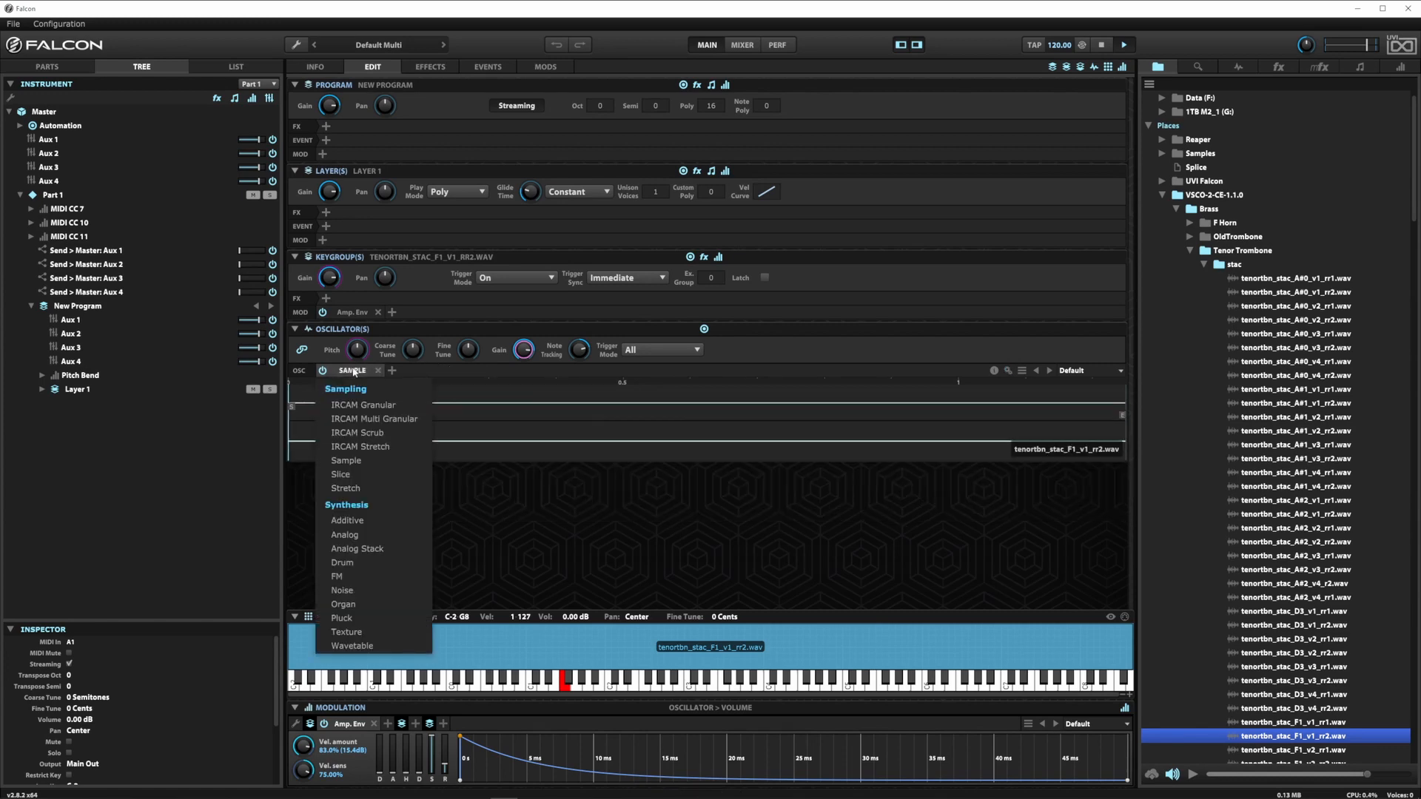
click(367, 418)
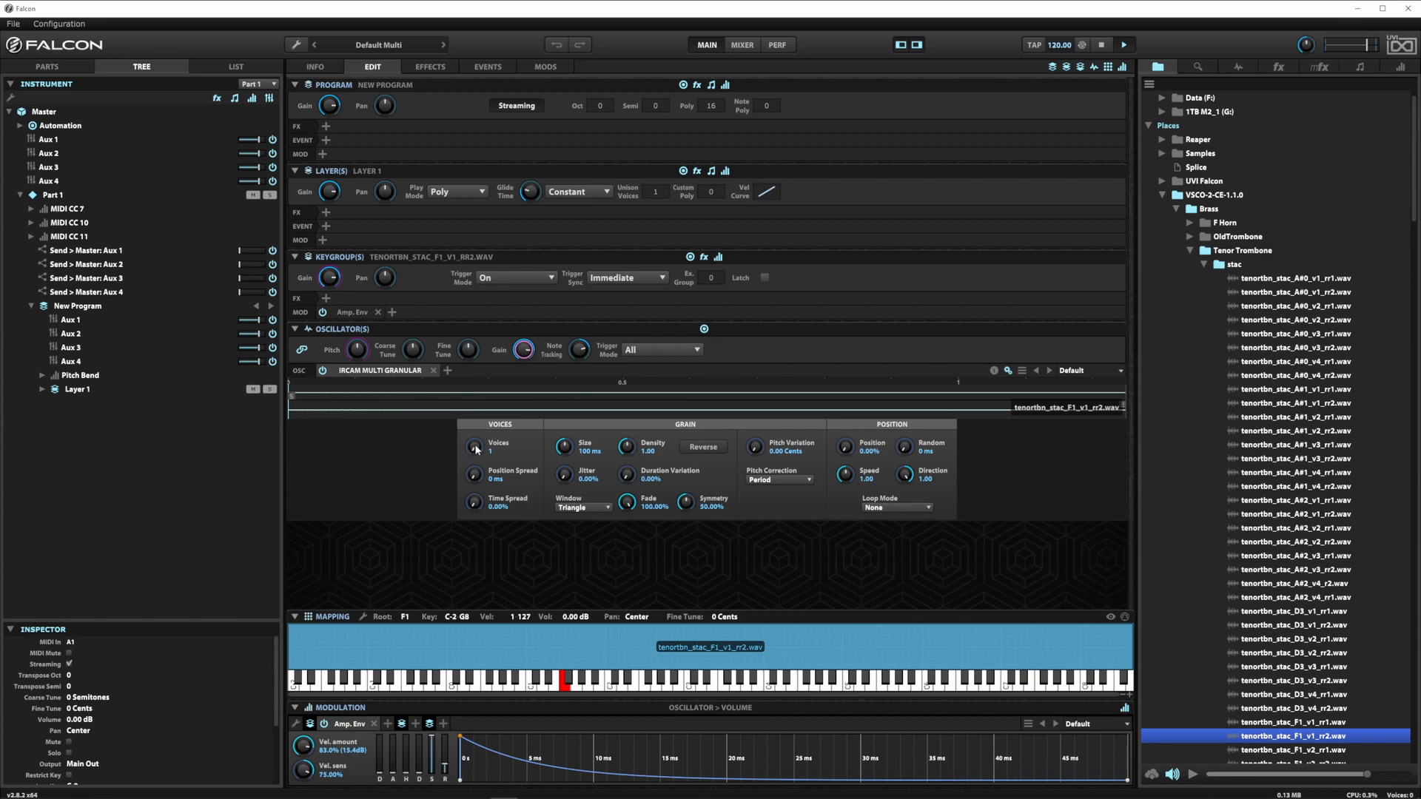
Step: Set the granular voices to 3 with a position spread of 341 ms, and raise the time spread
drag(473, 446, 471, 435)
drag(474, 480, 472, 385)
drag(475, 477, 475, 364)
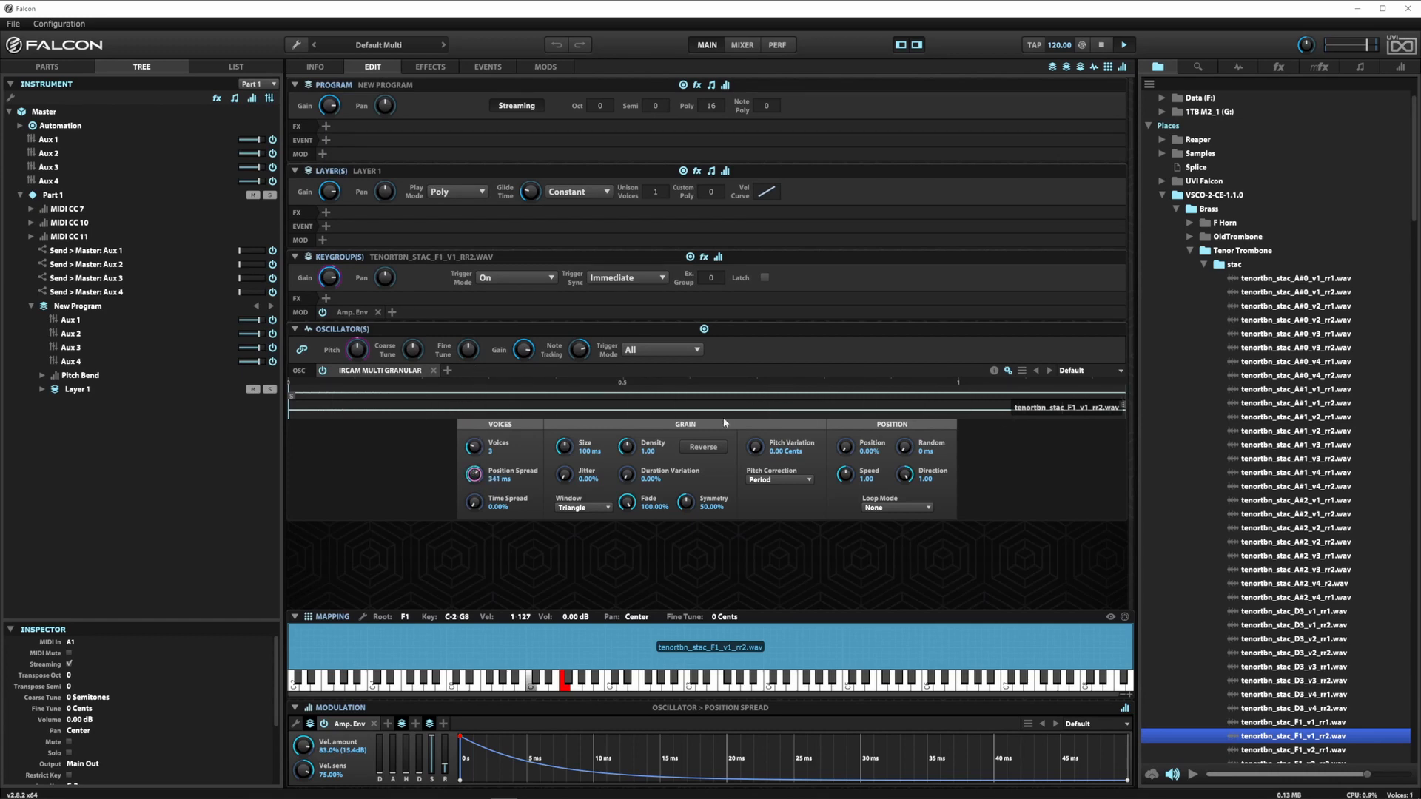
drag(474, 509, 474, 467)
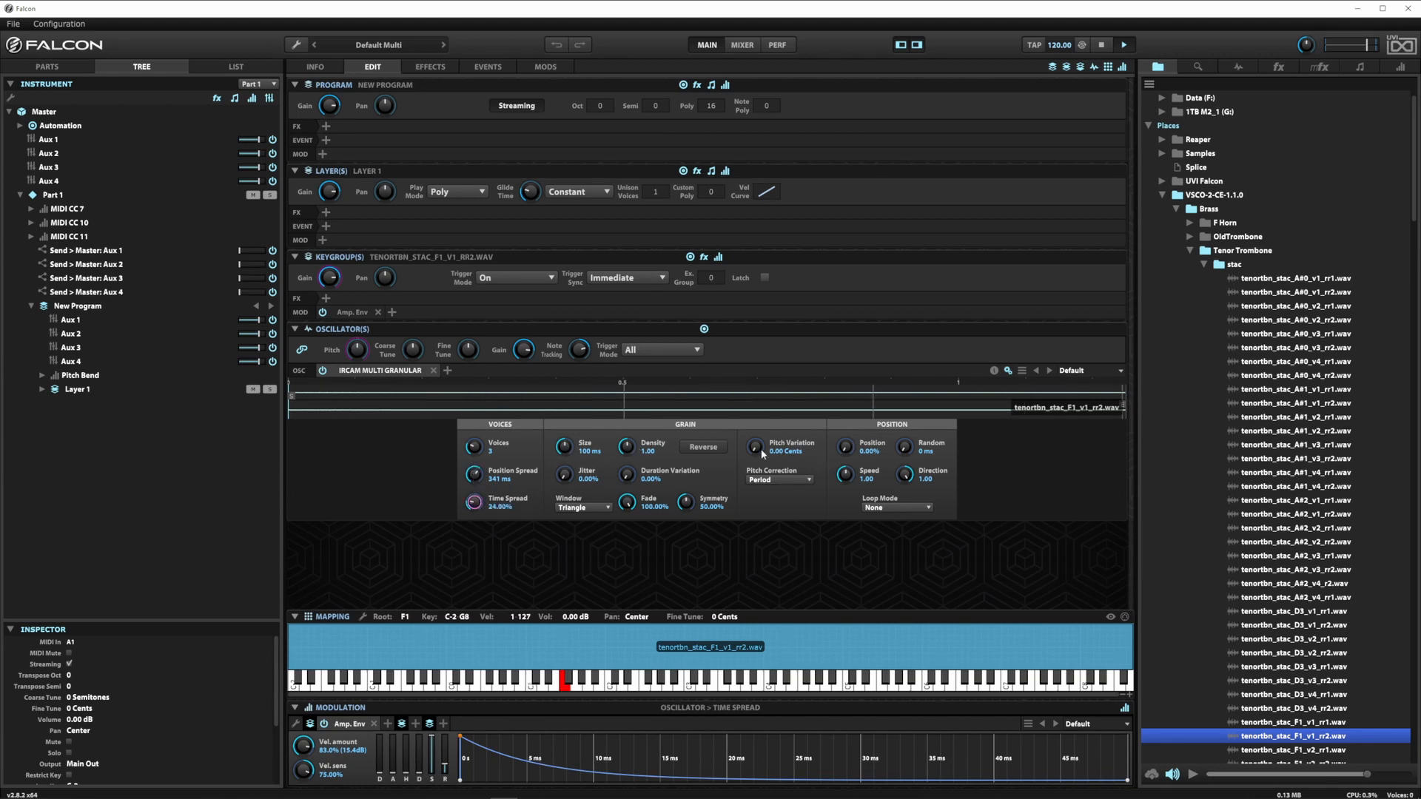
Step: Set the grain pitch variation to 2.69 cents and the position speed to 0.12
drag(763, 453, 757, 437)
drag(756, 414, 756, 413)
drag(842, 481, 844, 488)
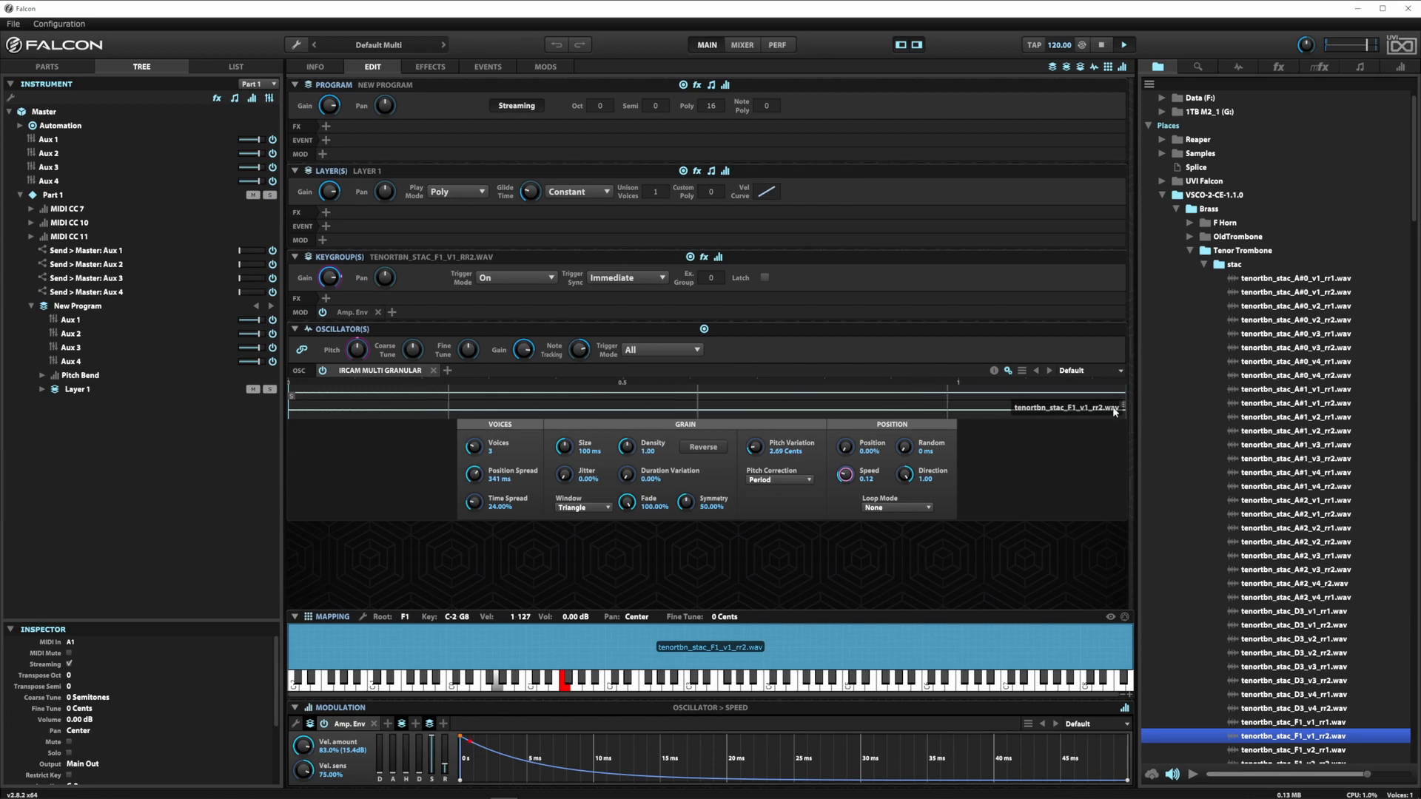
Step: Move the sample's end marker to about 0.24 s and reduce the position spread to 33.4 ms
drag(1123, 405, 450, 415)
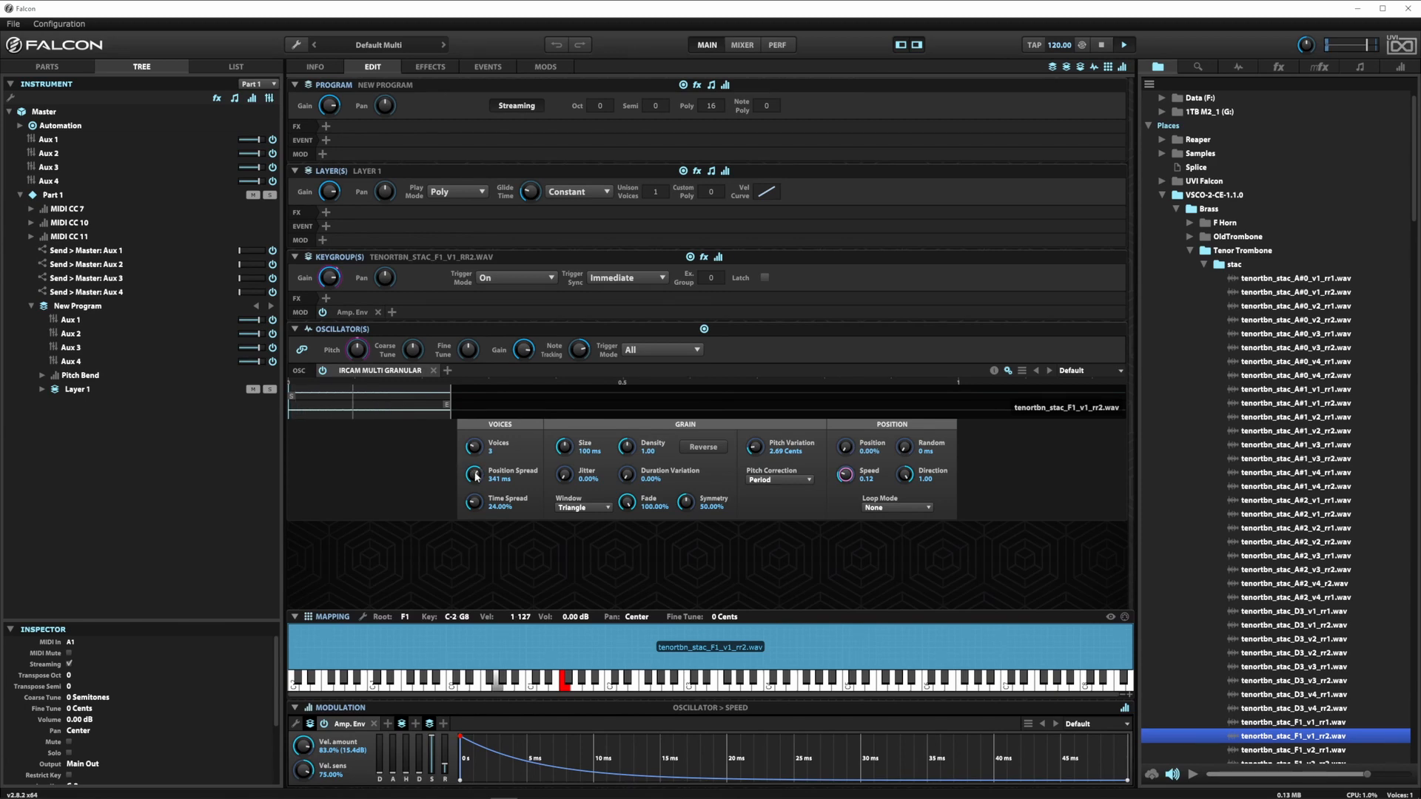
mouse_move(474, 473)
mouse_down()
mouse_move(468, 516)
mouse_move(474, 499)
mouse_up()
Step: Set the loop mode to Forward-Backward and extend the sample's end marker to about 0.28 s
click(880, 508)
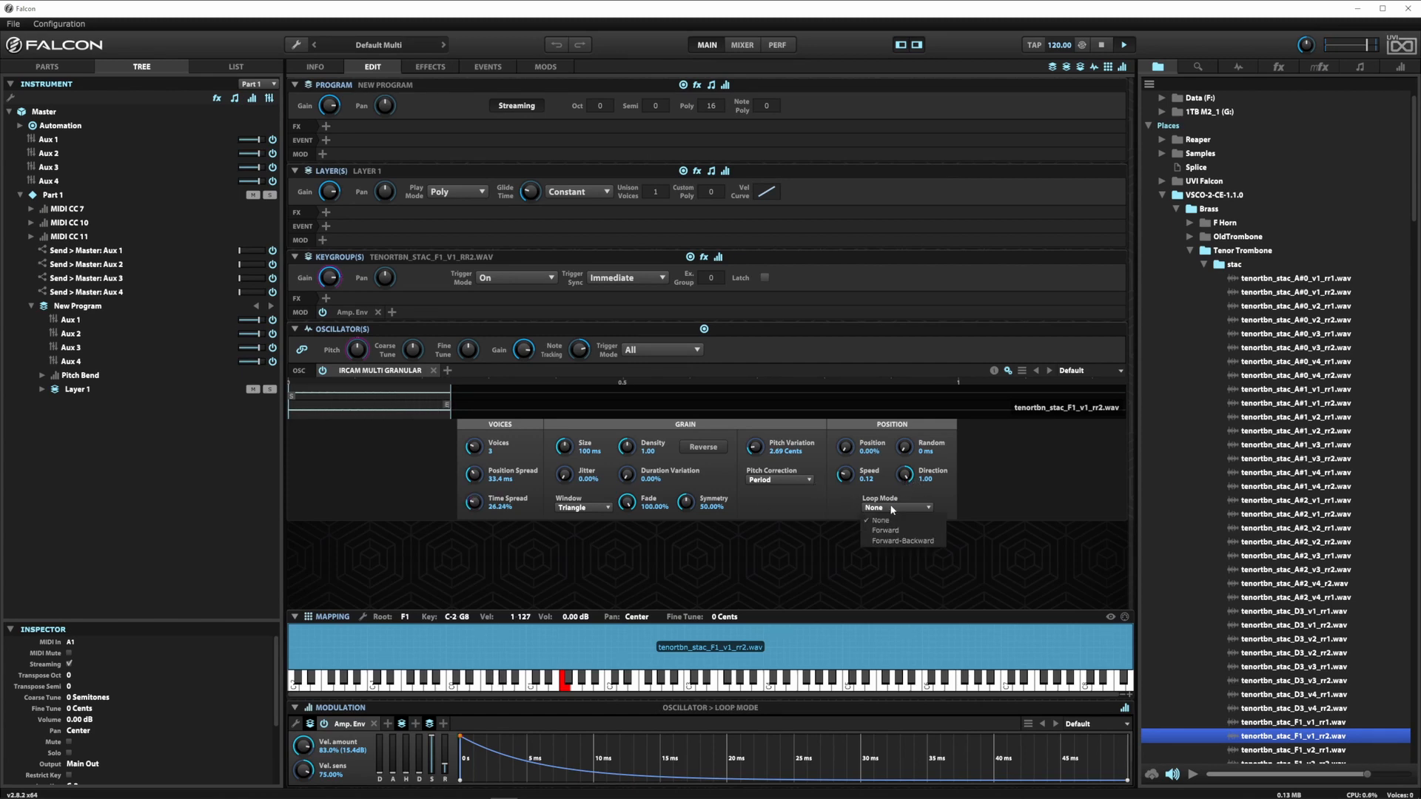
click(891, 539)
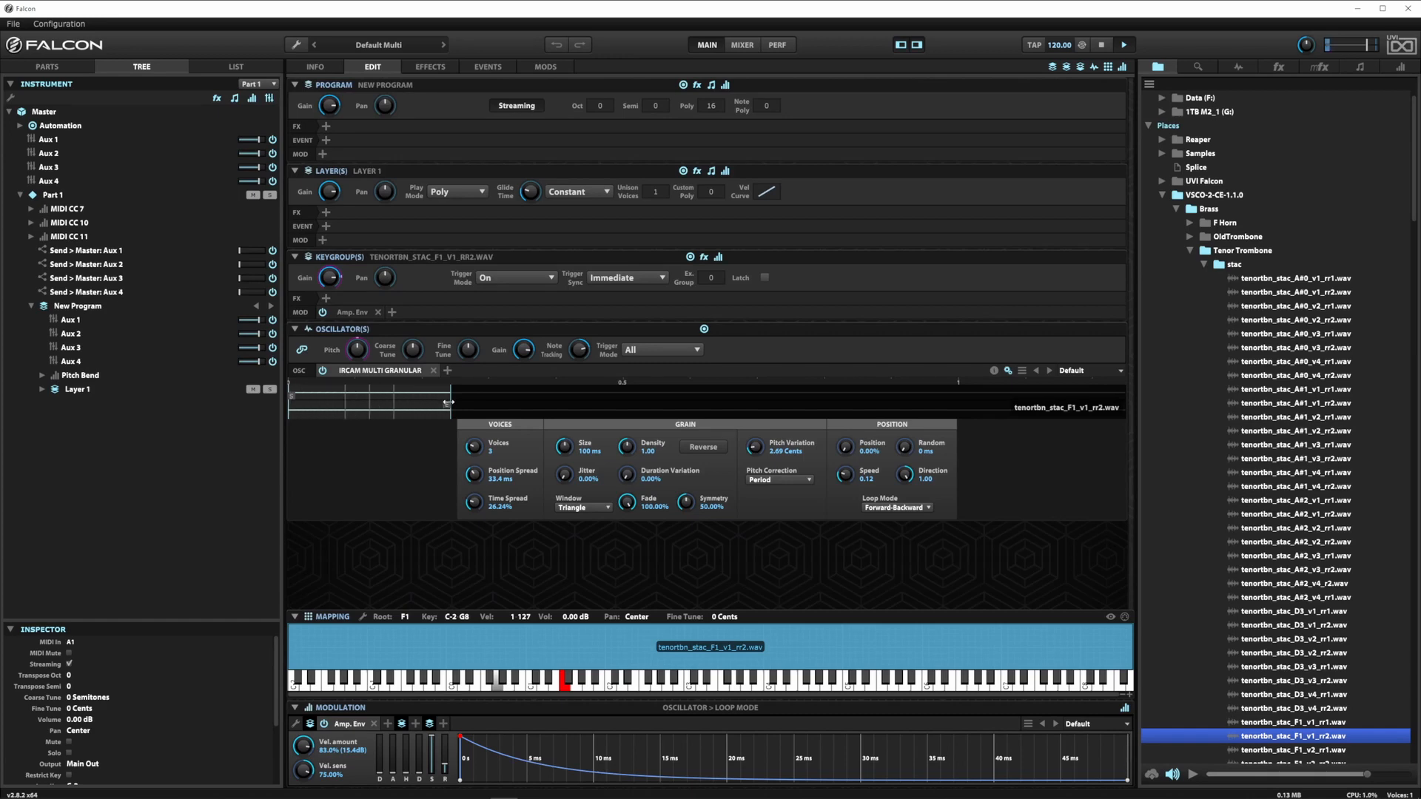
drag(447, 402, 478, 401)
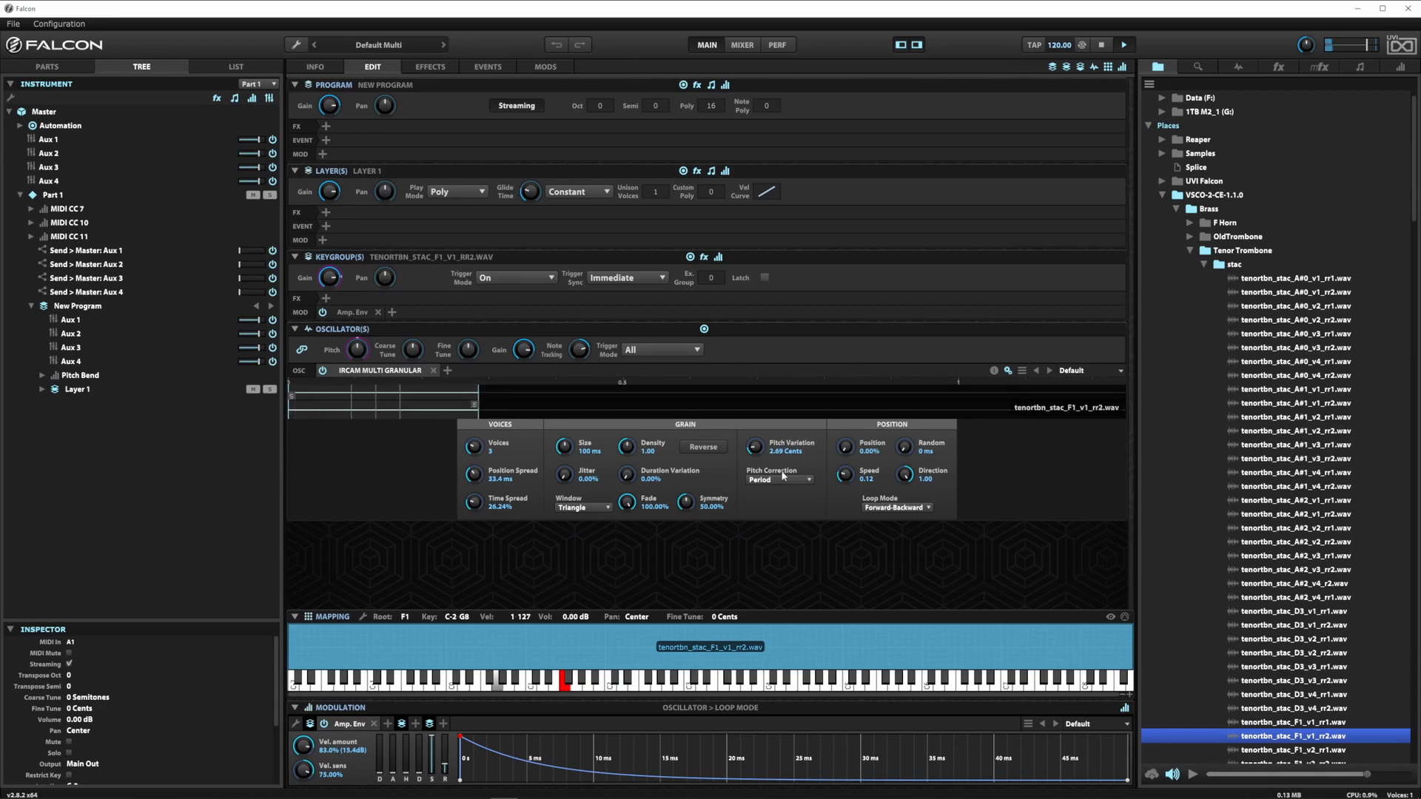
Step: Set the position speed to 0.05 and the position random amount to 39.5 ms
drag(847, 475, 846, 486)
drag(904, 448, 902, 387)
drag(904, 448, 905, 441)
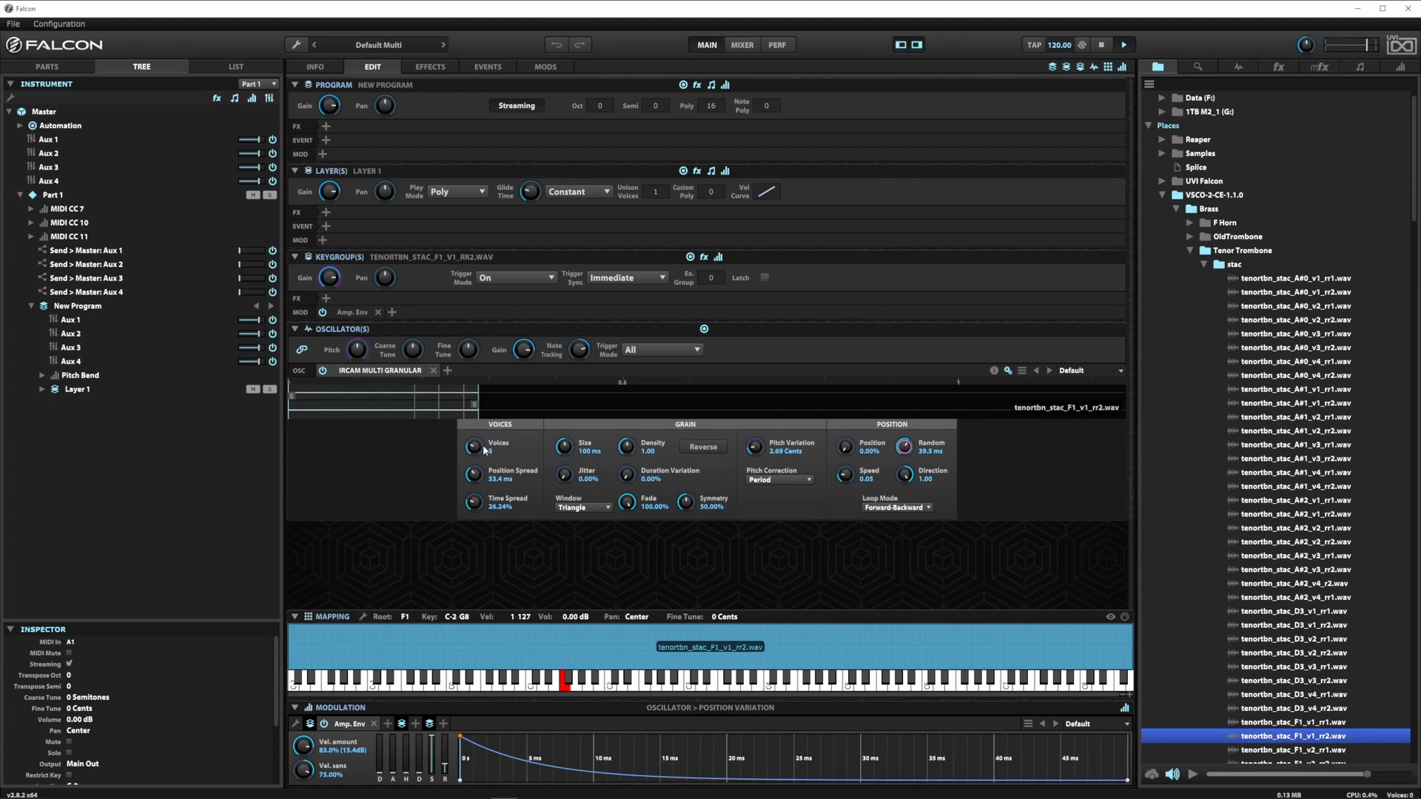
Step: Adjust the gain of the whole program
click(329, 105)
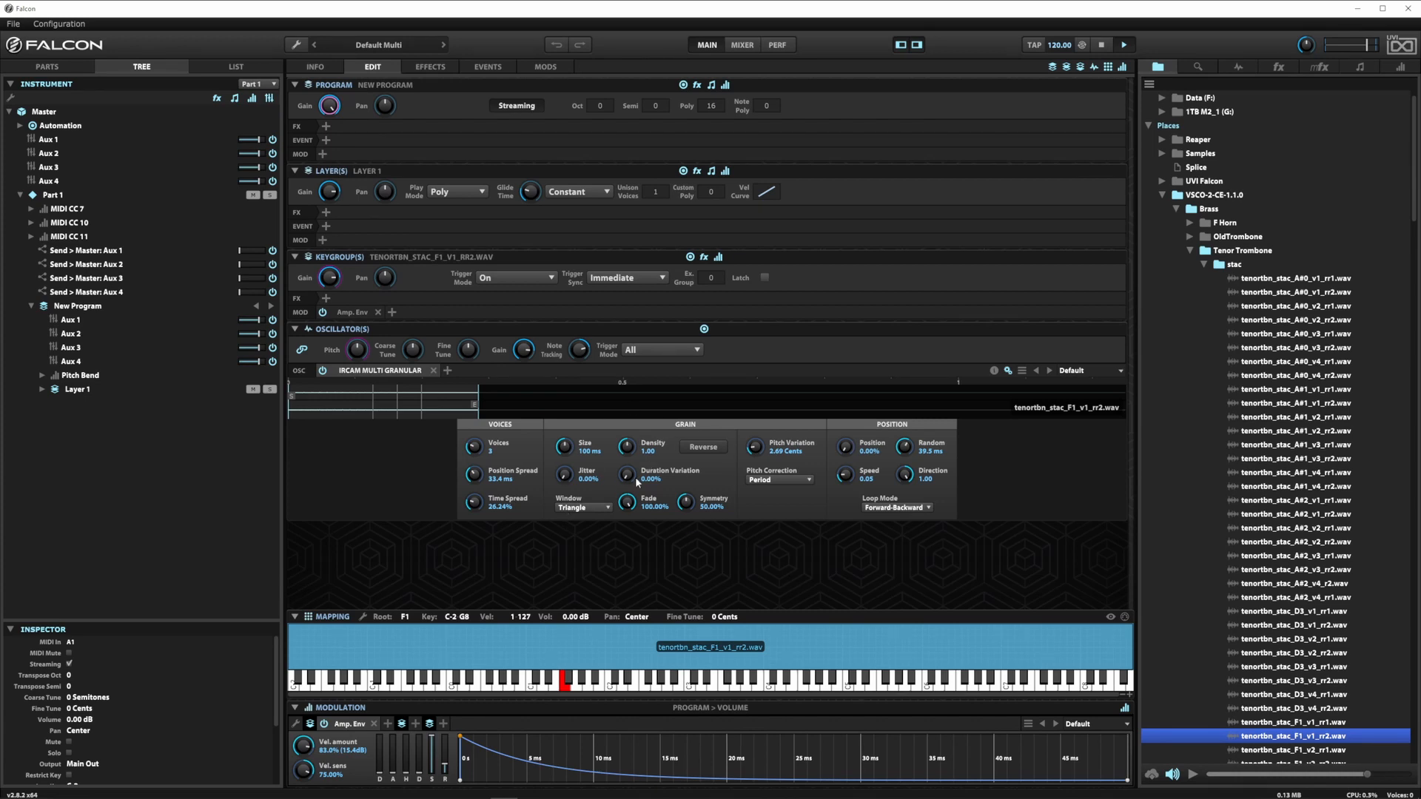
Step: Set the grain size to 280 ms and raise the grain density to 3.82
drag(562, 450, 568, 494)
scroll(563, 443, up, 2)
drag(568, 406, 571, 358)
click(627, 449)
drag(629, 451, 631, 432)
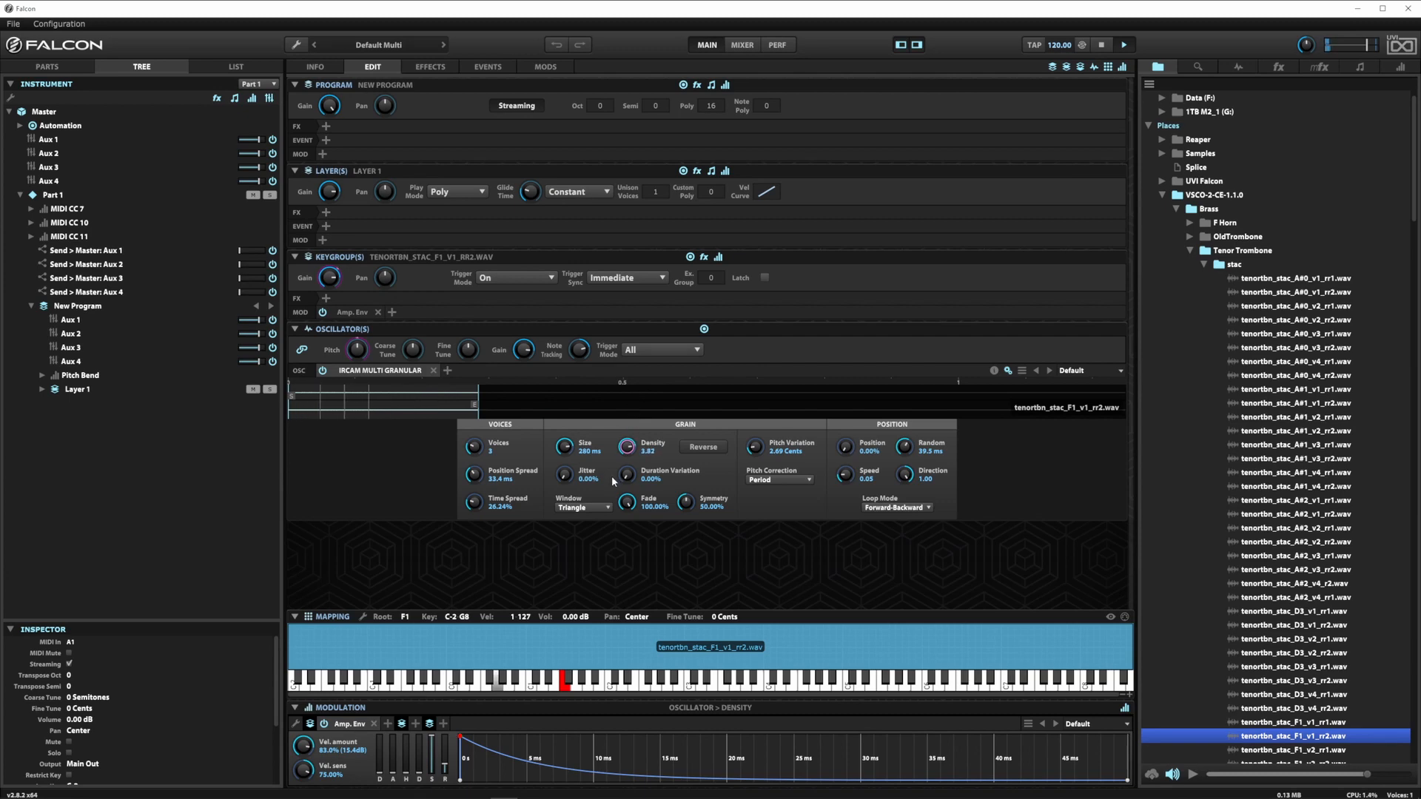
Step: Set the grain density to 0.93, jitter to 27.52%, duration variation to 16% and fade to 70.24%
drag(625, 446, 566, 463)
drag(626, 503, 625, 553)
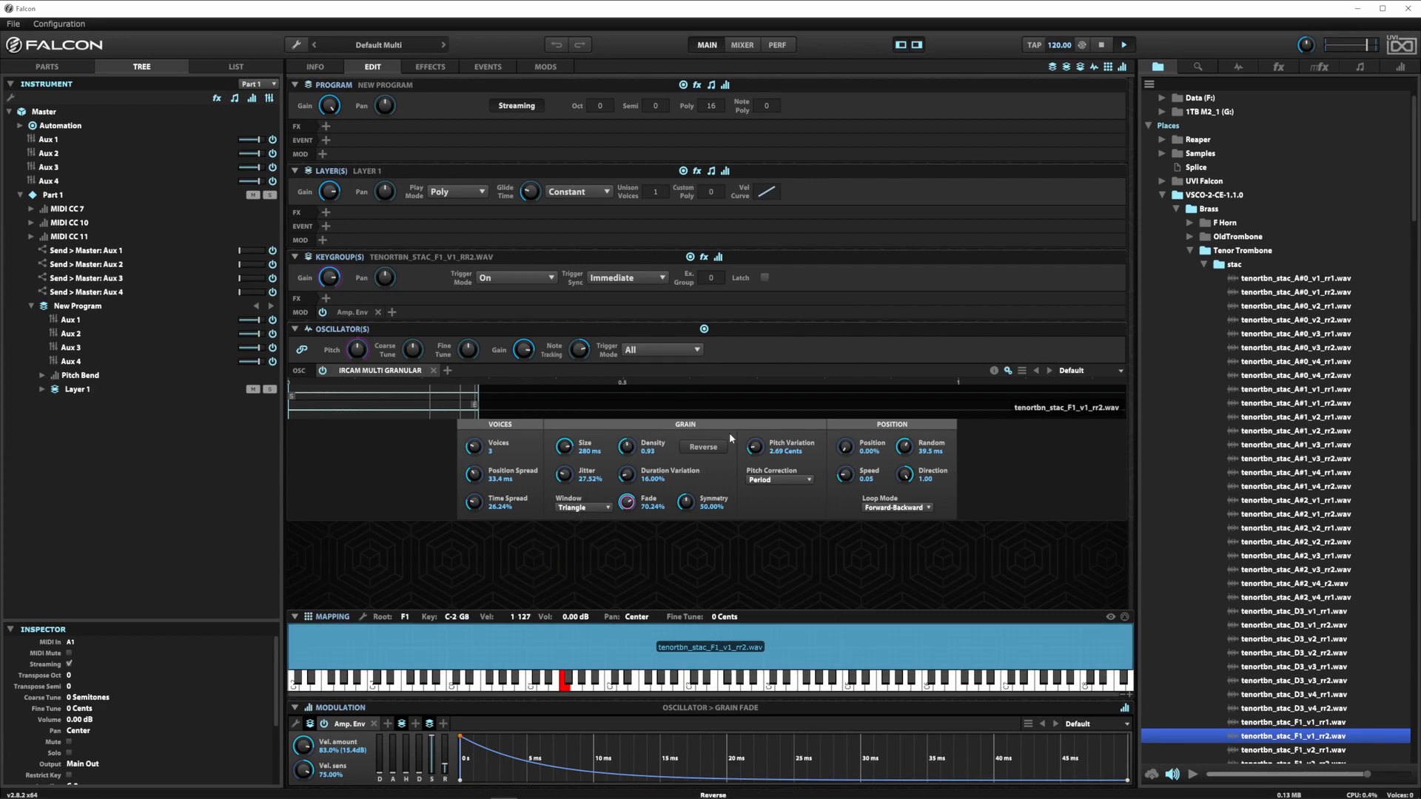
Step: Choose the Welch grain window and adjust symmetry to about 41%, fade to 65.76% and duration variation to 18.88%
click(582, 507)
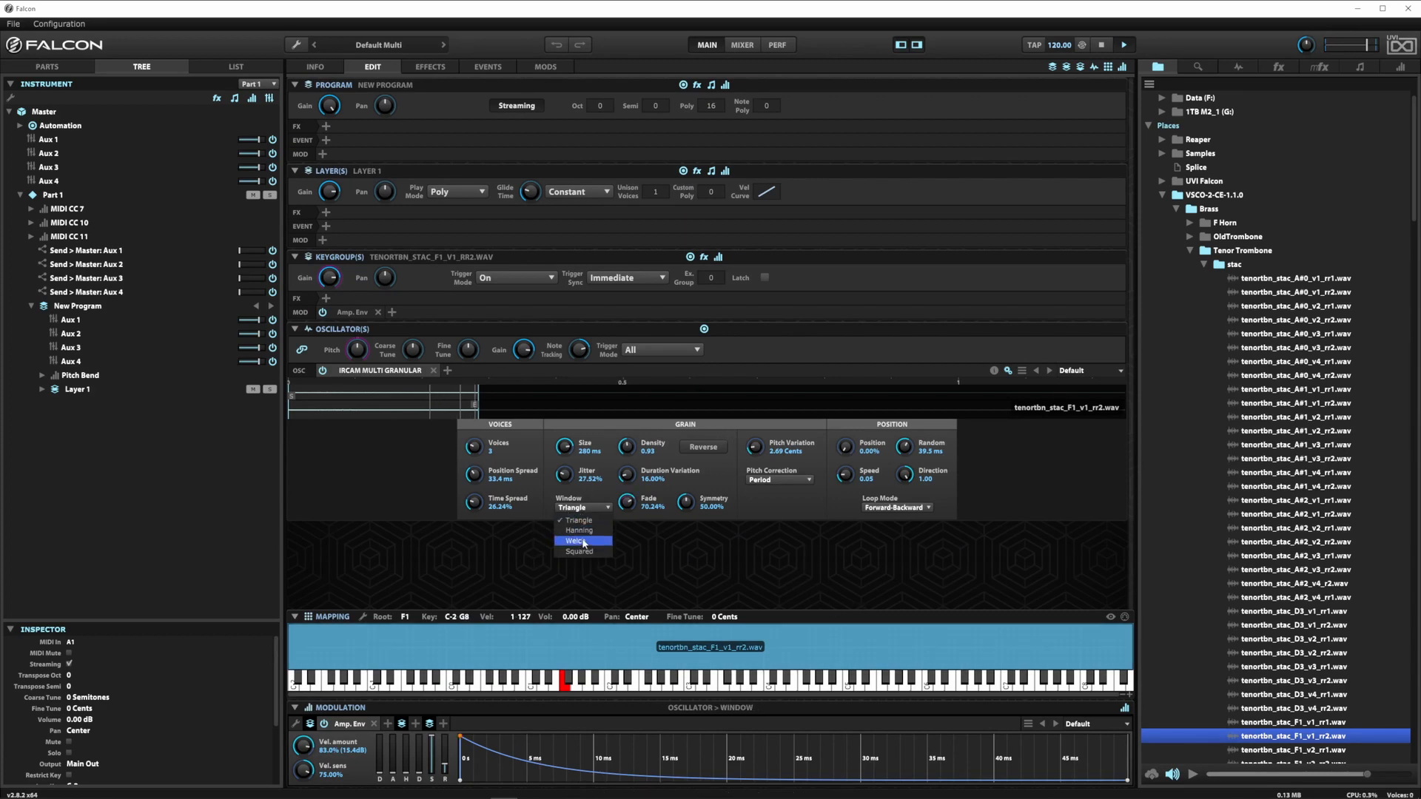
click(587, 541)
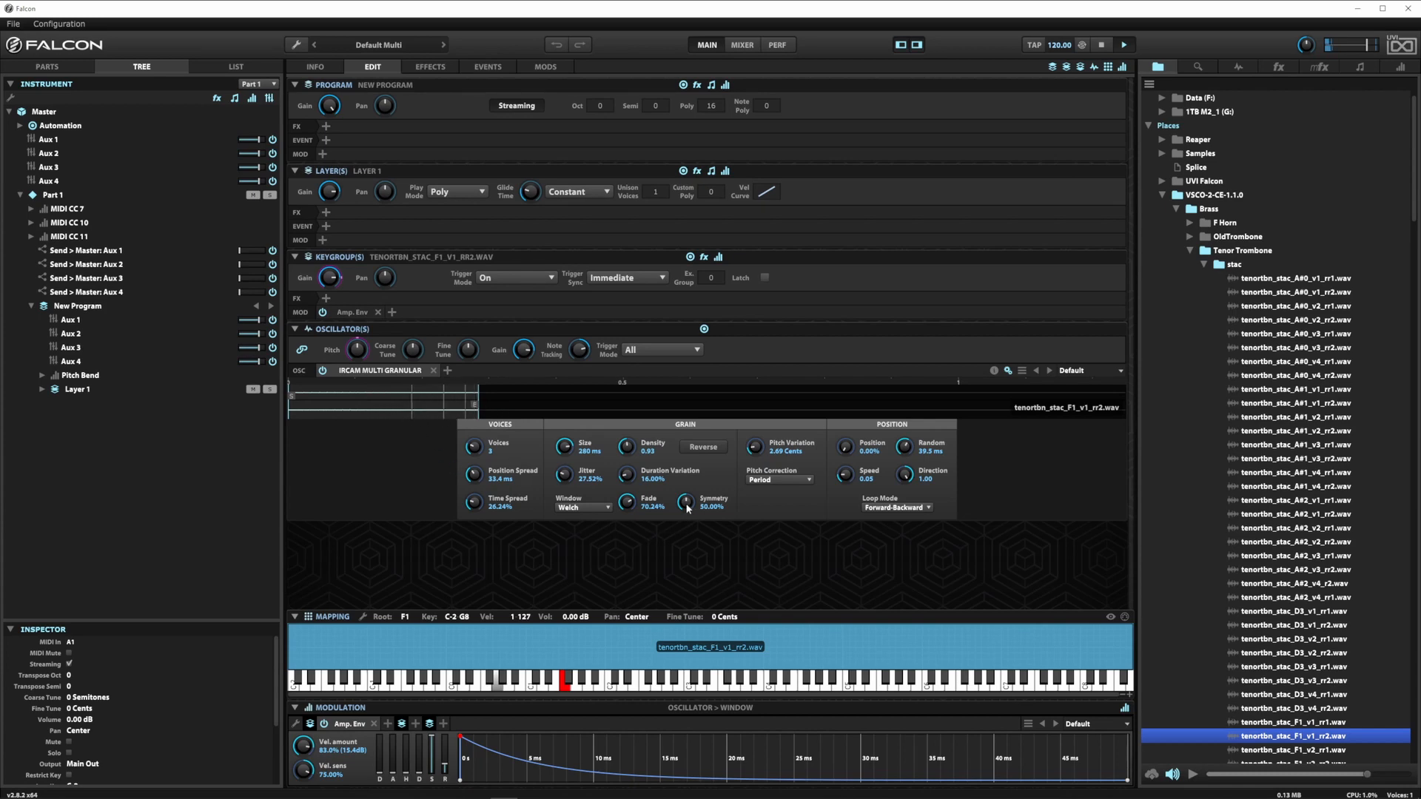
drag(687, 508, 626, 472)
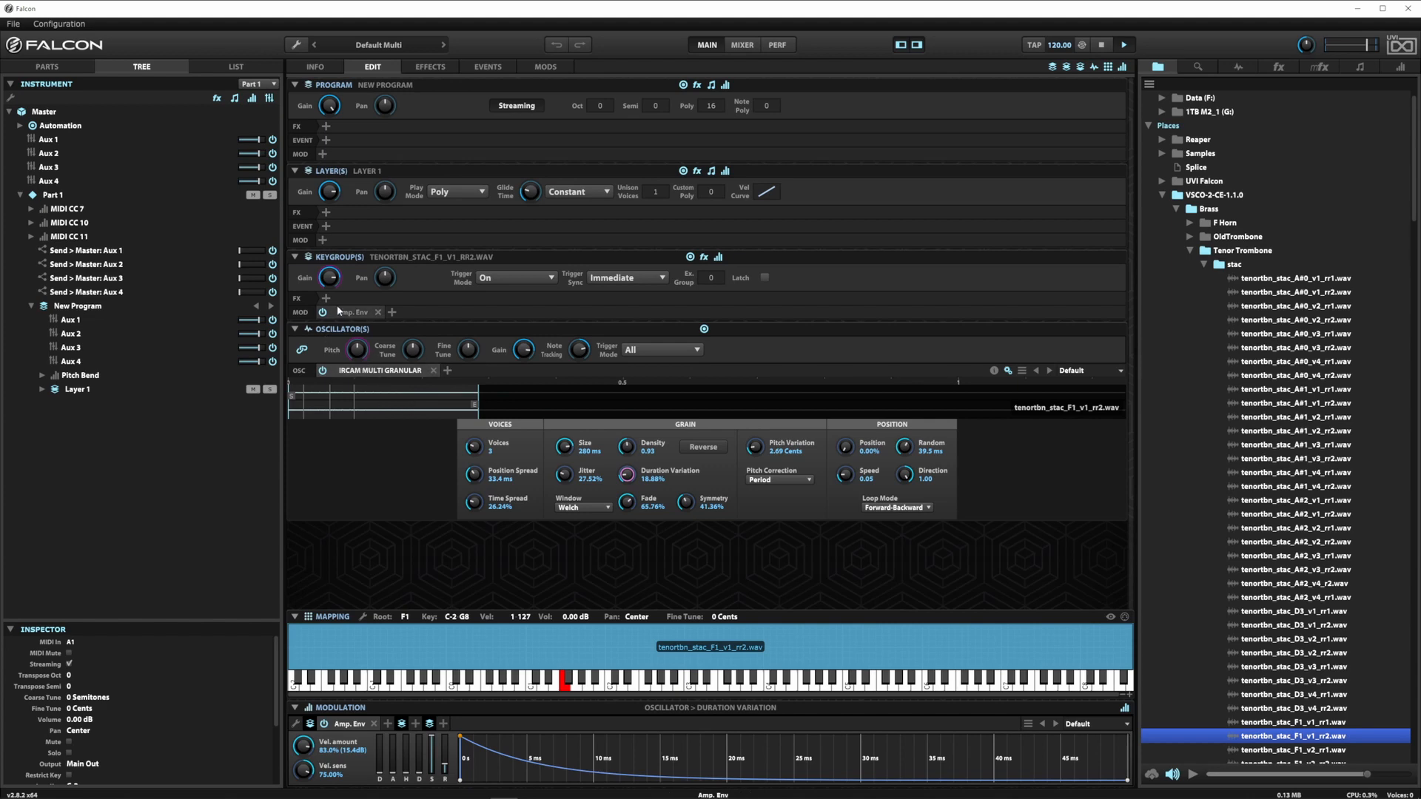
Step: Add a Velvet Delay effect with the Diffuse Canyon preset to Layer 1
click(325, 212)
mouse_move(347, 227)
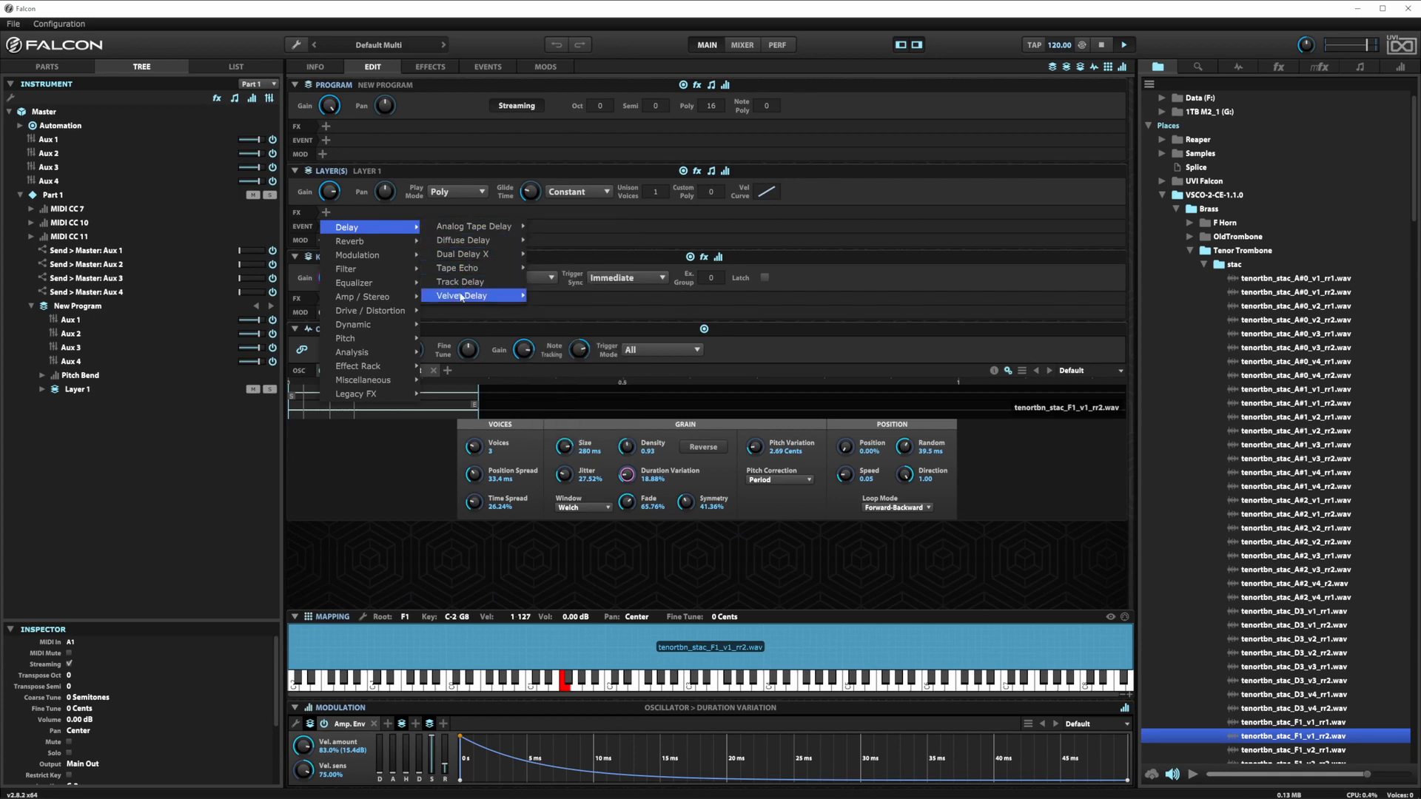
mouse_move(485, 298)
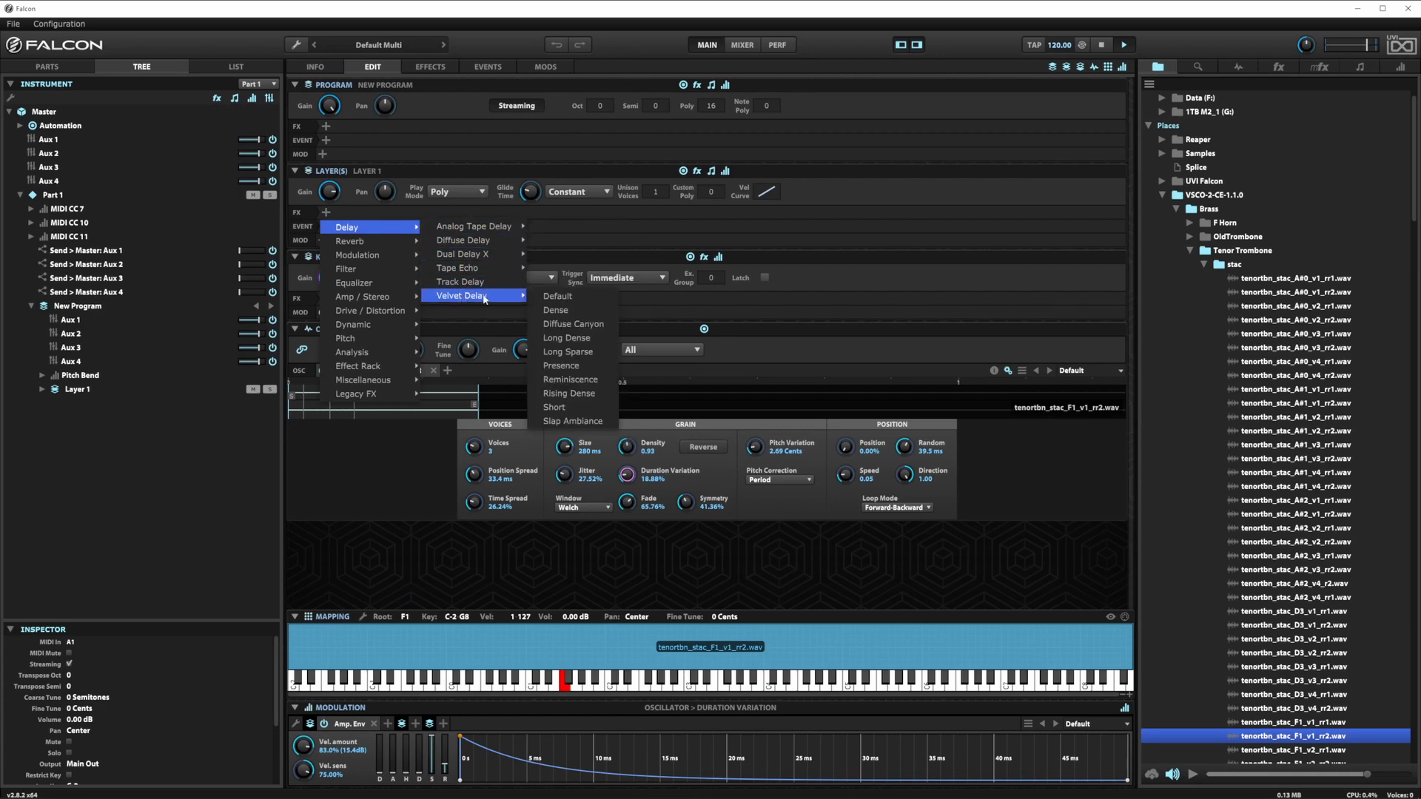
click(565, 326)
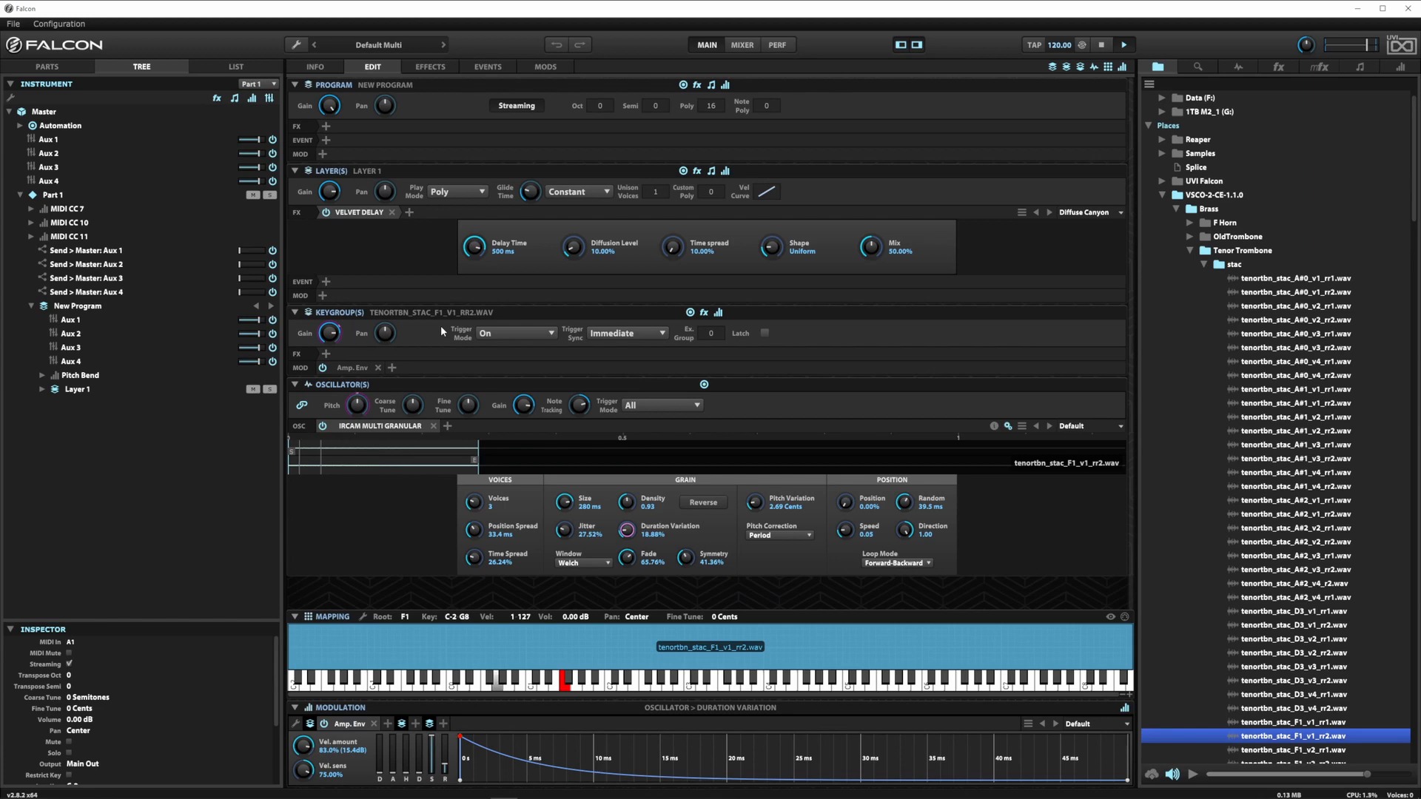
Step: Set the Velvet Delay to a 413 ms delay time, 29.87% diffusion level, 17.78% time spread and 38.48% mix
drag(478, 250, 482, 256)
drag(573, 246, 666, 228)
click(771, 246)
drag(869, 248, 864, 265)
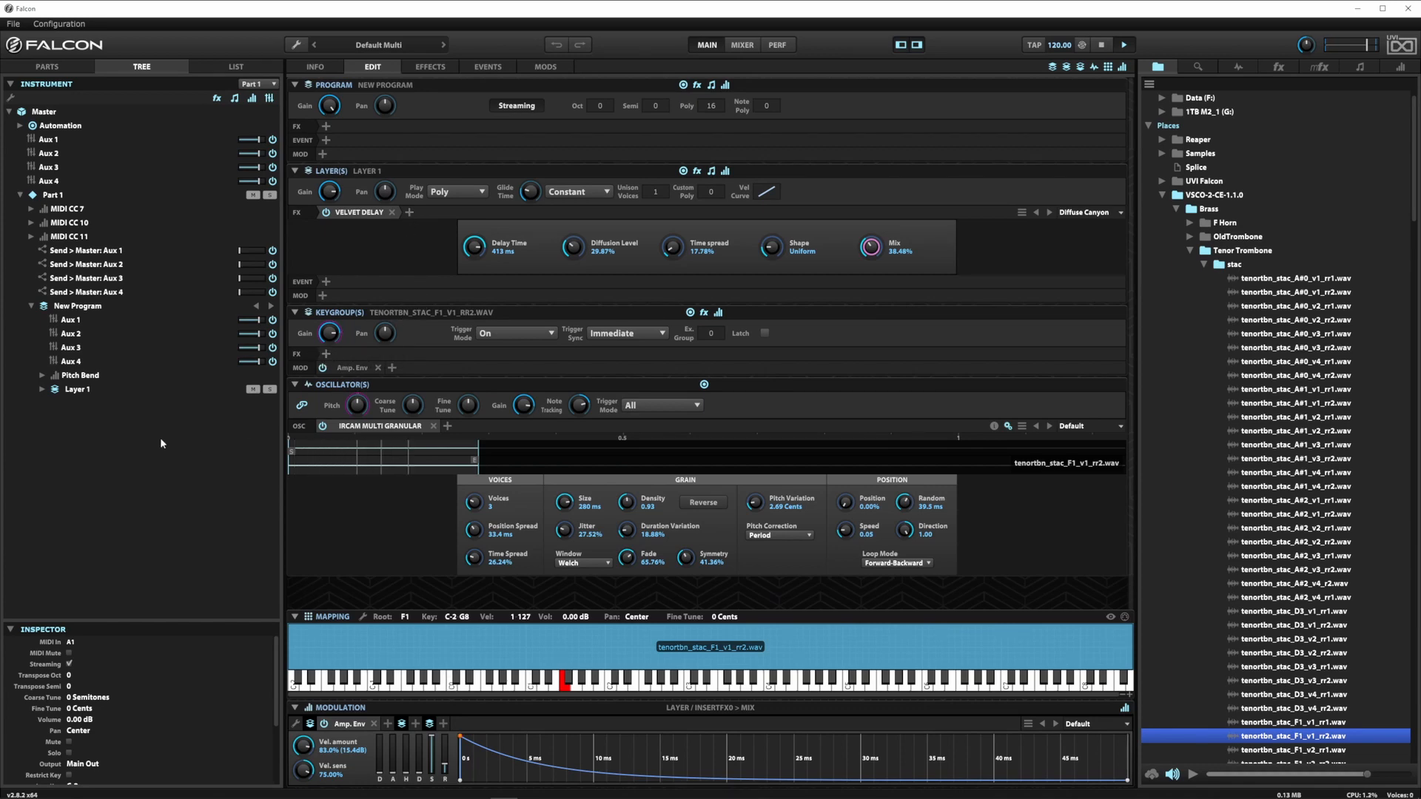
Step: Rename Layer 1 as Tromb Stacc
click(77, 392)
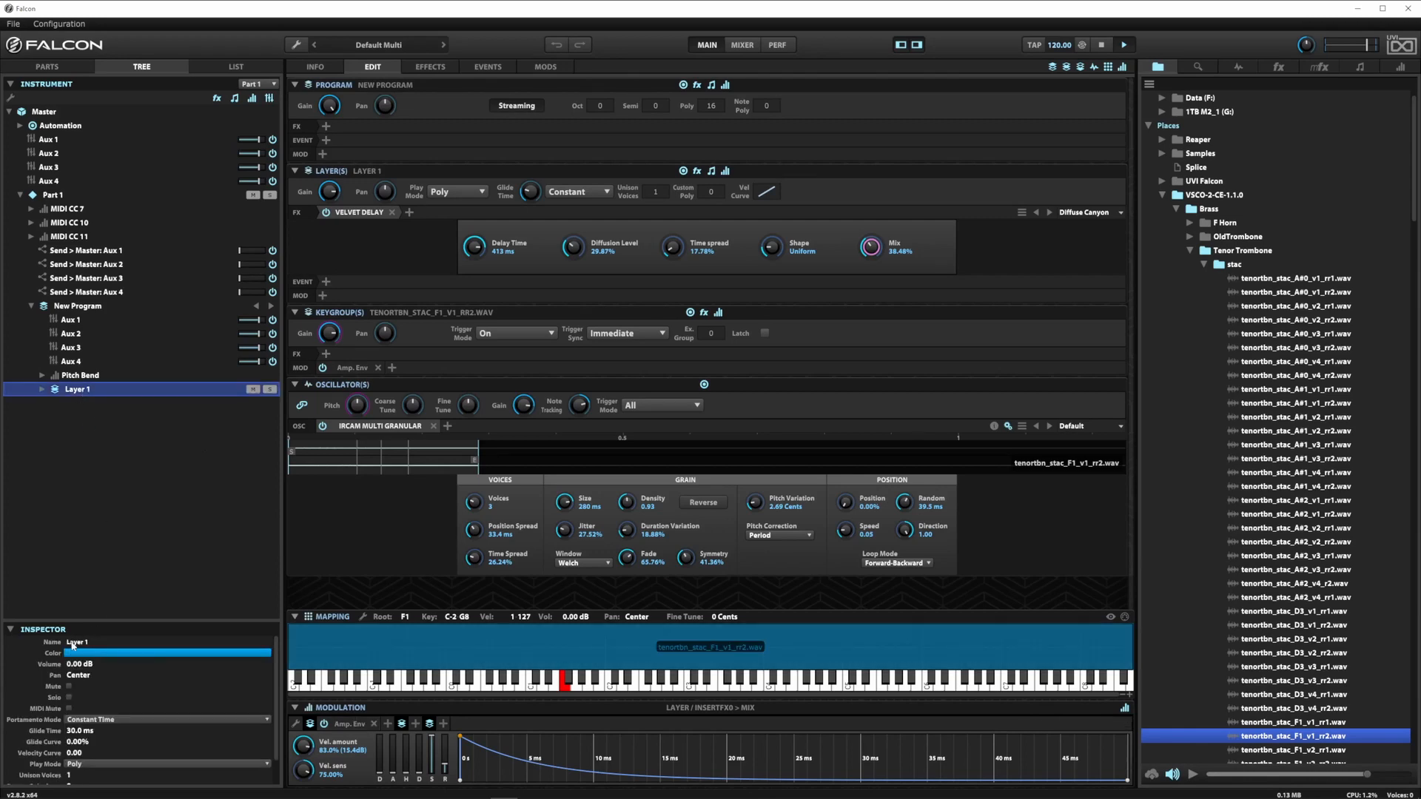
double_click(73, 643)
key(BackSpace)
text(Tromb Stacc)
key(Return)
Step: Collapse the Brass sample folders, then add a second layer to the program and select it
click(1189, 252)
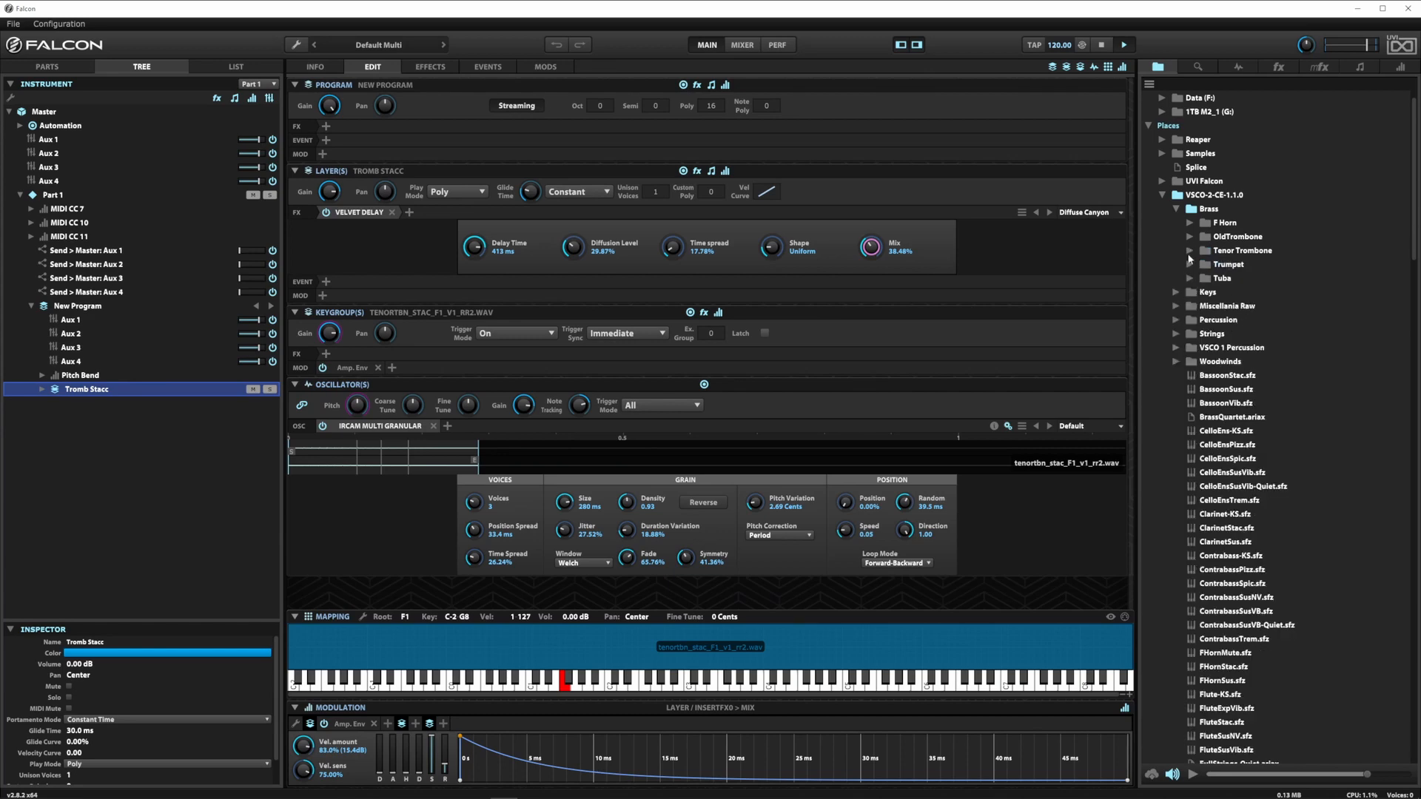
click(1177, 211)
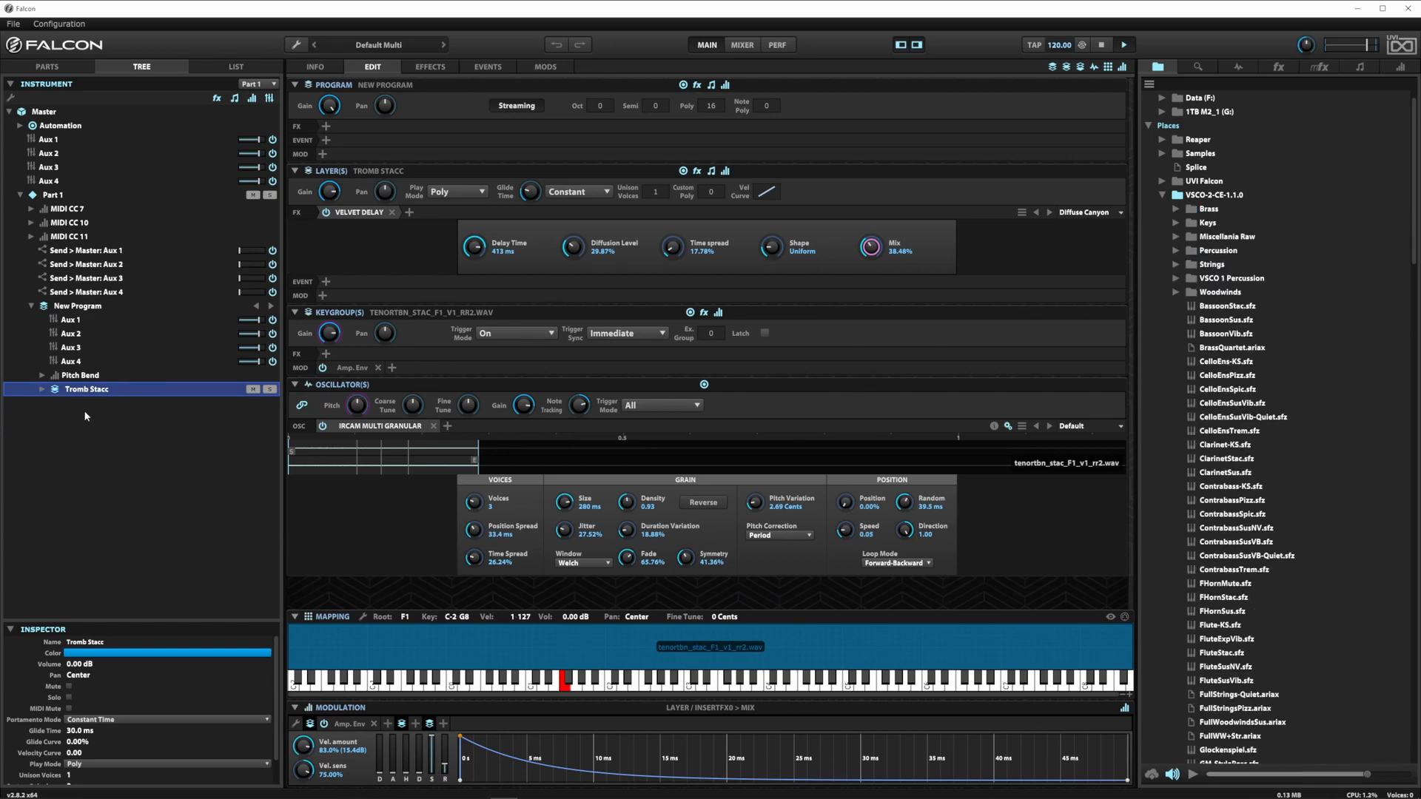
right_click(75, 308)
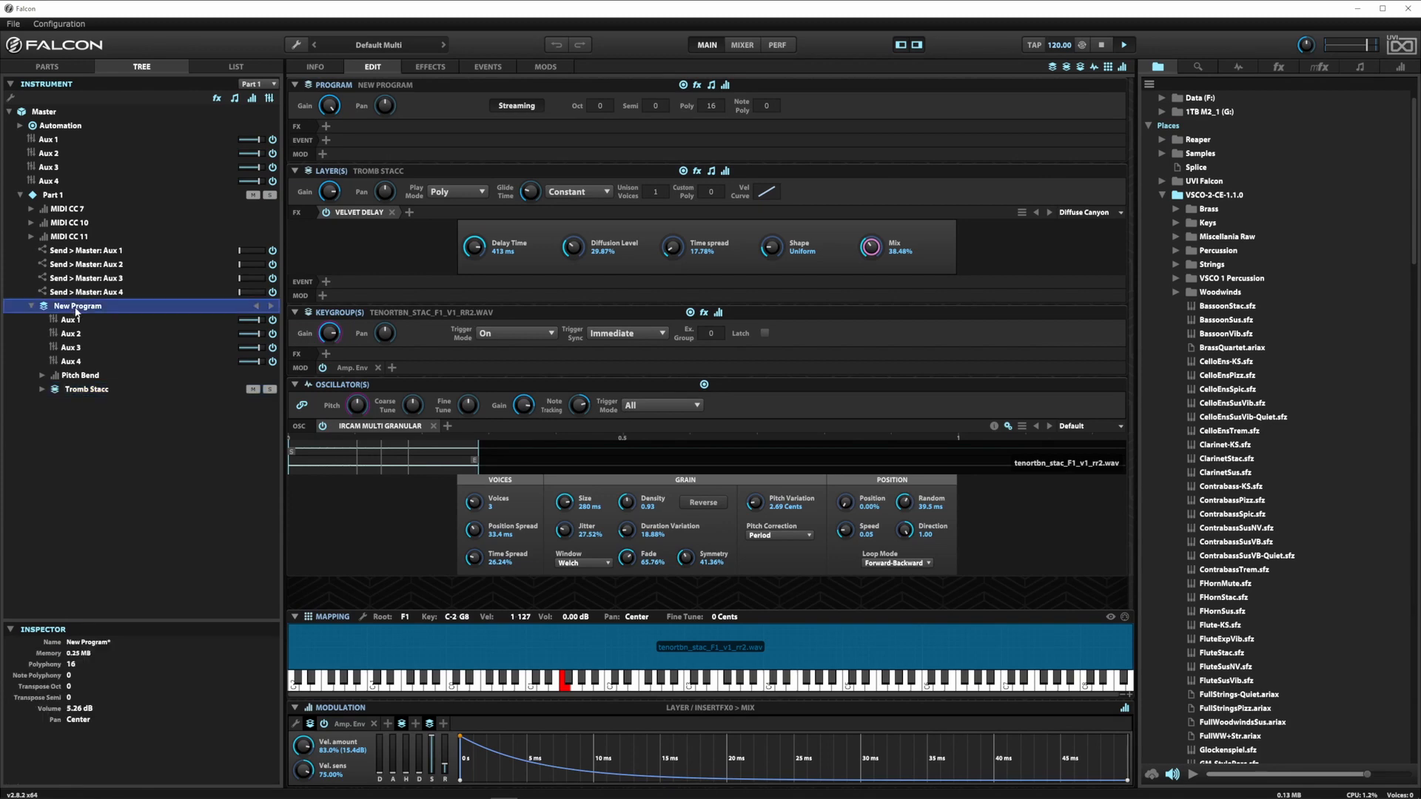
click(111, 377)
click(77, 403)
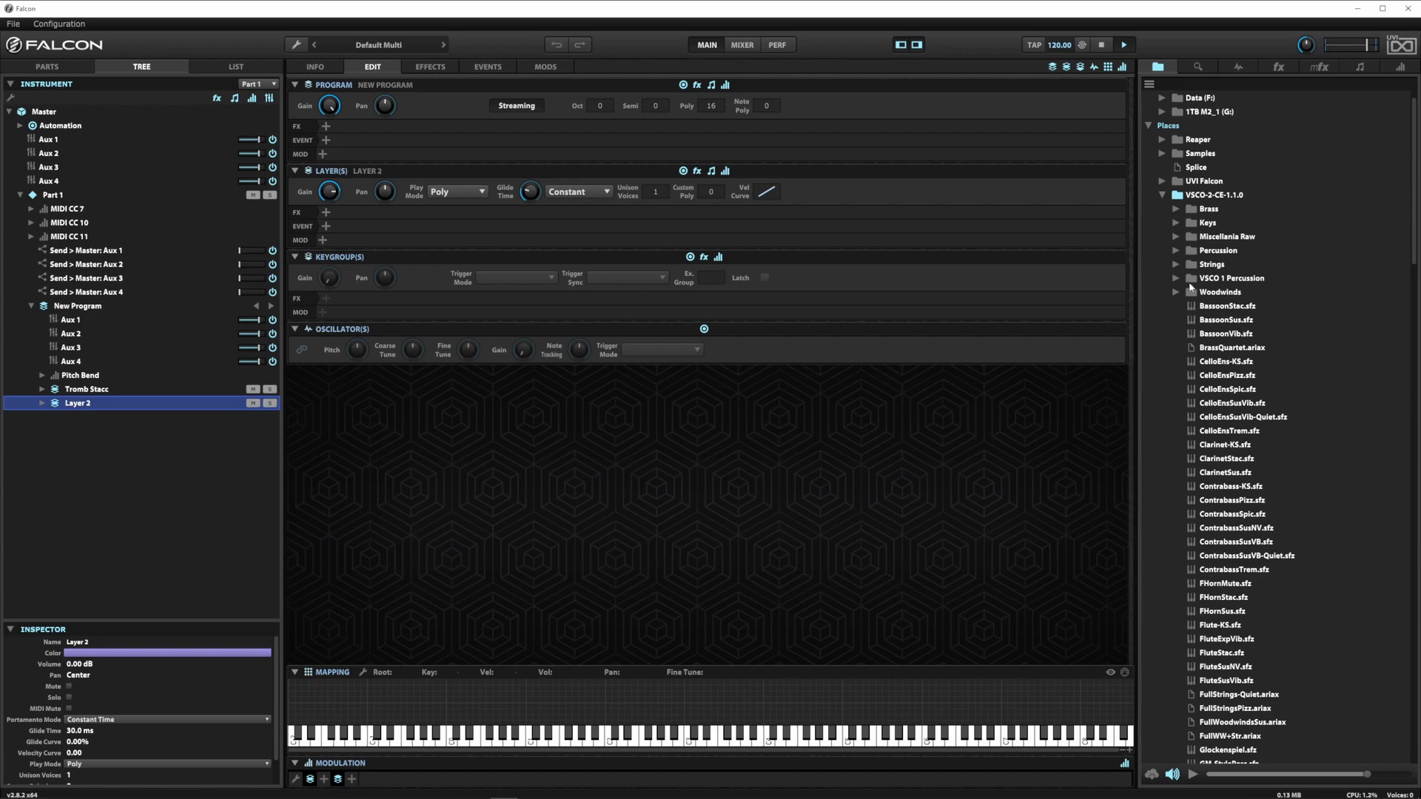
Step: Load Oboe_Vib_D3_v3_Main.wav from the Woodwinds > Oboe > Vib folder into Layer 2's key mapping
click(1190, 290)
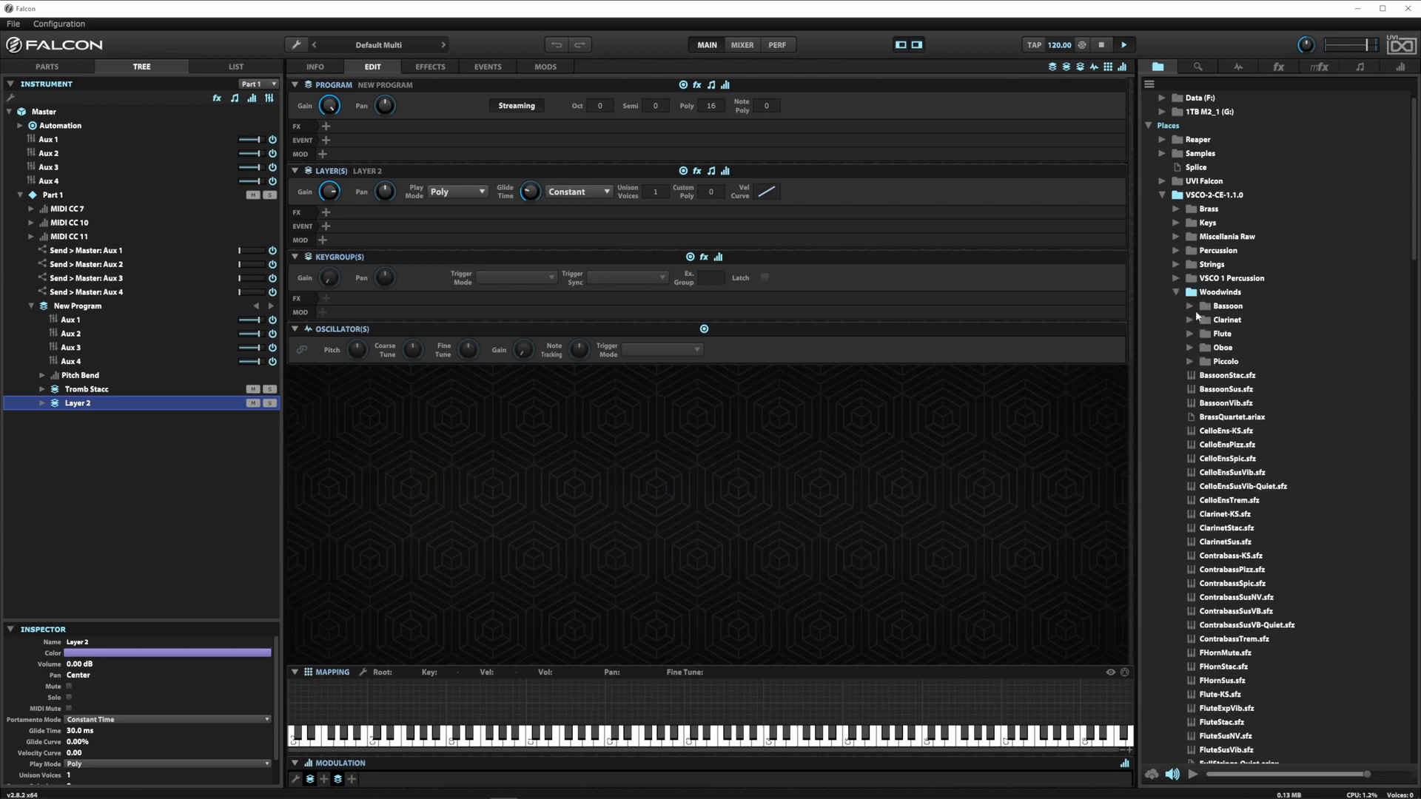
click(1189, 347)
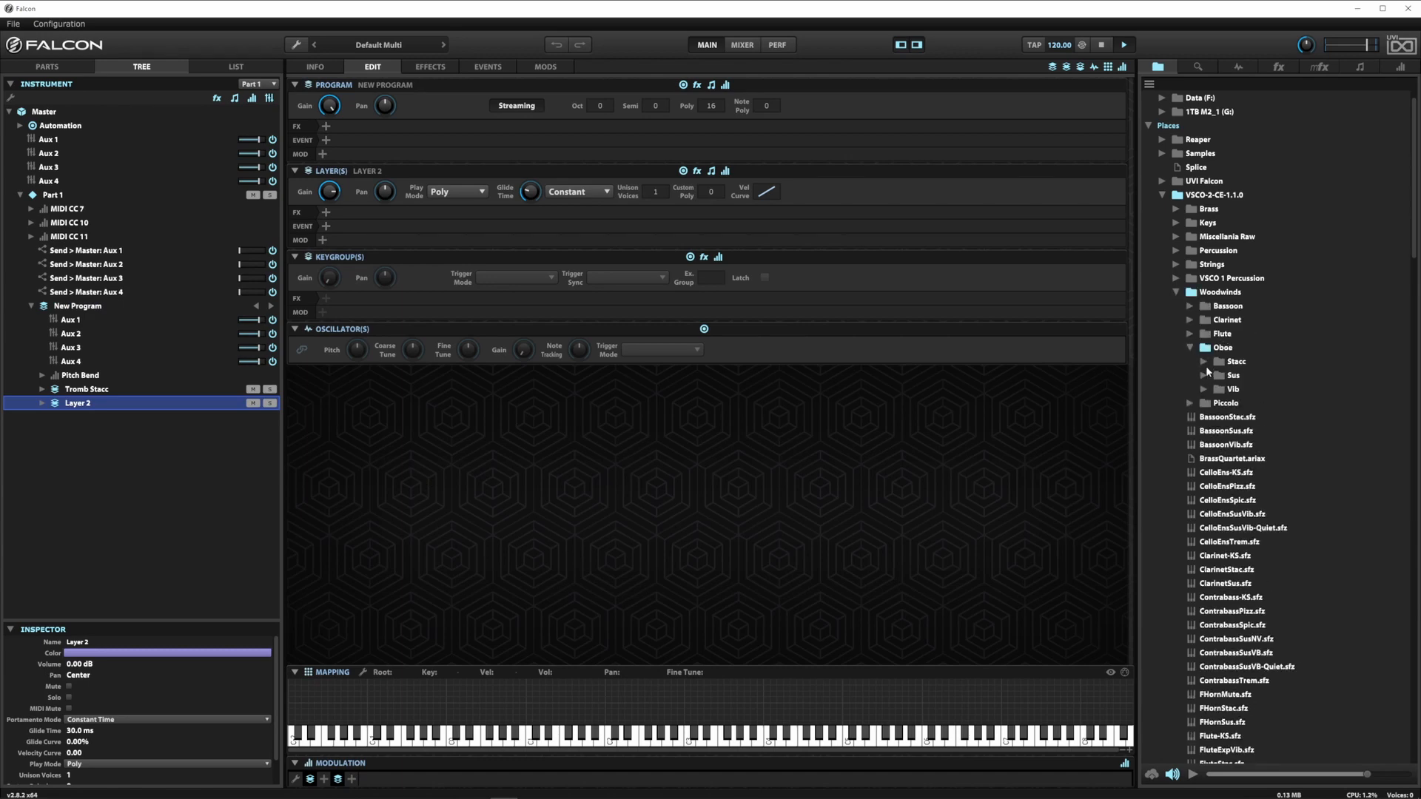
click(1204, 388)
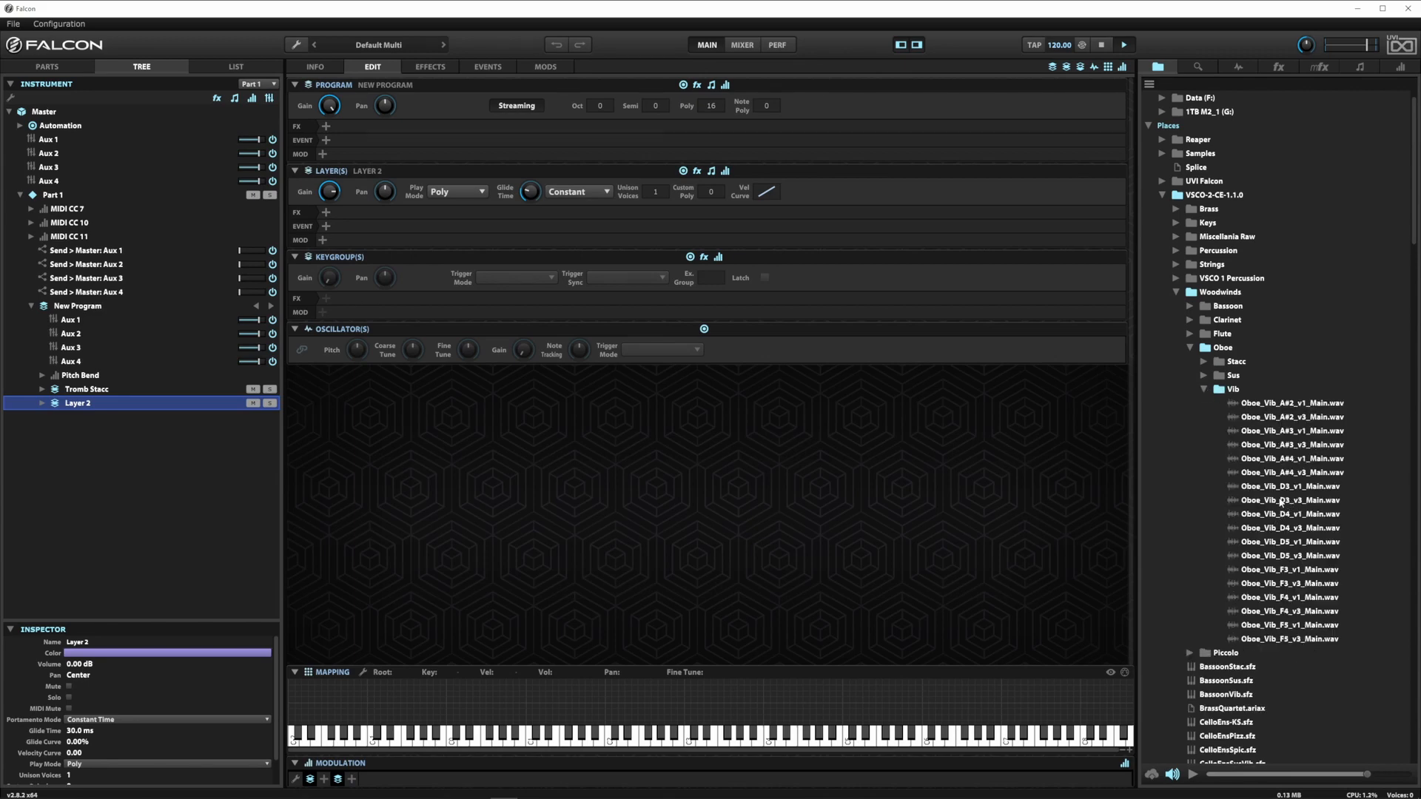
drag(1281, 502, 628, 679)
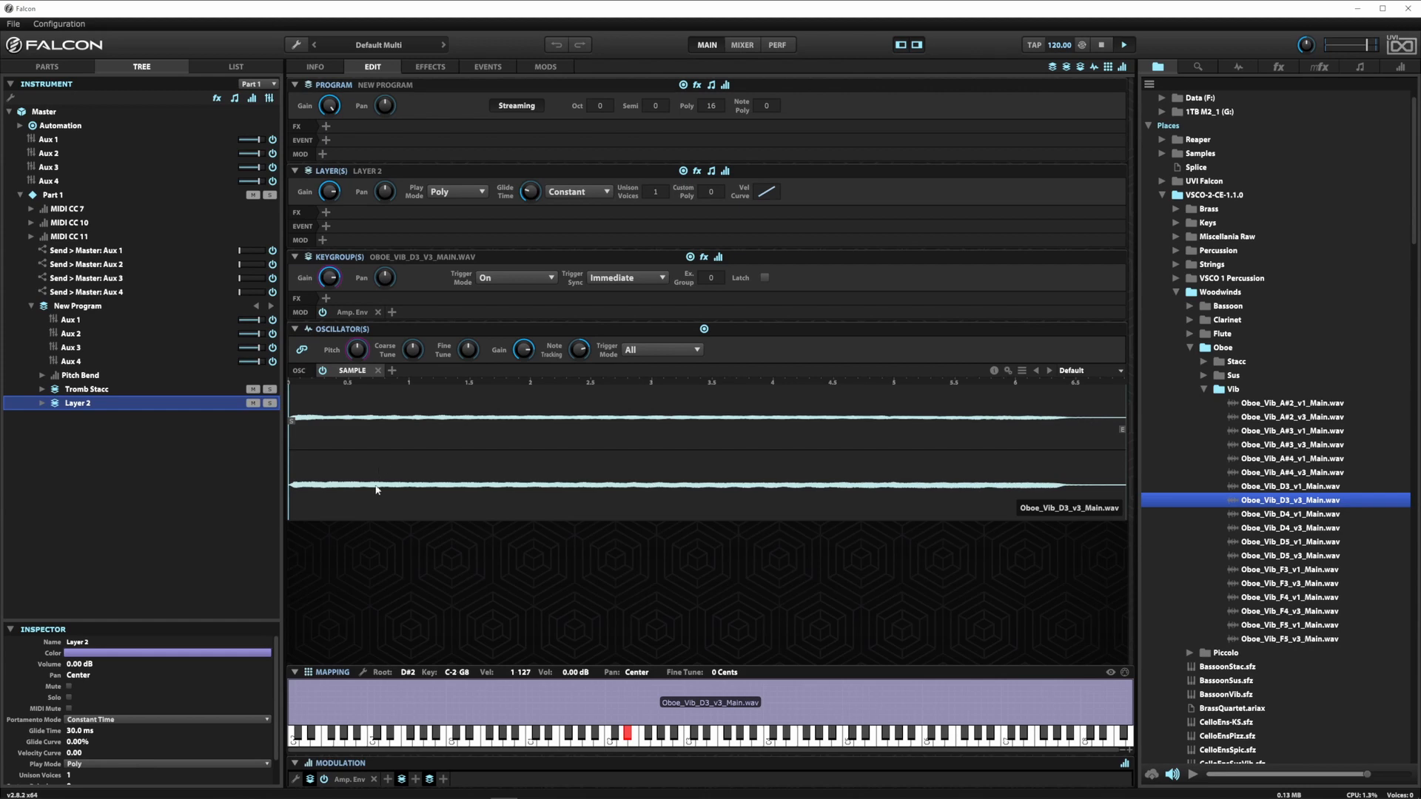
Step: Change the oboe keygroup's oscillator from Sample to IRCAM Multi Granular
click(328, 425)
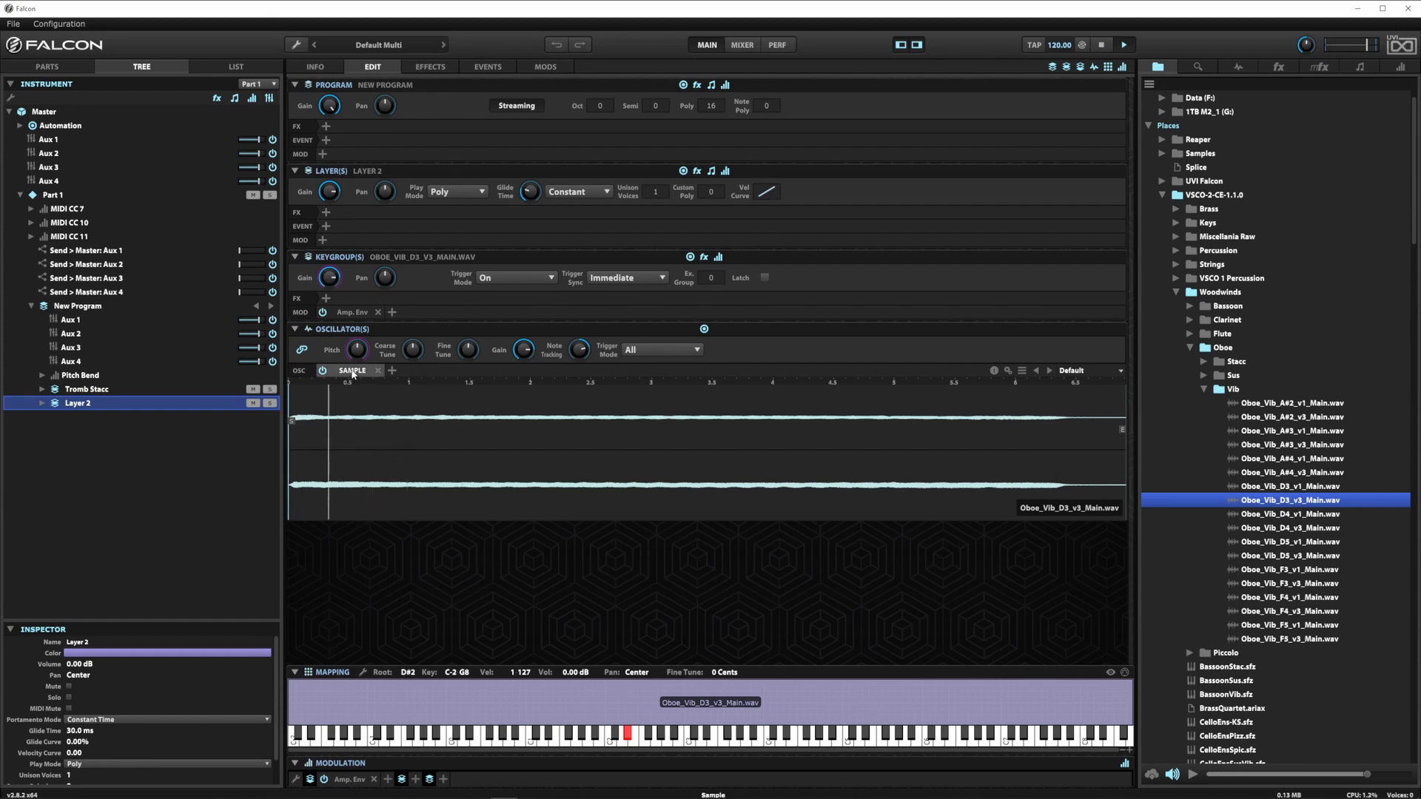
click(353, 372)
click(370, 420)
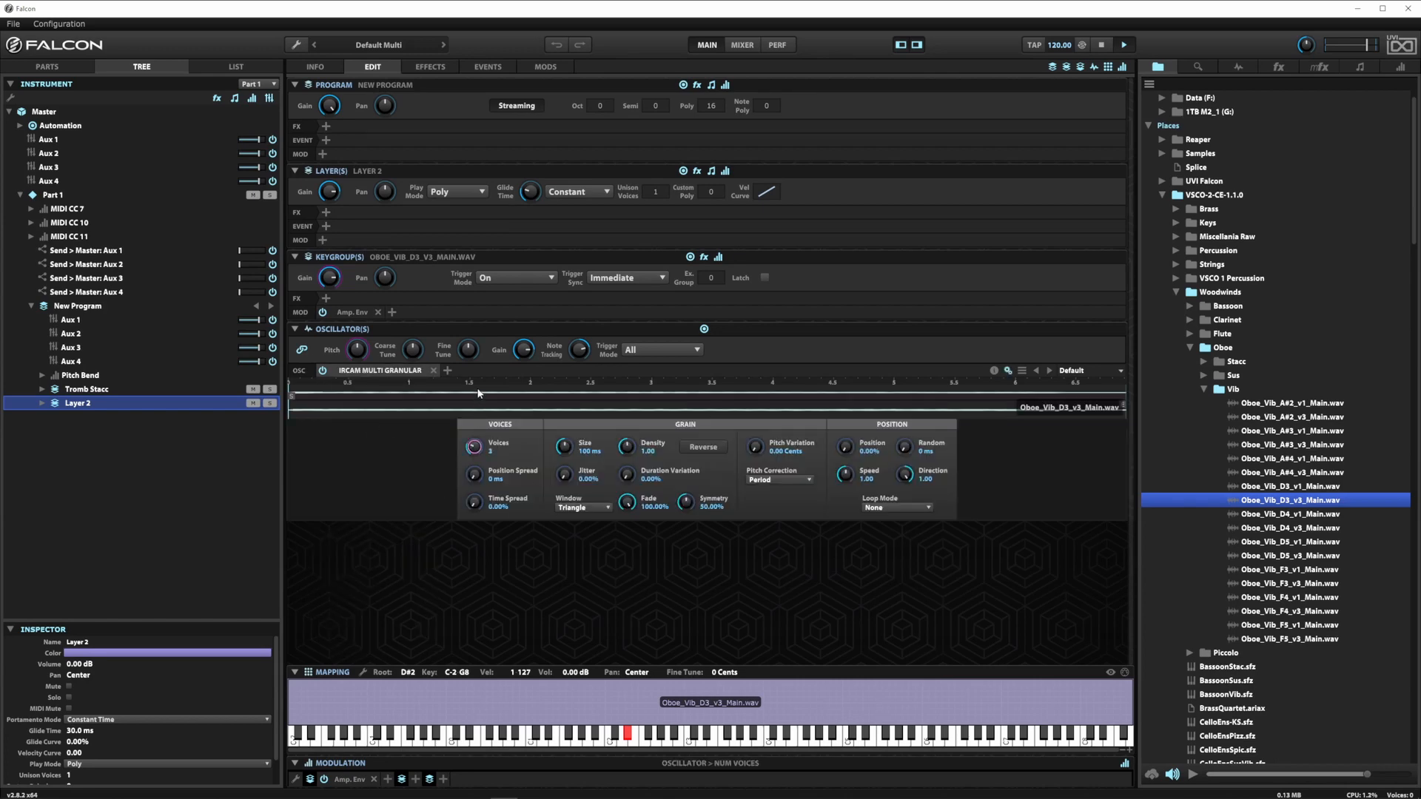
Step: Set the oboe's position spread to 18.1 ms, position random to 122 ms and time spread to 30.72%, auditioning a few notes
drag(474, 474, 471, 442)
drag(904, 447, 904, 358)
drag(475, 475, 470, 461)
click(598, 736)
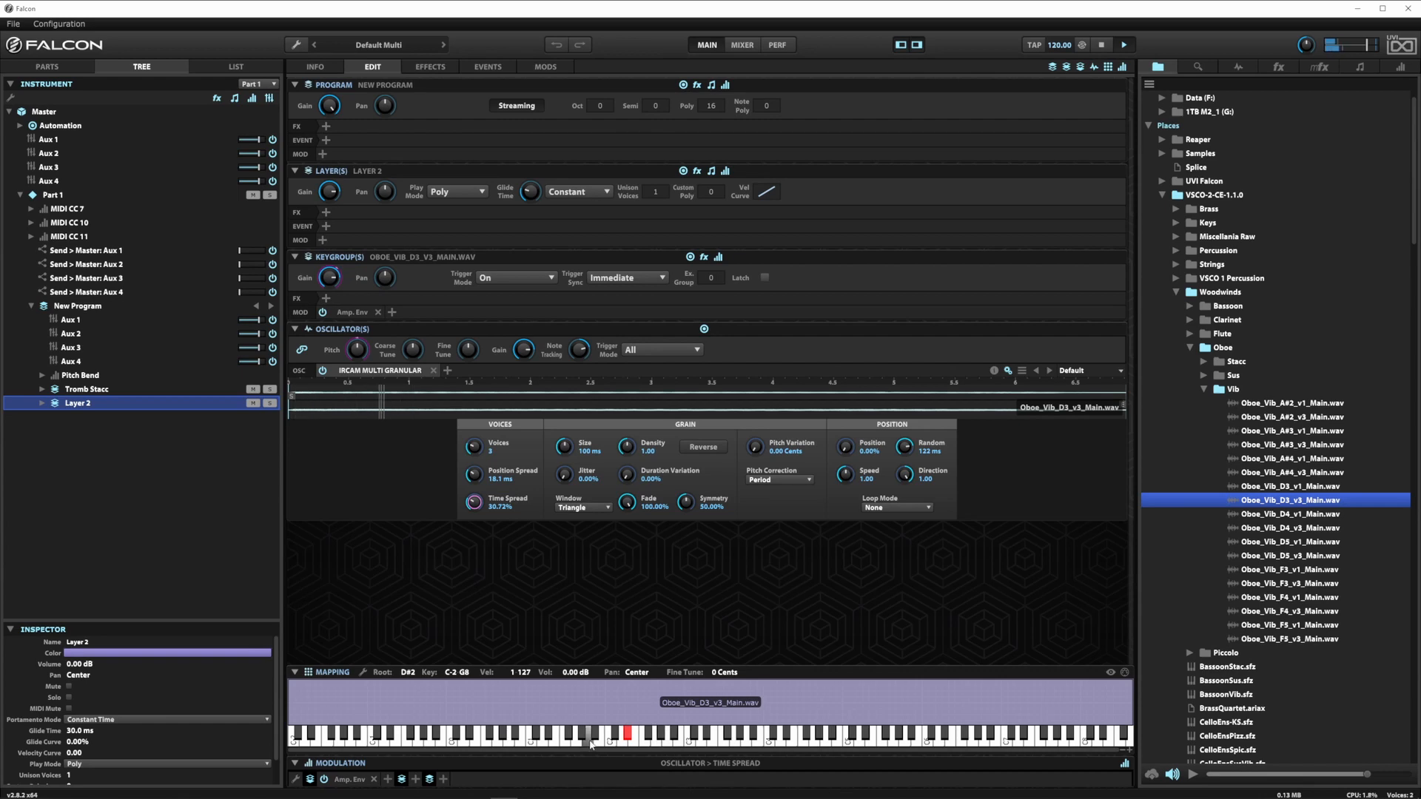
click(550, 738)
click(541, 741)
Step: Shorten the oboe's grain size and set density to 2.06, jitter to 14.4%, duration variation to 24.32% and fade to 74.4%
drag(629, 477, 567, 442)
drag(564, 447, 629, 433)
drag(627, 504, 637, 550)
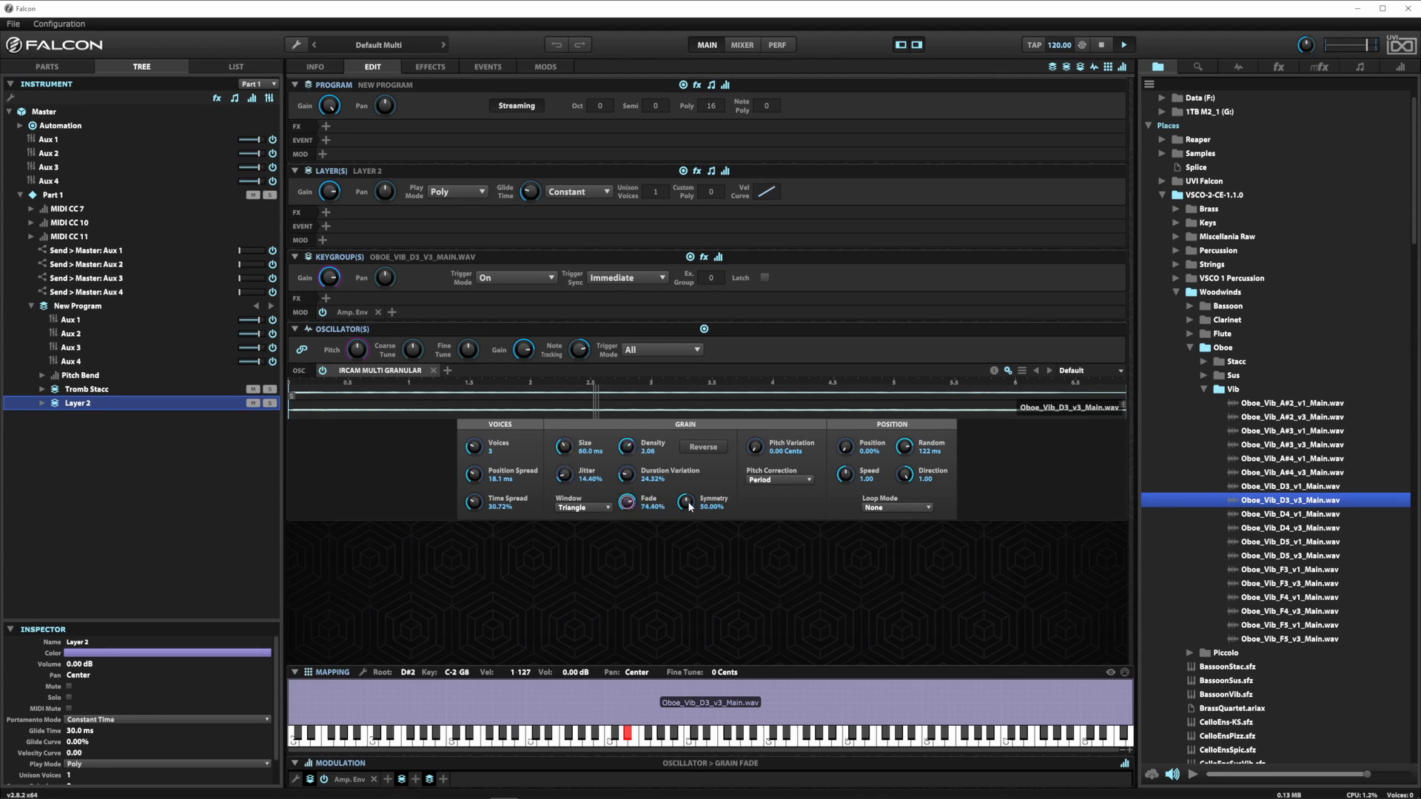
Step: Set the oboe grain's symmetry to 54.8% and its window to Squared
drag(688, 504, 688, 496)
click(572, 508)
click(587, 549)
Step: Set the root note of the oboe sample to D3
double_click(409, 674)
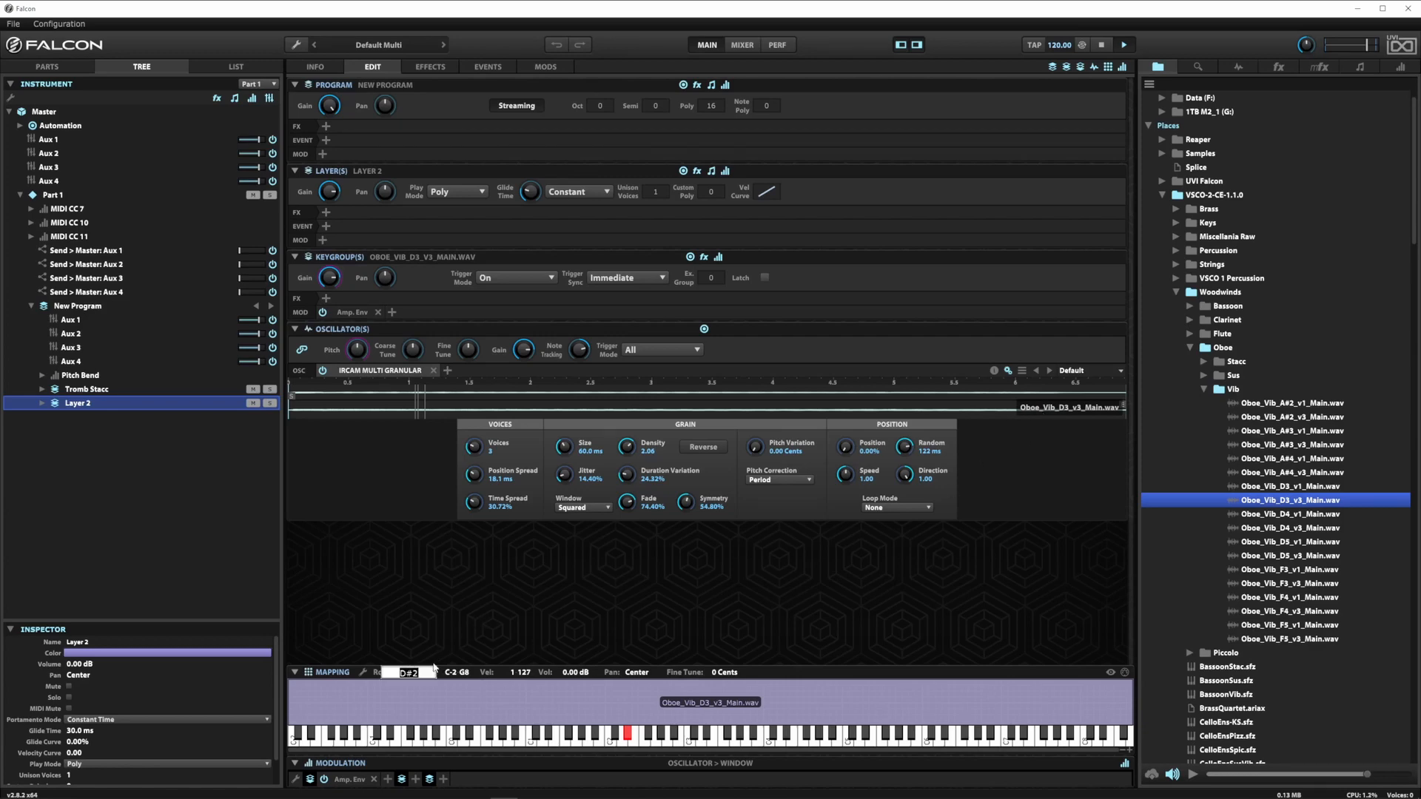
text(D3)
key(Return)
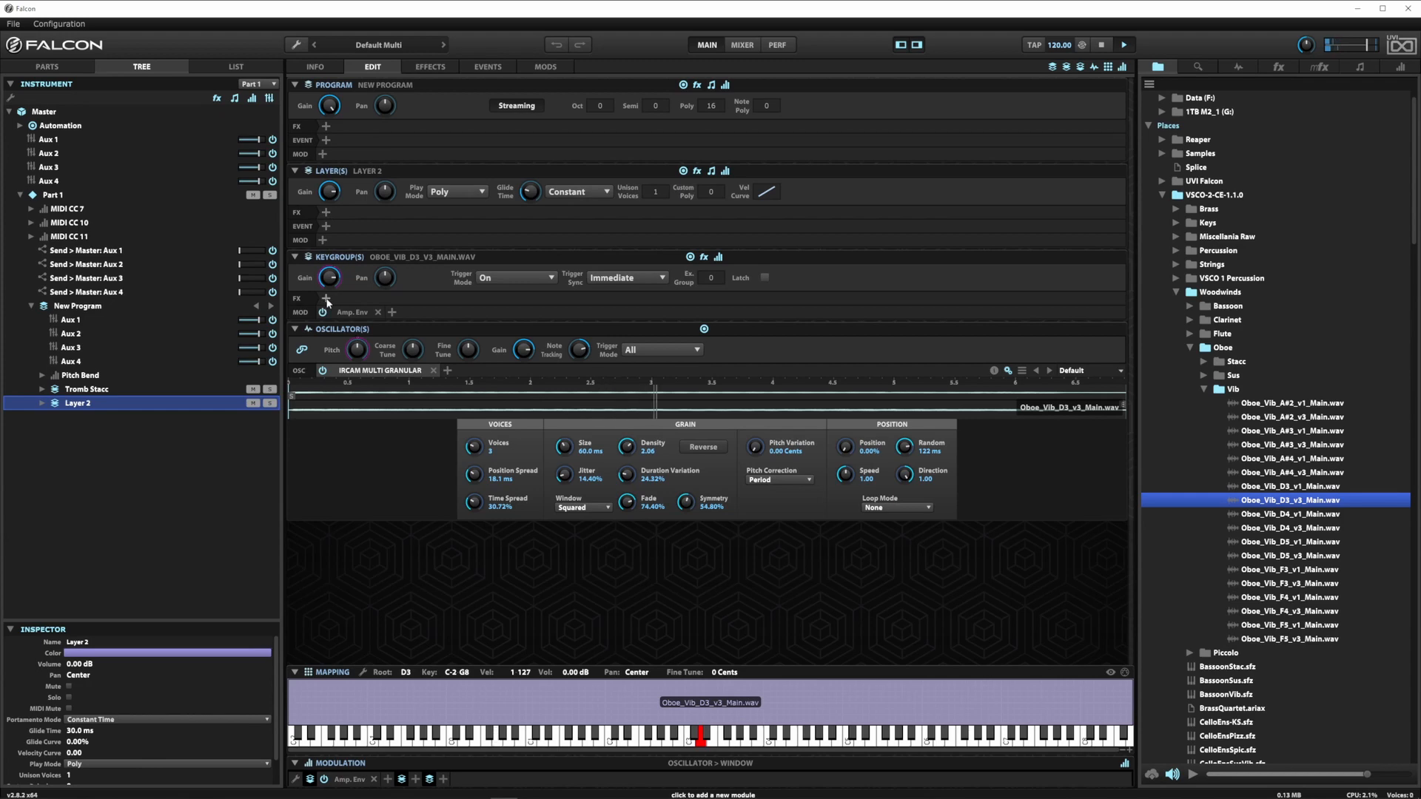
Step: Add a Wave Shaper effect with the Asymmetric preset to the oboe keygroup
click(326, 299)
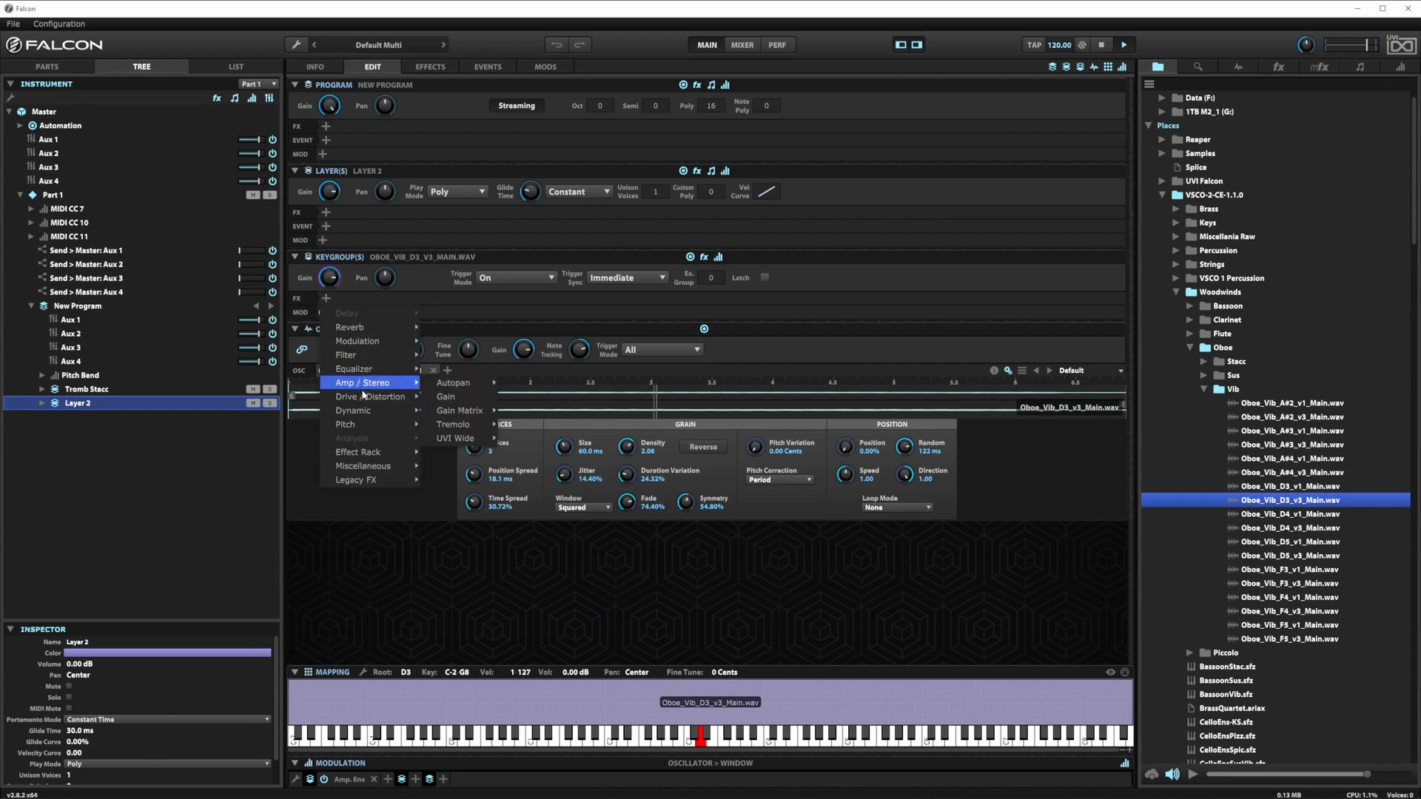
mouse_move(370, 397)
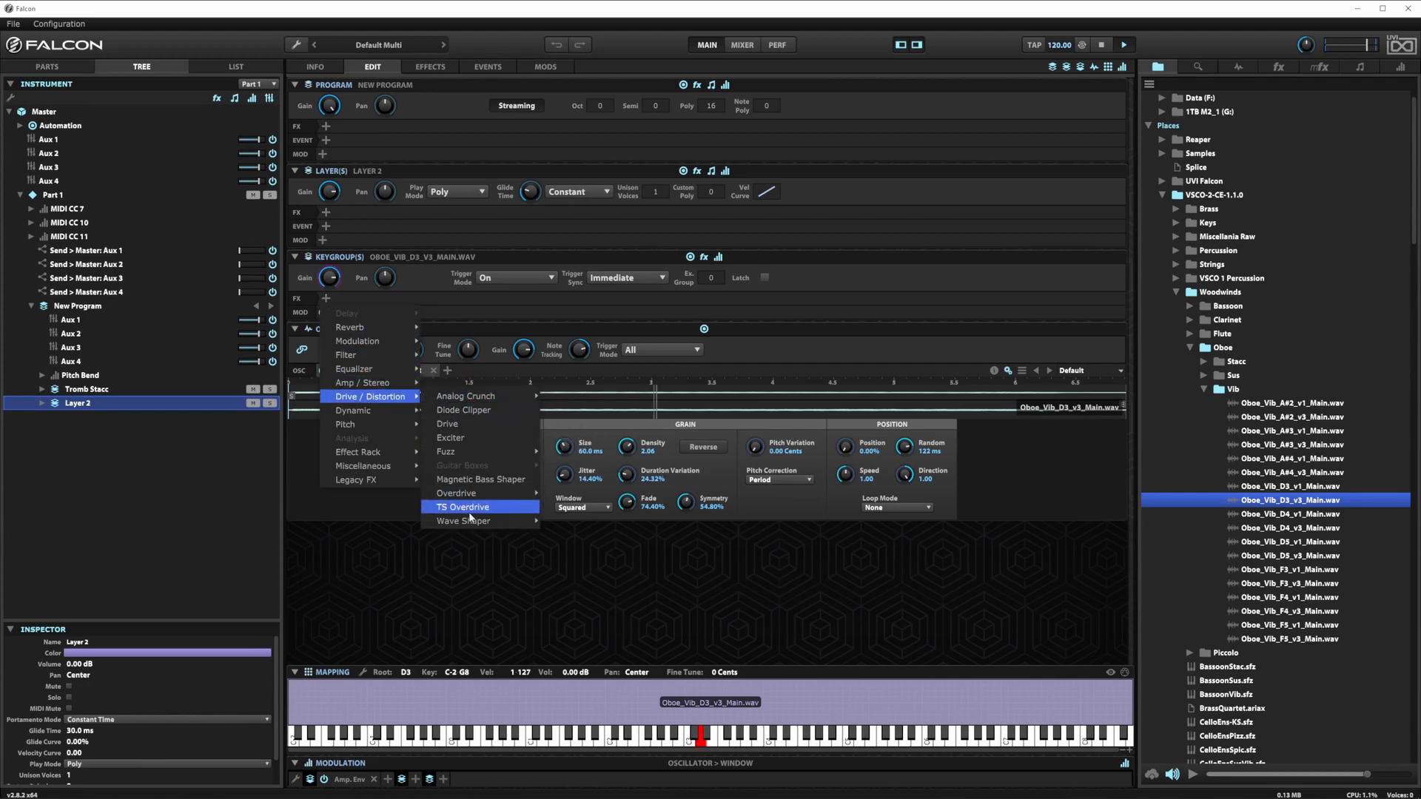
mouse_move(476, 524)
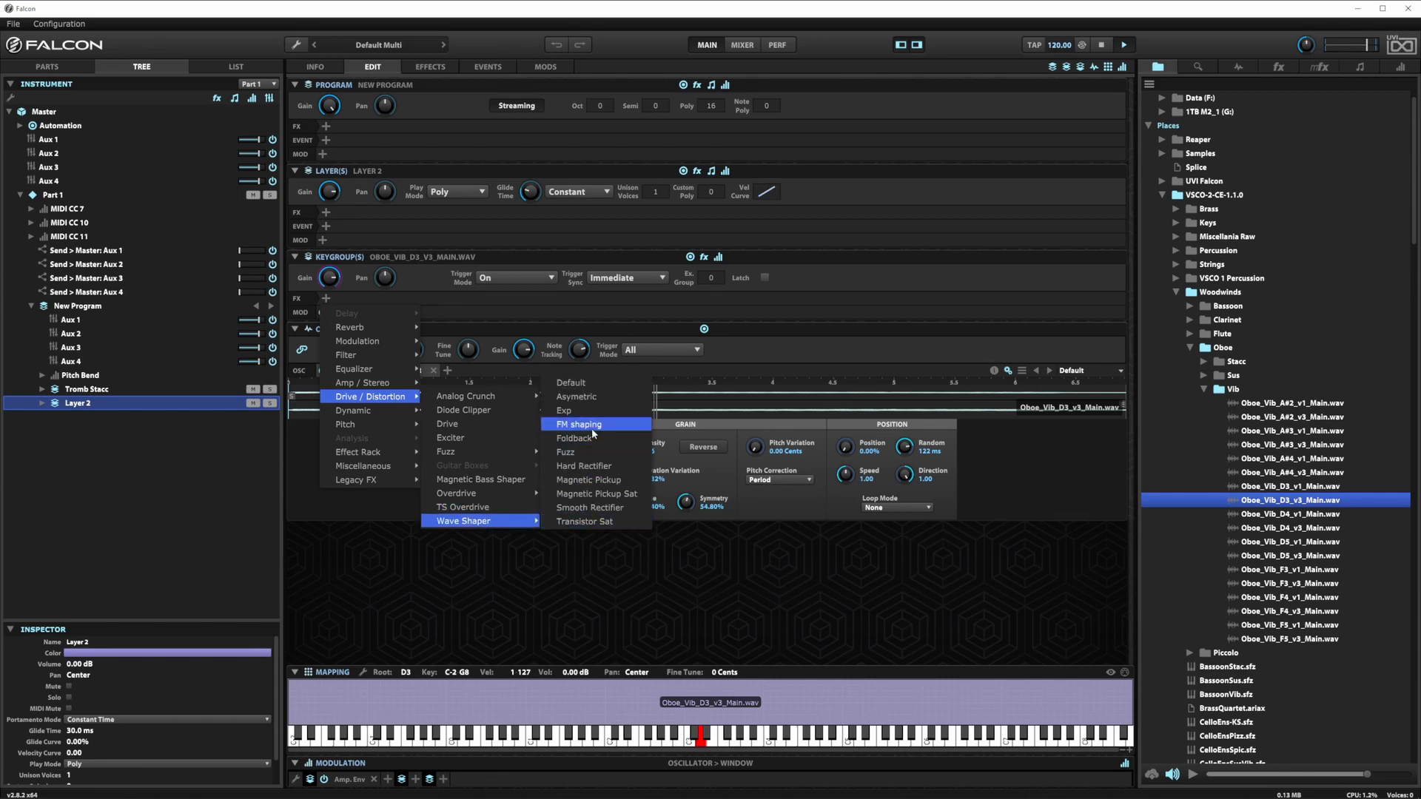
click(588, 398)
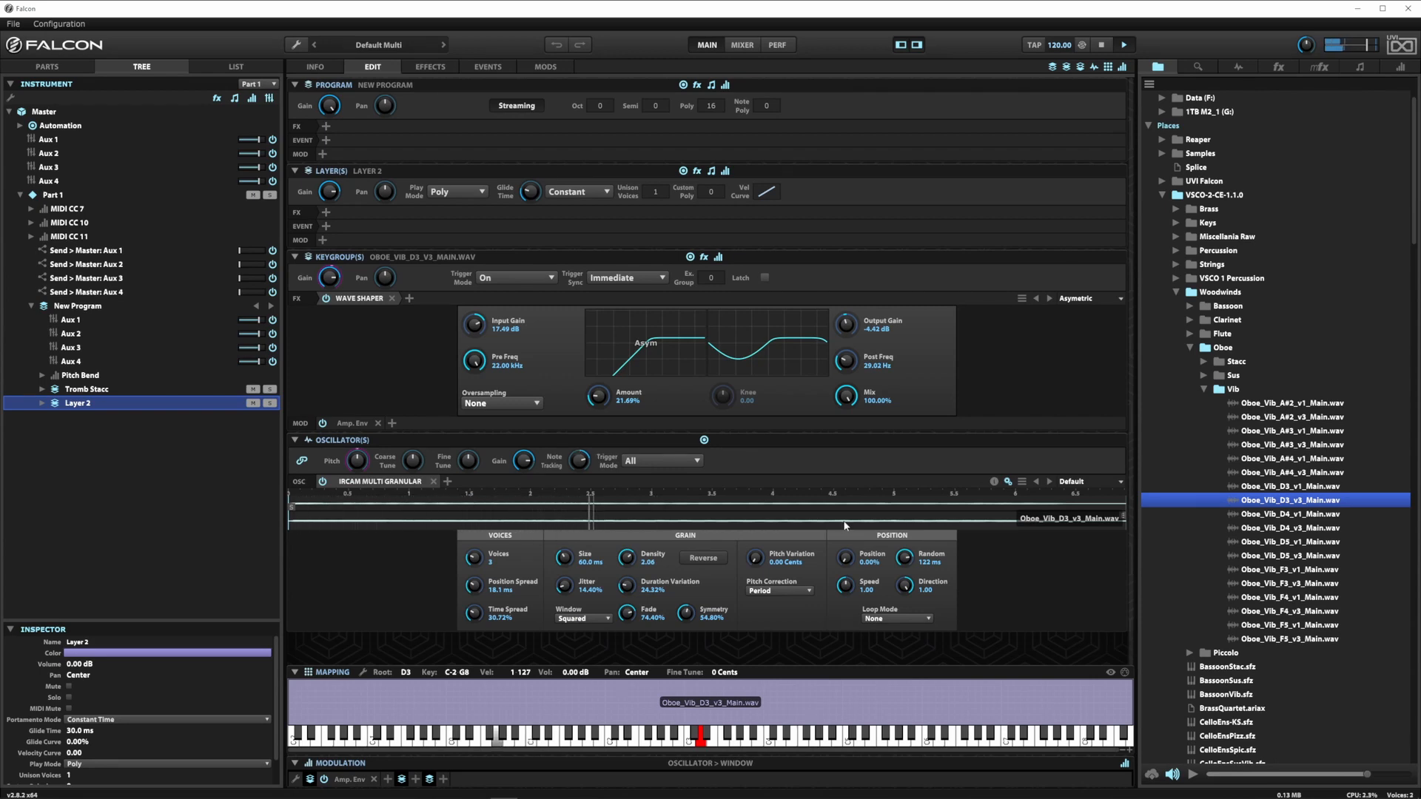
Step: Increase the oboe's position random amount to 190 ms and its position spread to 714 ms
drag(903, 556, 903, 548)
drag(474, 585, 485, 528)
drag(477, 579, 478, 573)
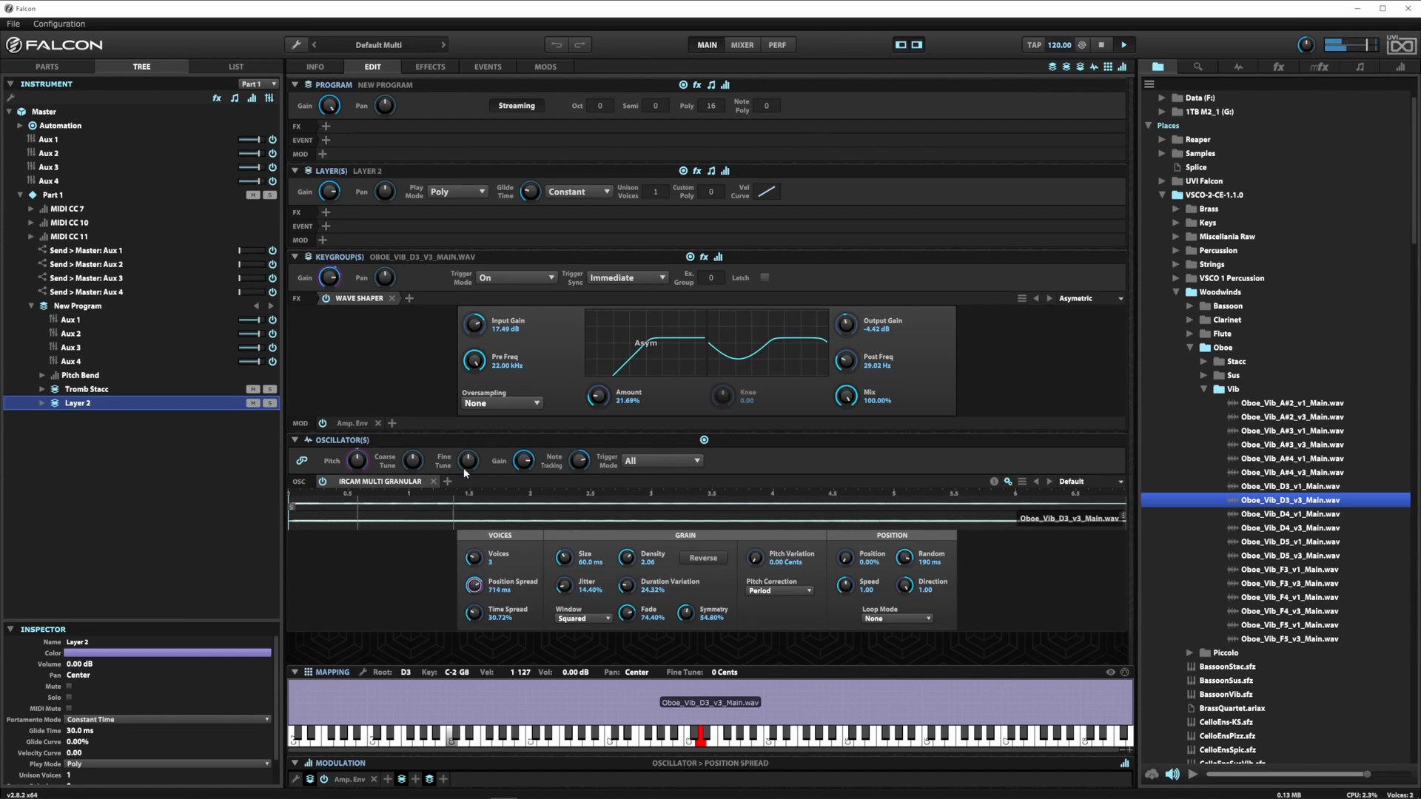
Step: Raise the oboe oscillator's gain and set the Wave Shaper's oversampling to 4x
mouse_move(519, 463)
mouse_down()
mouse_move(516, 500)
mouse_move(523, 447)
mouse_up()
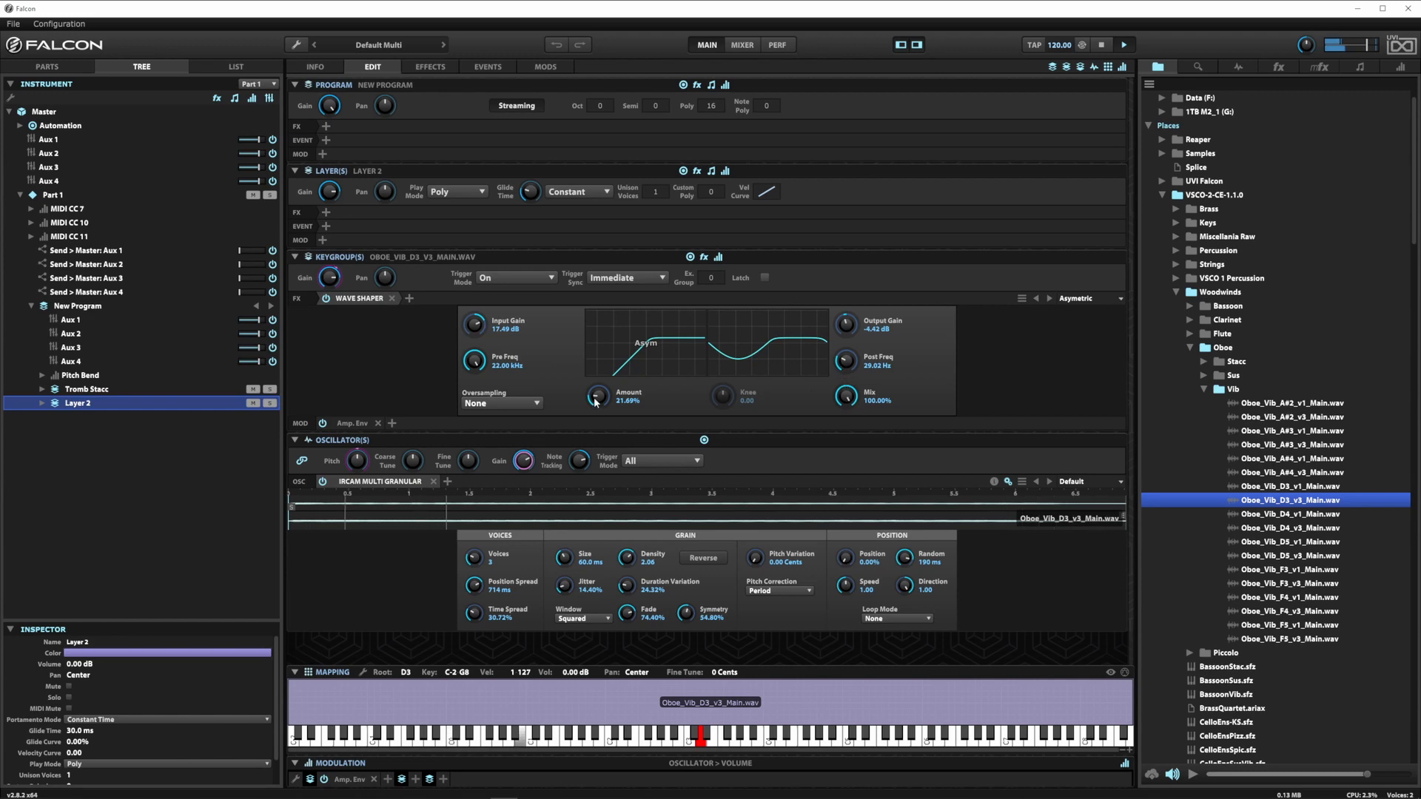
click(501, 403)
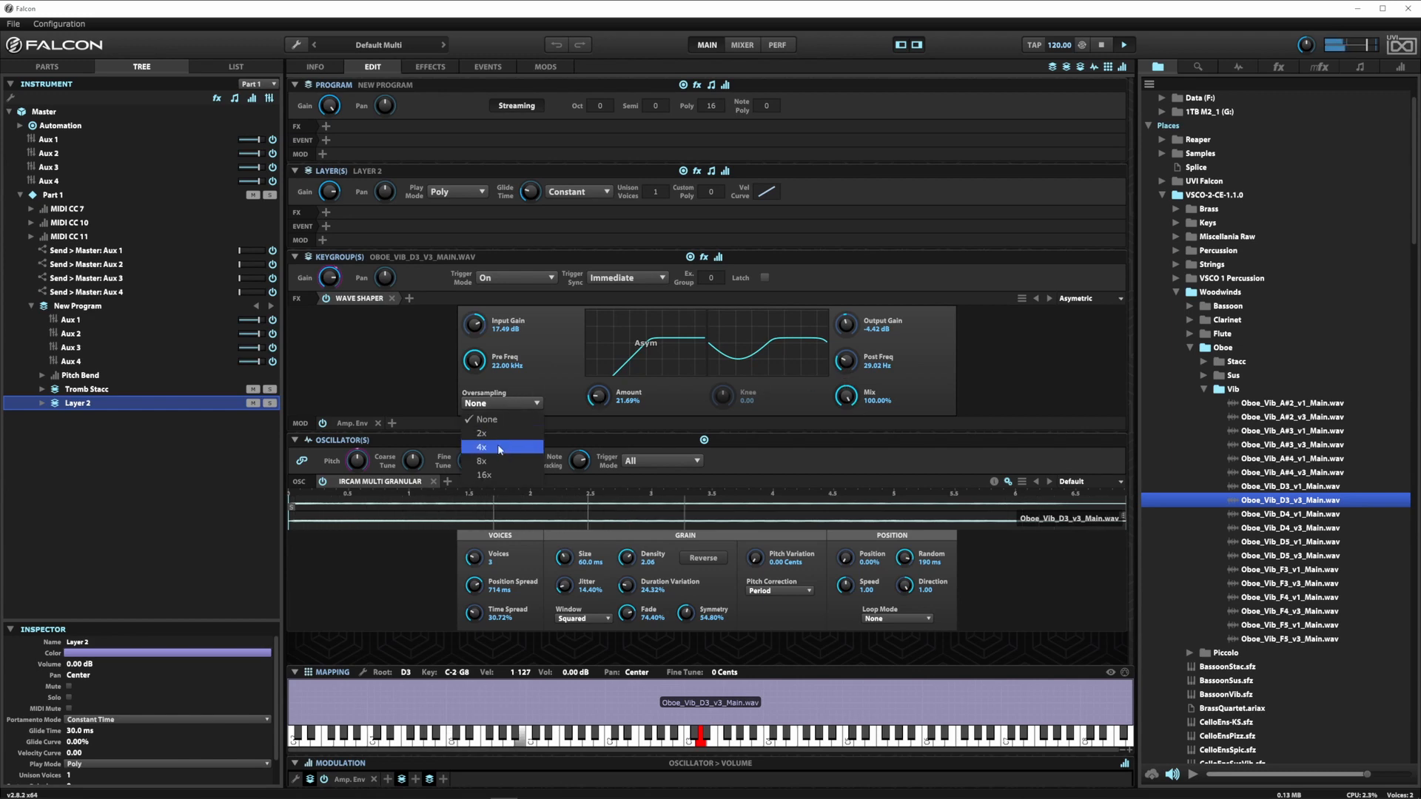
click(499, 448)
Step: Add a Dual Delay X effect with the Long One preset from the Lush category to the oboe layer
click(326, 213)
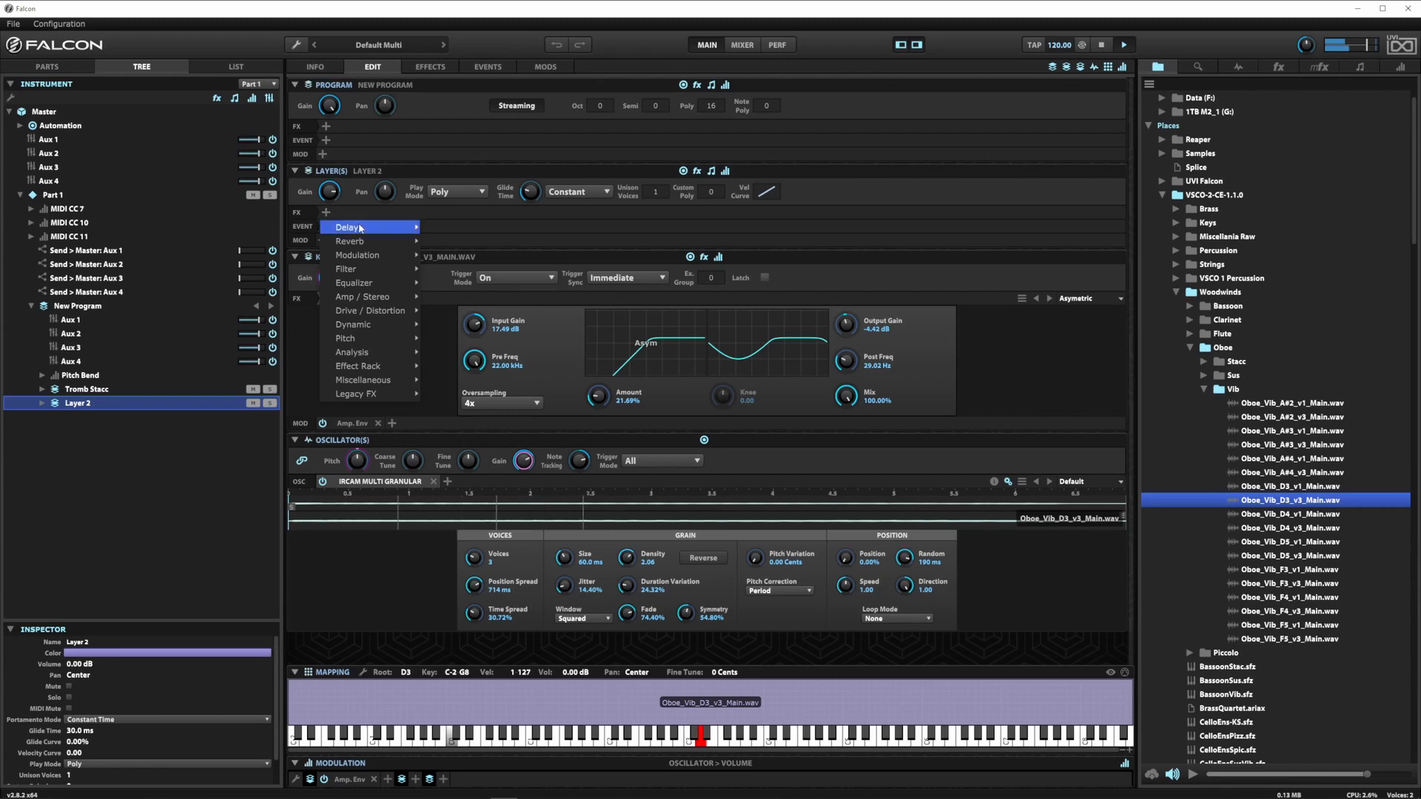
mouse_move(360, 228)
mouse_move(474, 254)
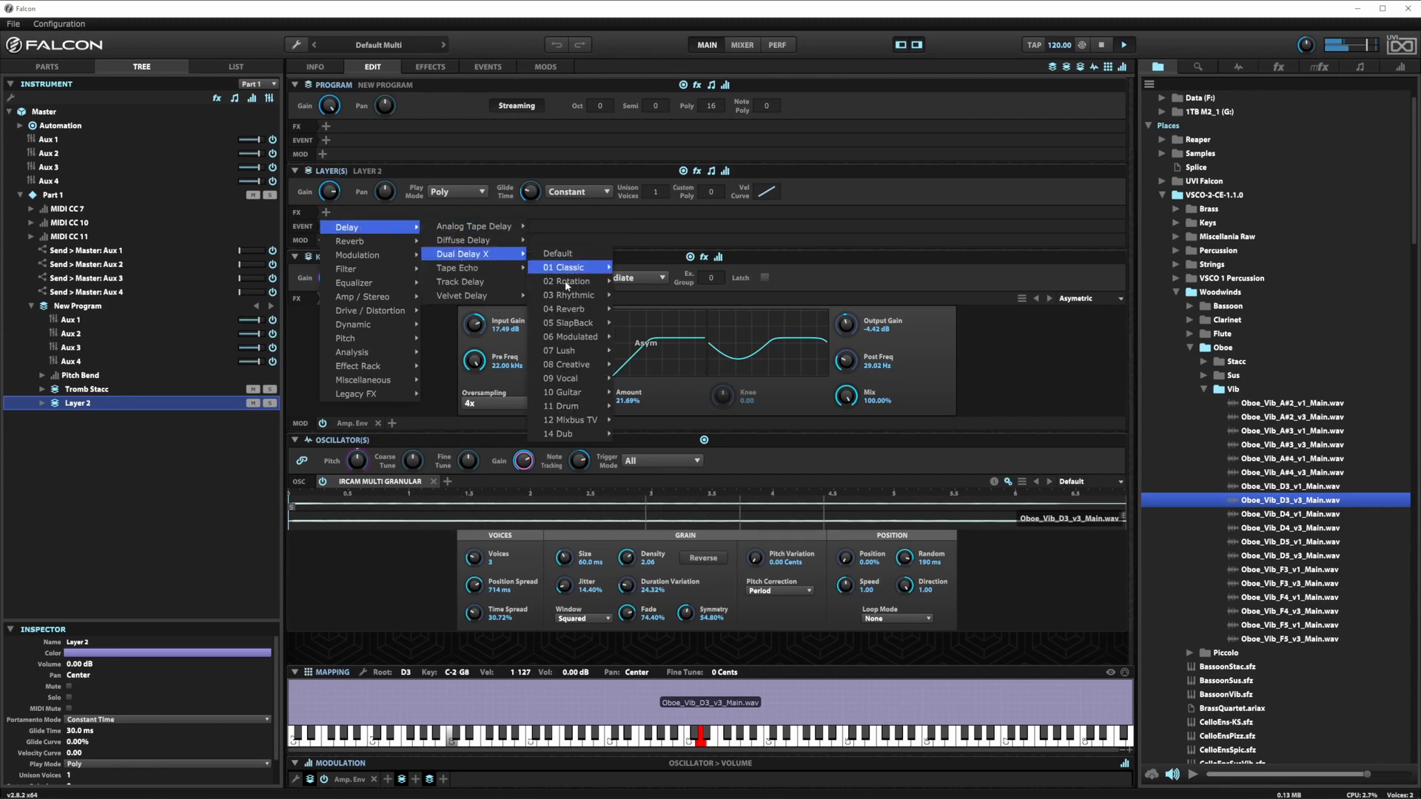
mouse_move(571, 311)
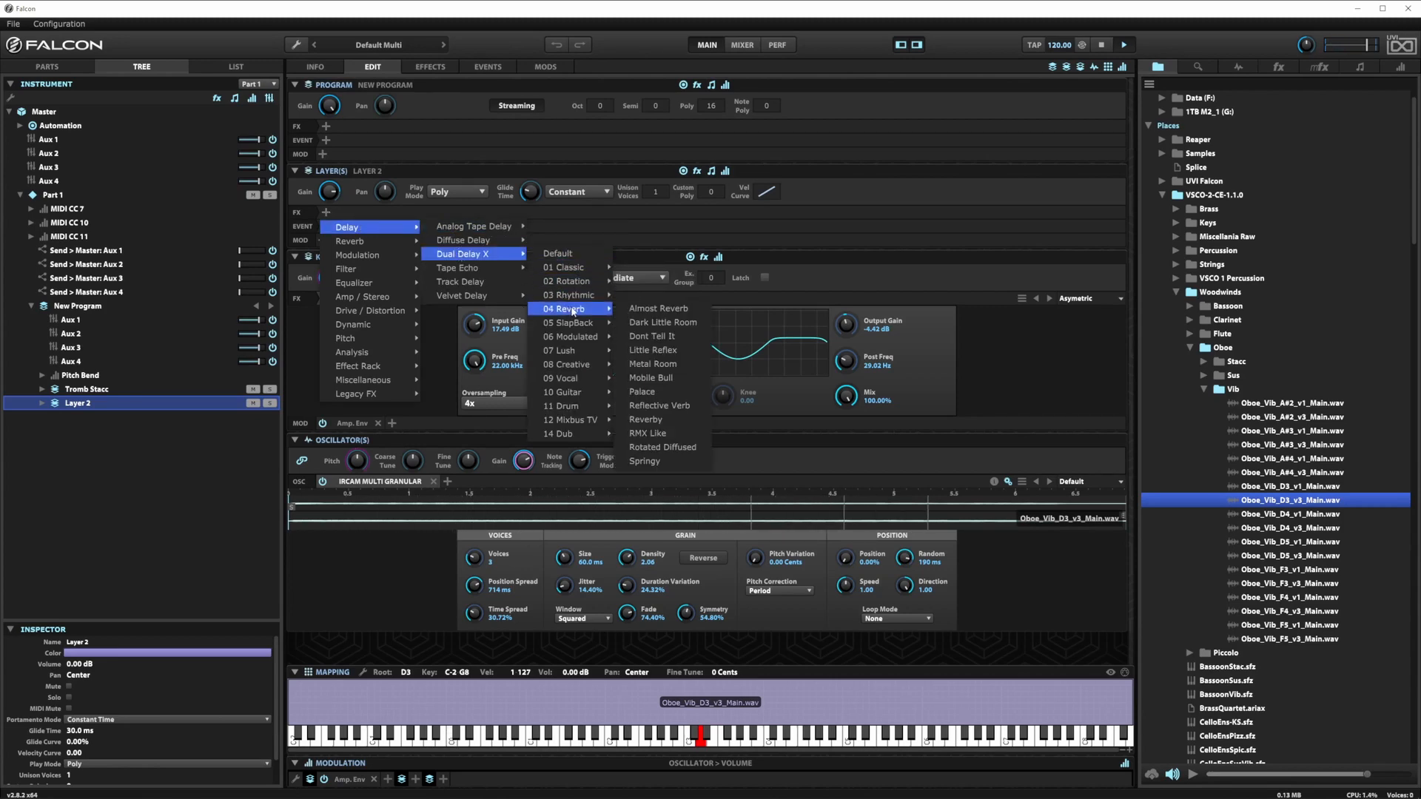
mouse_move(574, 351)
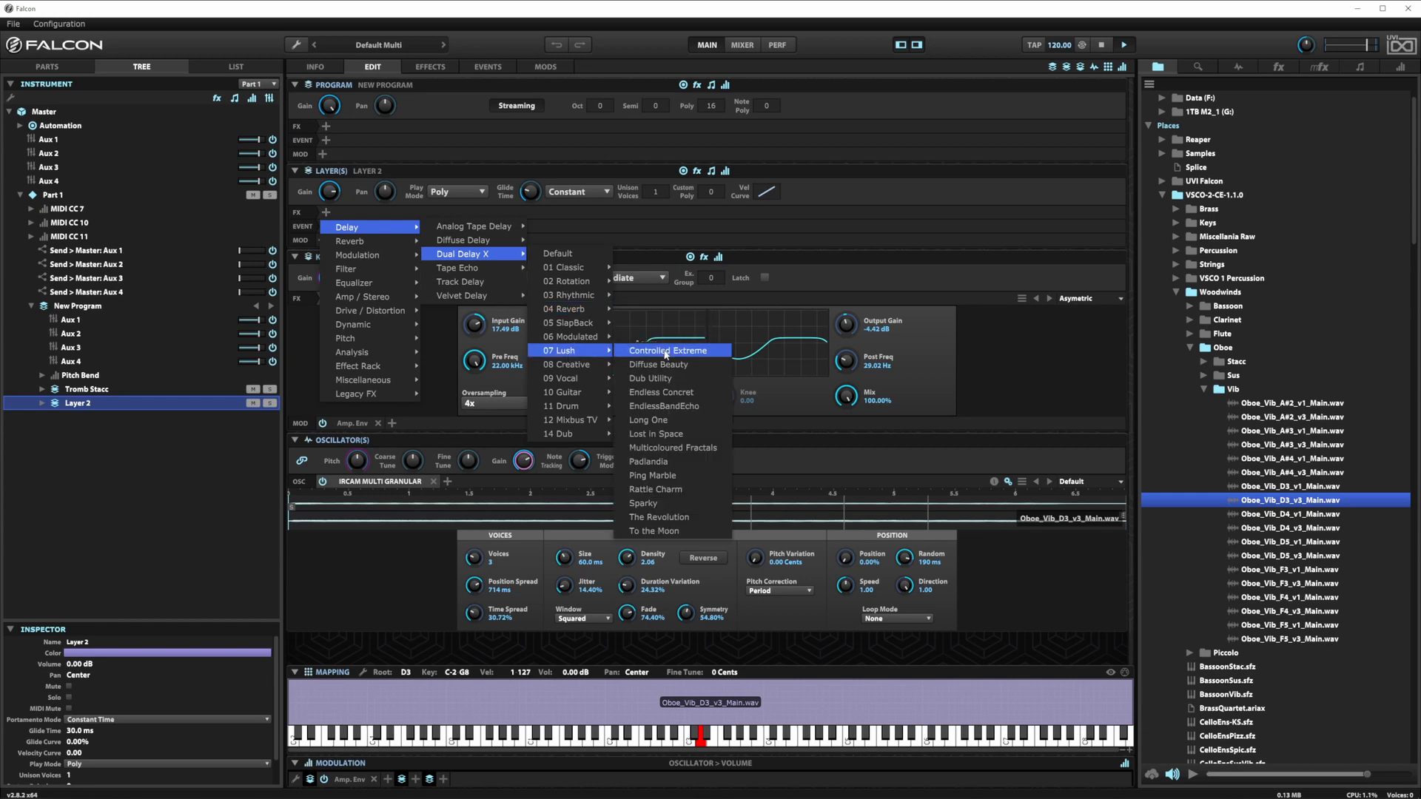
click(652, 421)
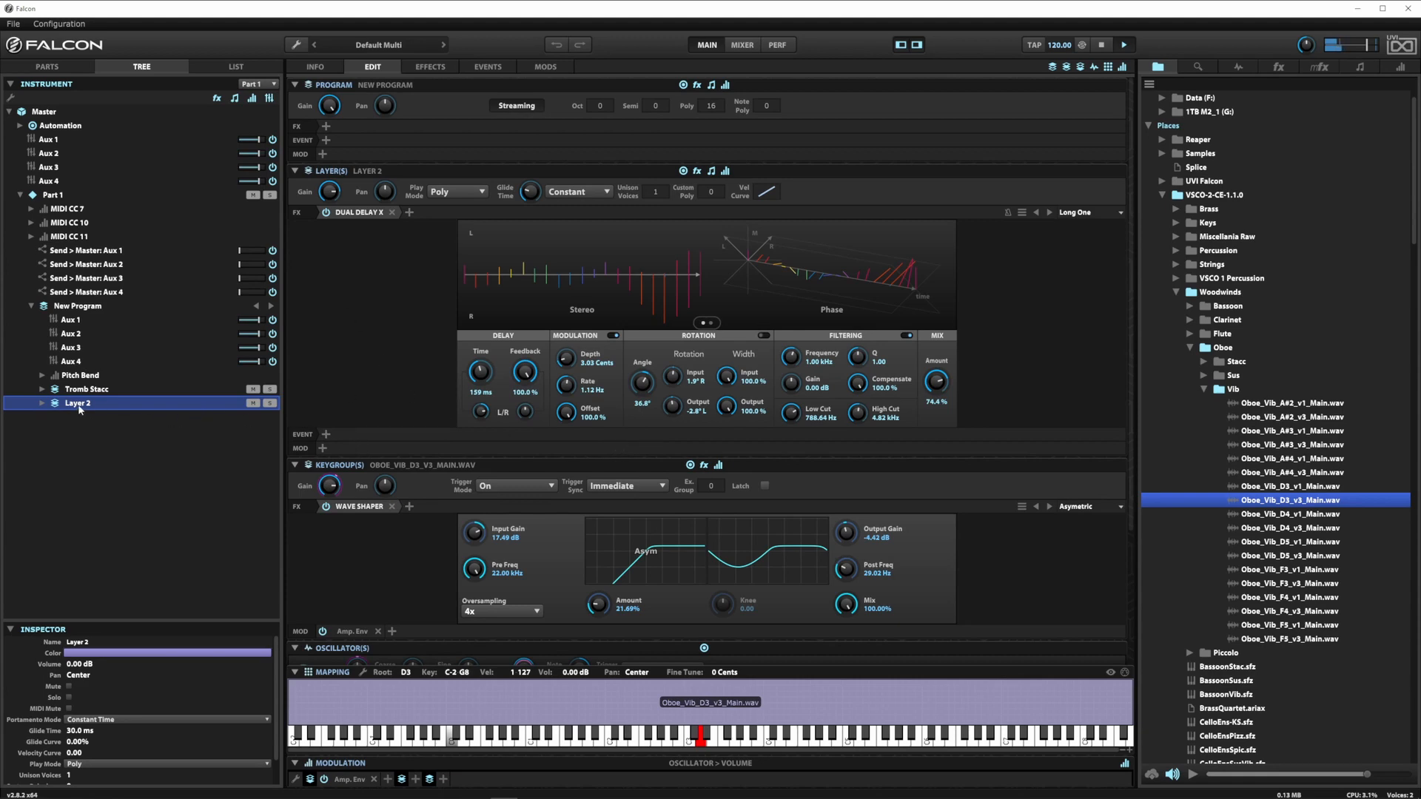
Step: Rename the oboe layer as Oboe Vib
double_click(68, 643)
text(Oboe Vib)
key(Return)
Step: Collapse the Woodwinds folder and preview bubbles2.wav from the Misc 1 folder inside Miscellania Raw
click(1189, 348)
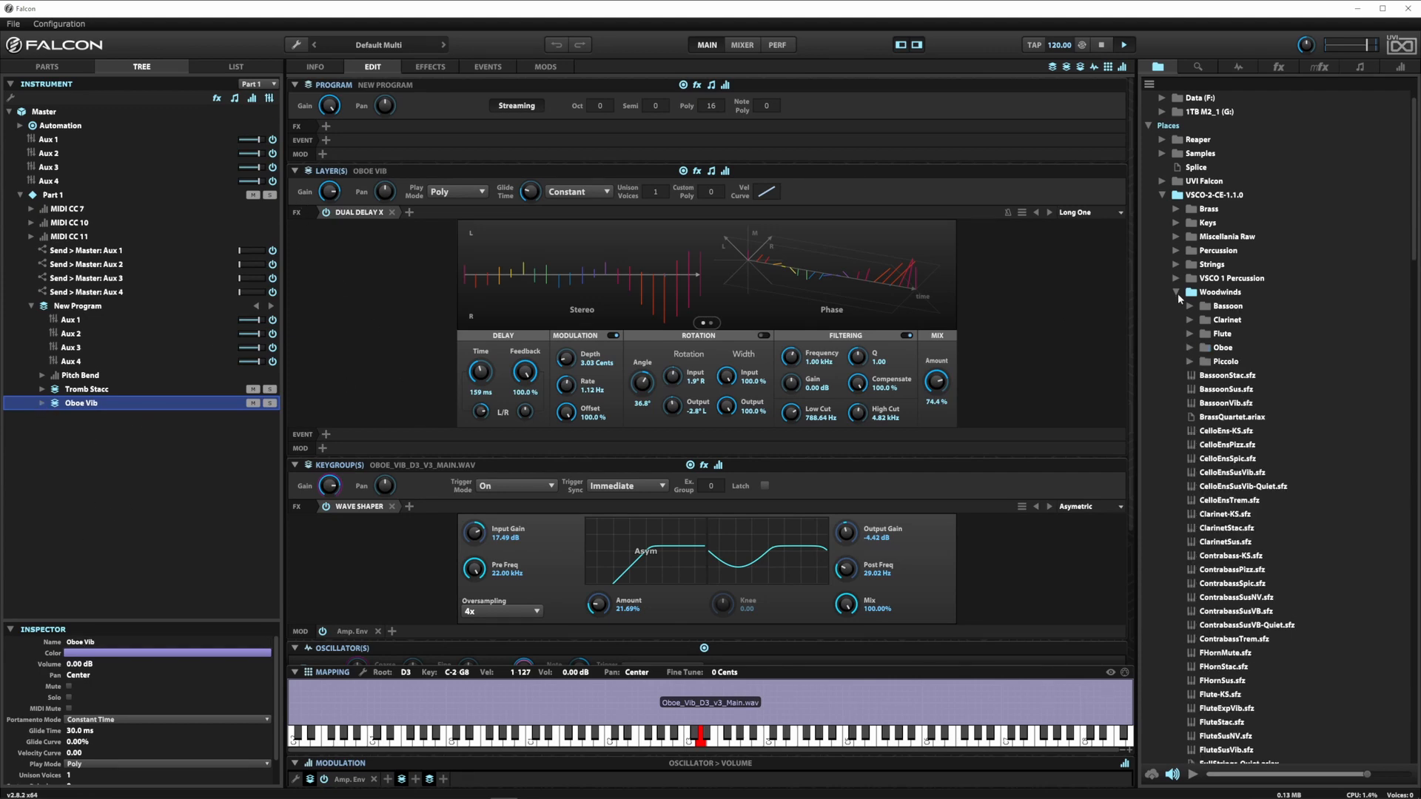
click(1177, 292)
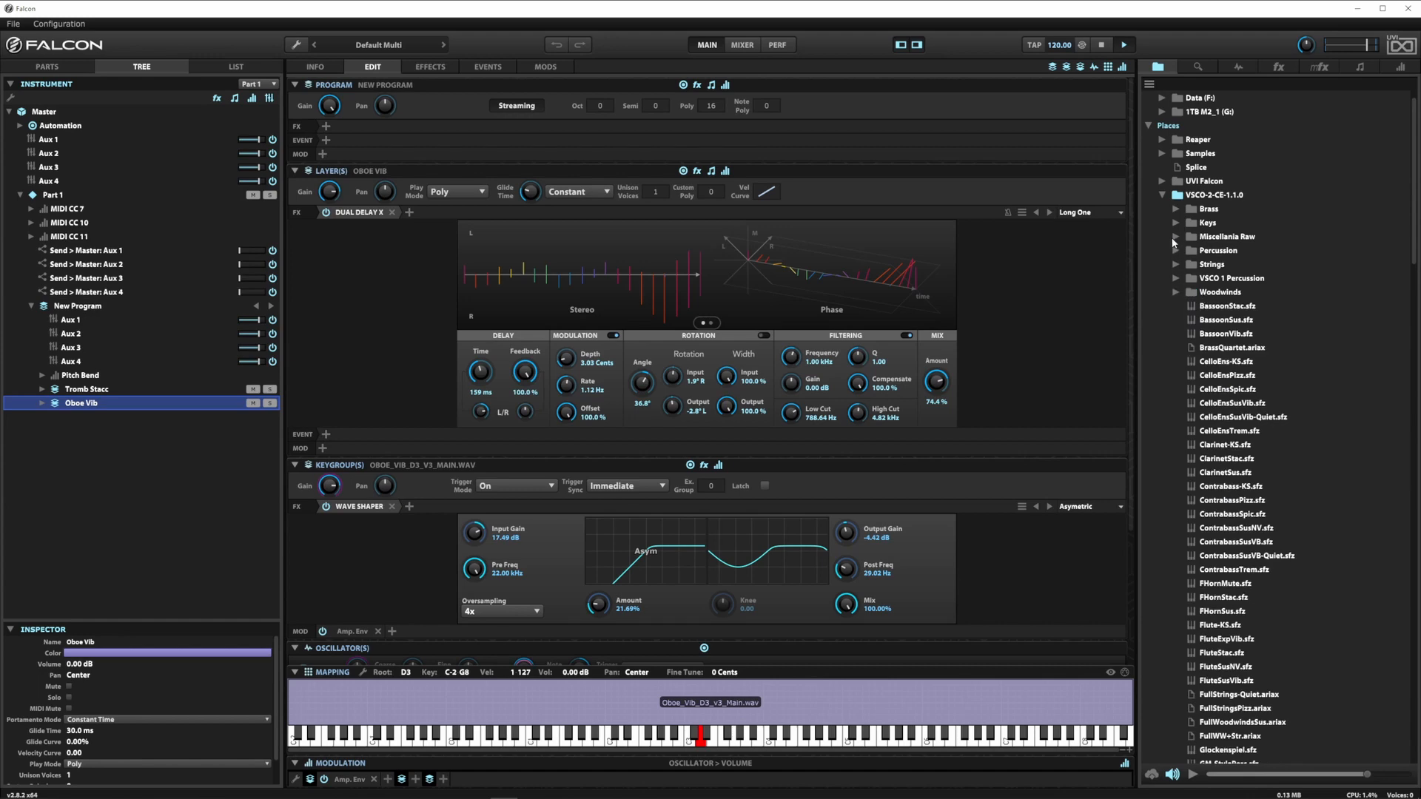
click(1175, 237)
click(1189, 251)
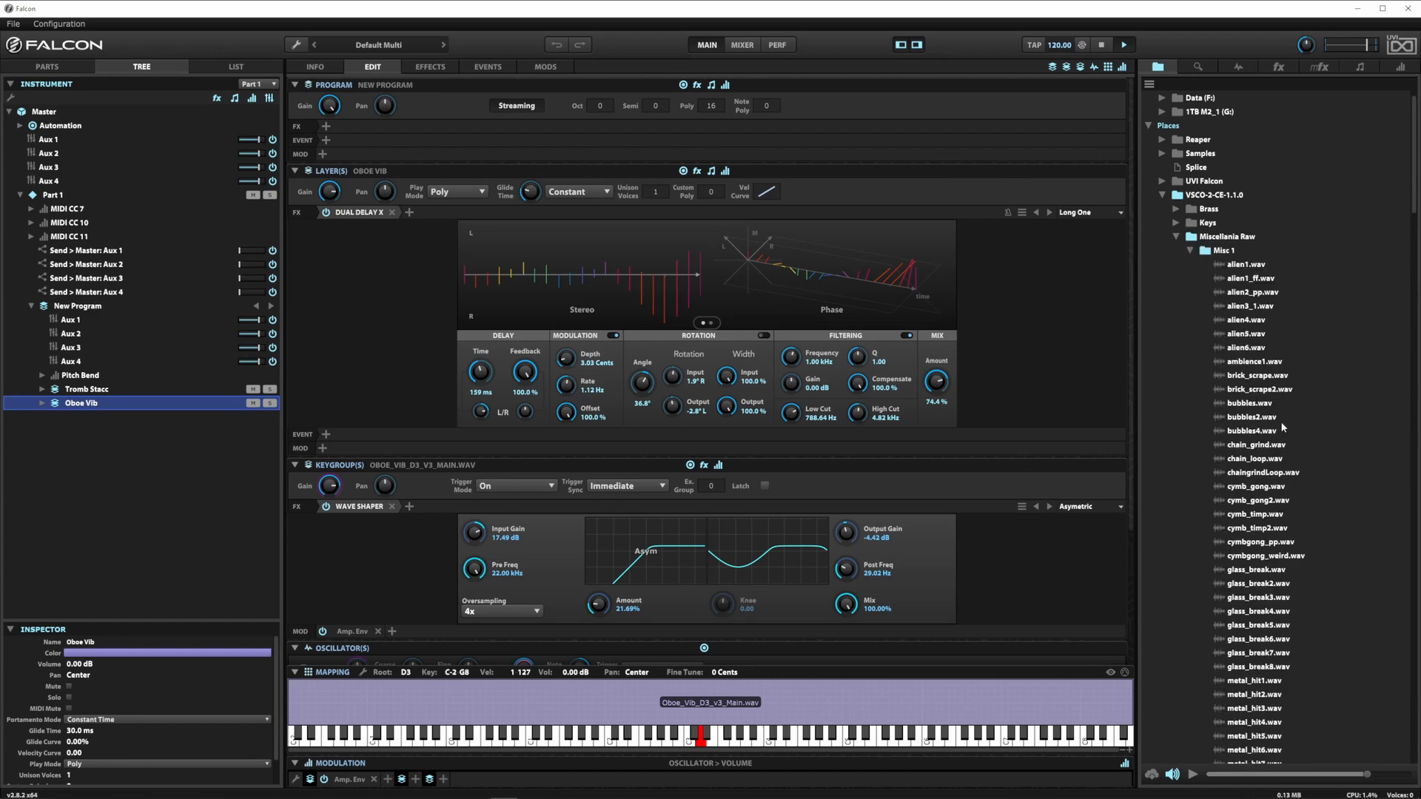
scroll(1266, 459, down, 5)
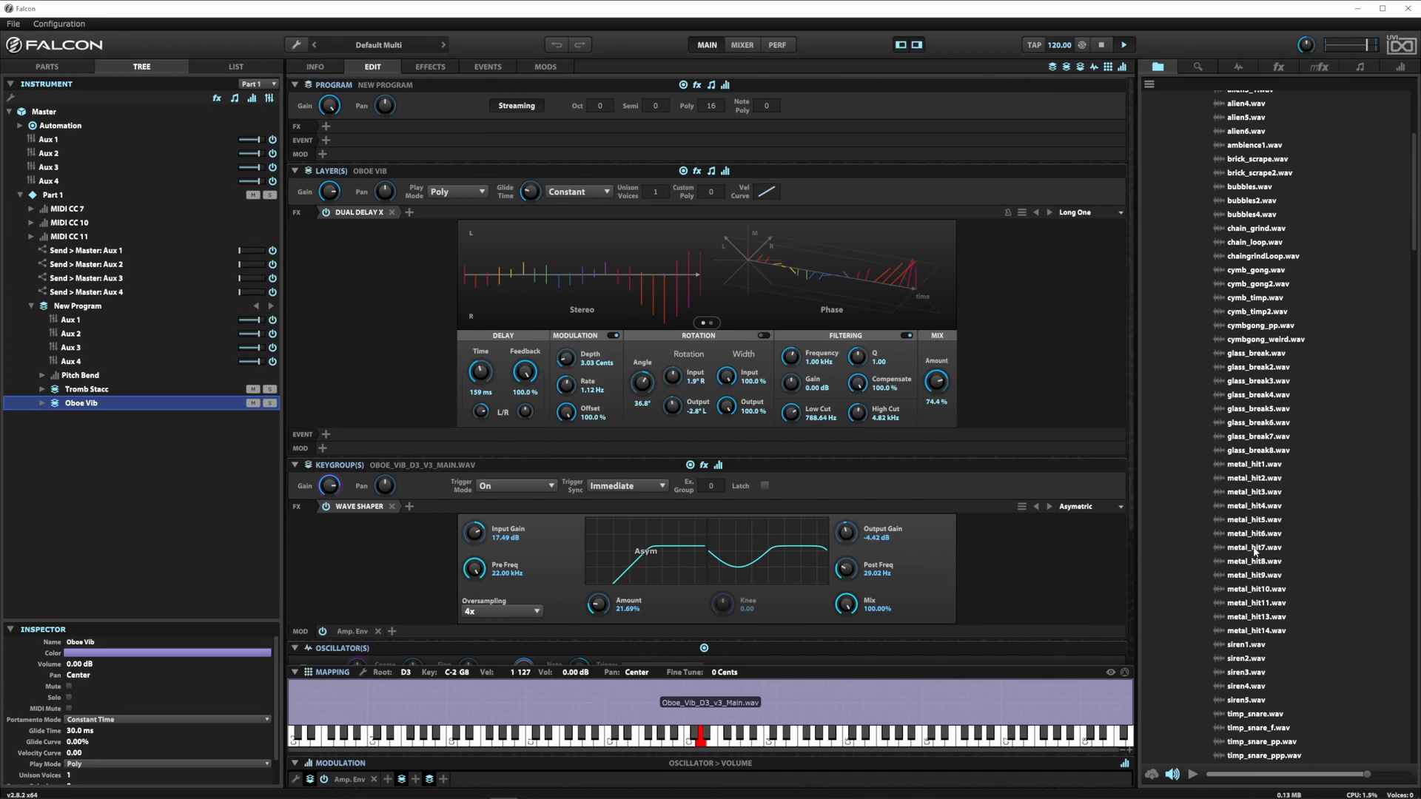
scroll(1251, 488, up, 4)
click(1250, 345)
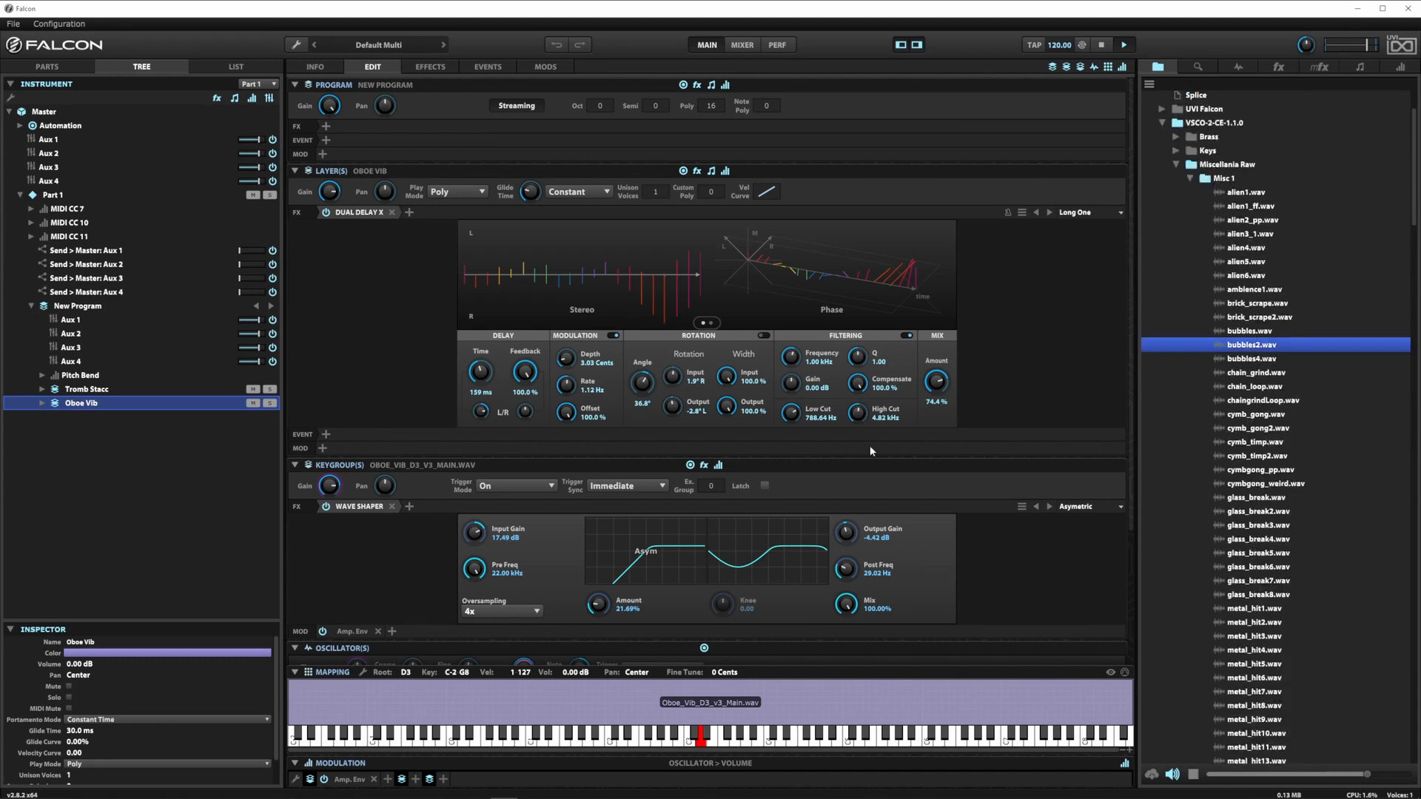
Step: Add a third layer to the program and load bubbles2.wav into it across the whole keyboard
click(68, 307)
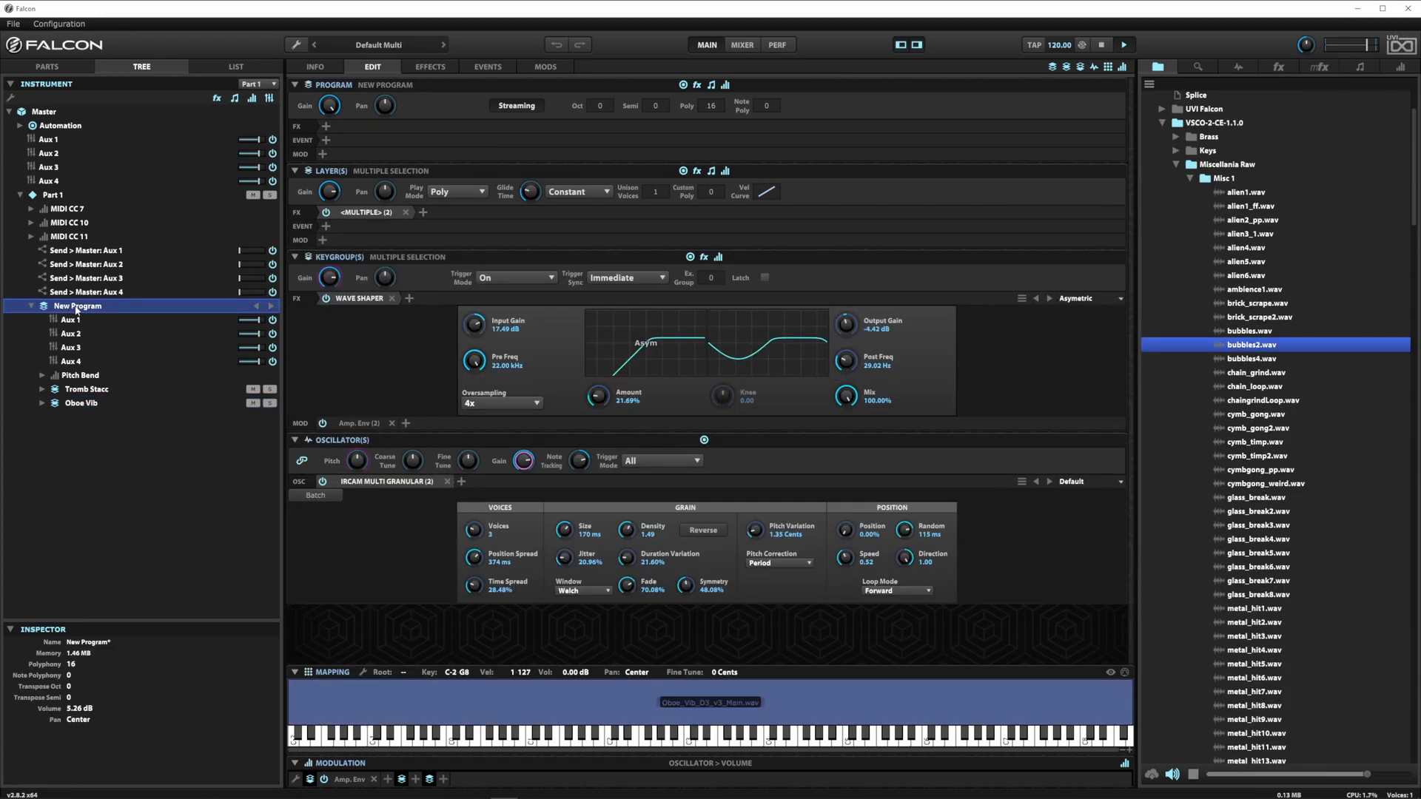
right_click(74, 307)
click(123, 374)
click(78, 418)
drag(1249, 352, 632, 678)
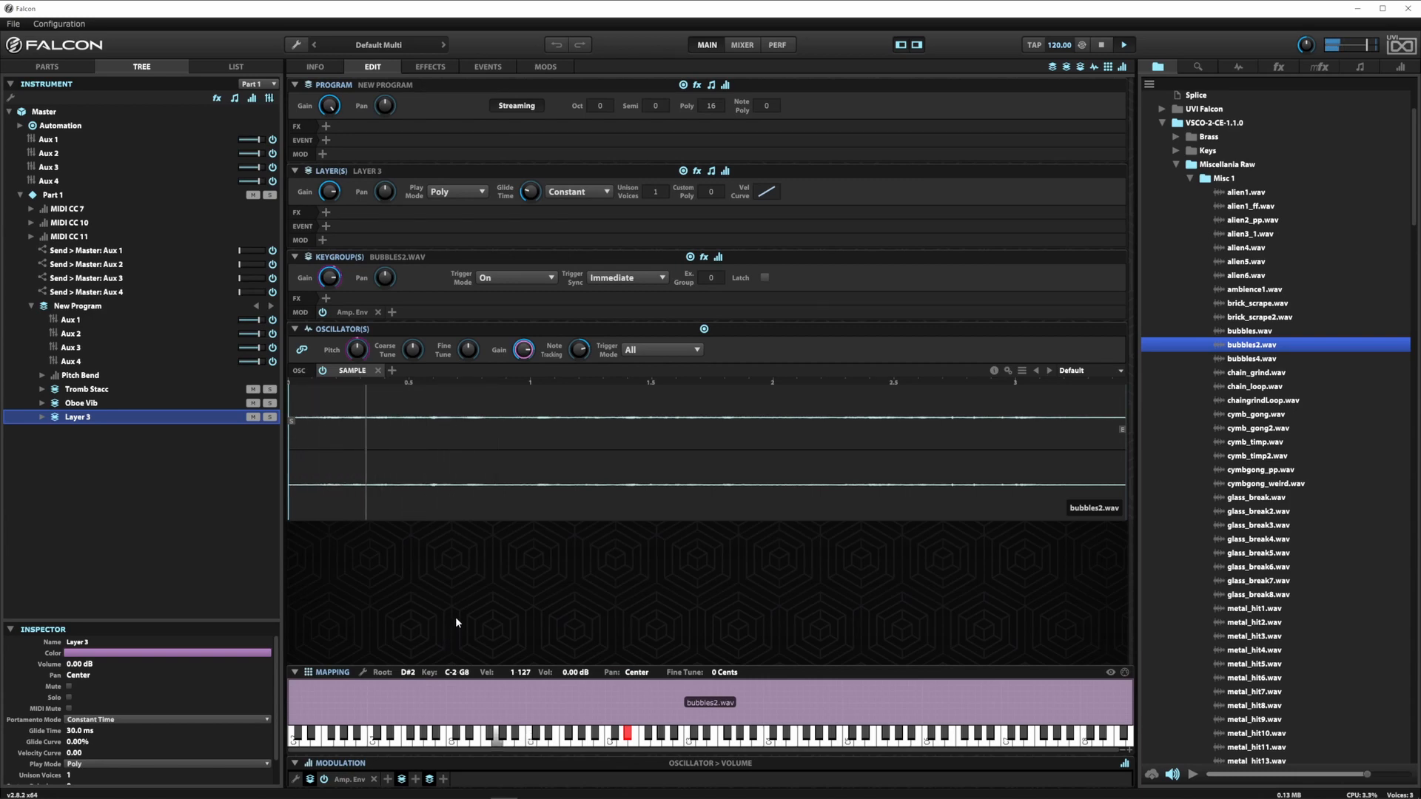
Step: Change the bubbles oscillator to IRCAM Stretch and set its playback speed to 0.39
click(356, 374)
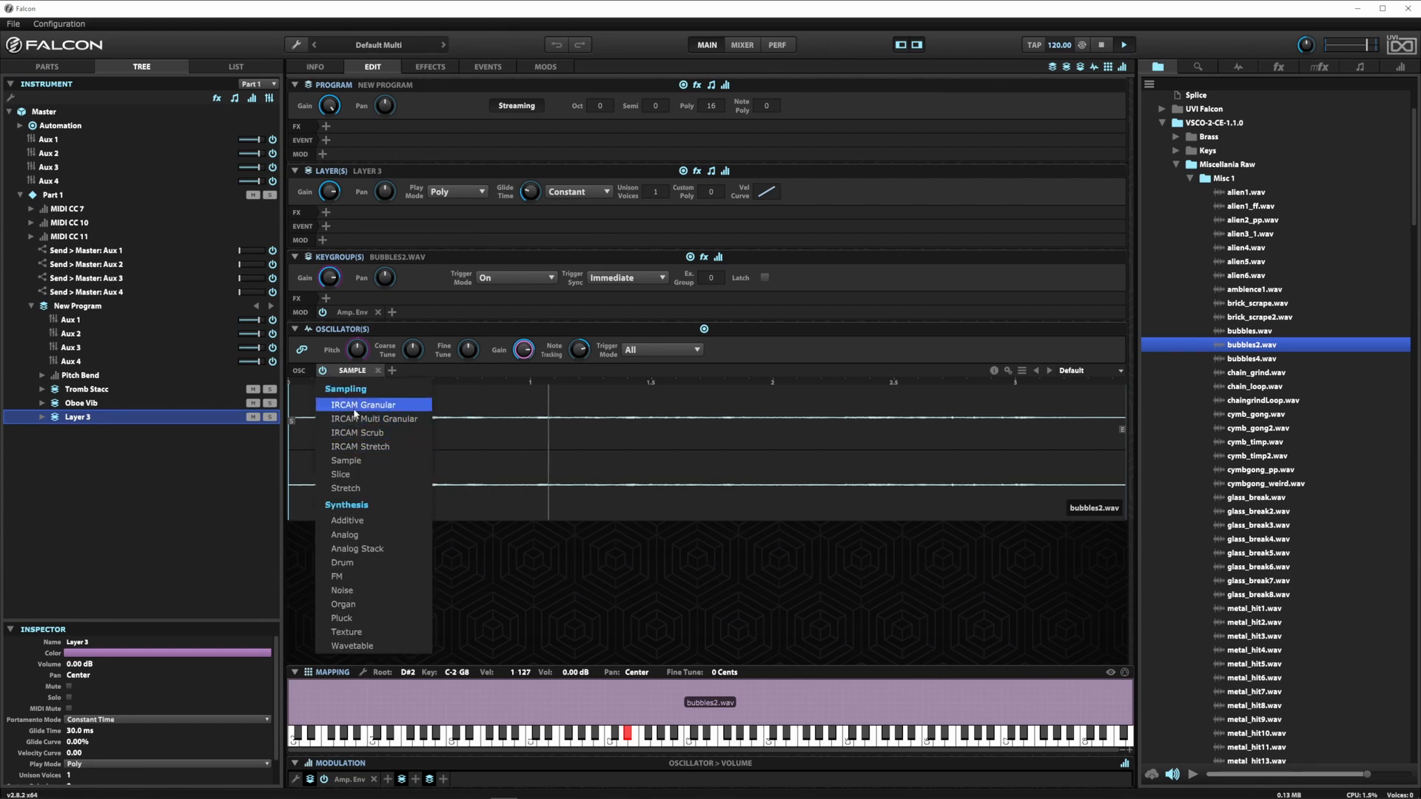
click(359, 446)
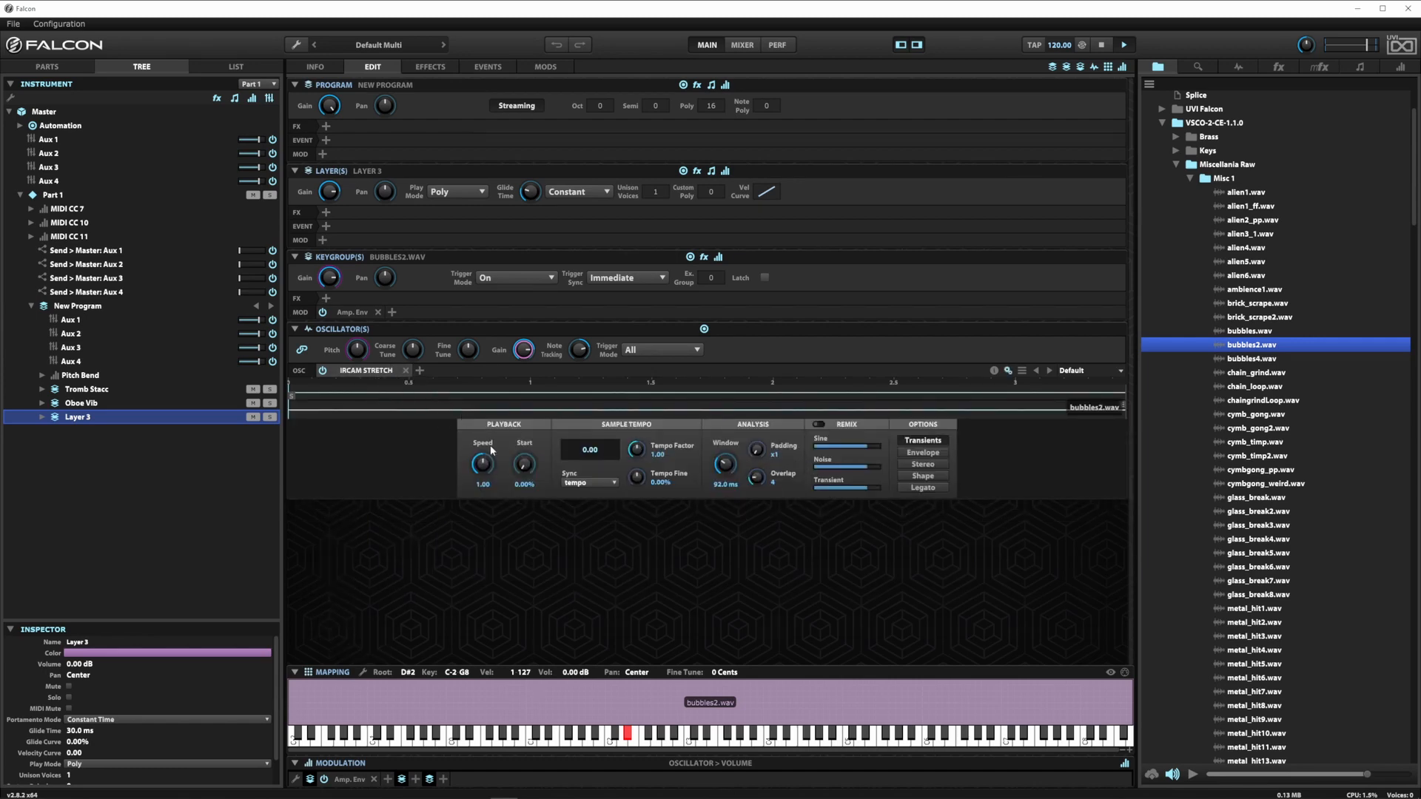
drag(481, 465, 479, 486)
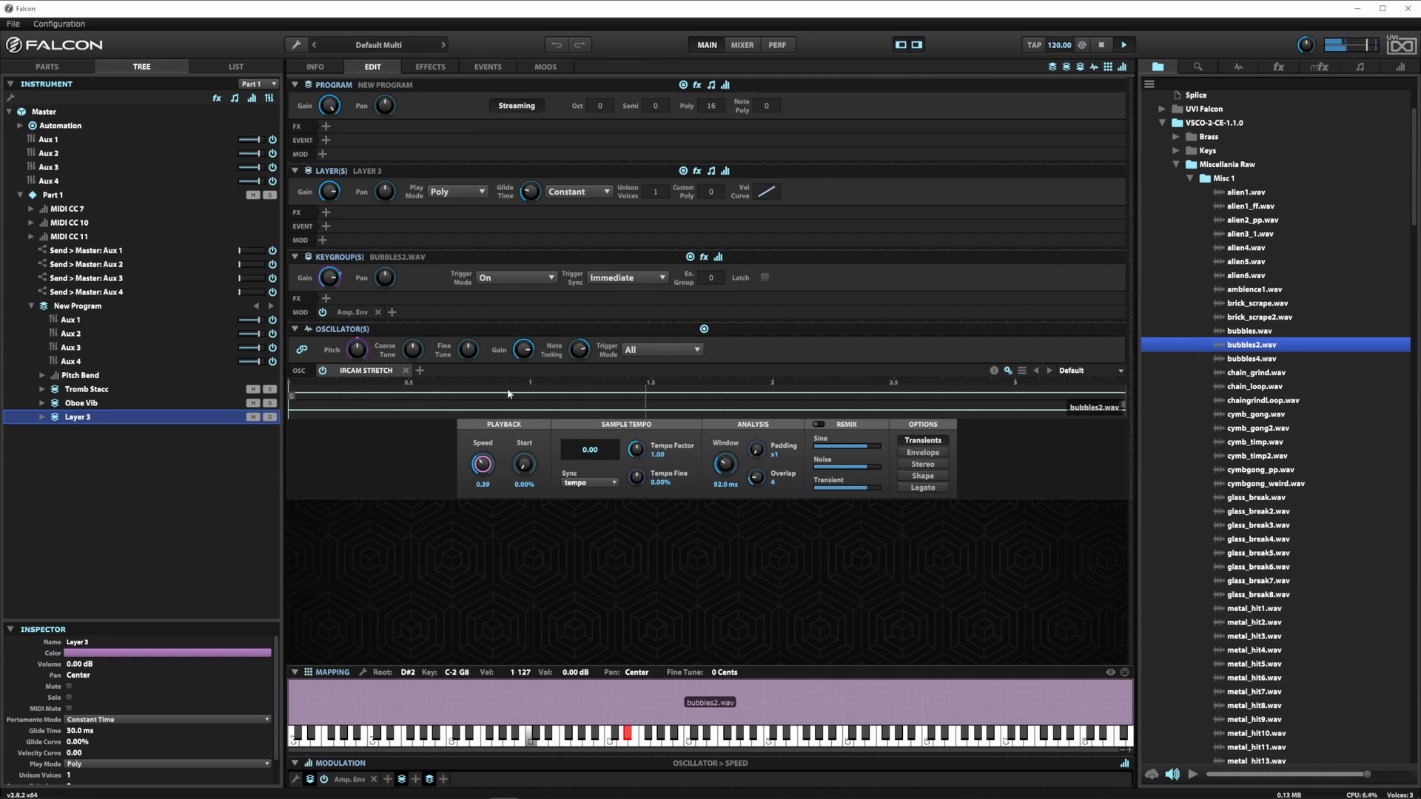
Step: Add a Tape Echo effect with the Metal Box preset to the bubbles layer
click(326, 213)
mouse_move(374, 227)
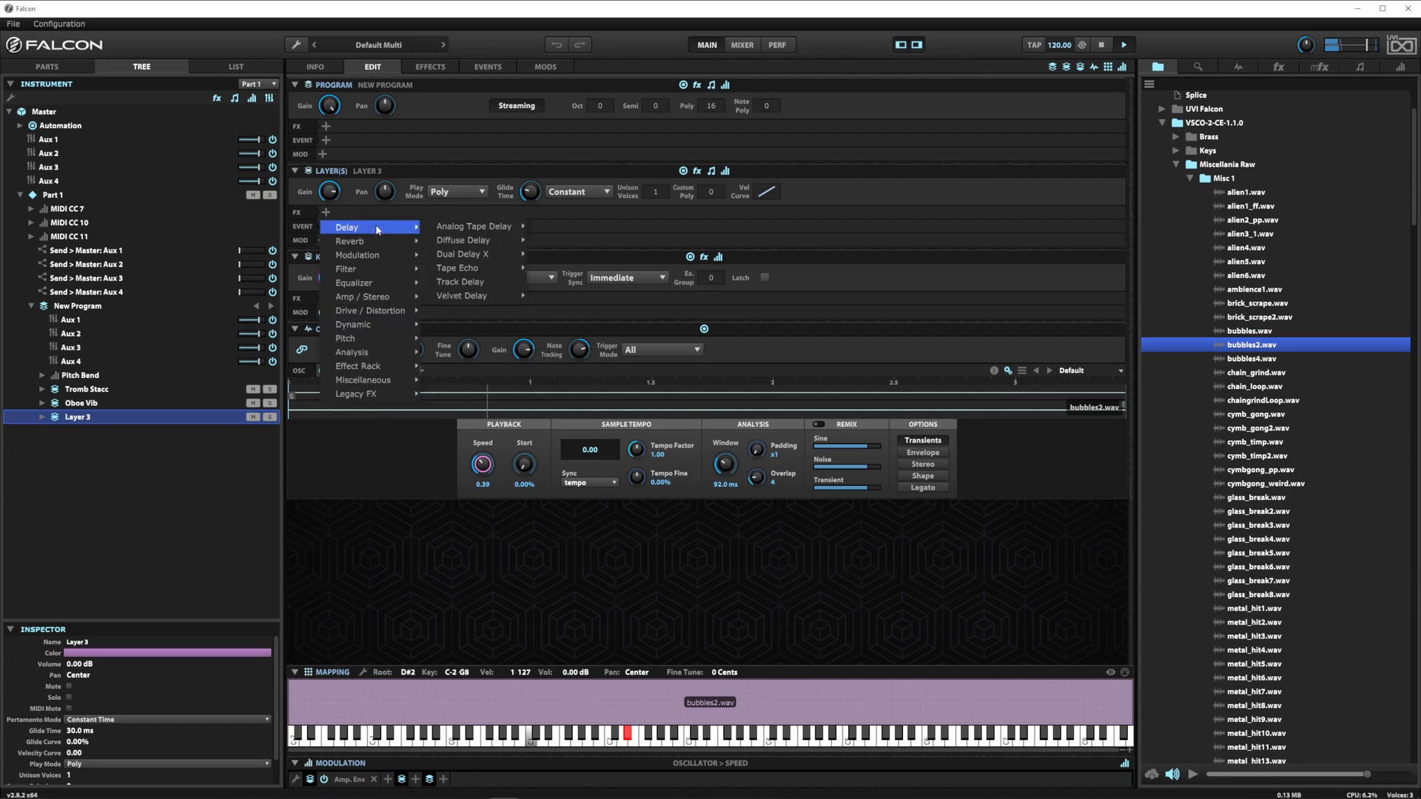
mouse_move(455, 255)
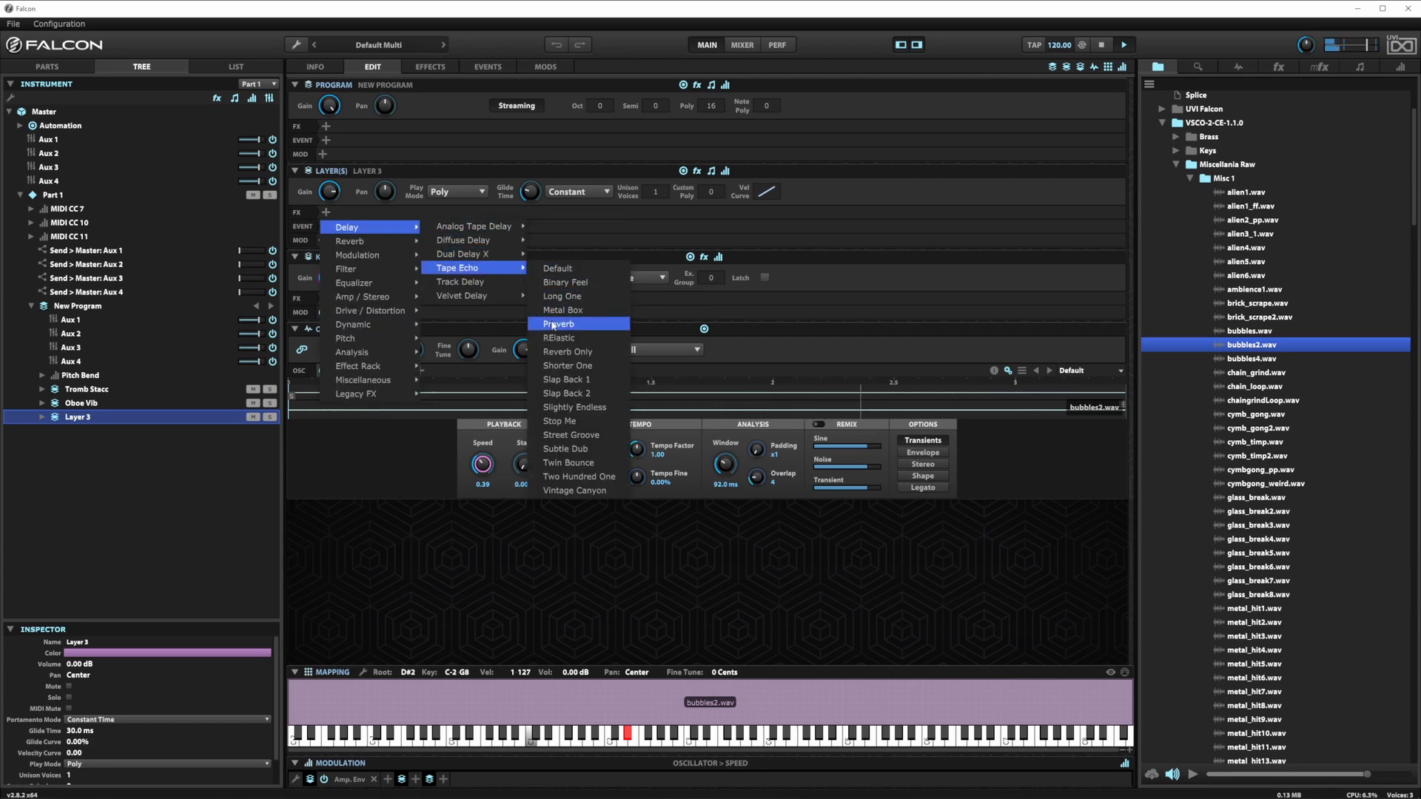
click(559, 311)
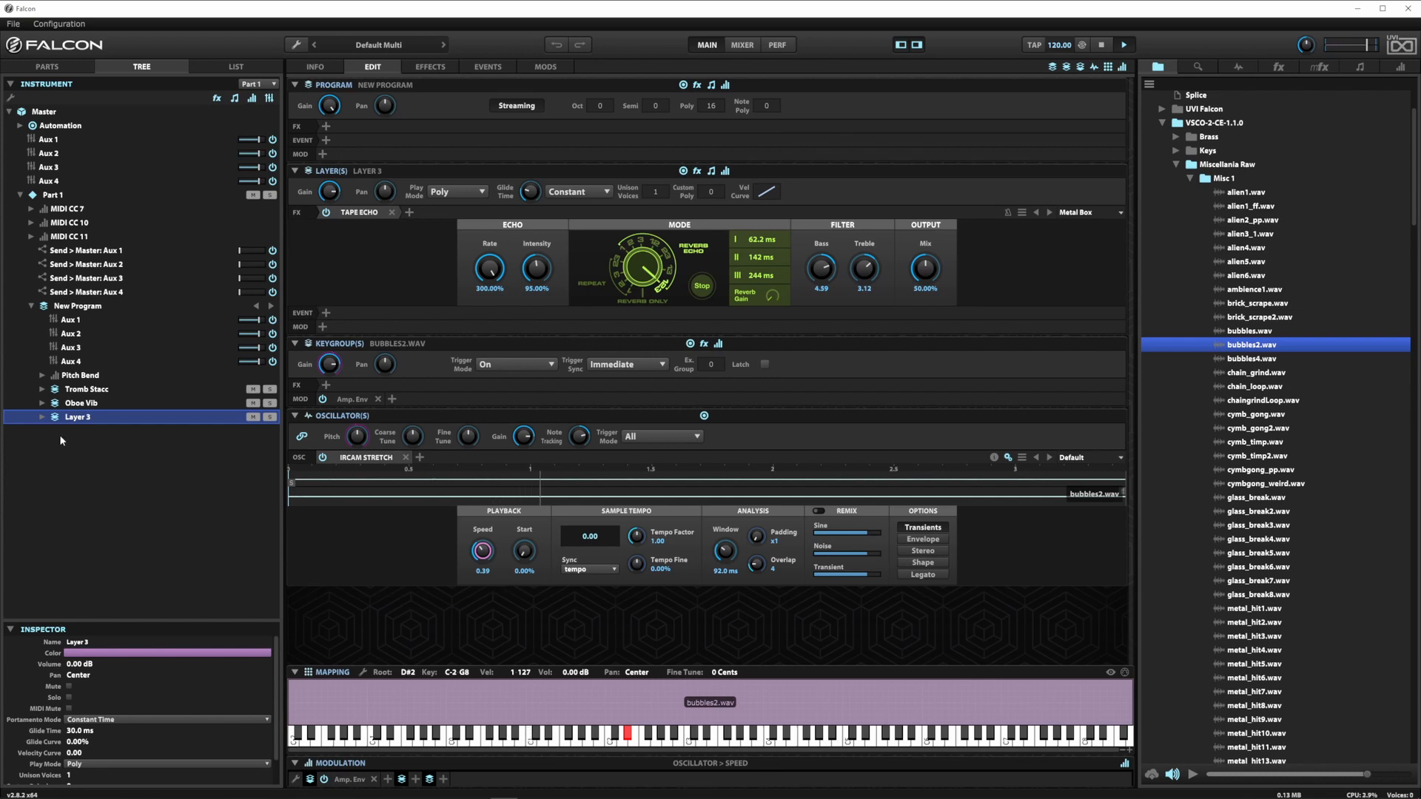
Step: Rename the third layer as Bubbles
click(79, 644)
key(BackSpace)
text(Bubble)
key(Return)
click(87, 642)
text(s)
key(Return)
Step: Add a SparkVerb reverb with the Abyss preset to the whole program and set its mix to 30%
click(327, 127)
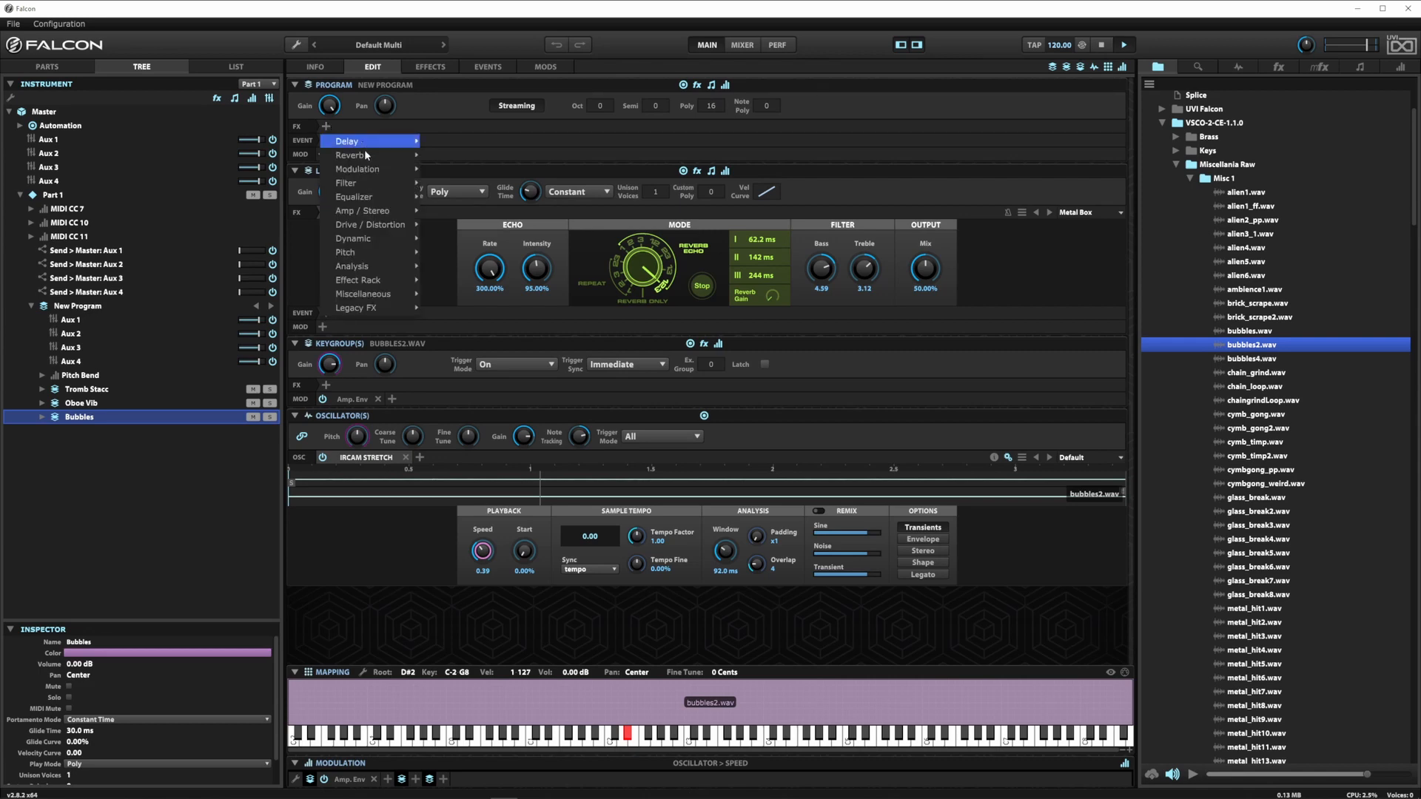
mouse_move(370, 155)
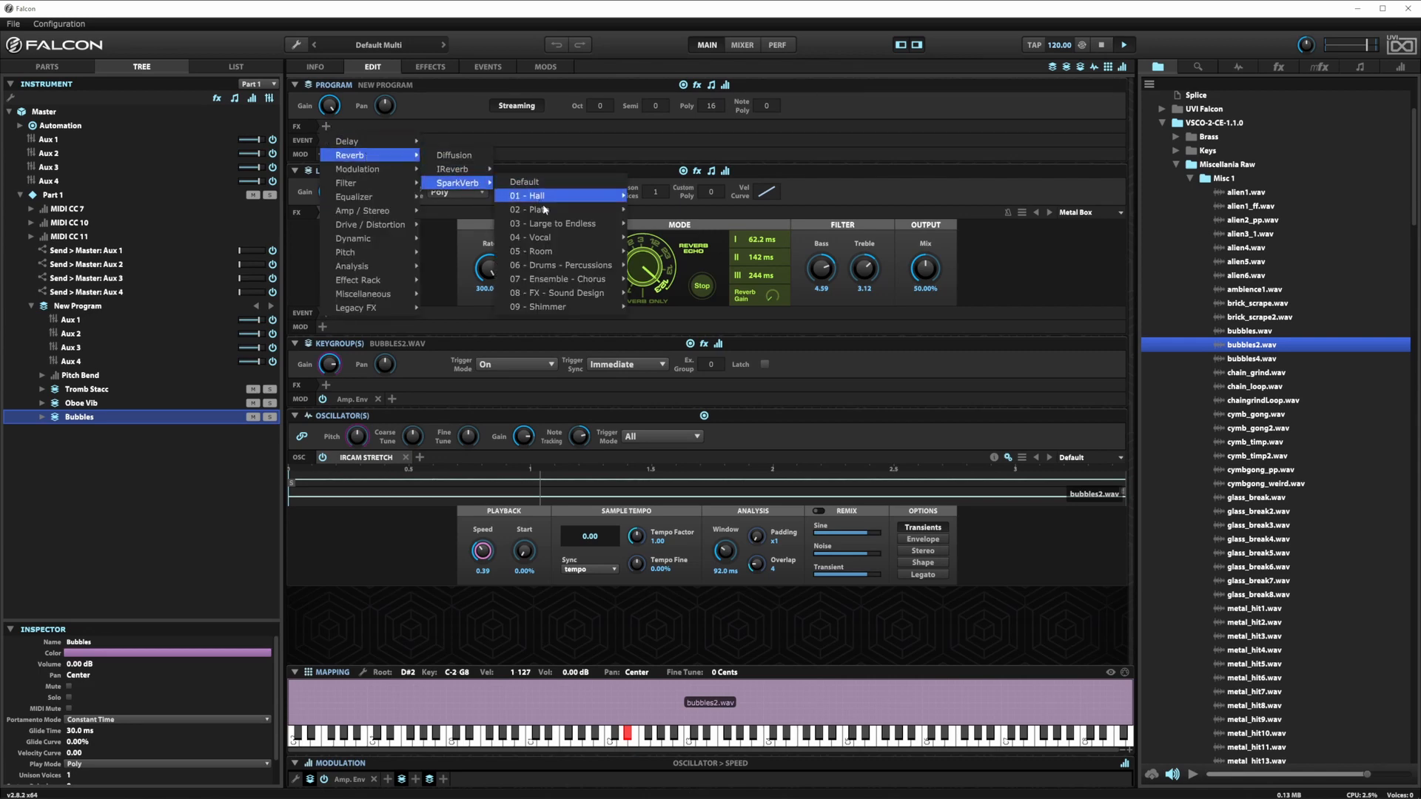
mouse_move(592, 224)
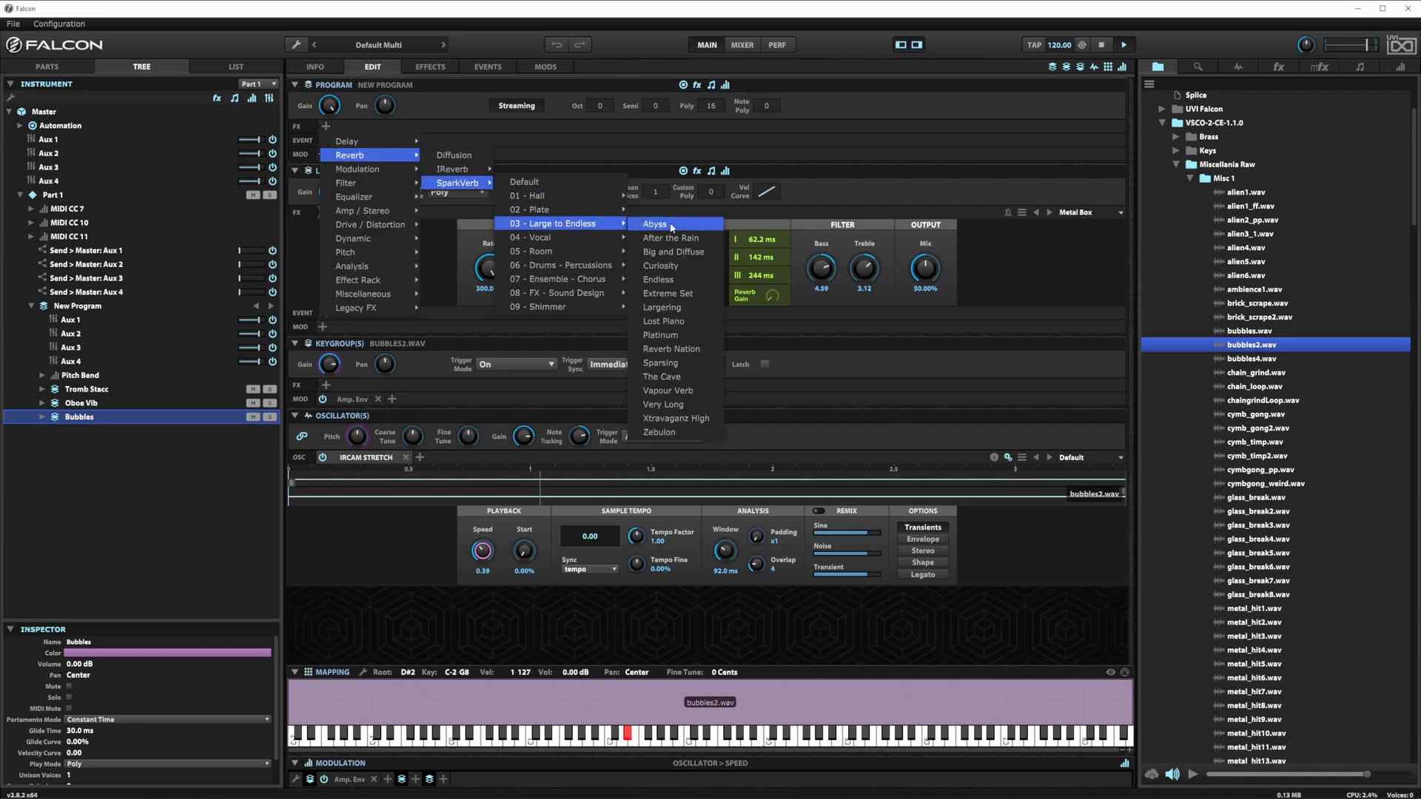
click(670, 224)
drag(891, 165, 888, 193)
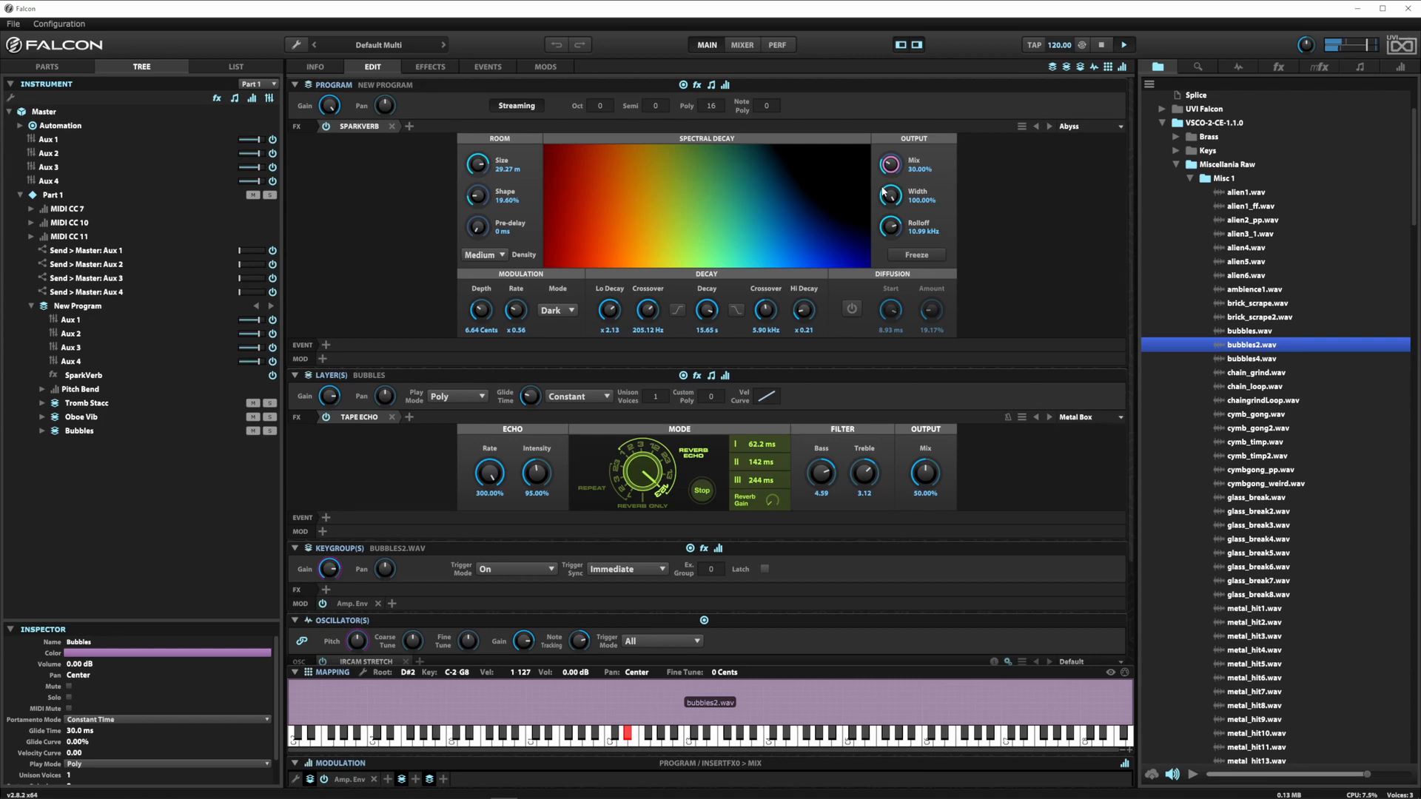
Step: Shape the Tromb Stacc amplitude envelope with an attack of about 2 s, a longer decay and release, and a lower sustain
click(148, 405)
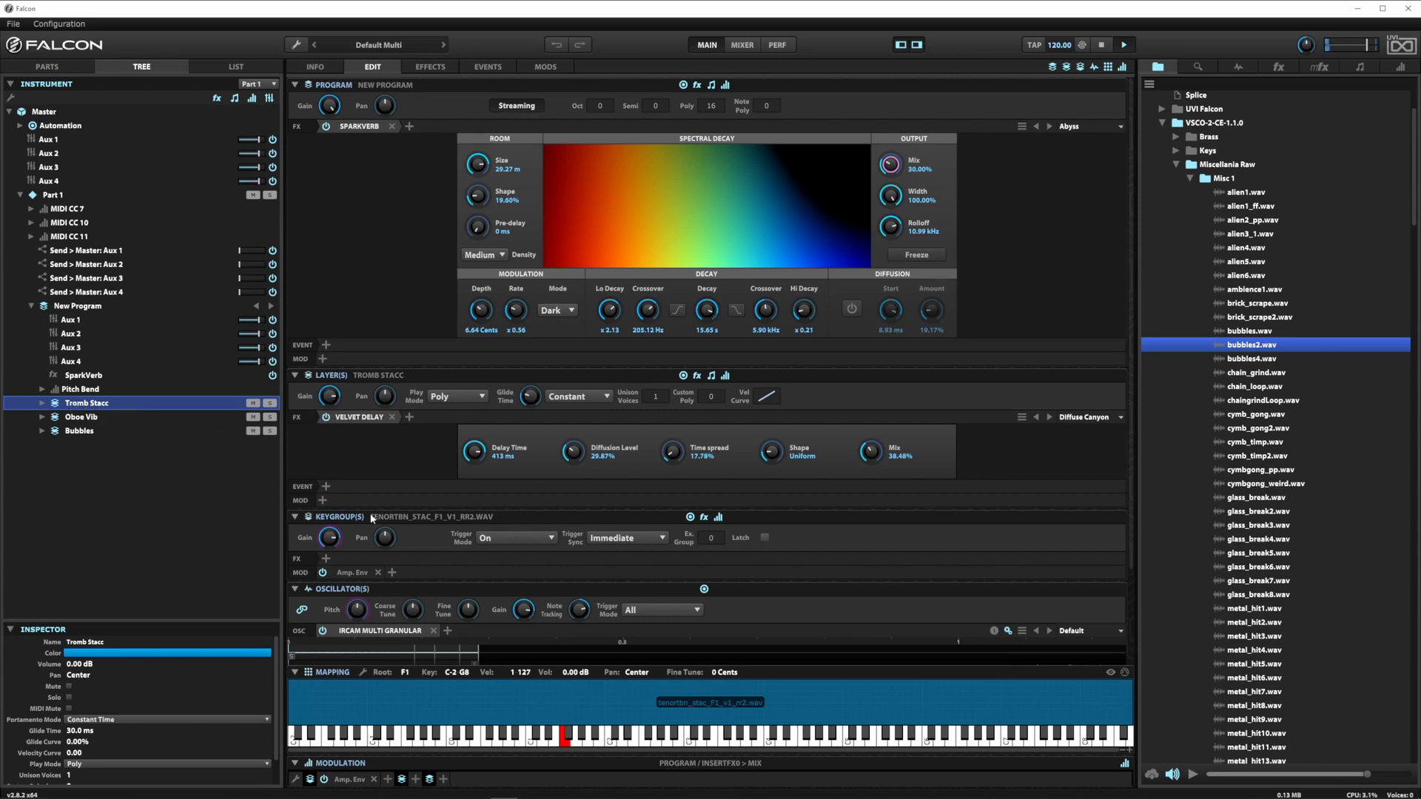
scroll(429, 597, down, 3)
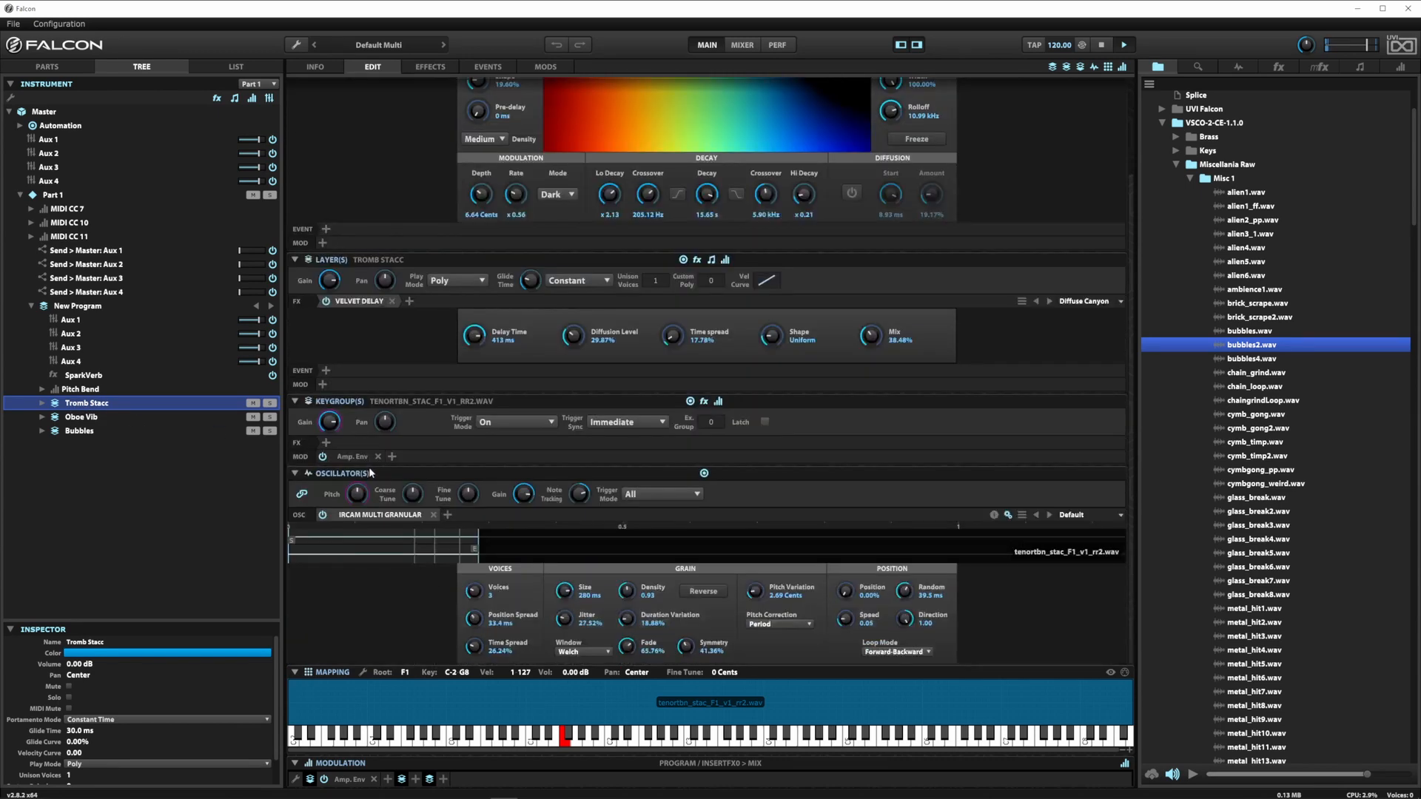
click(352, 457)
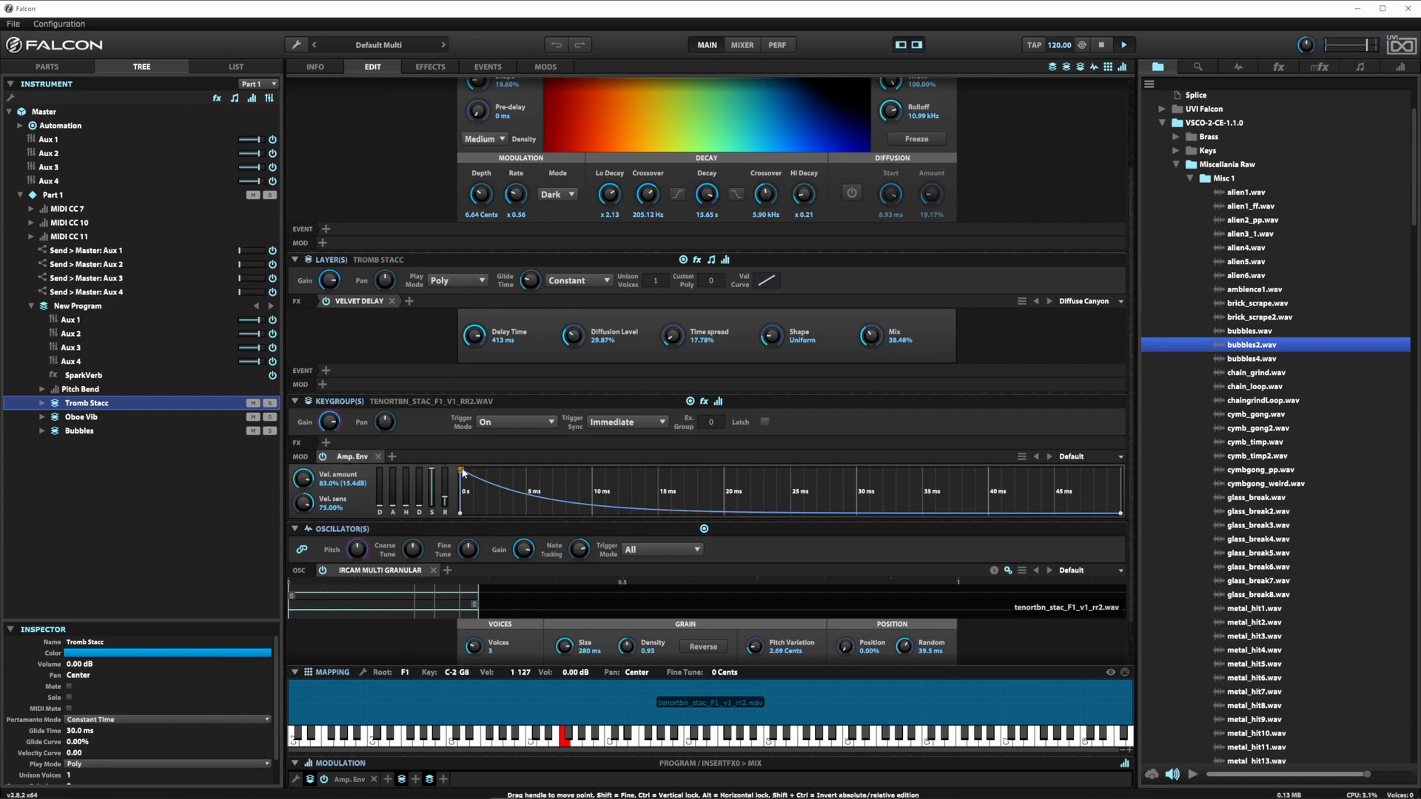
drag(393, 509, 394, 492)
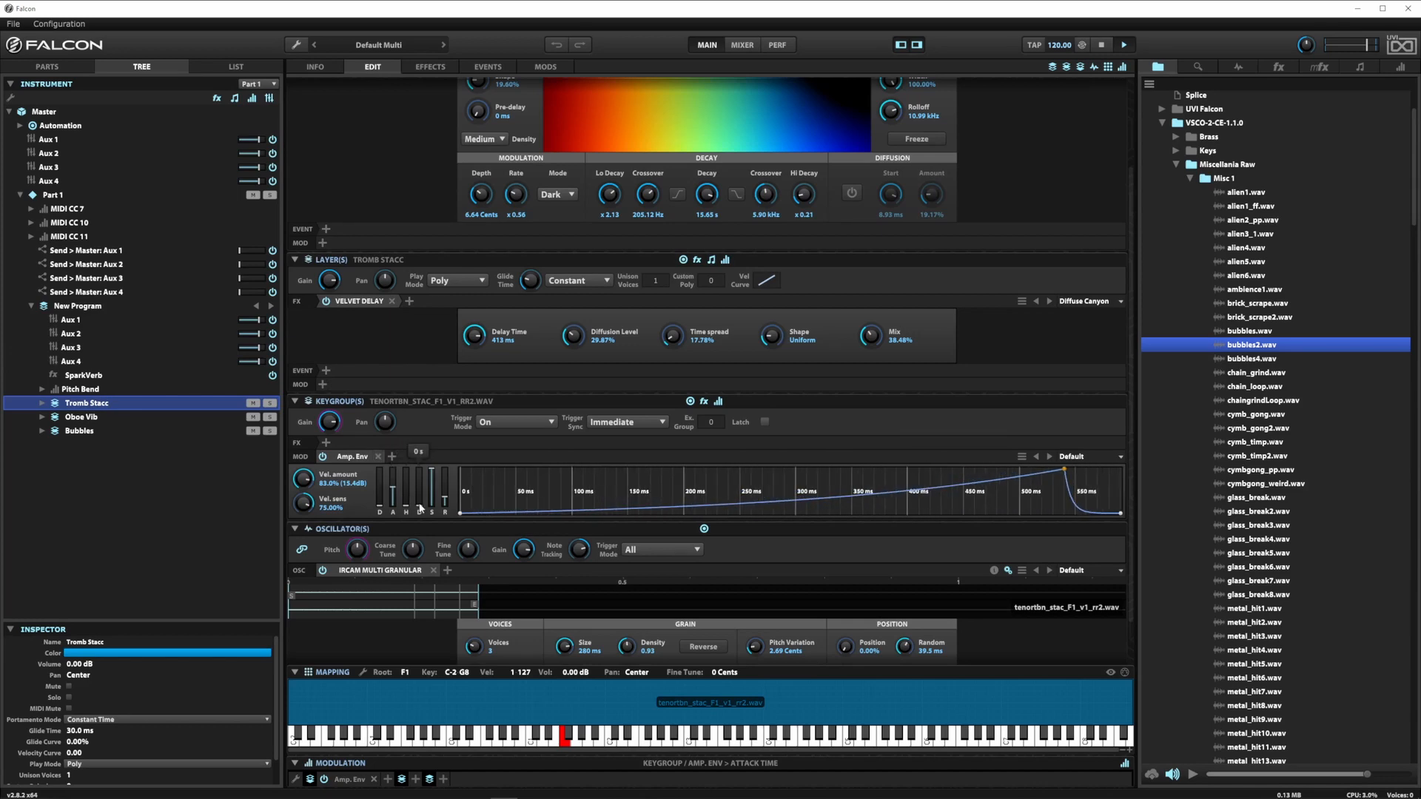
drag(420, 510, 446, 493)
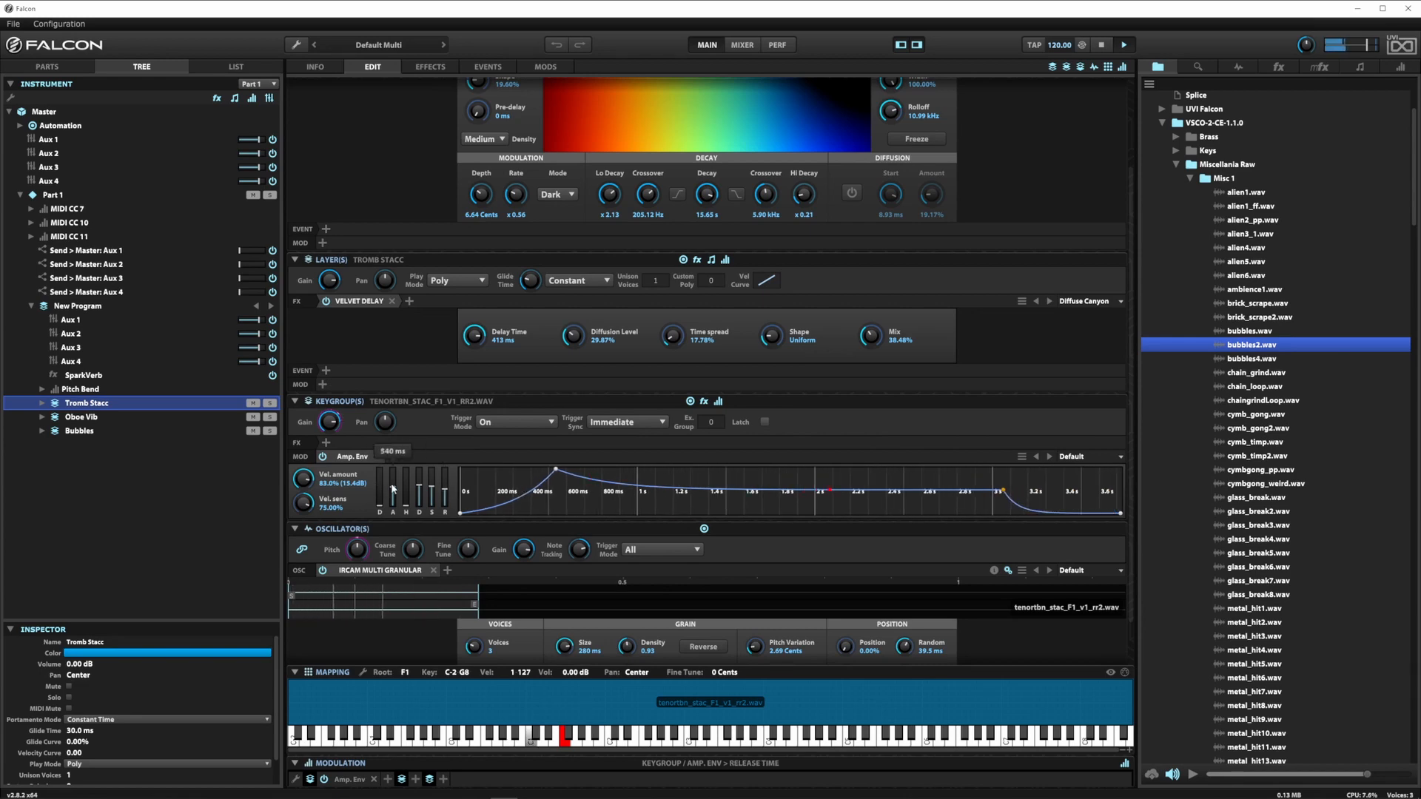
drag(392, 494, 393, 486)
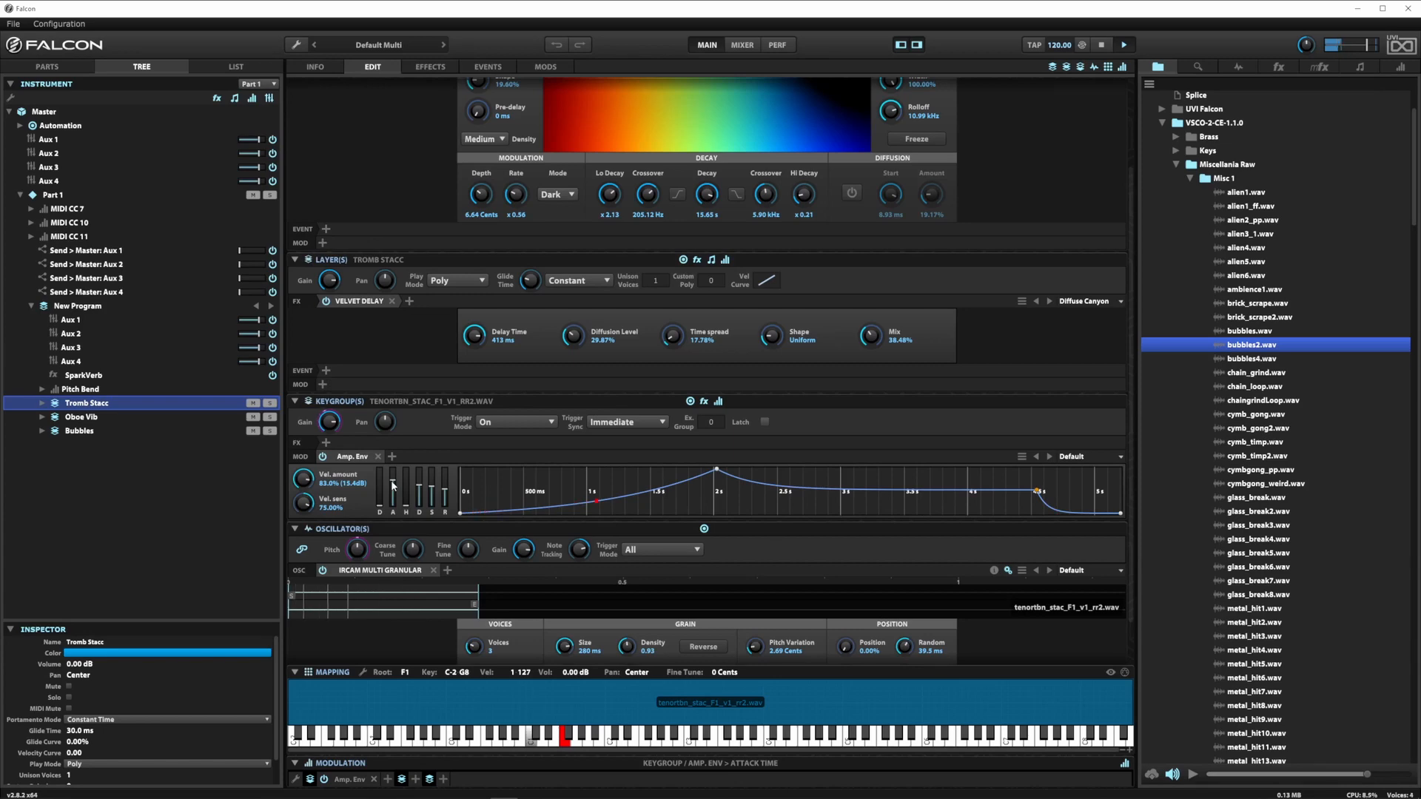
Step: Open the amplitude envelope of the Oboe Vib keygroup
click(175, 416)
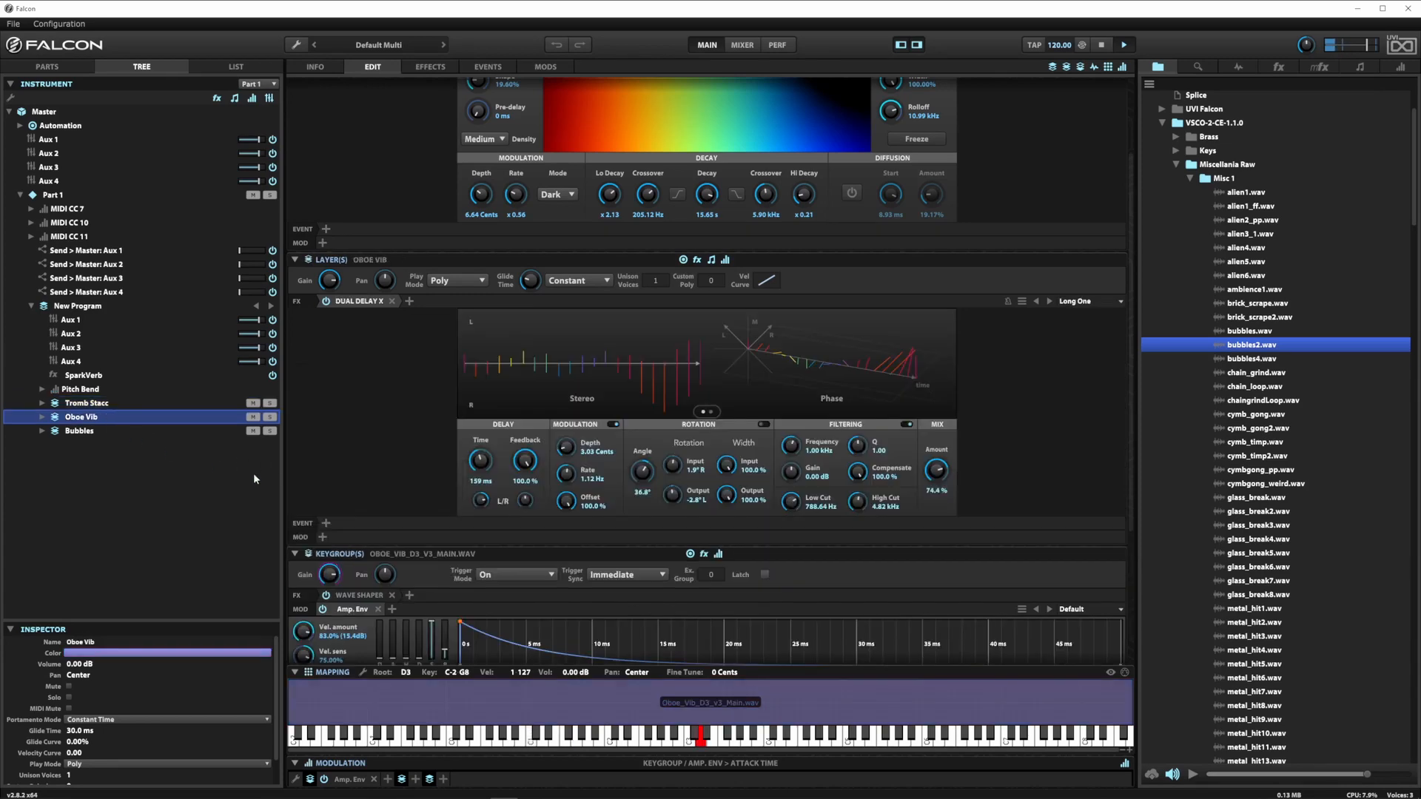
click(349, 608)
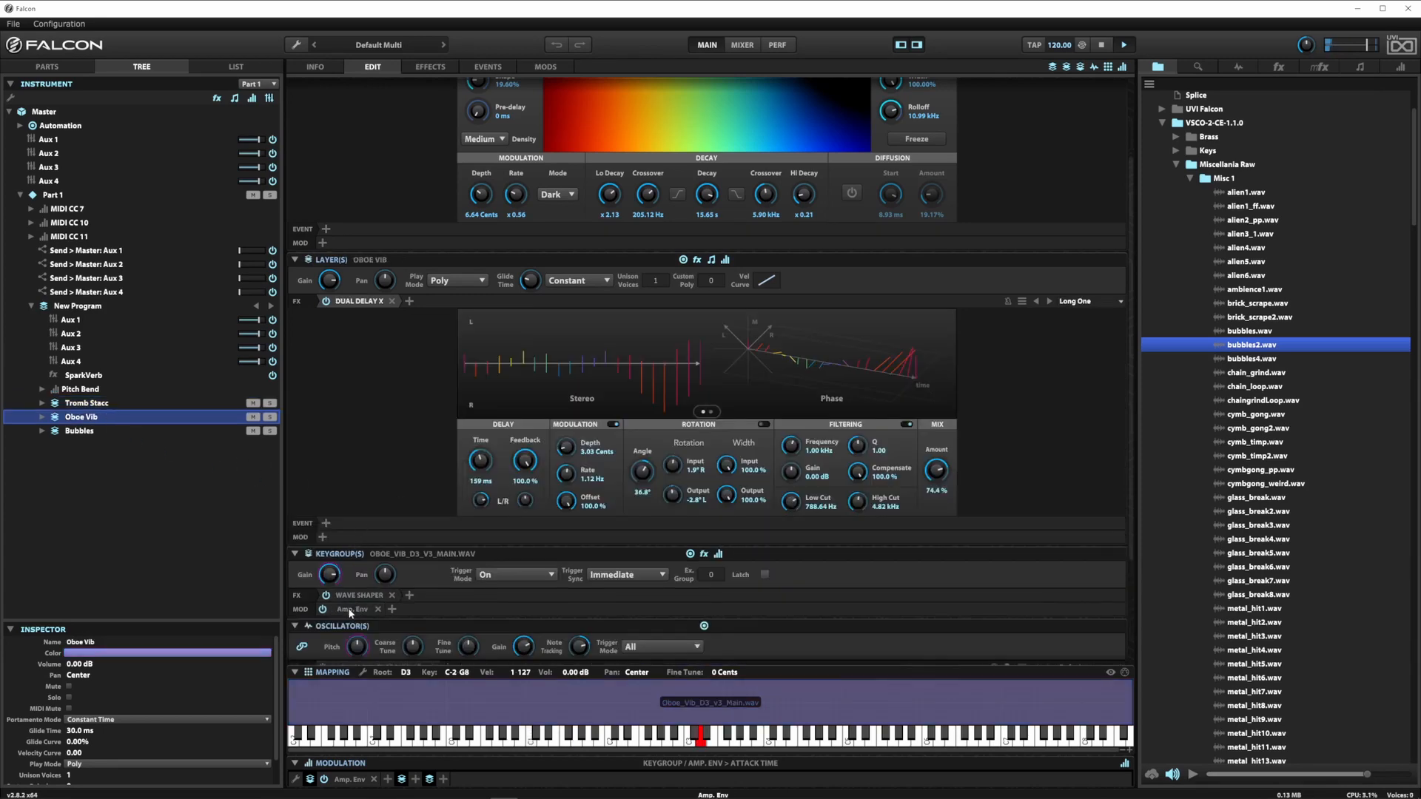
scroll(356, 523, down, 2)
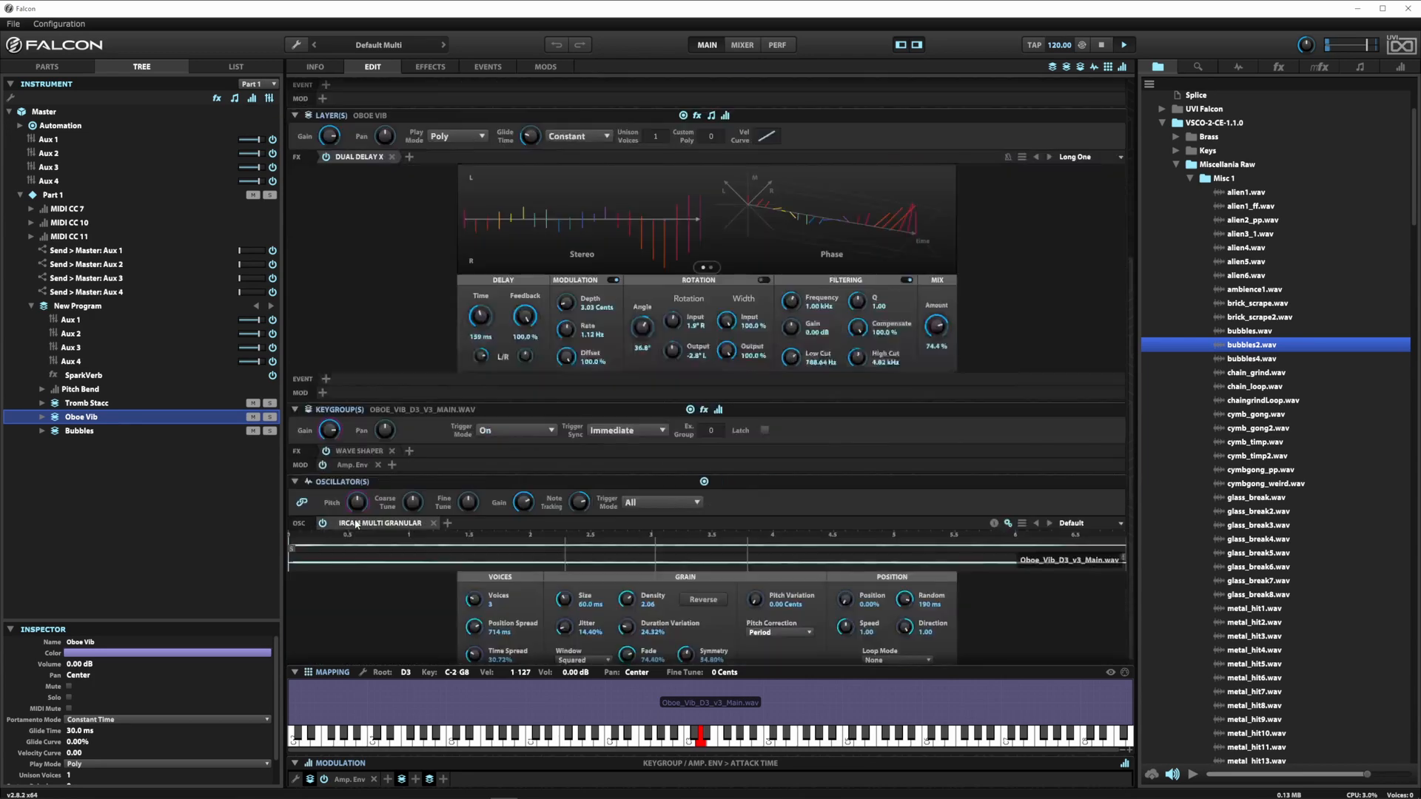
click(354, 466)
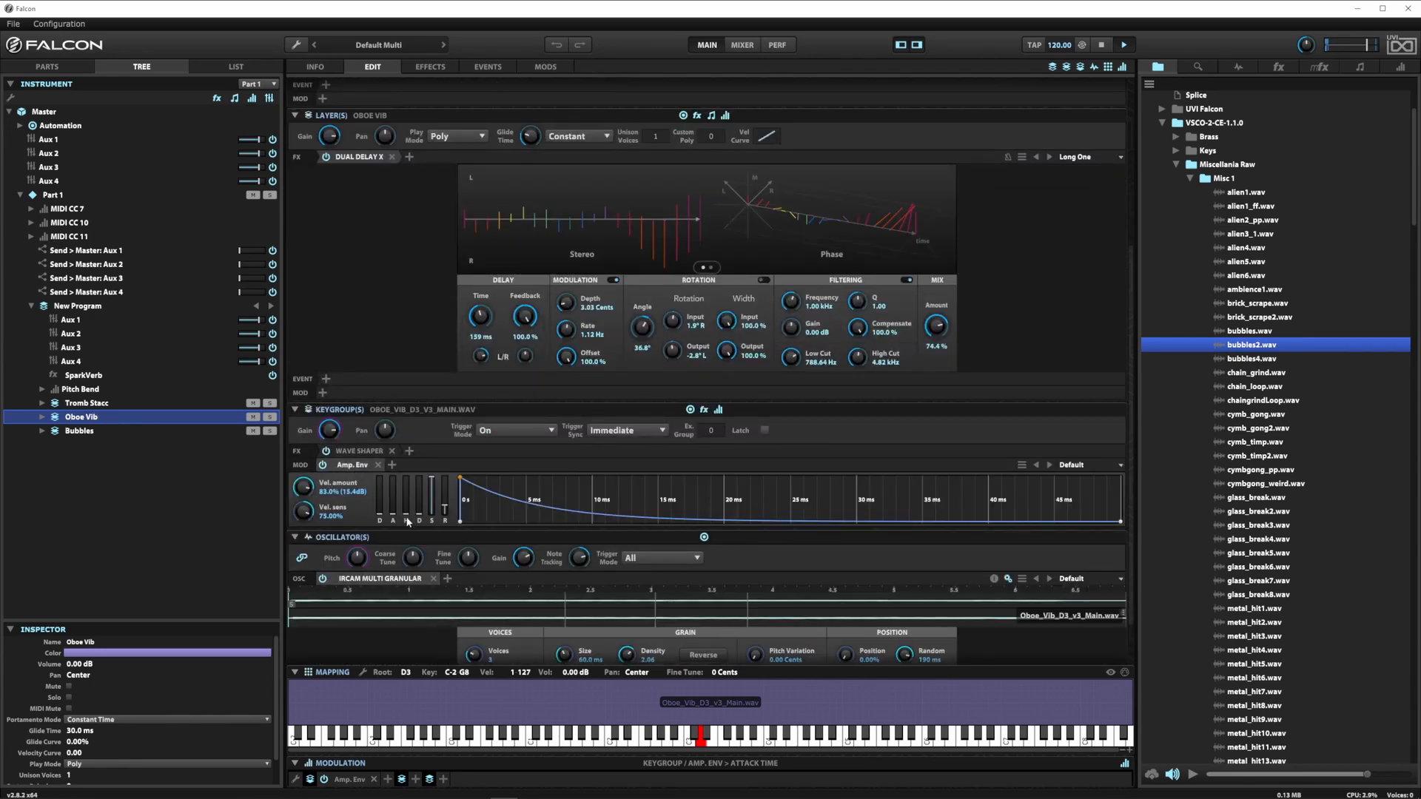
Step: Shape the Oboe Vib amplitude envelope with about 540 ms attack, 3.73 s decay, 44% sustain and 462 ms release
double_click(83, 420)
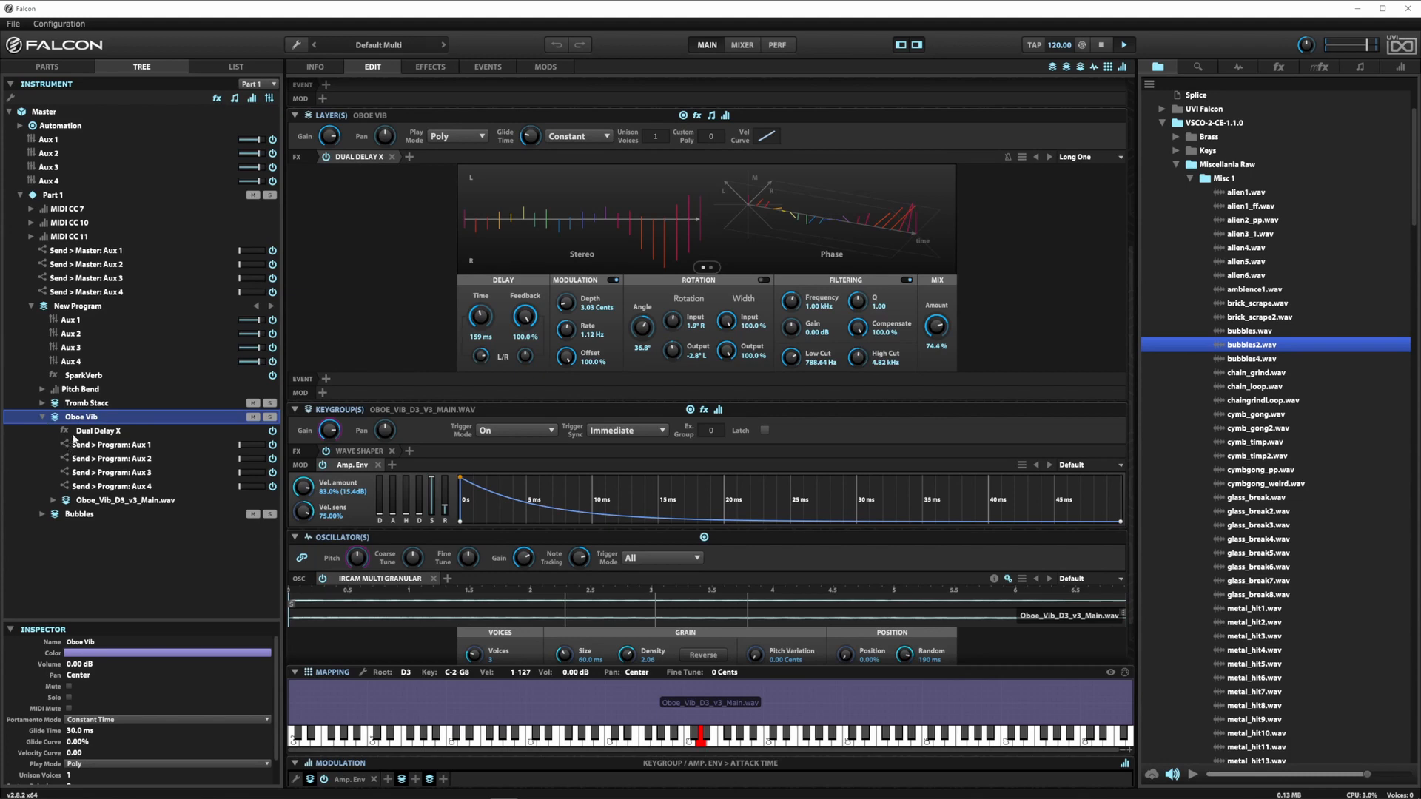
click(57, 501)
click(104, 542)
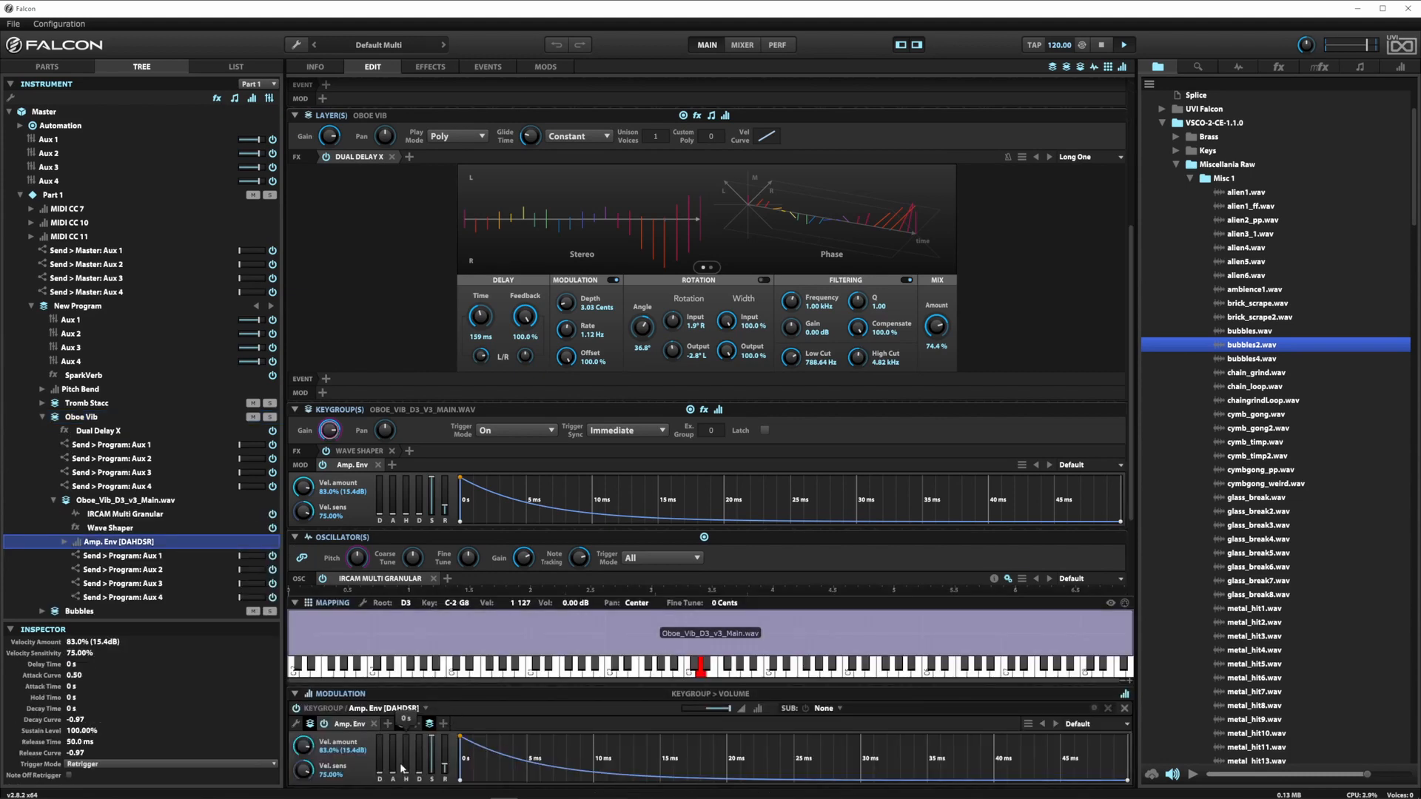
click(43, 404)
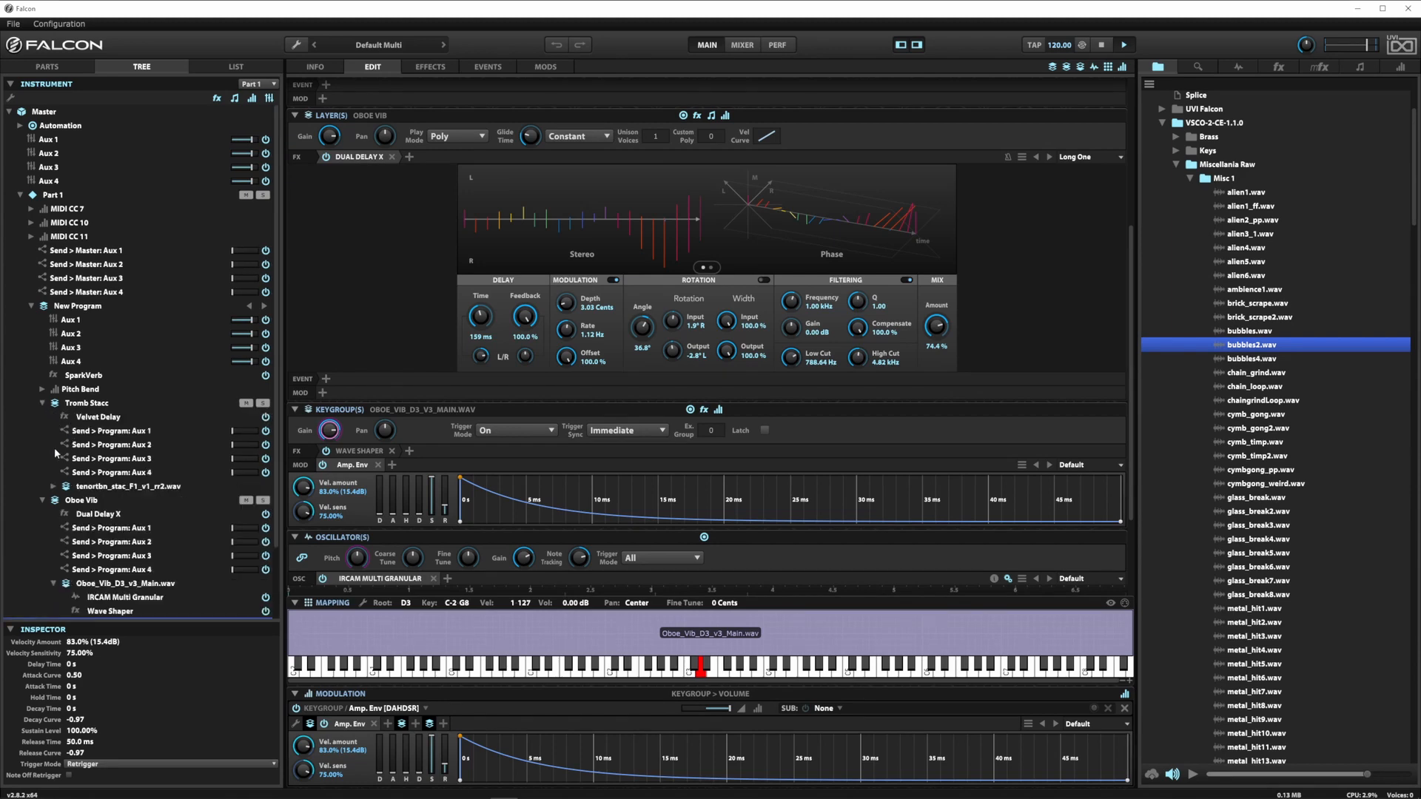
click(85, 515)
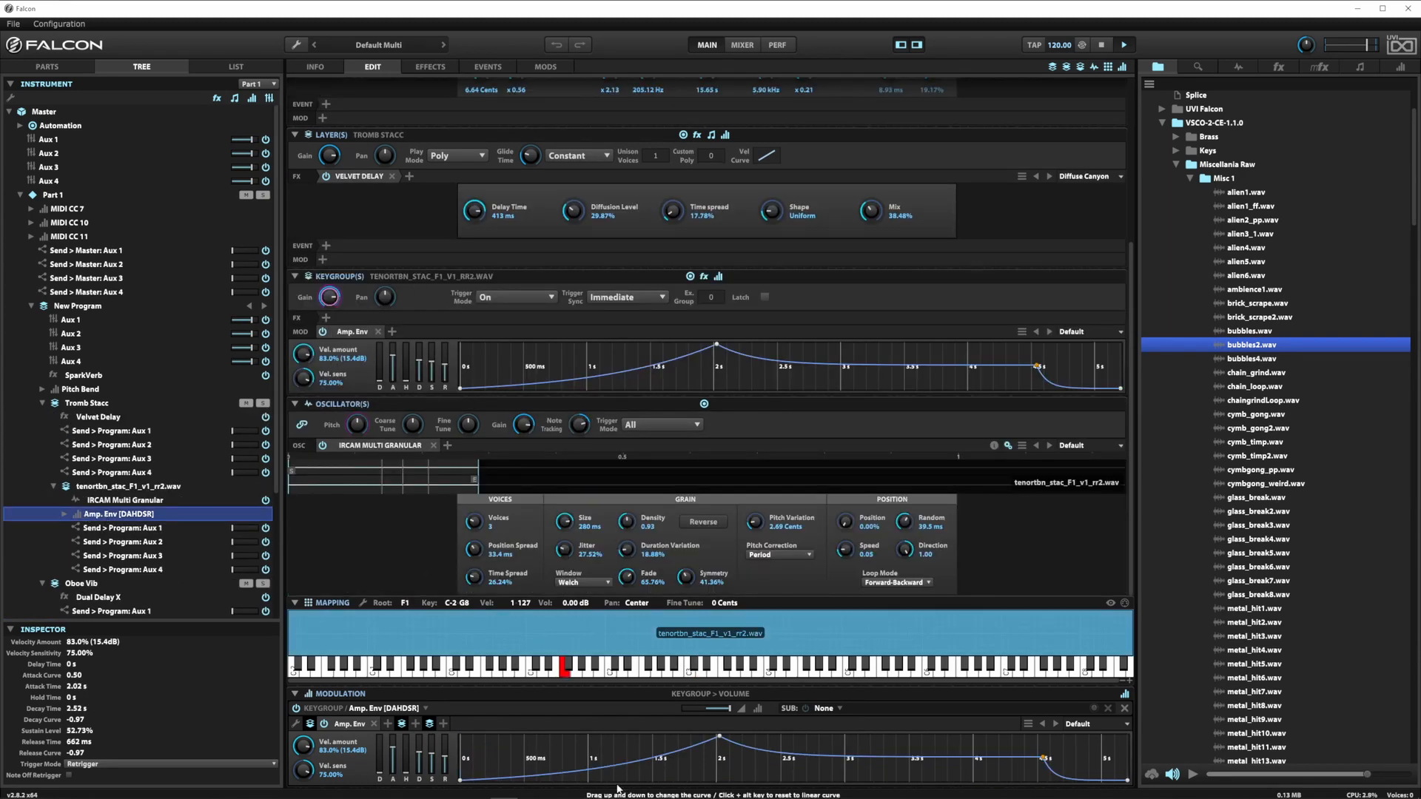
scroll(102, 555, down, 4)
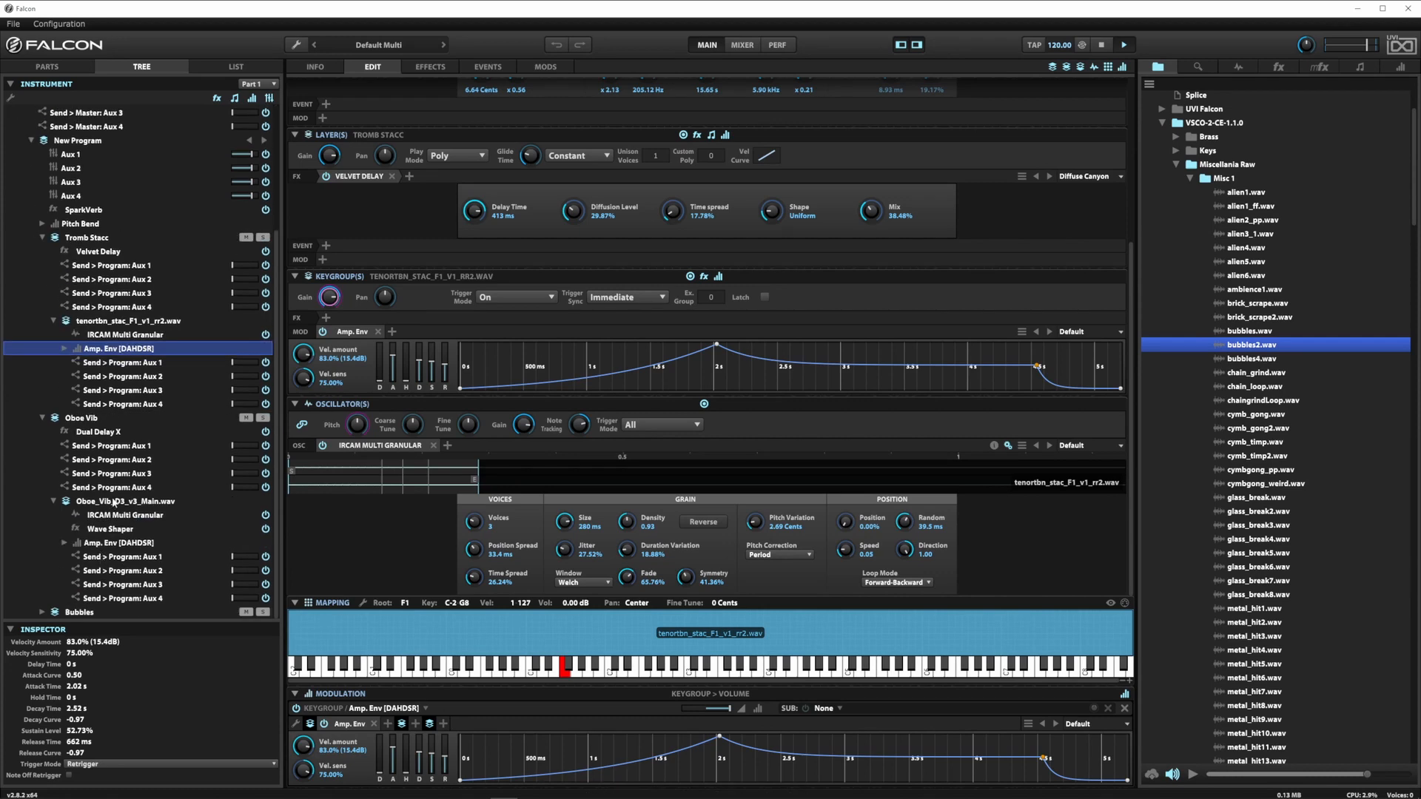
click(115, 545)
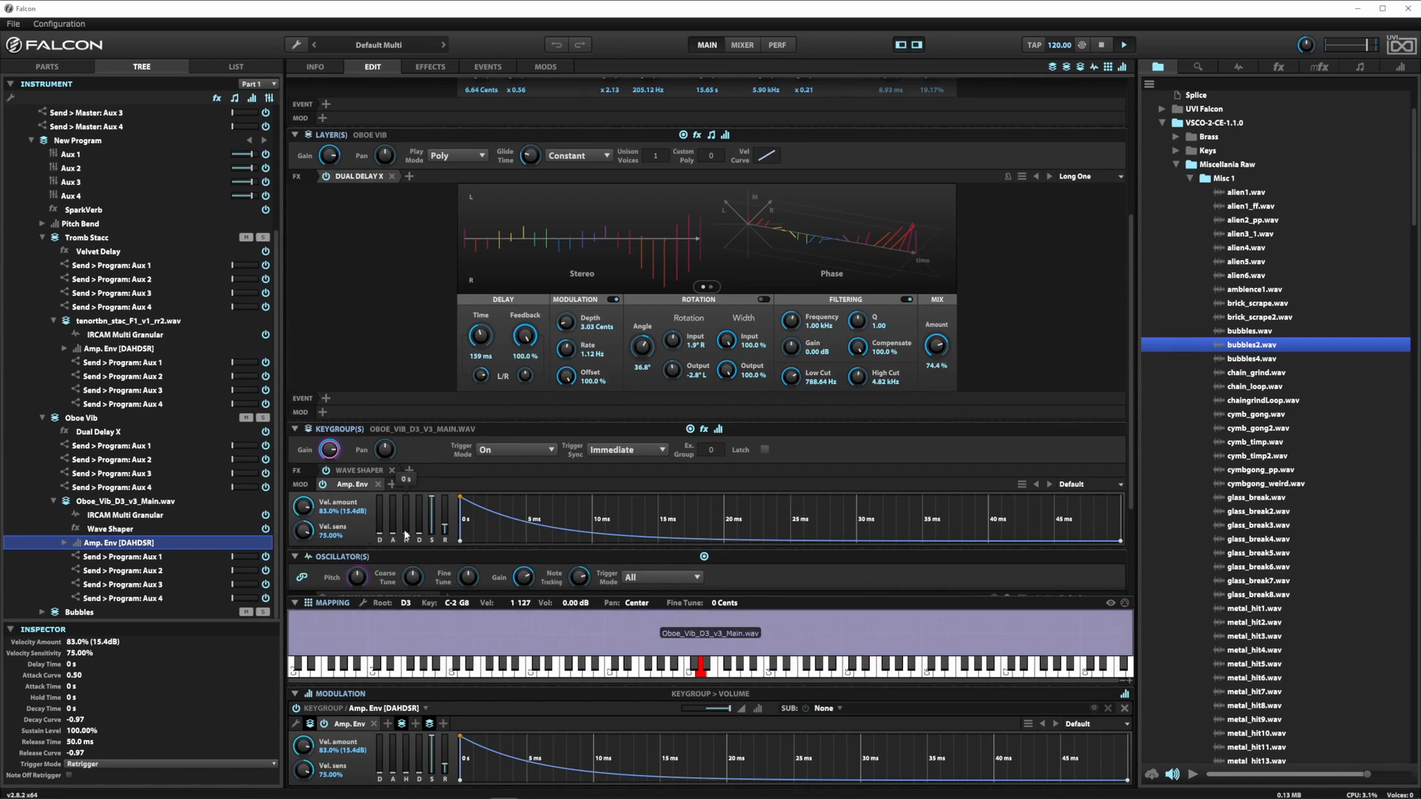
drag(394, 534, 396, 519)
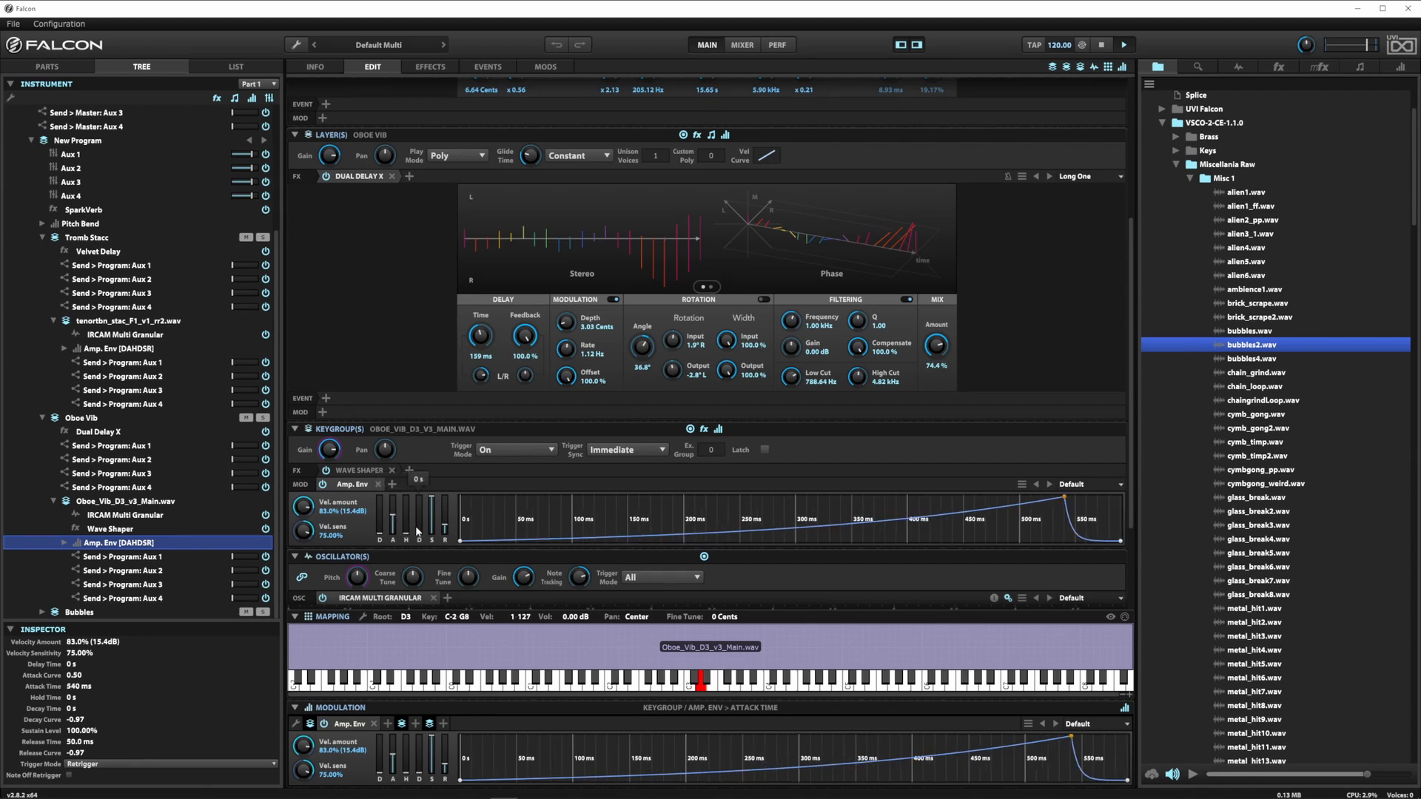
mouse_move(445, 531)
mouse_down()
mouse_move(444, 519)
mouse_move(419, 529)
mouse_move(432, 504)
mouse_move(432, 523)
mouse_up()
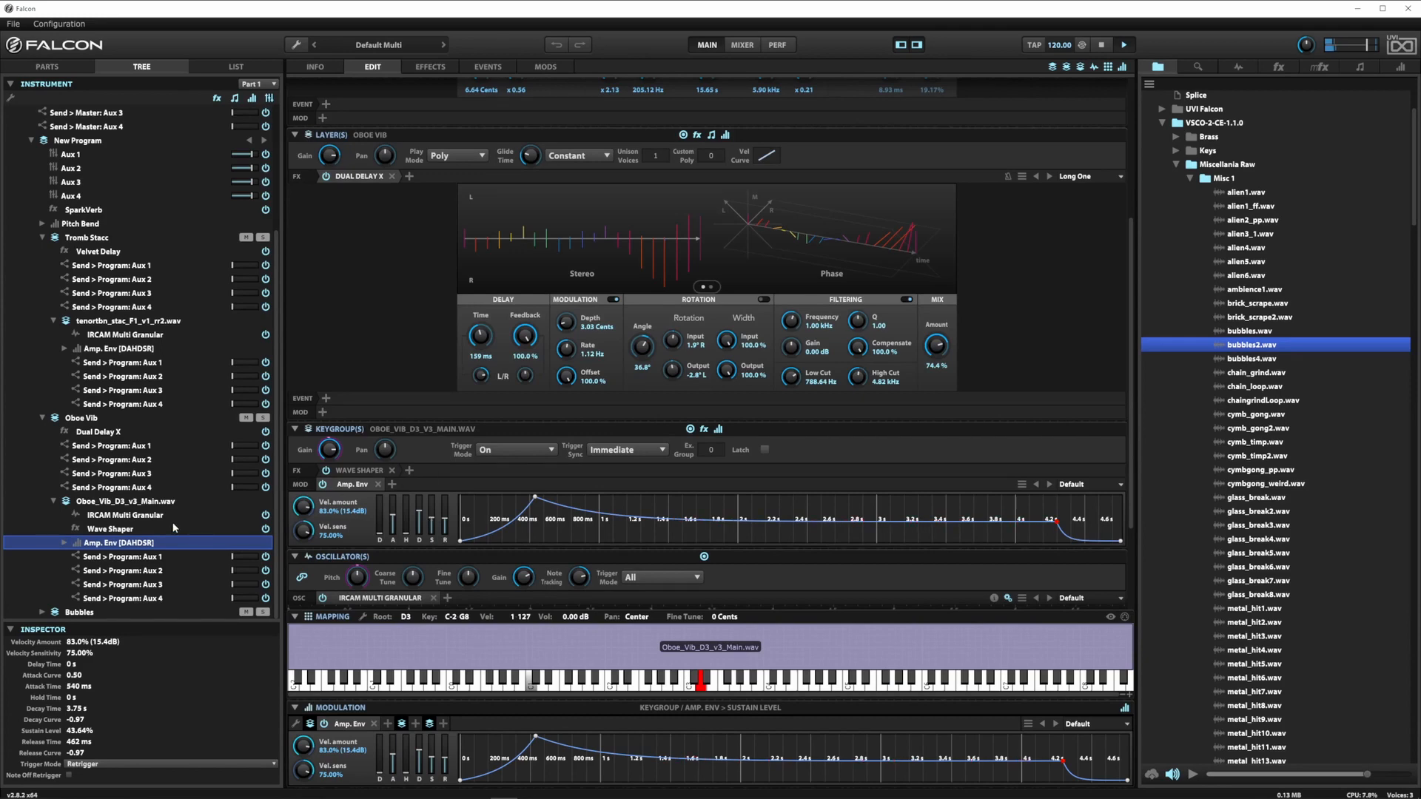
Step: Shape the bubbles2.wav amplitude envelope with about 3.2 s attack, 9.6 s decay, 80% sustain and 3.3 s release
click(42, 612)
scroll(115, 590, down, 3)
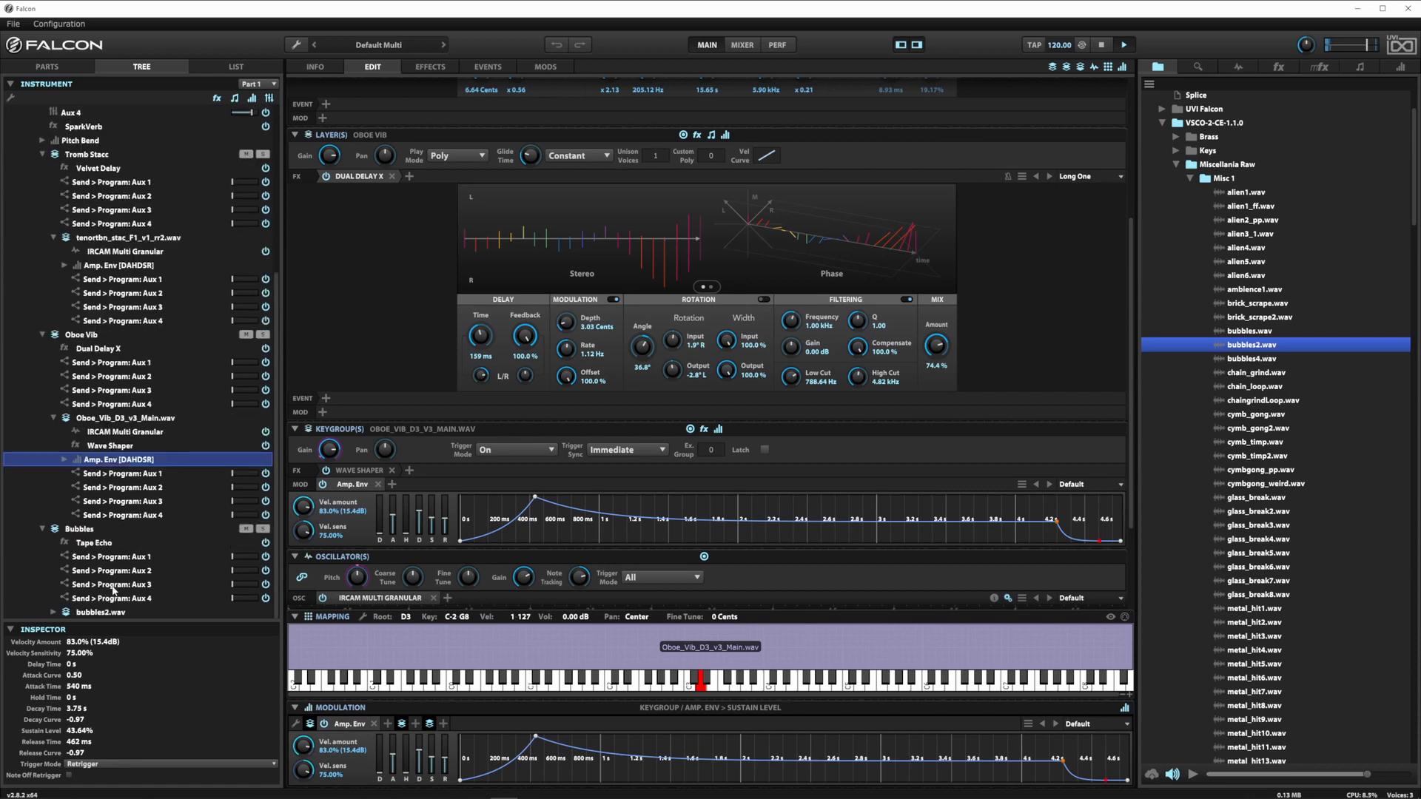
click(53, 612)
scroll(152, 581, down, 3)
click(111, 558)
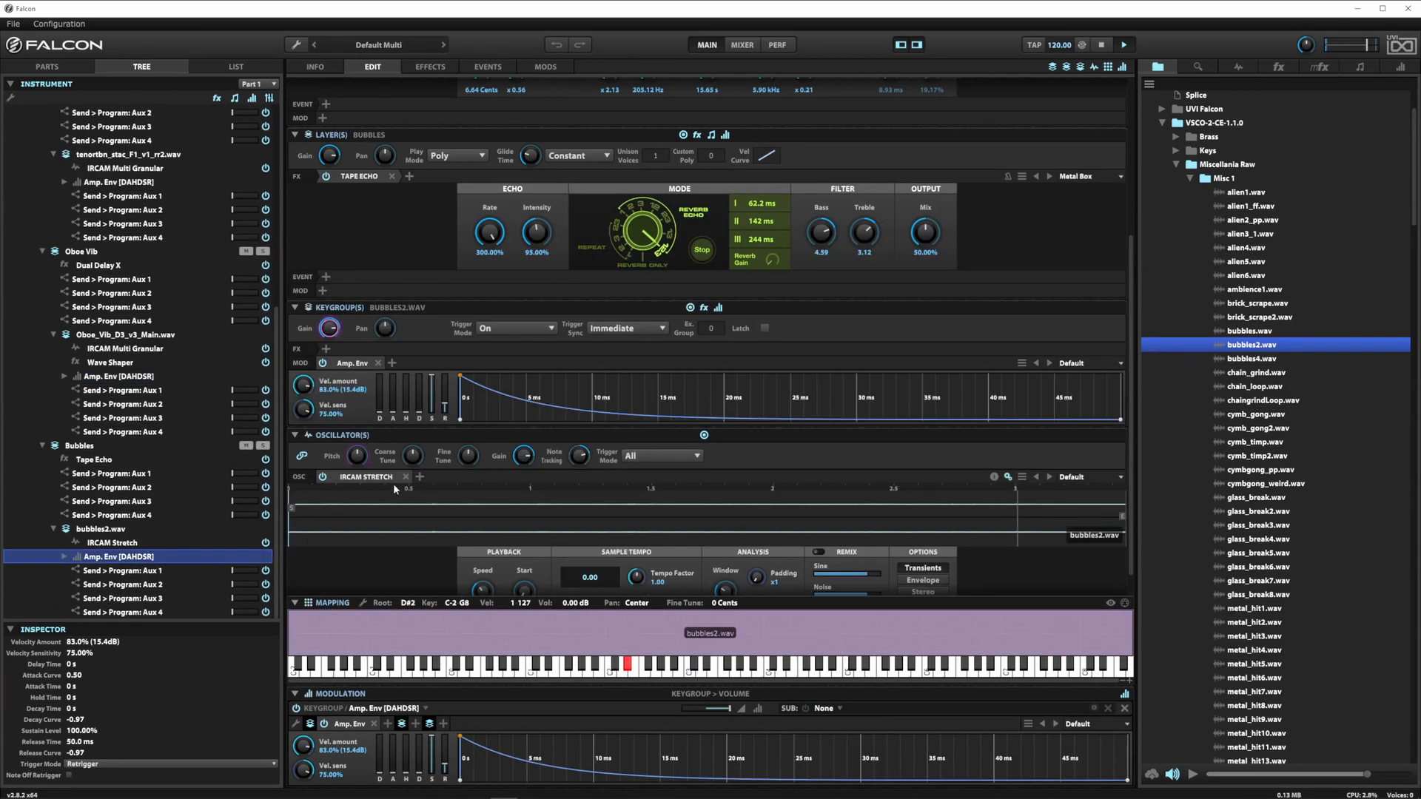
drag(392, 412, 444, 393)
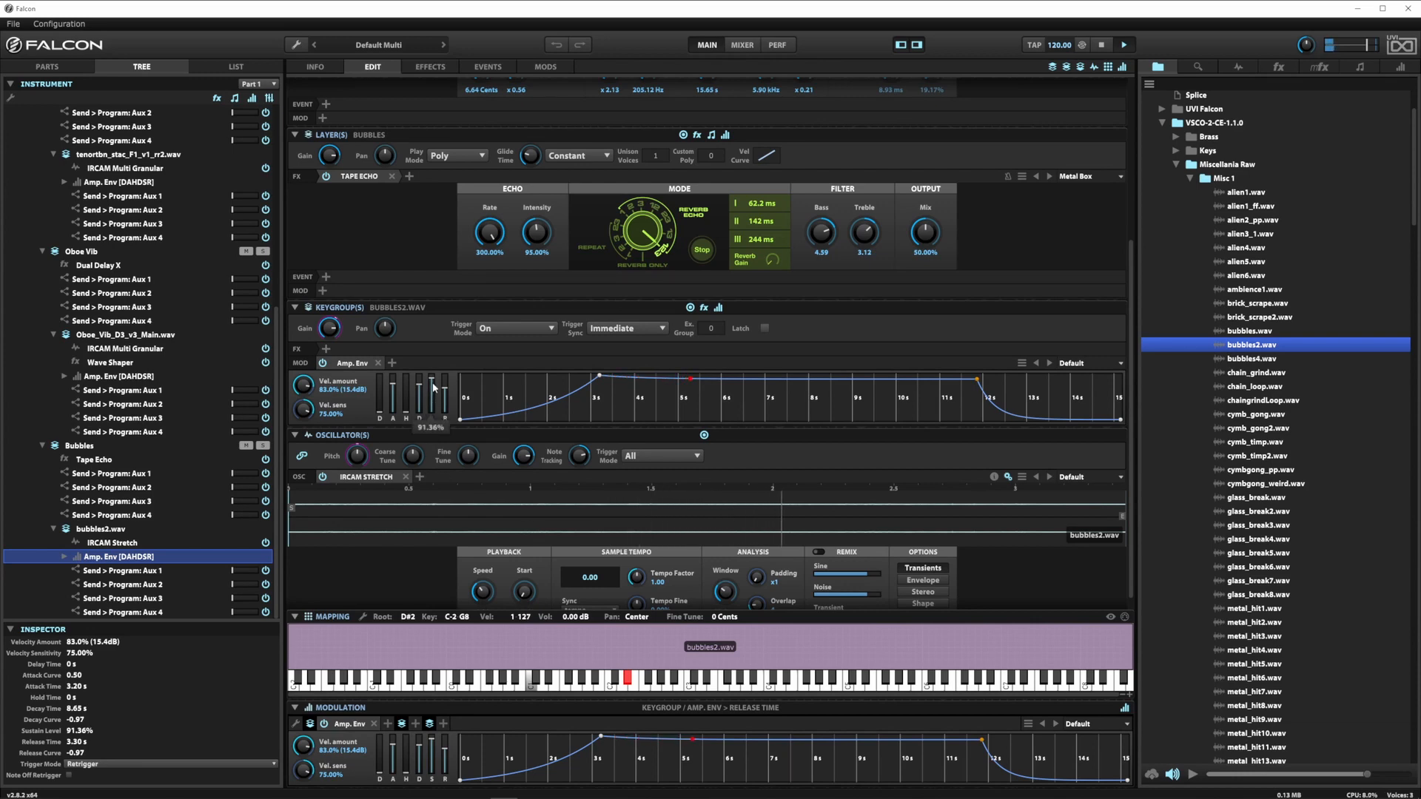
drag(419, 379, 420, 389)
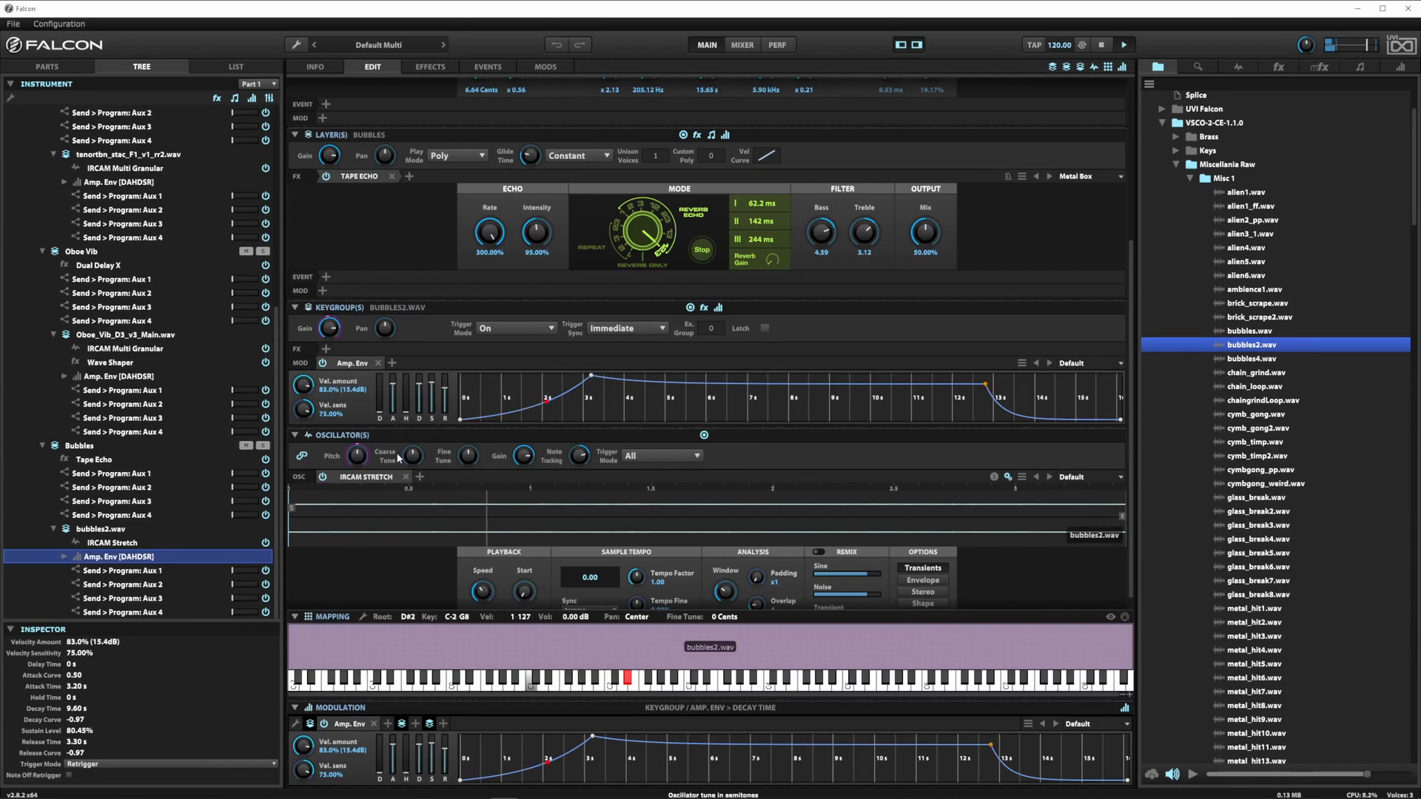
Step: Collapse the bubbles2.wav keygroup and the Oboe Vib, Tromb Stacc and Bubbles layers in the instrument tree
click(53, 530)
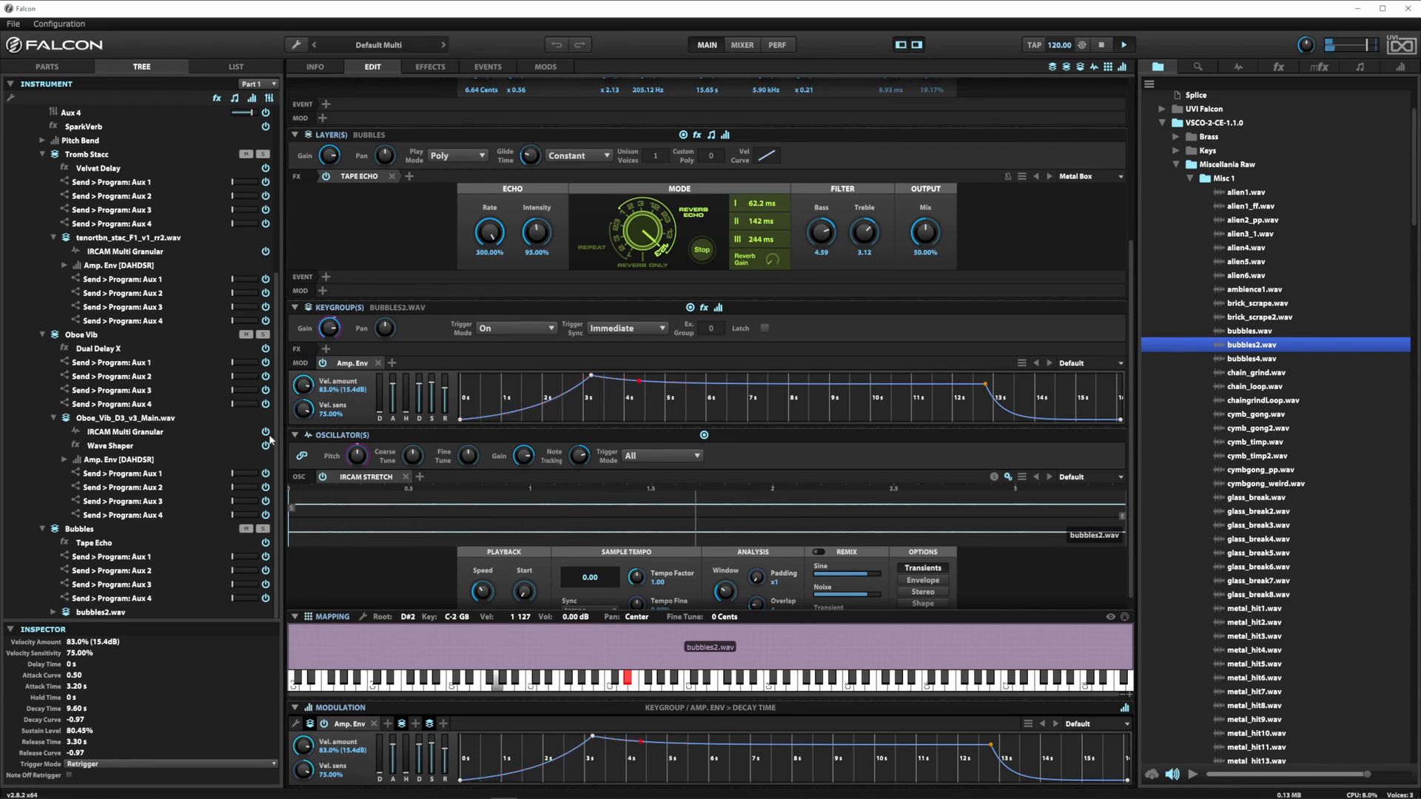
scroll(358, 424, up, 5)
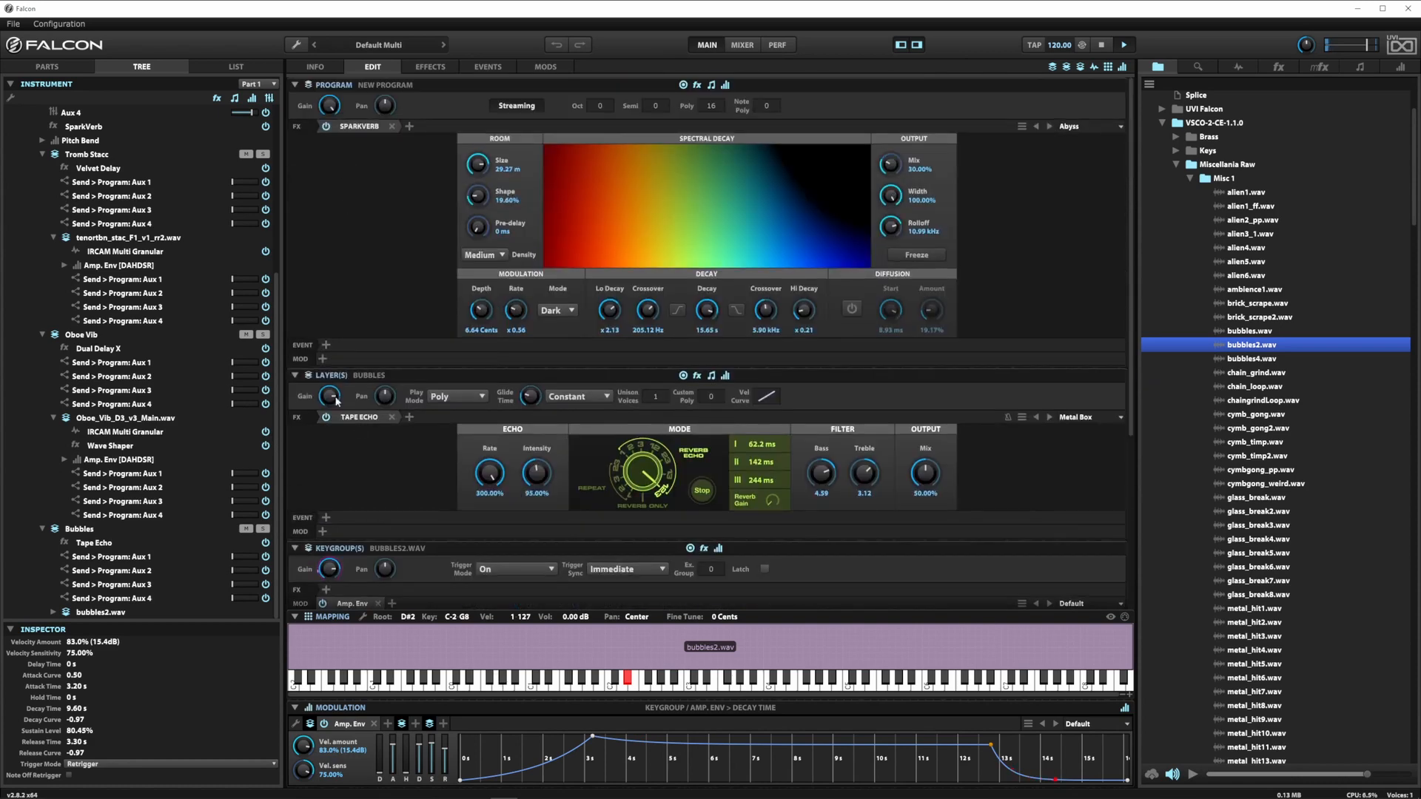
scroll(373, 446, down, 5)
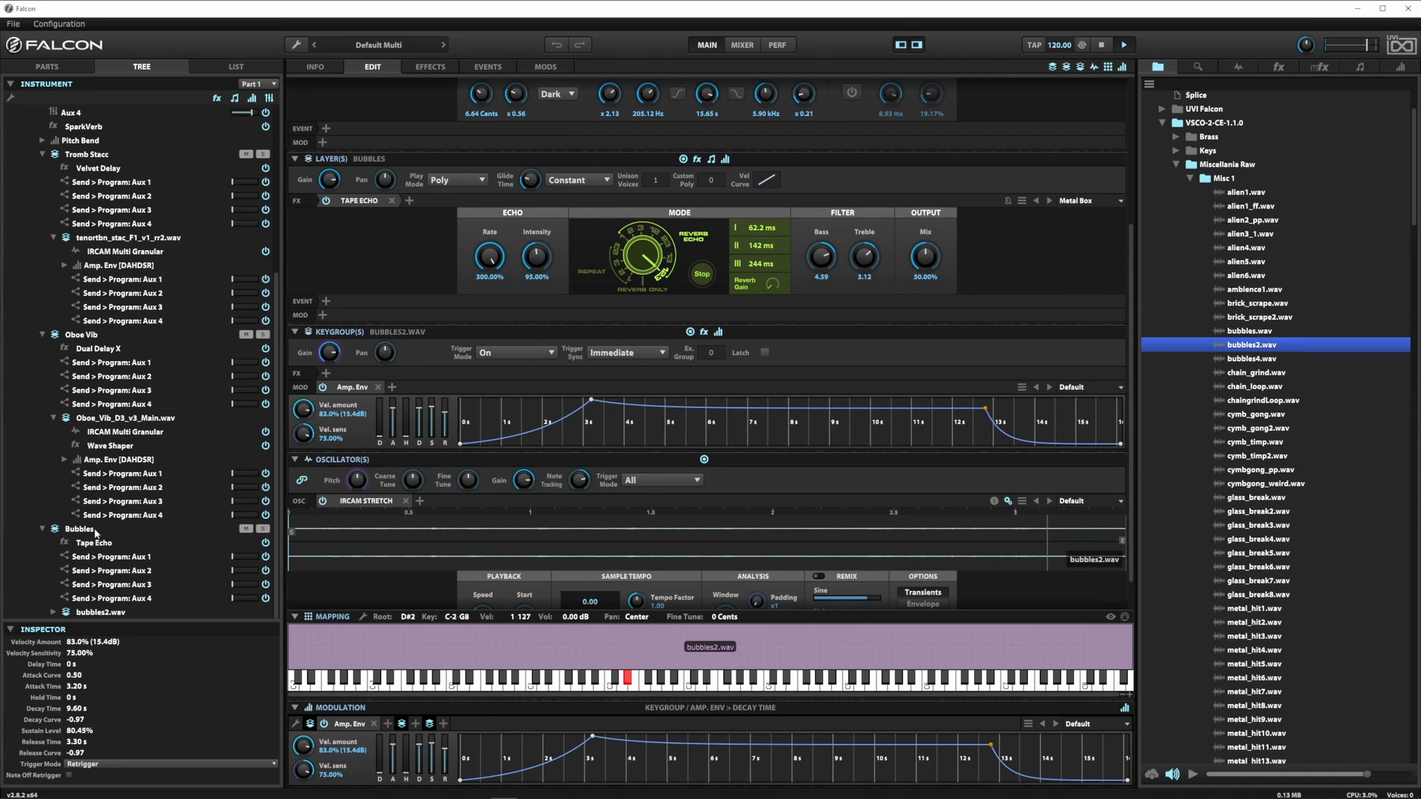
click(42, 334)
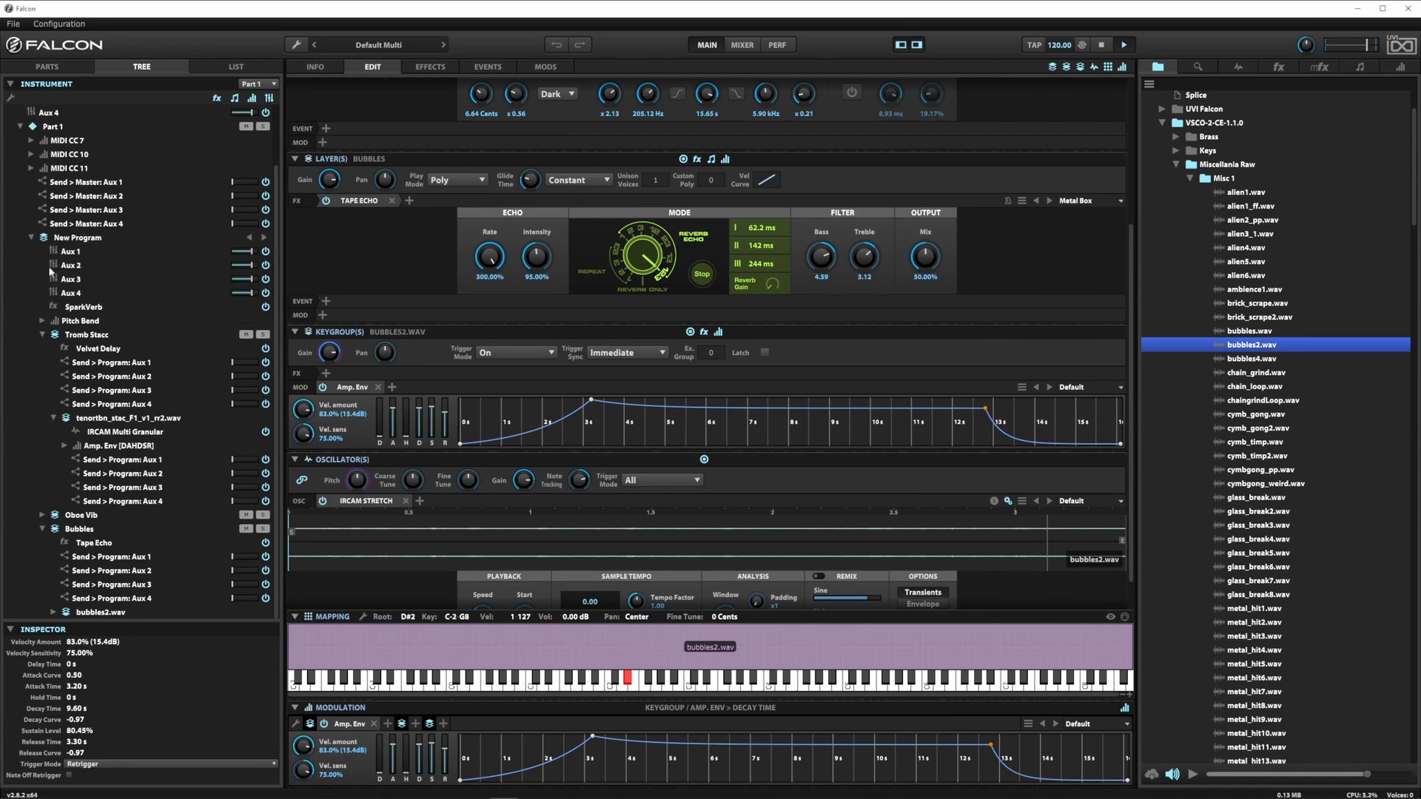
click(42, 334)
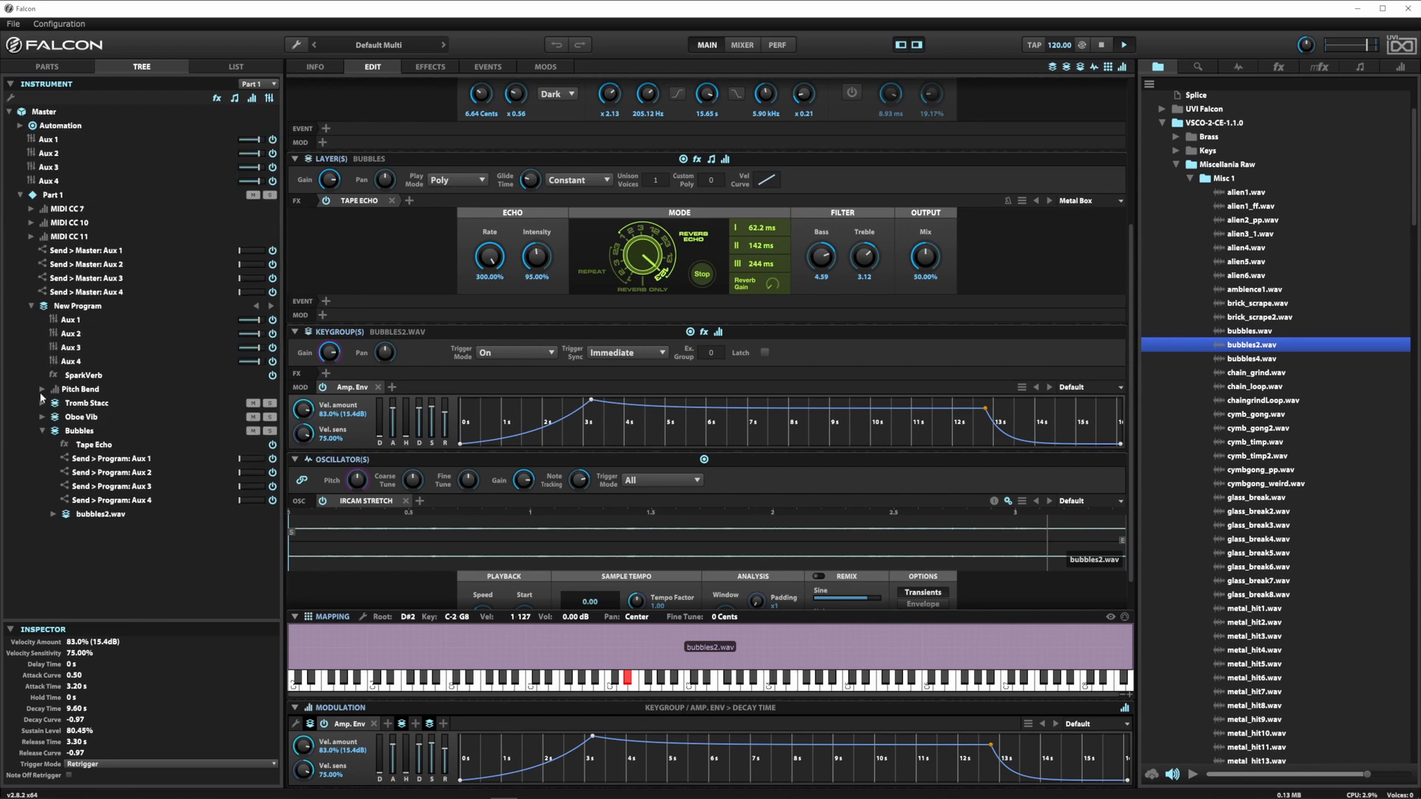
click(41, 430)
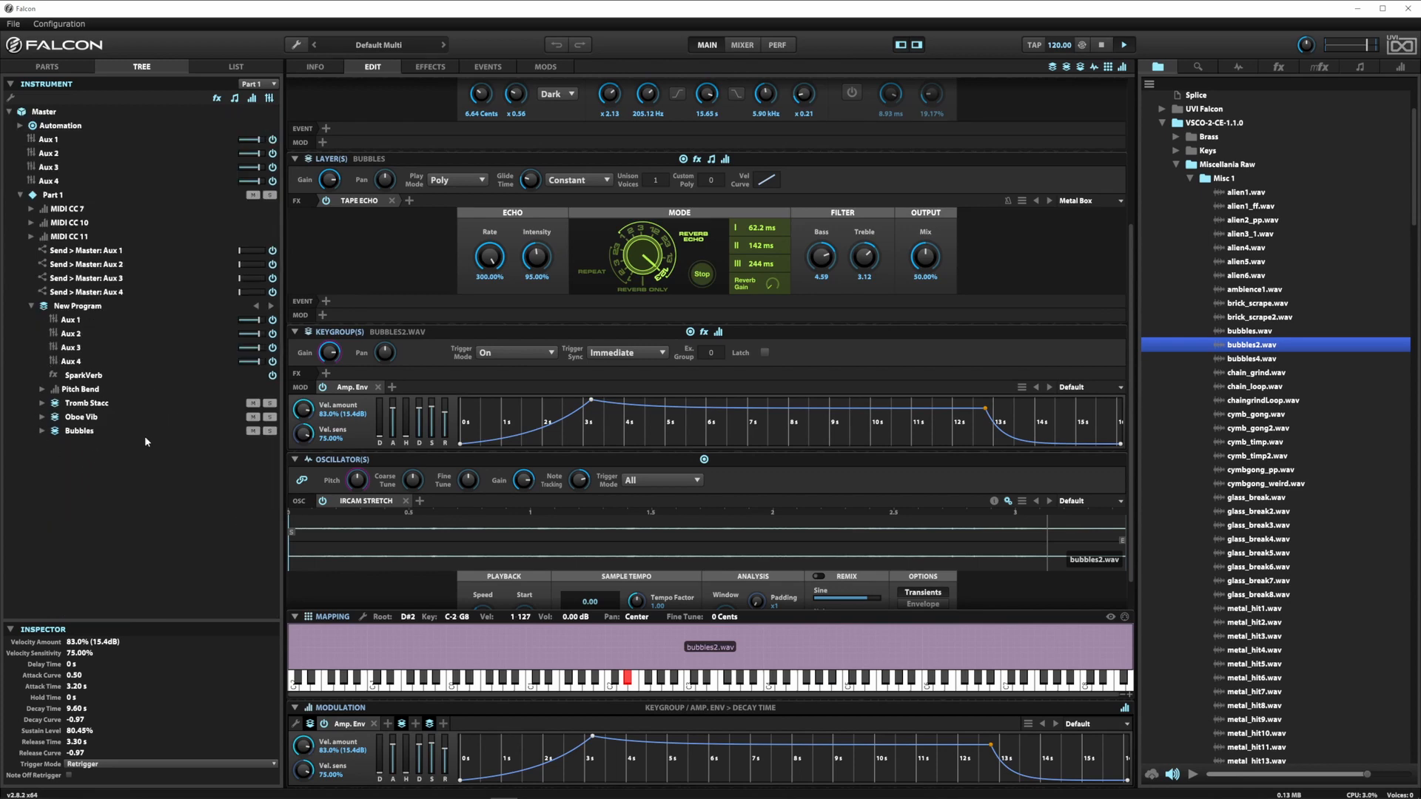
Step: Add a new keygroup-level Smooth Random modulation to the oscillator pitch of the Tromb Stacc layer
click(80, 404)
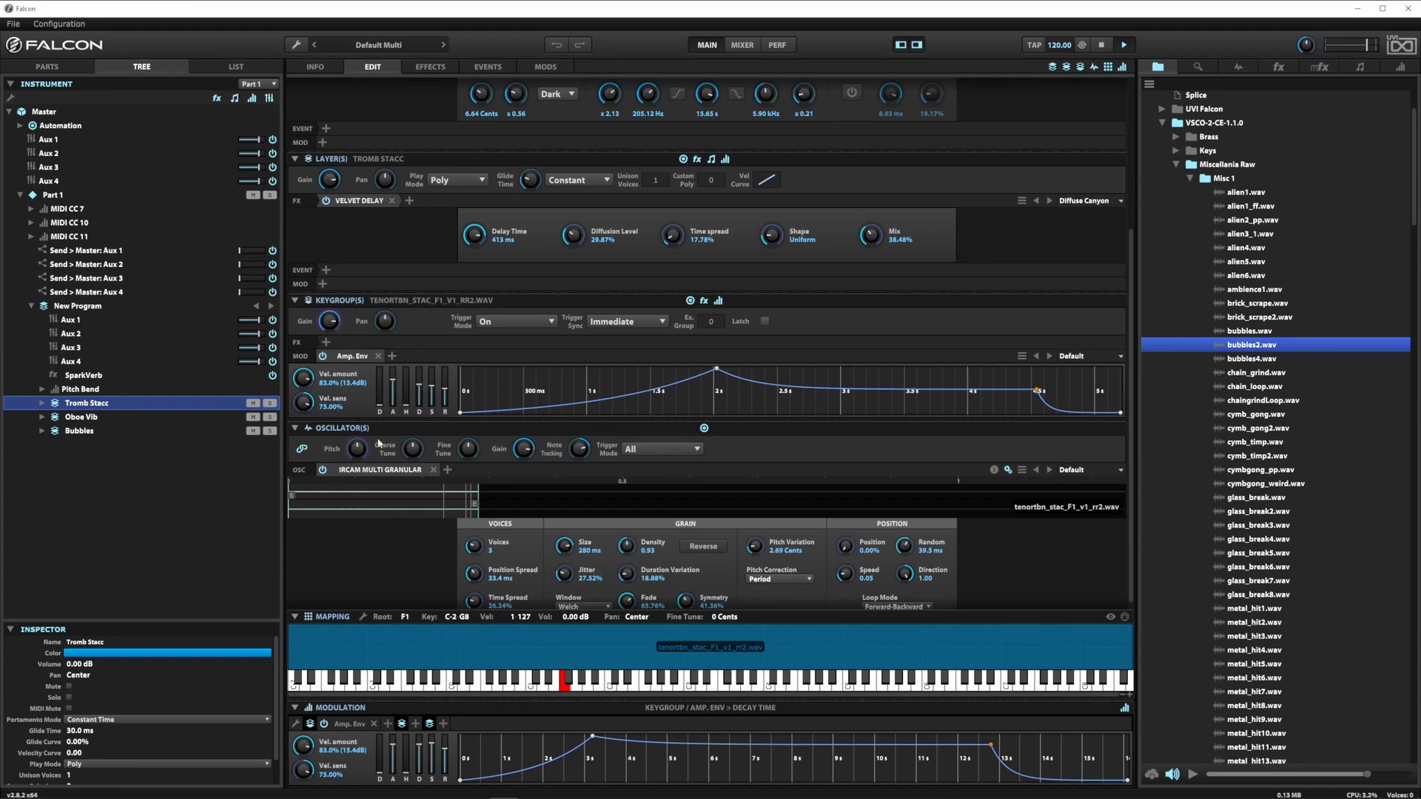
mouse_move(360, 451)
right_click(359, 451)
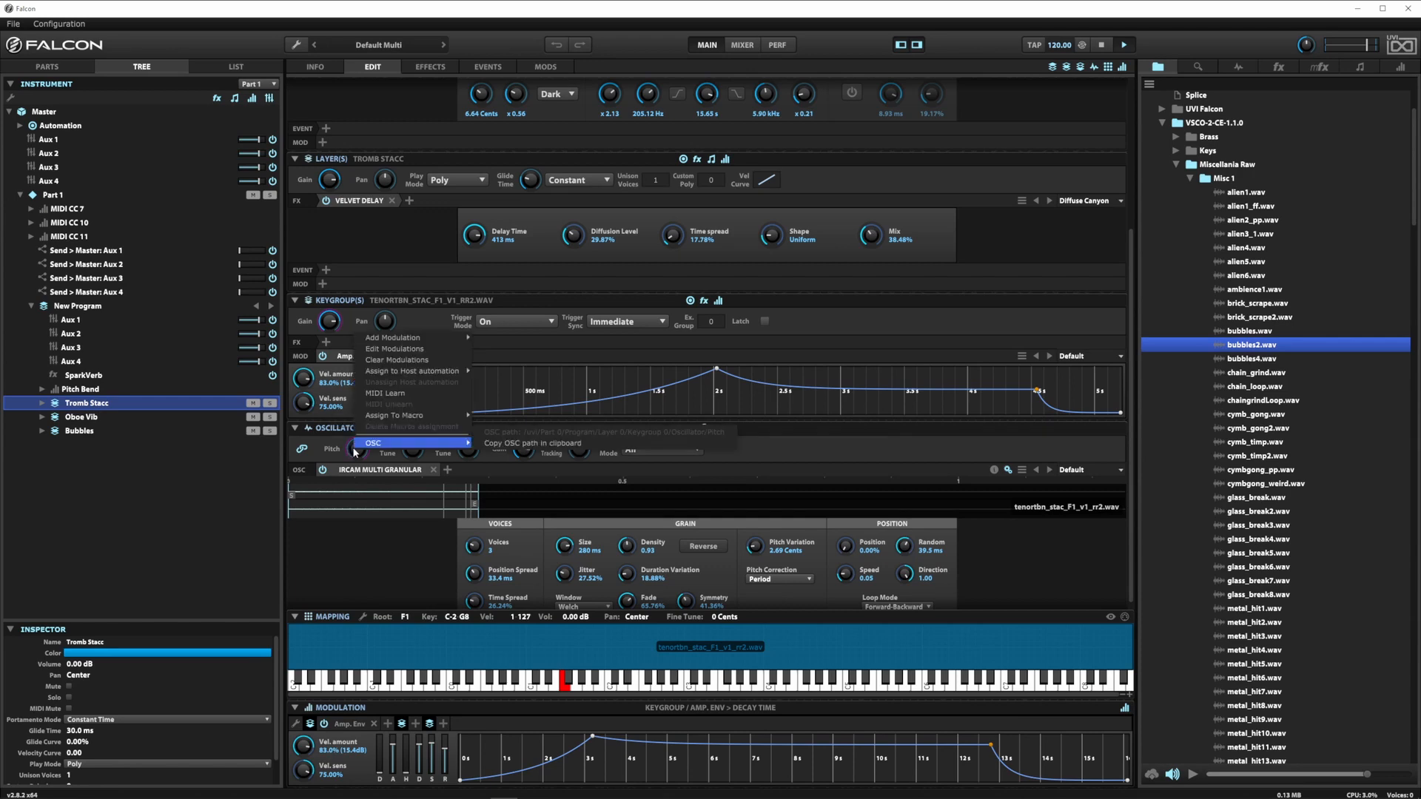
mouse_move(415, 337)
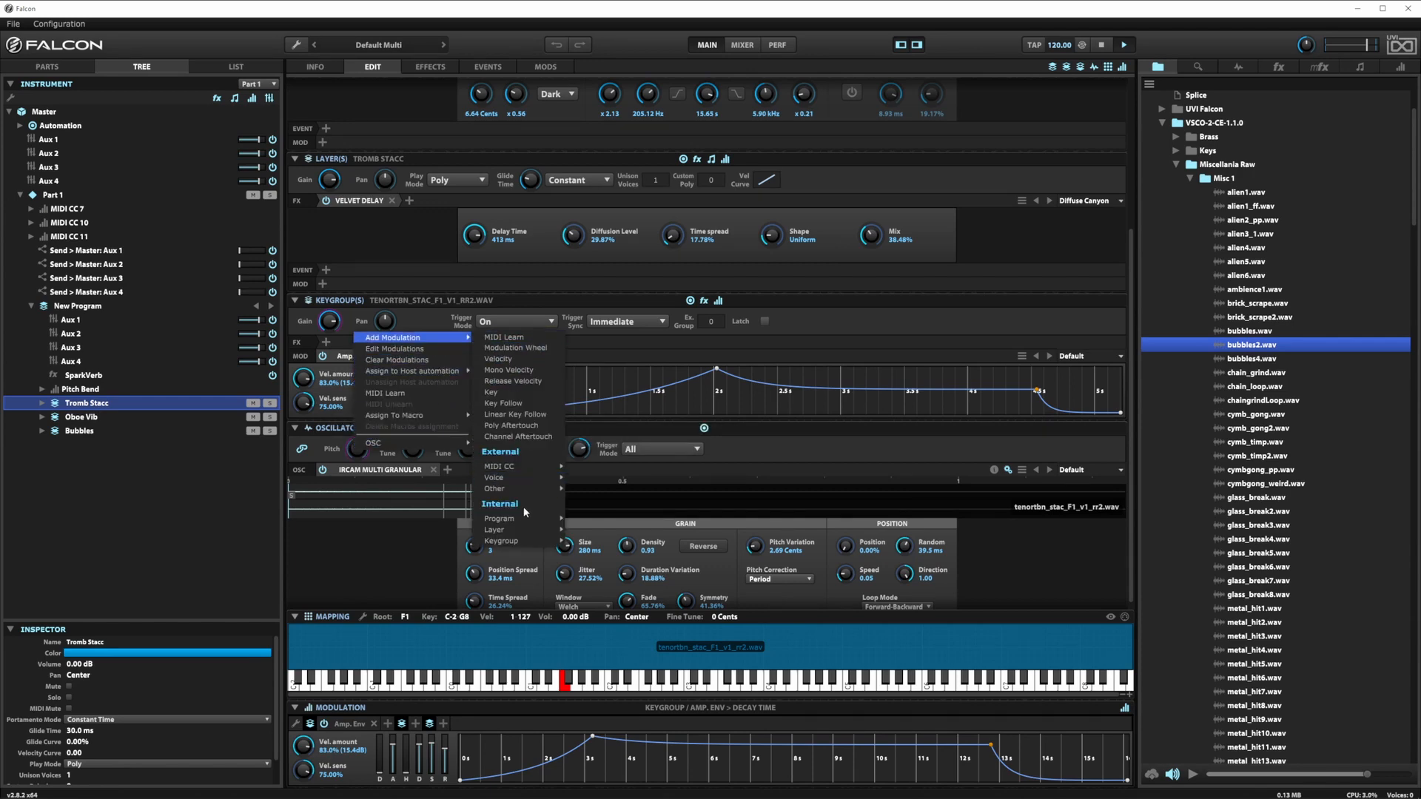
mouse_move(516, 545)
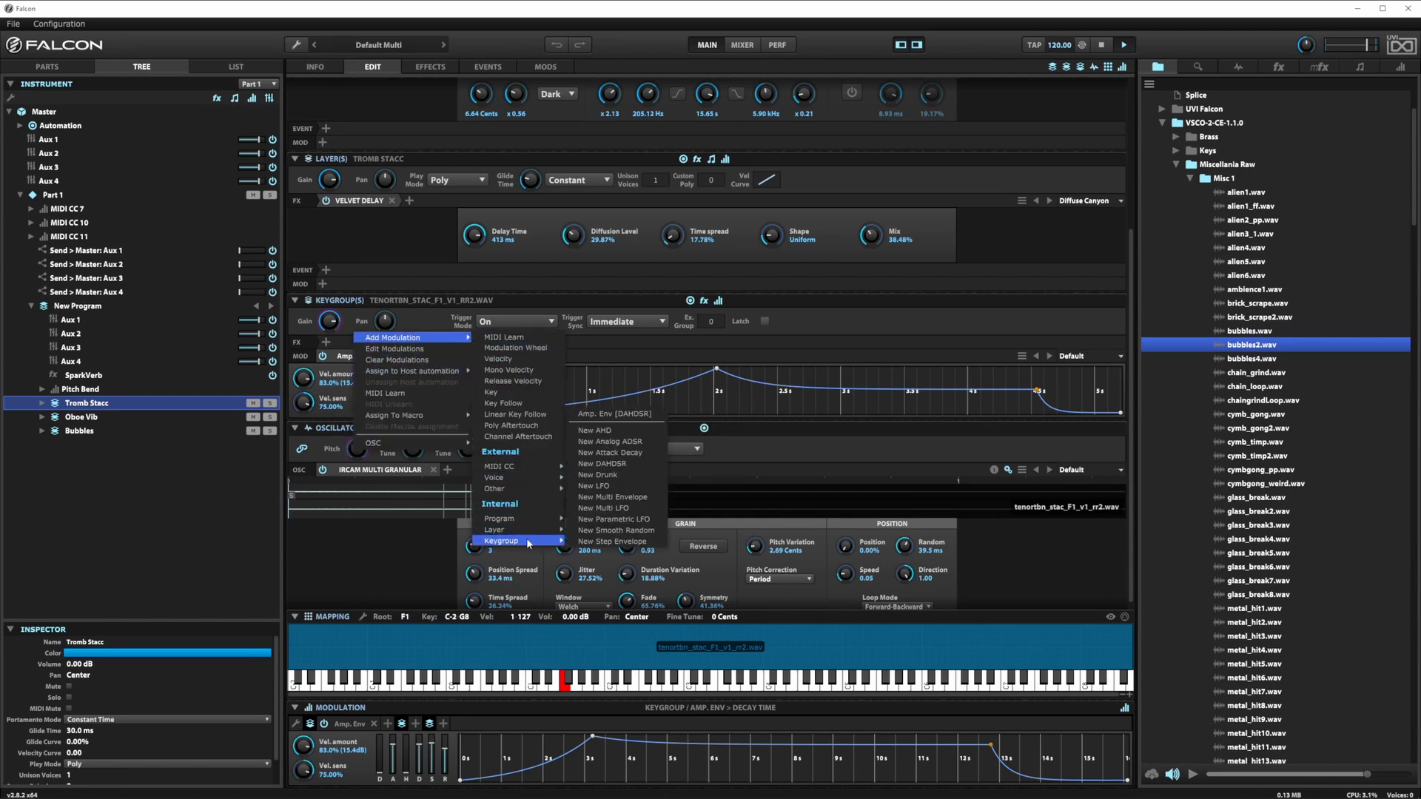
click(608, 531)
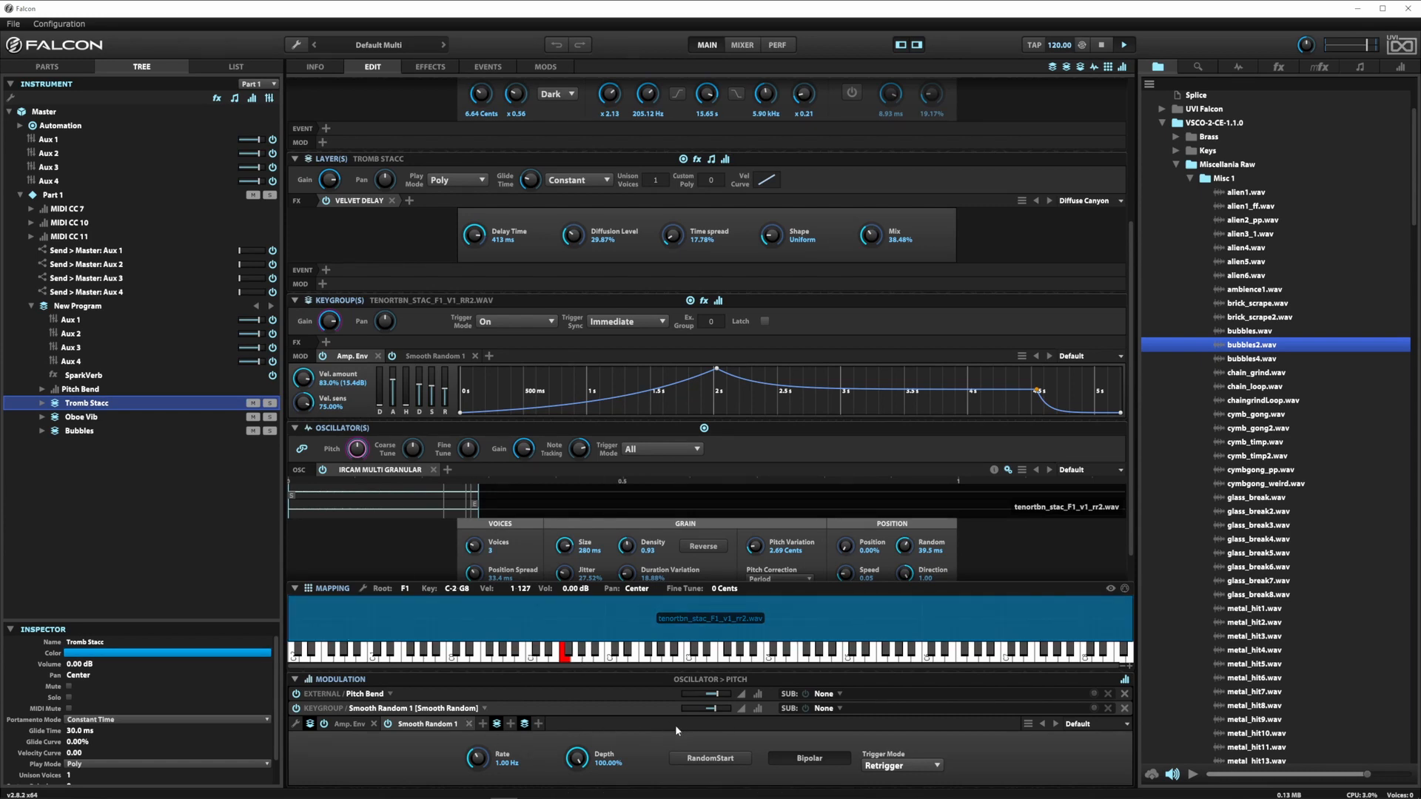
Step: Set the Smooth Random rate to 0.03 Hz with No Retrigger and slightly reduce its pitch modulation amount
drag(482, 761, 483, 781)
click(896, 765)
click(901, 722)
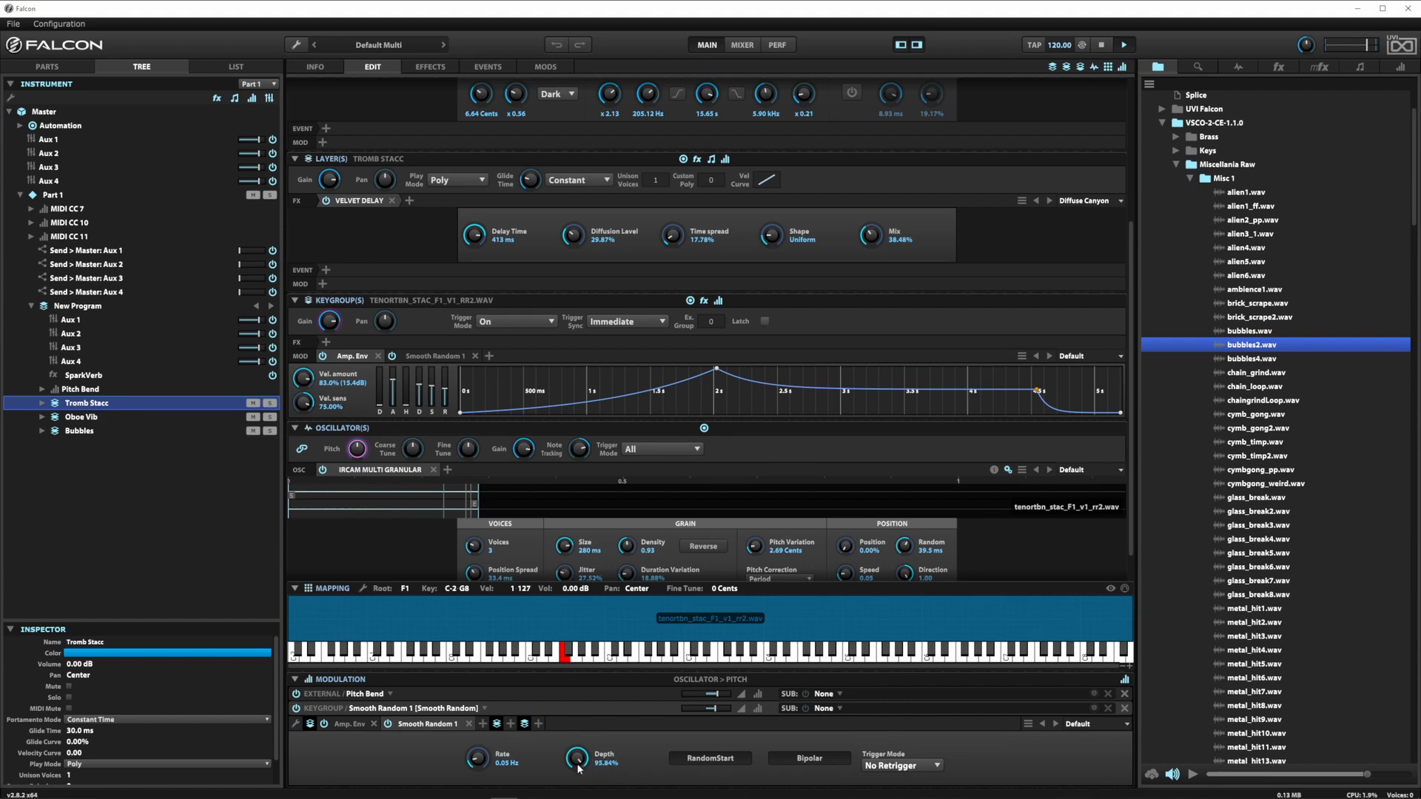
mouse_move(714, 710)
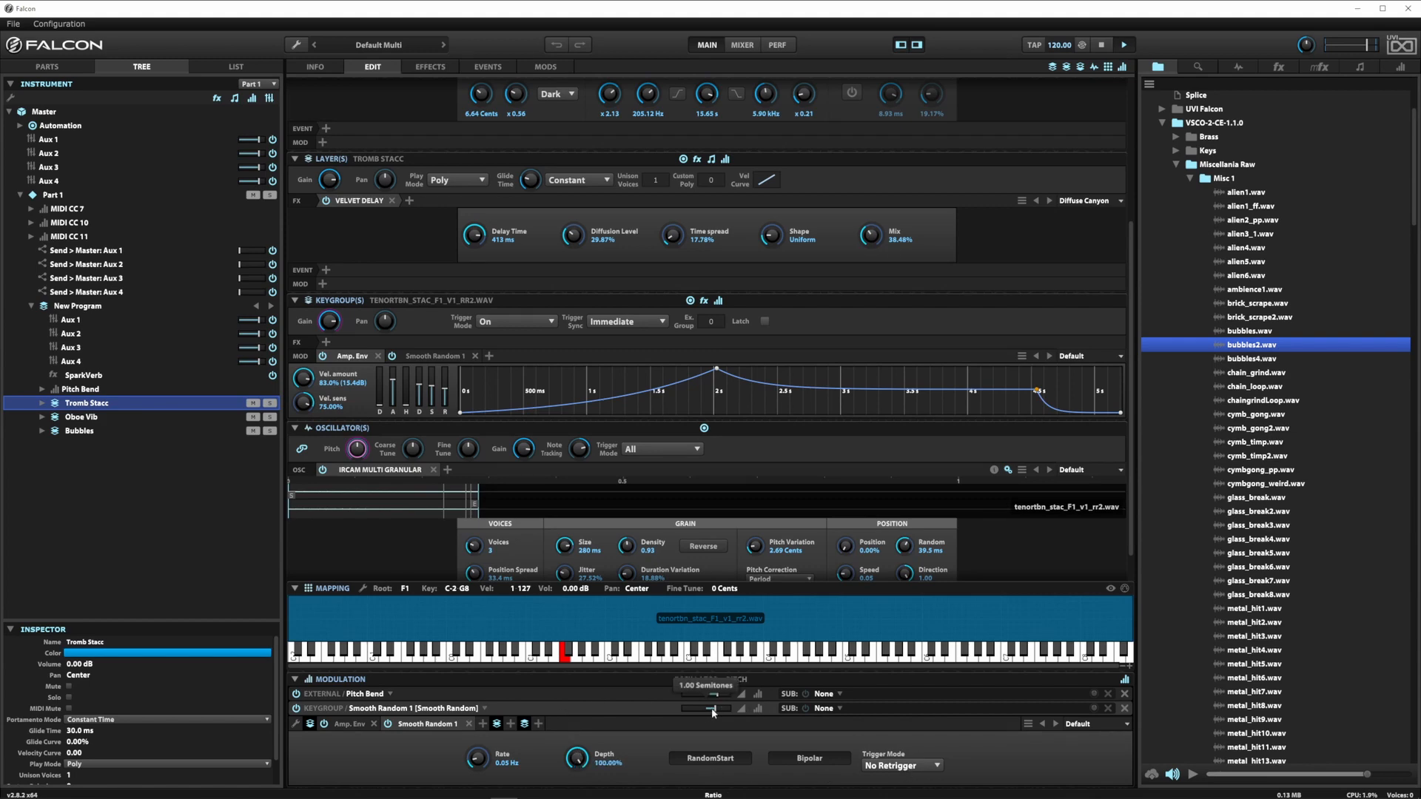
drag(715, 712, 712, 711)
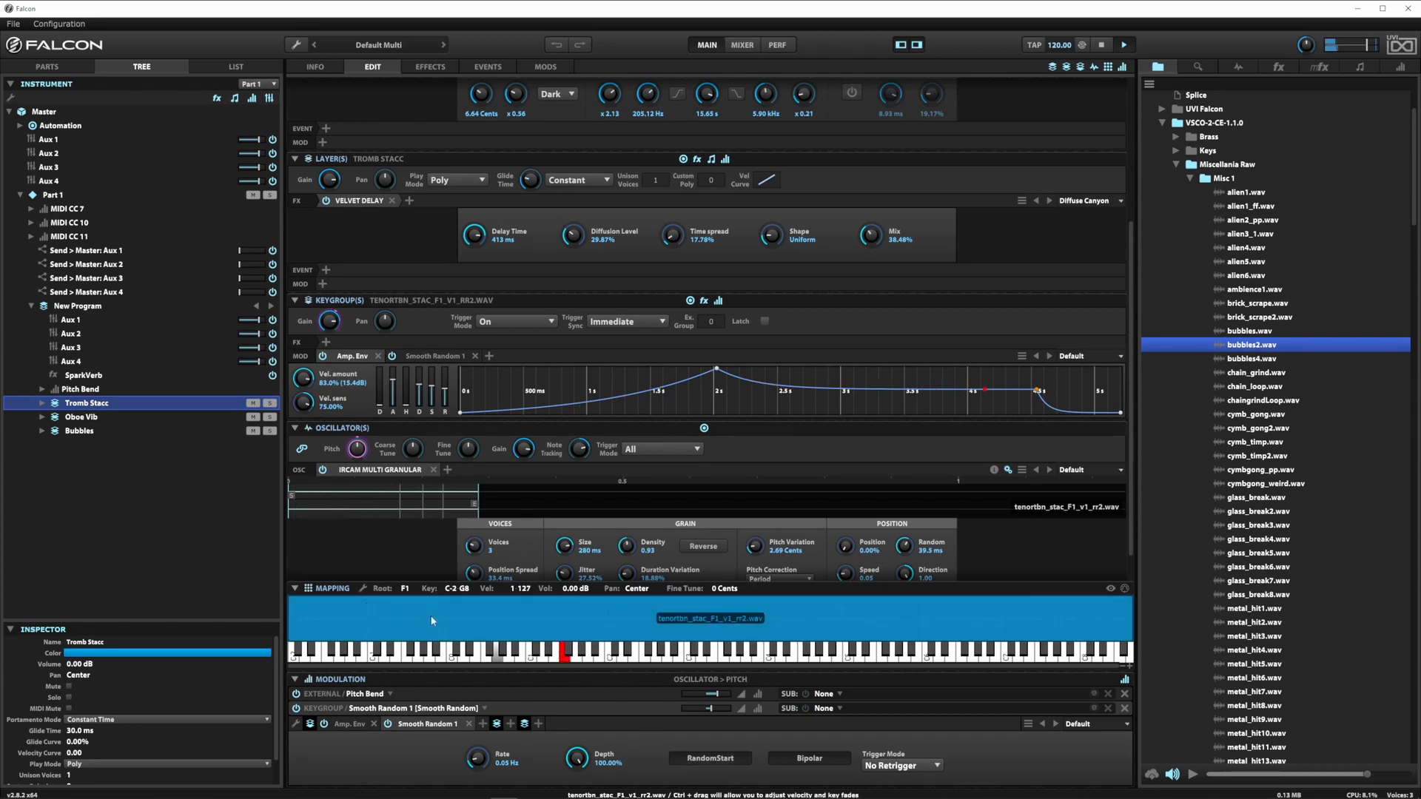
Step: Add a VCF-20 filter to the Bubbles layer's keygroup and set its cutoff to about 1.59 kHz
click(82, 417)
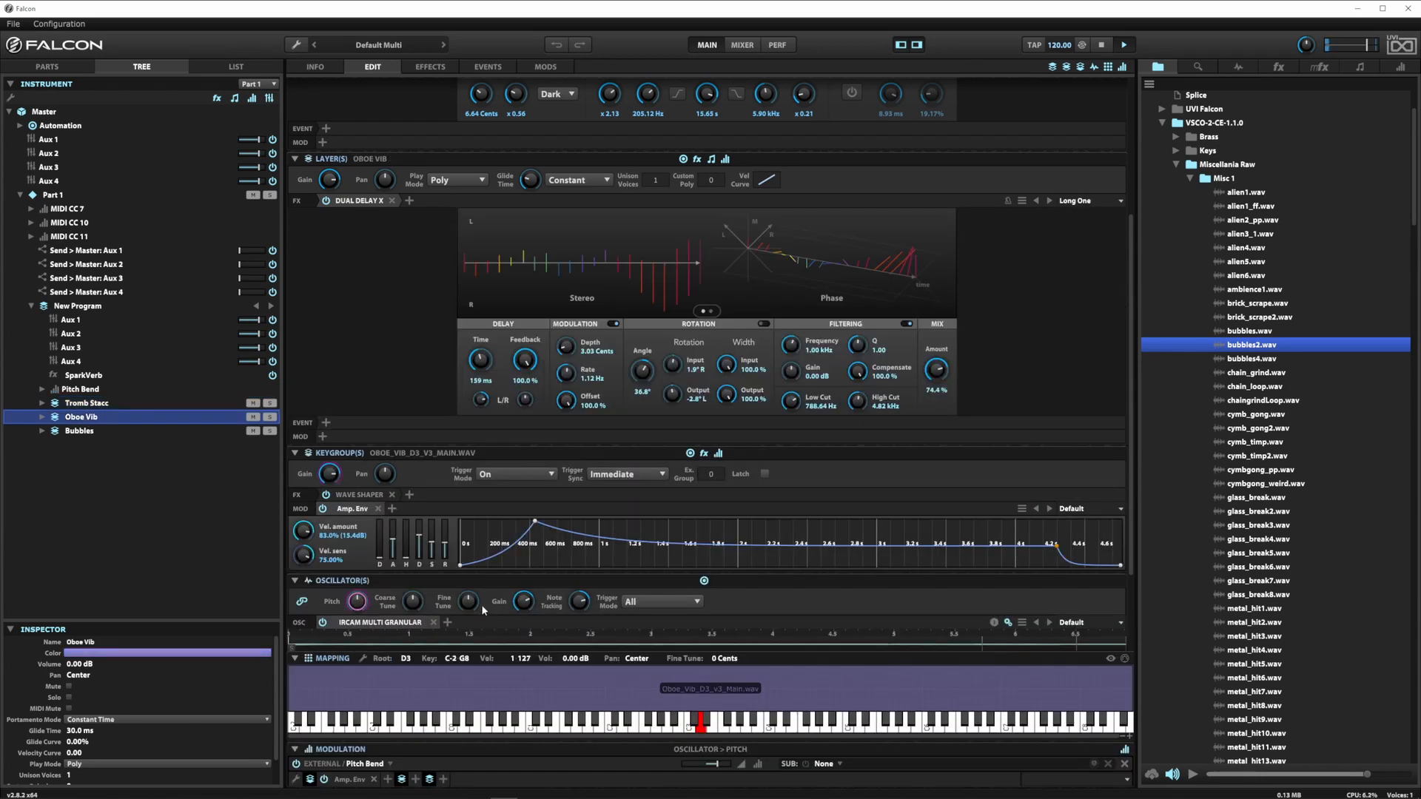
click(78, 431)
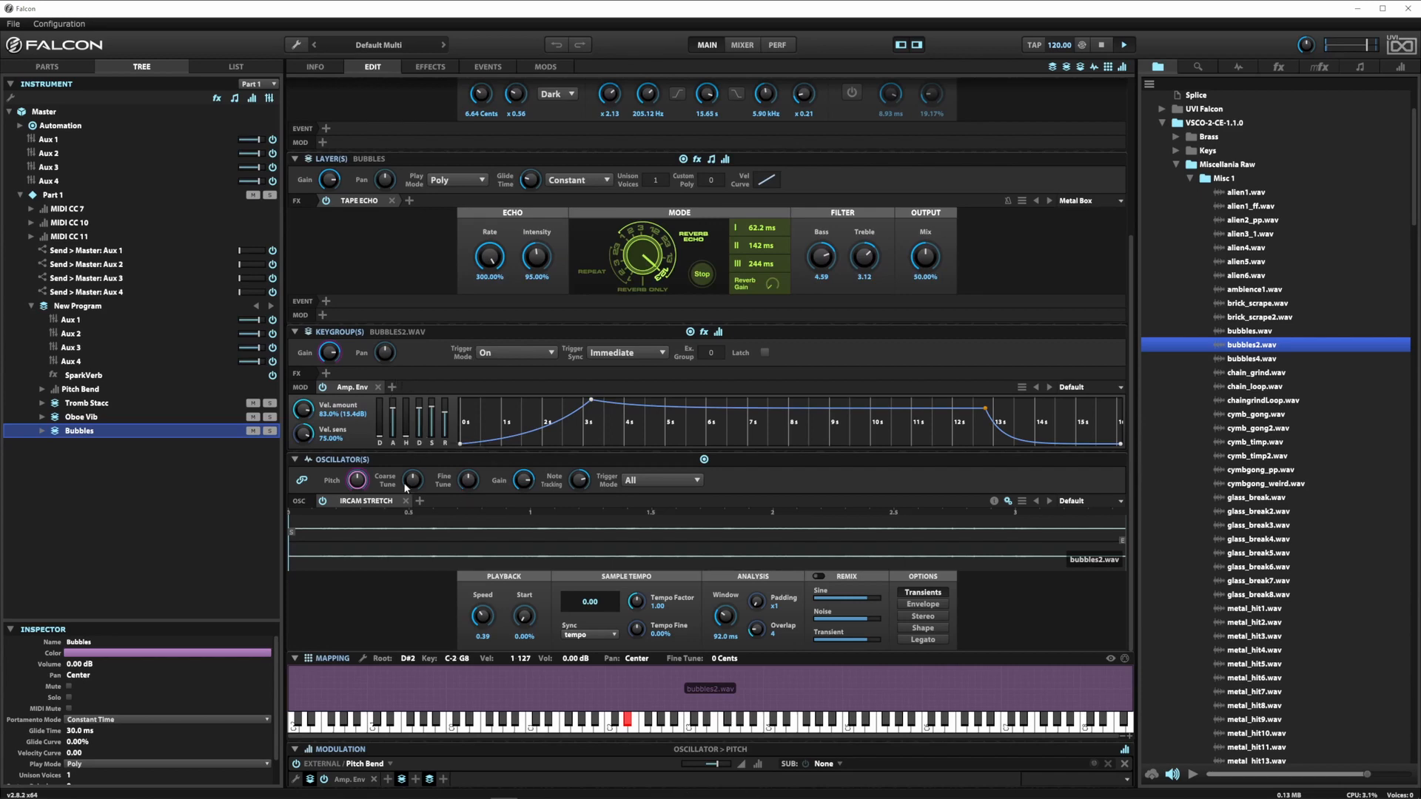
click(326, 374)
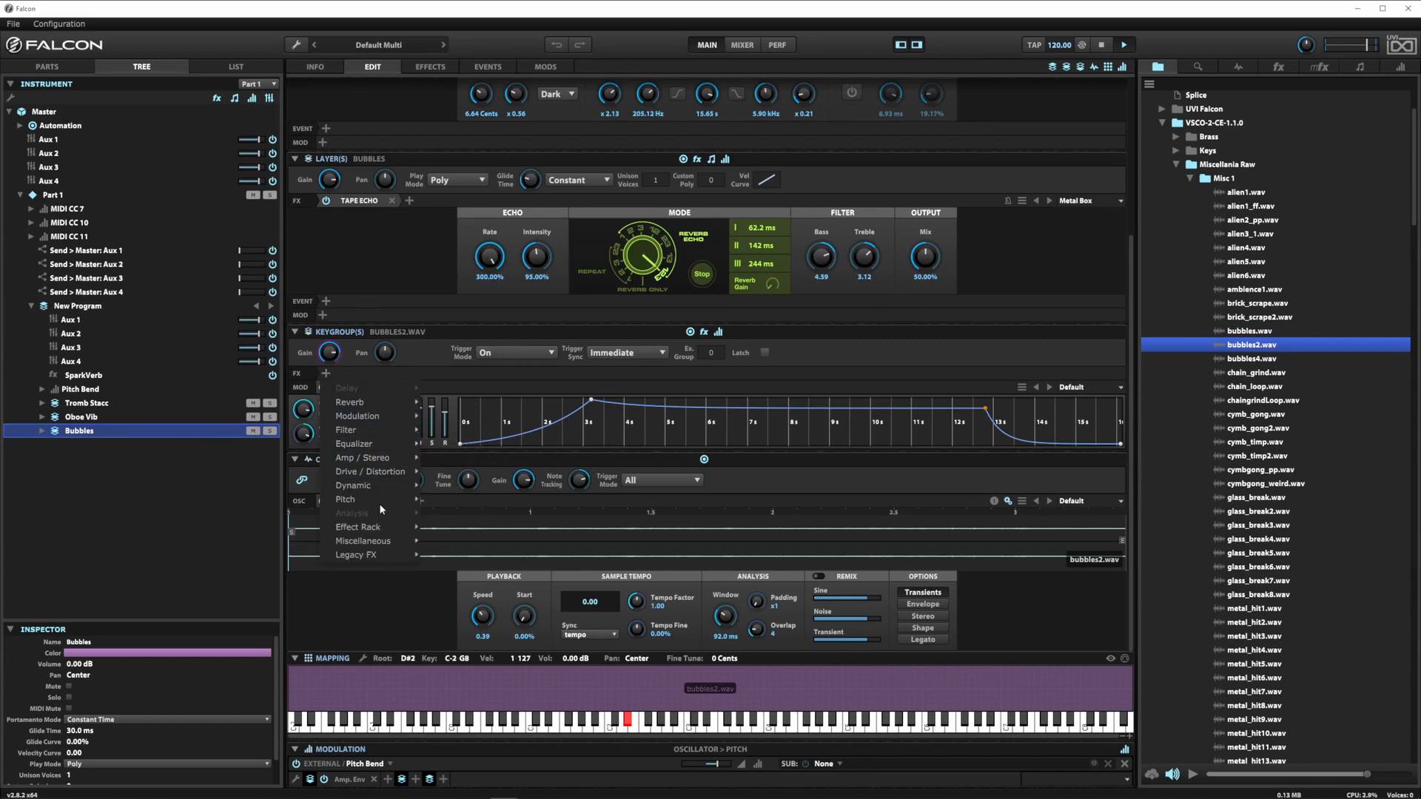
mouse_move(386, 463)
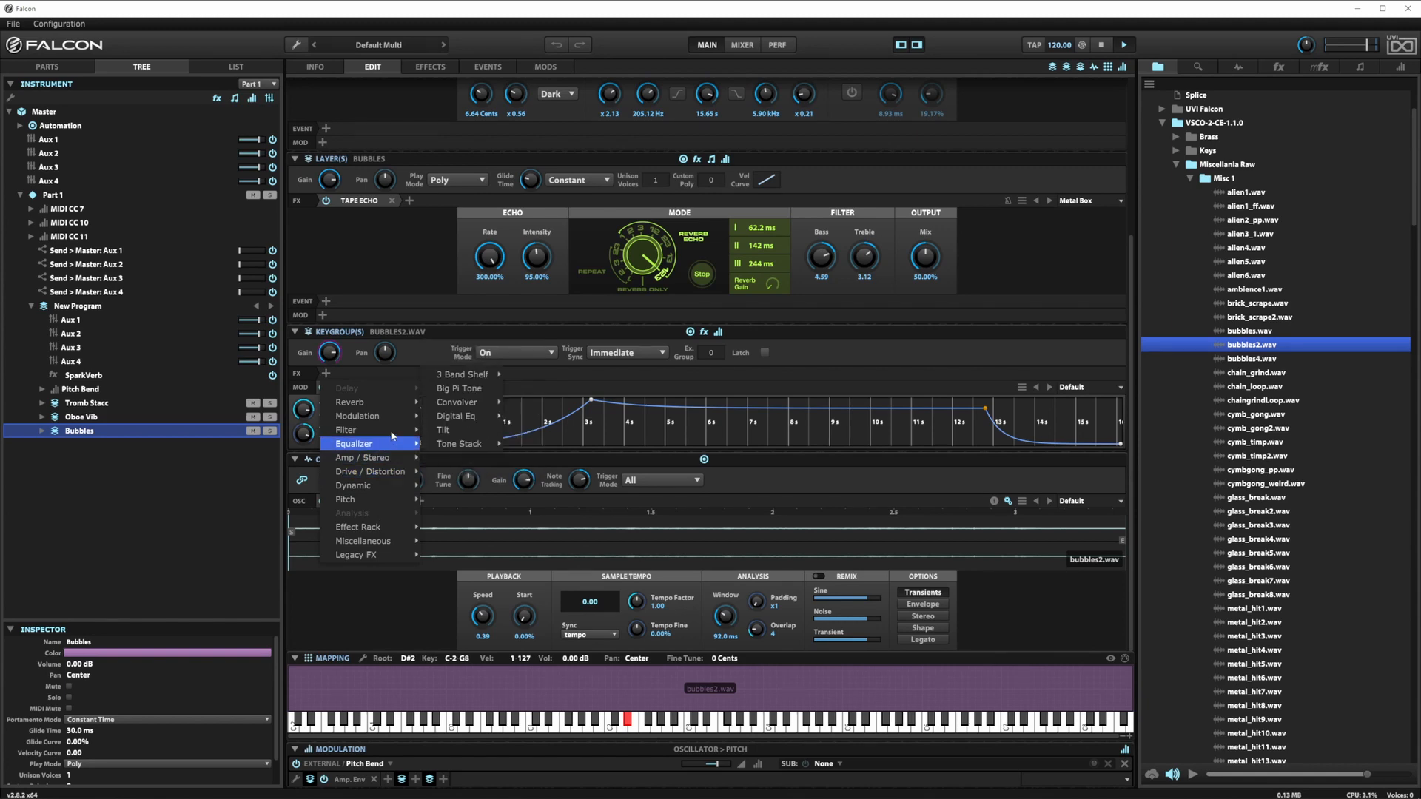
mouse_move(392, 436)
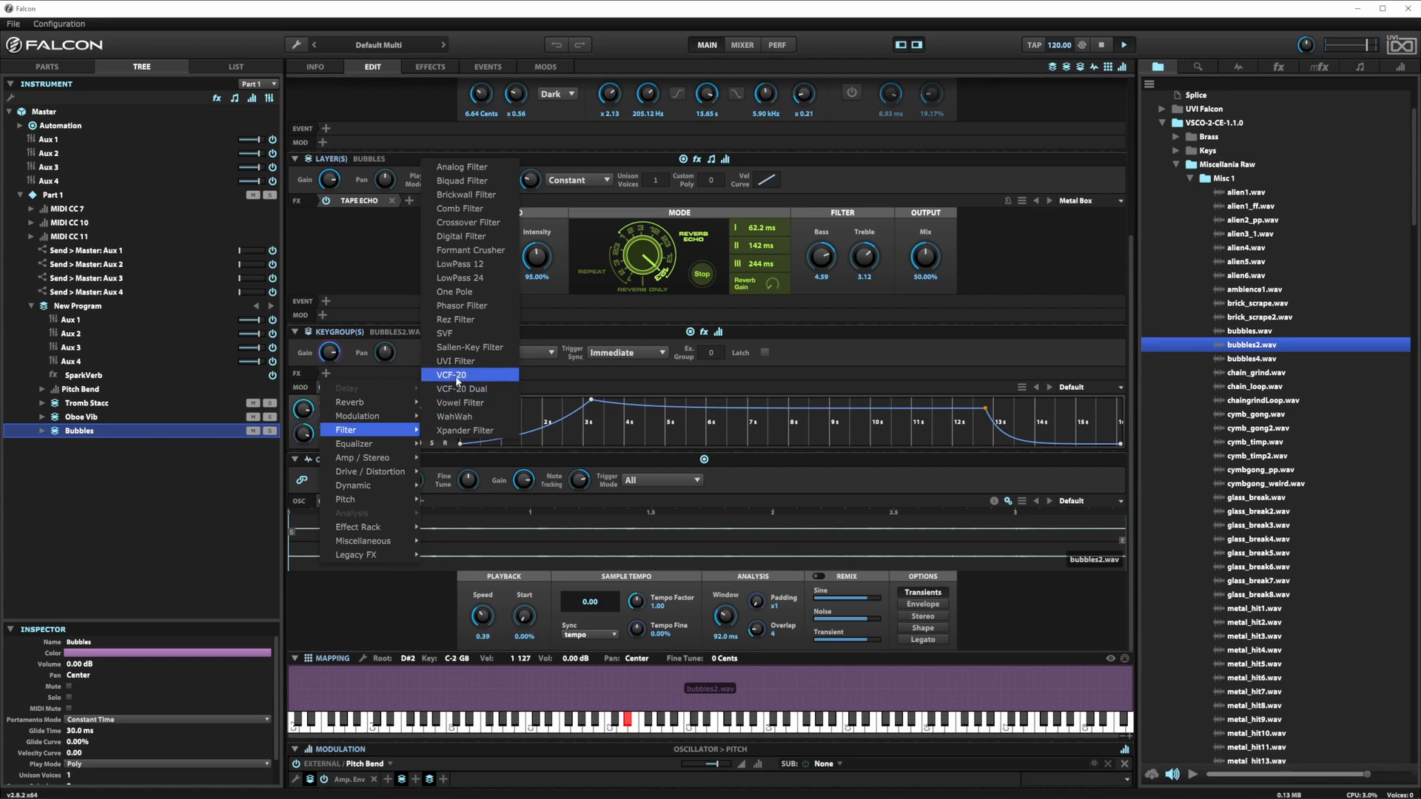
click(462, 376)
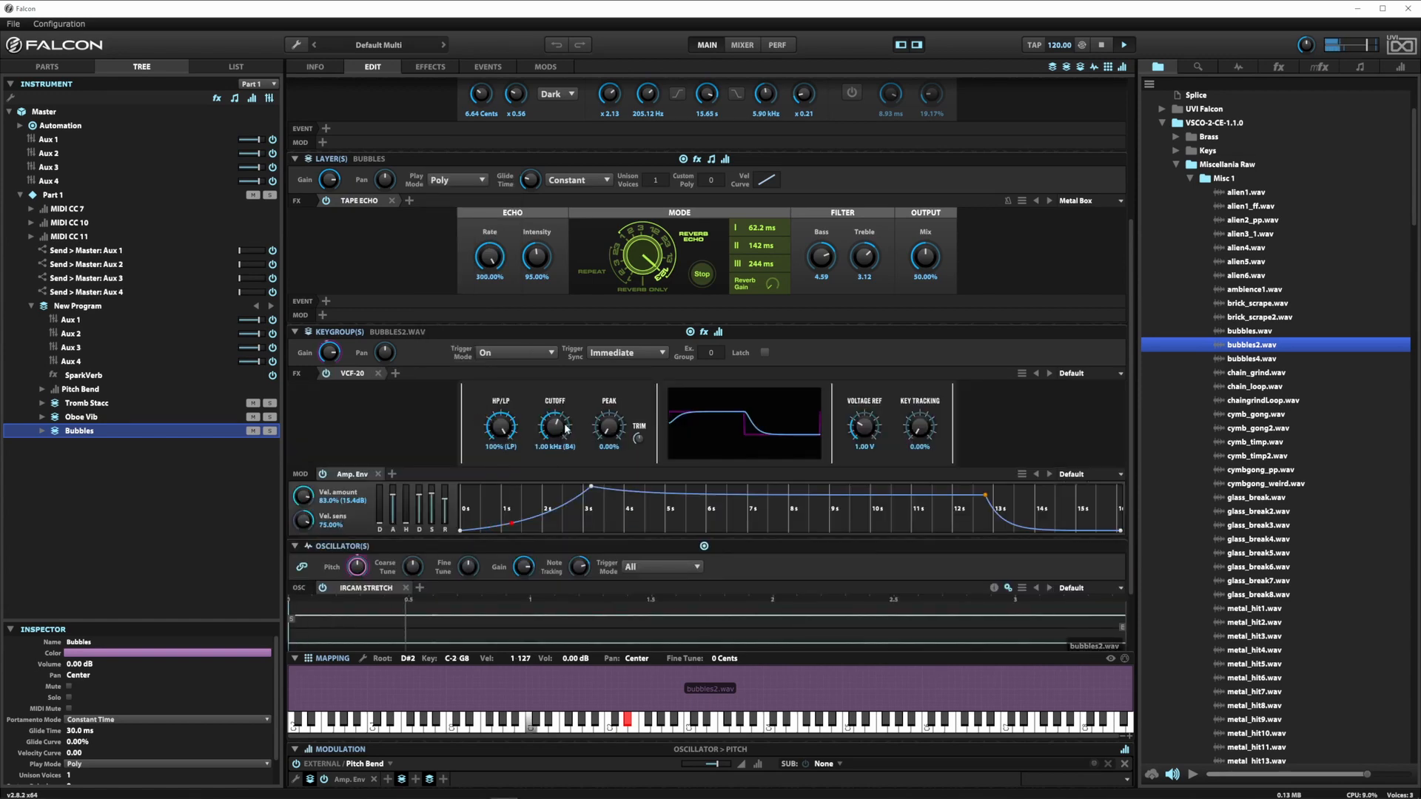
mouse_move(565, 427)
mouse_down()
mouse_move(563, 410)
mouse_move(543, 424)
mouse_up()
click(396, 376)
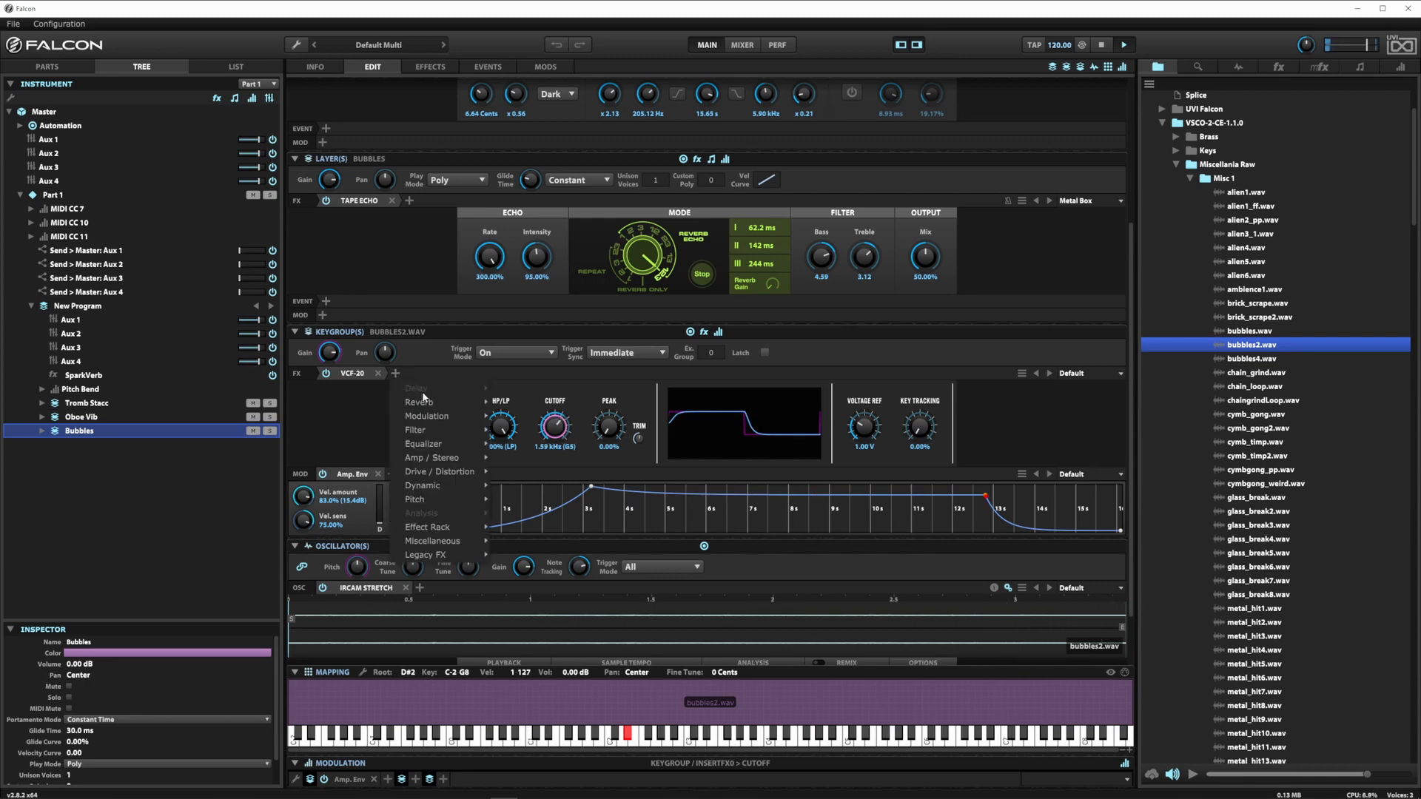
mouse_move(444, 486)
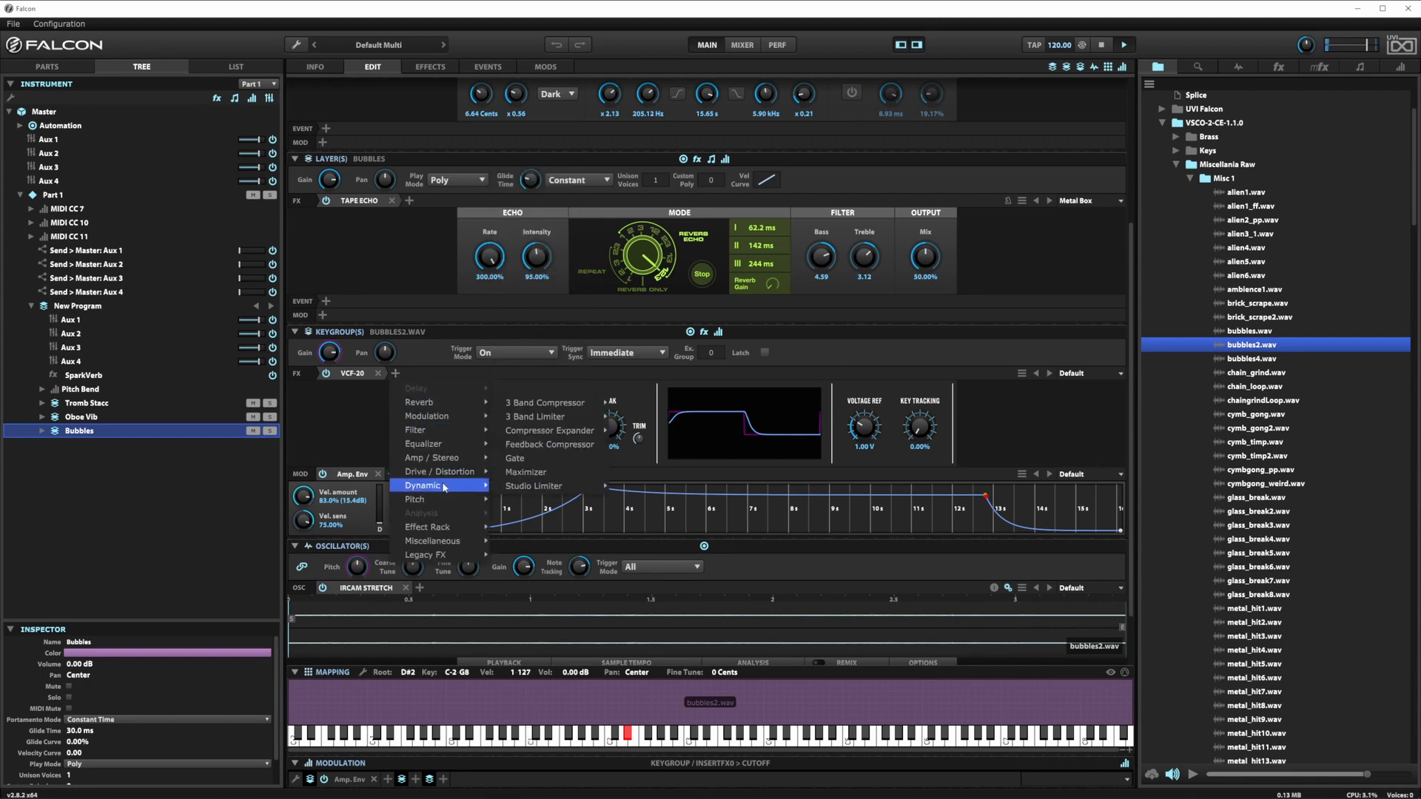
click(371, 446)
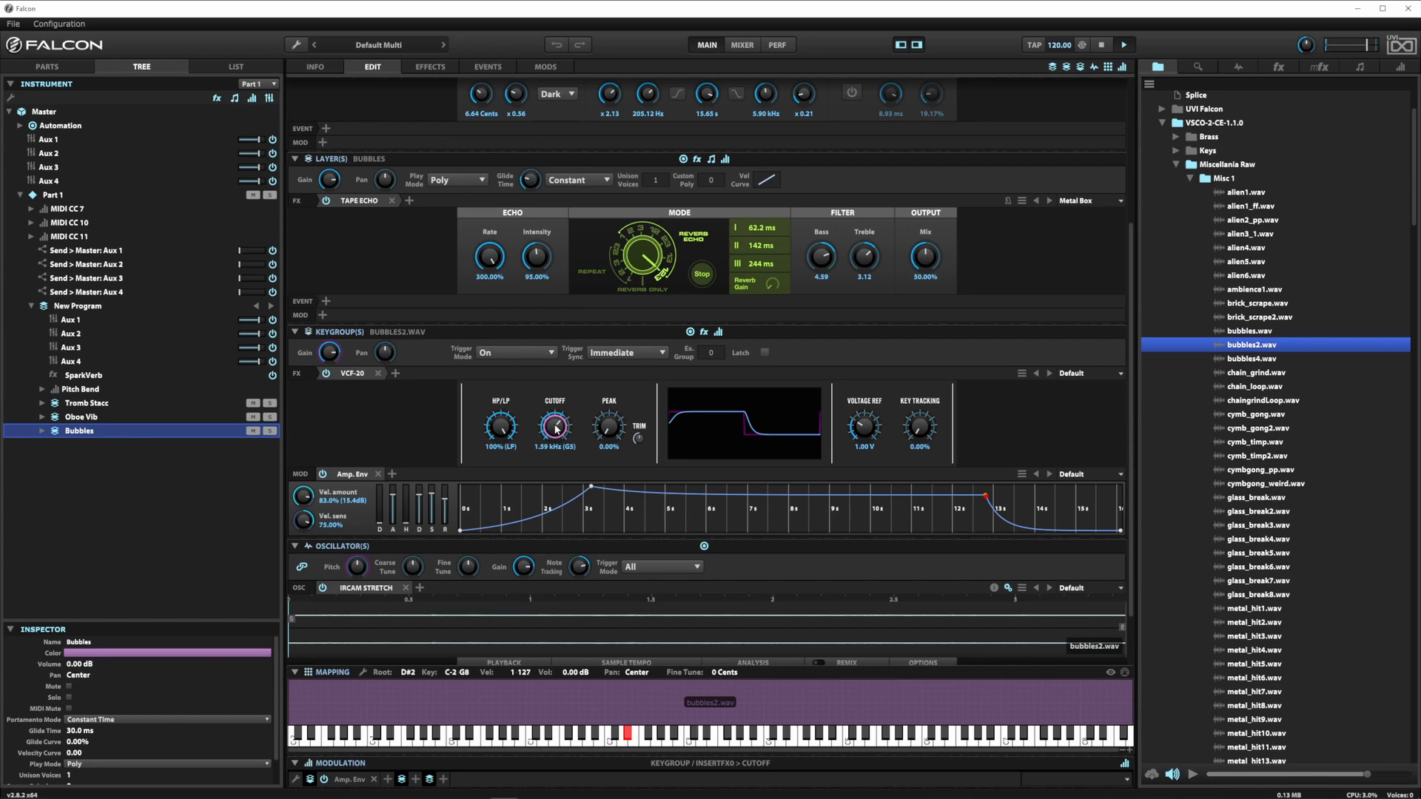
Step: Add a new keygroup LFO to the Bubbles VCF-20 cutoff, with frequency 0.10 Hz and depth about 39.5%
right_click(553, 431)
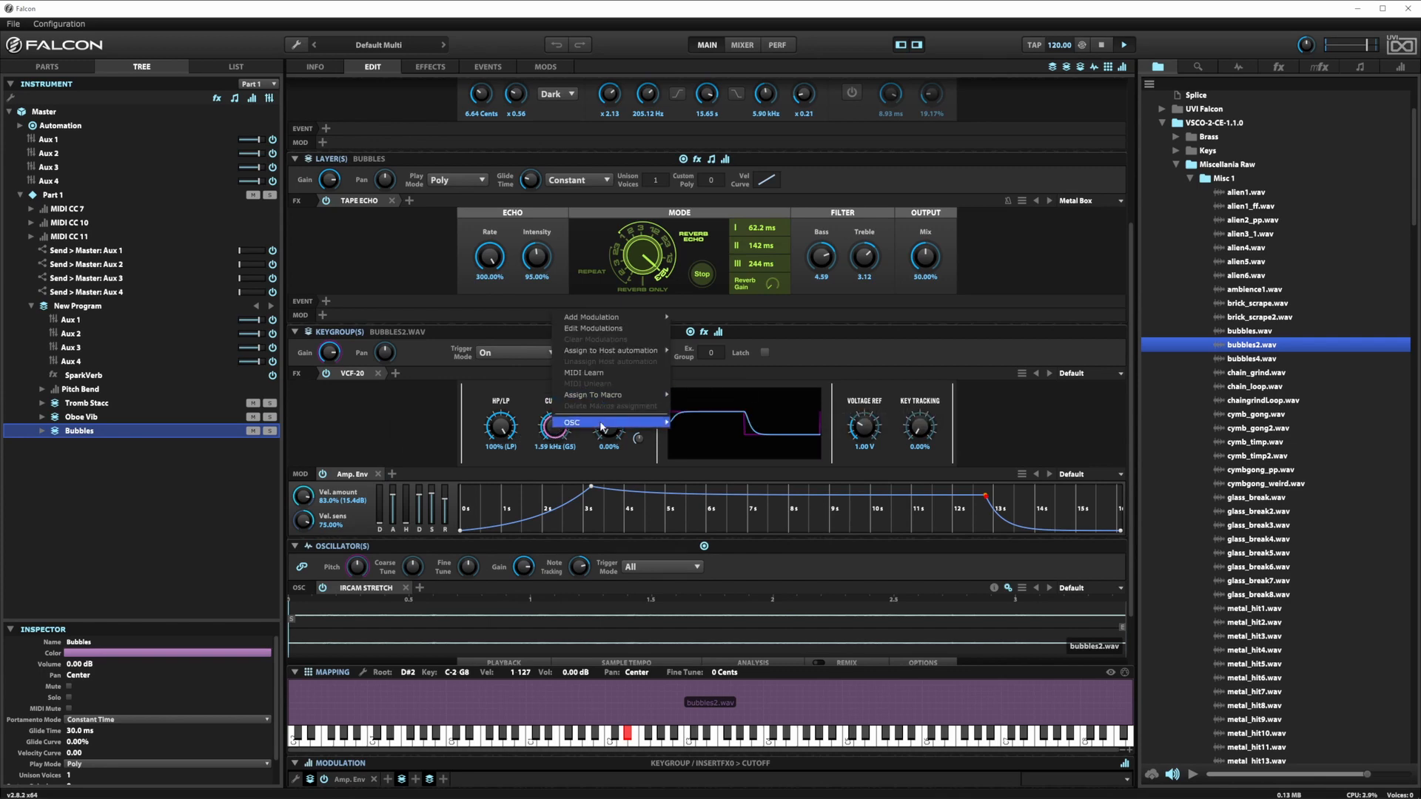
mouse_move(606, 400)
mouse_move(621, 319)
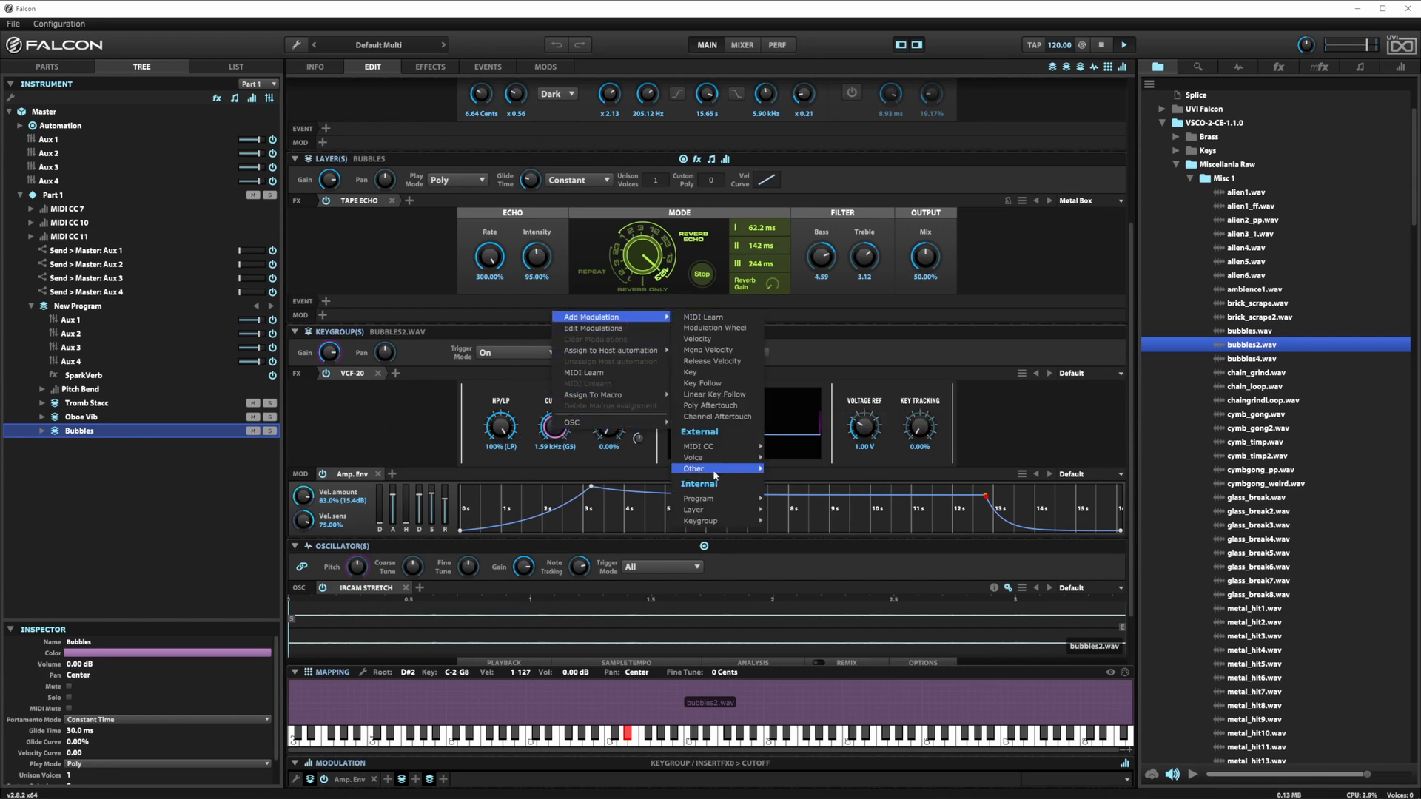
mouse_move(712, 524)
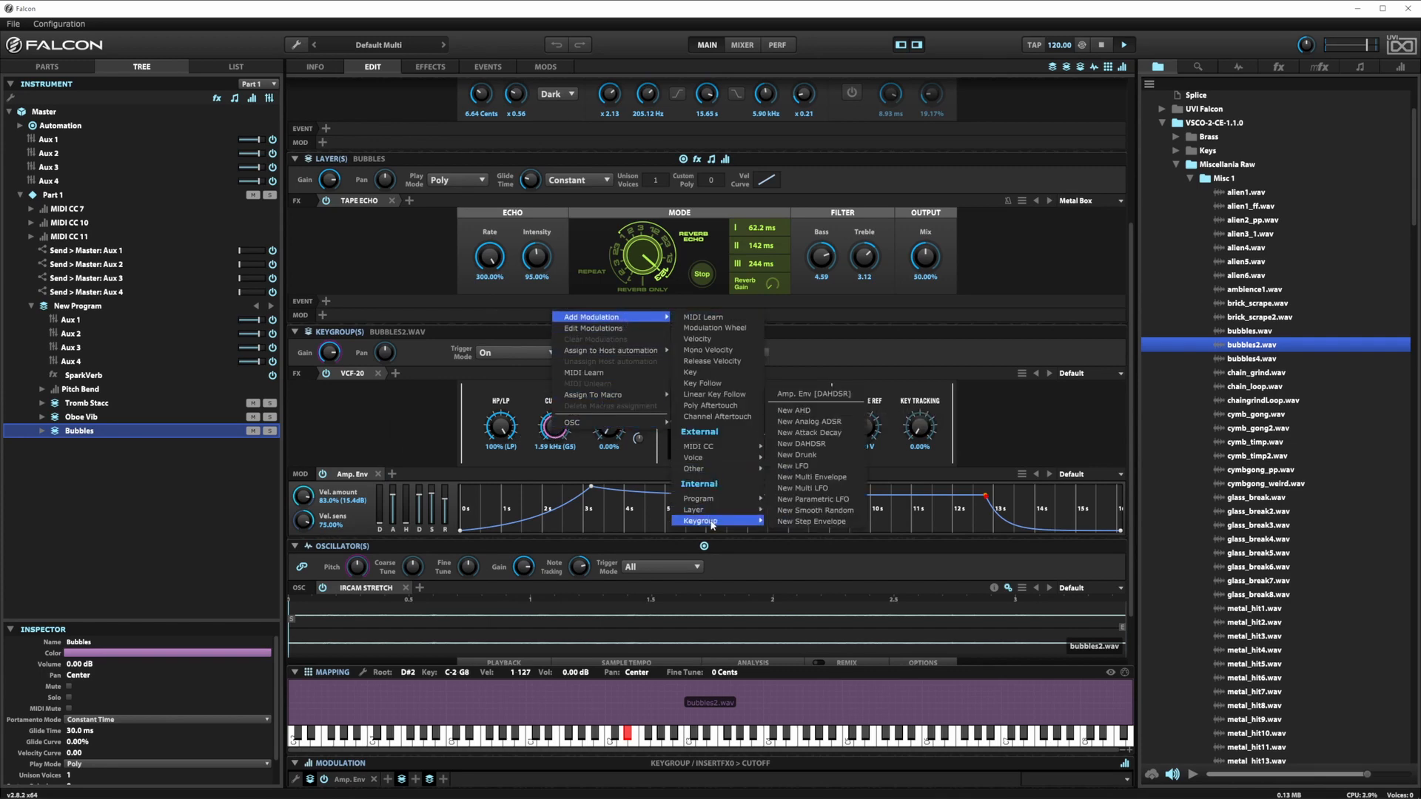
click(813, 467)
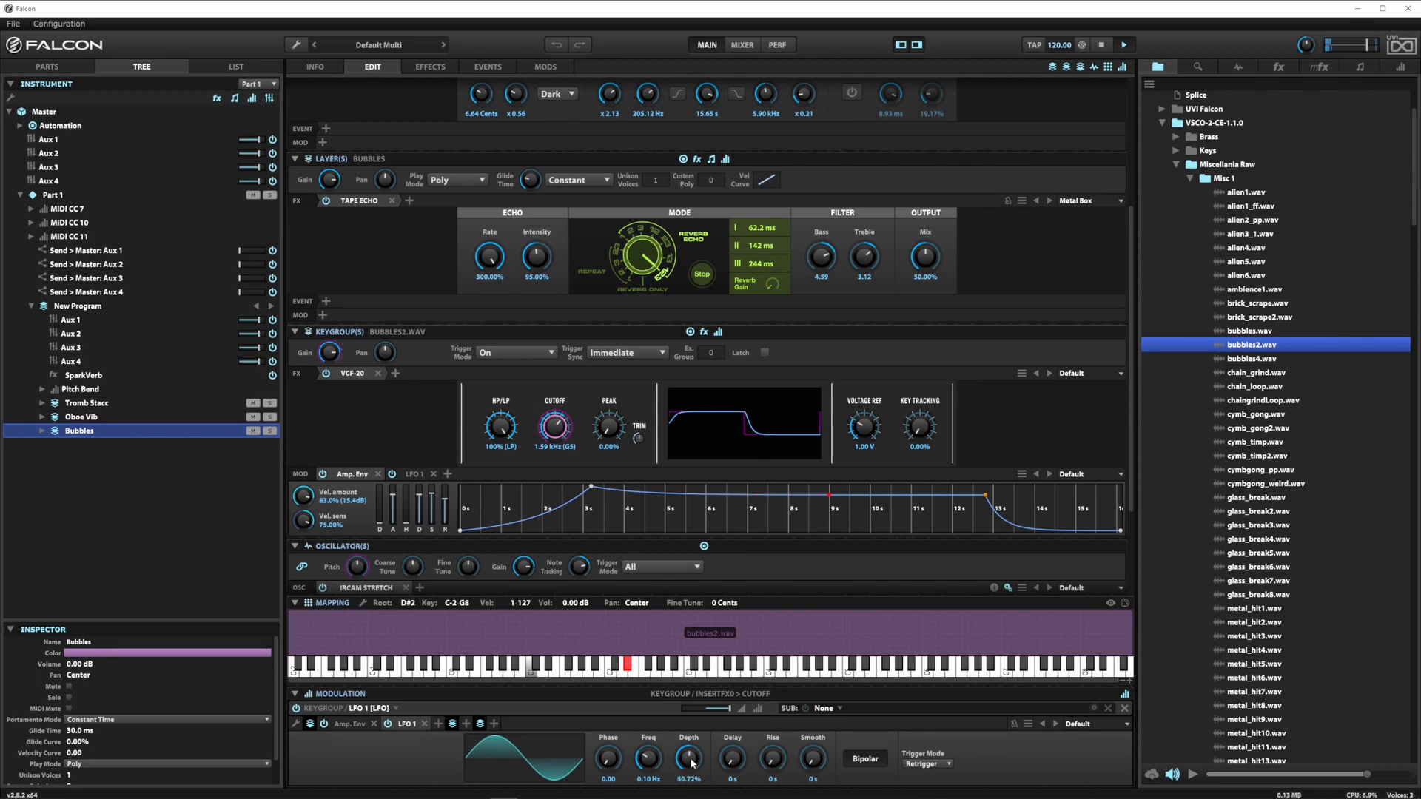
drag(688, 779, 689, 768)
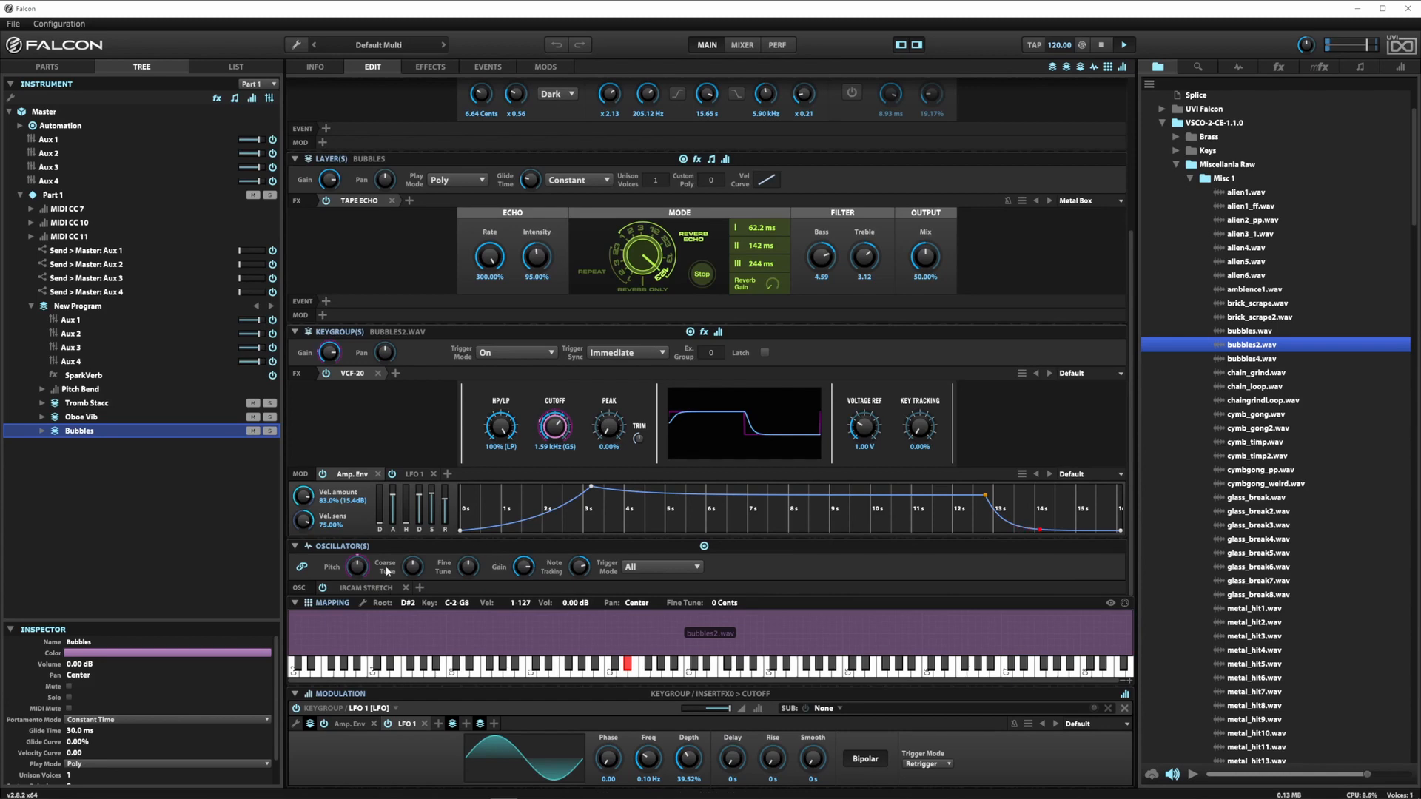
Step: Shorten the Bubbles amp envelope's attack and switch its oscillator from IRCAM Stretch to IRCAM Granular with Forward-Backward looping
drag(396, 496, 399, 502)
click(355, 603)
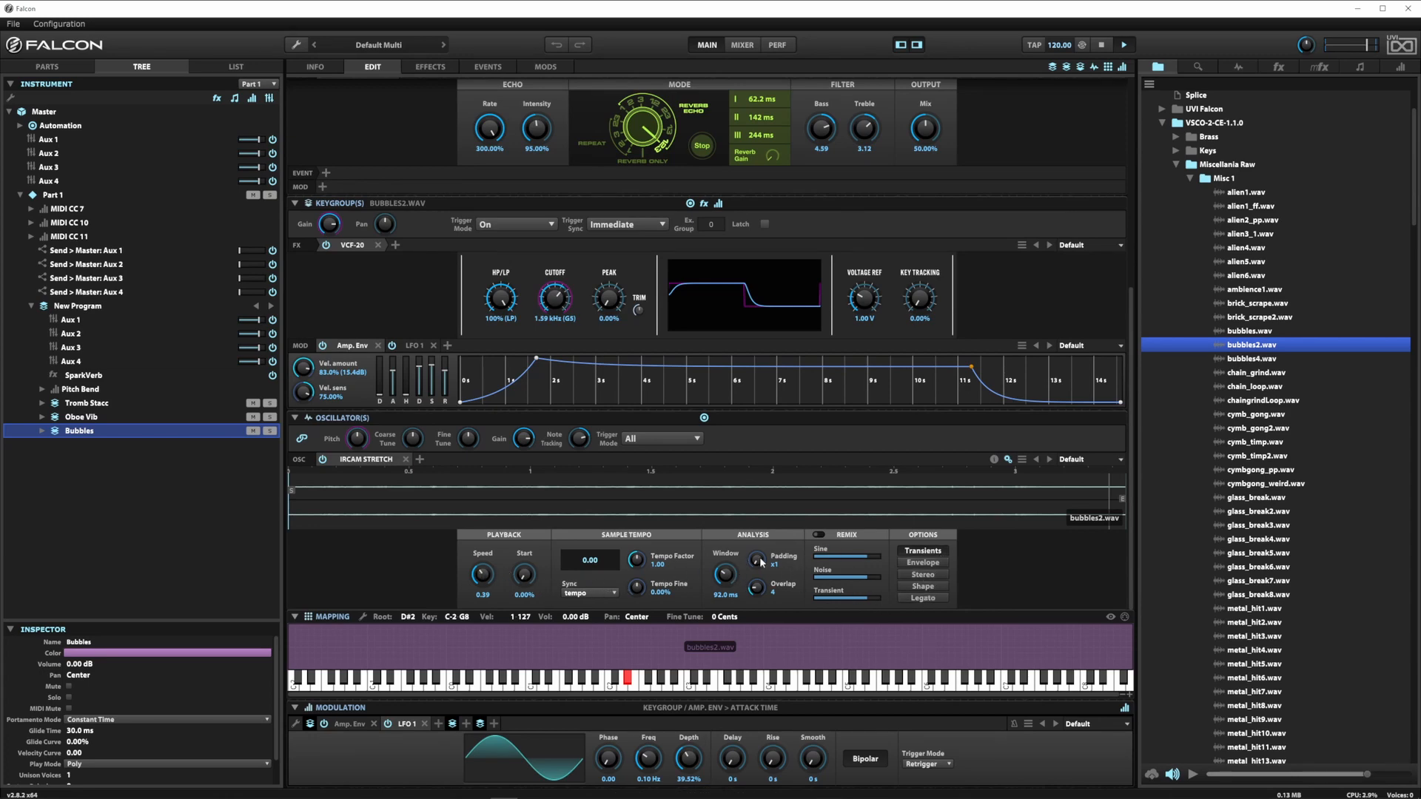
click(375, 460)
click(367, 495)
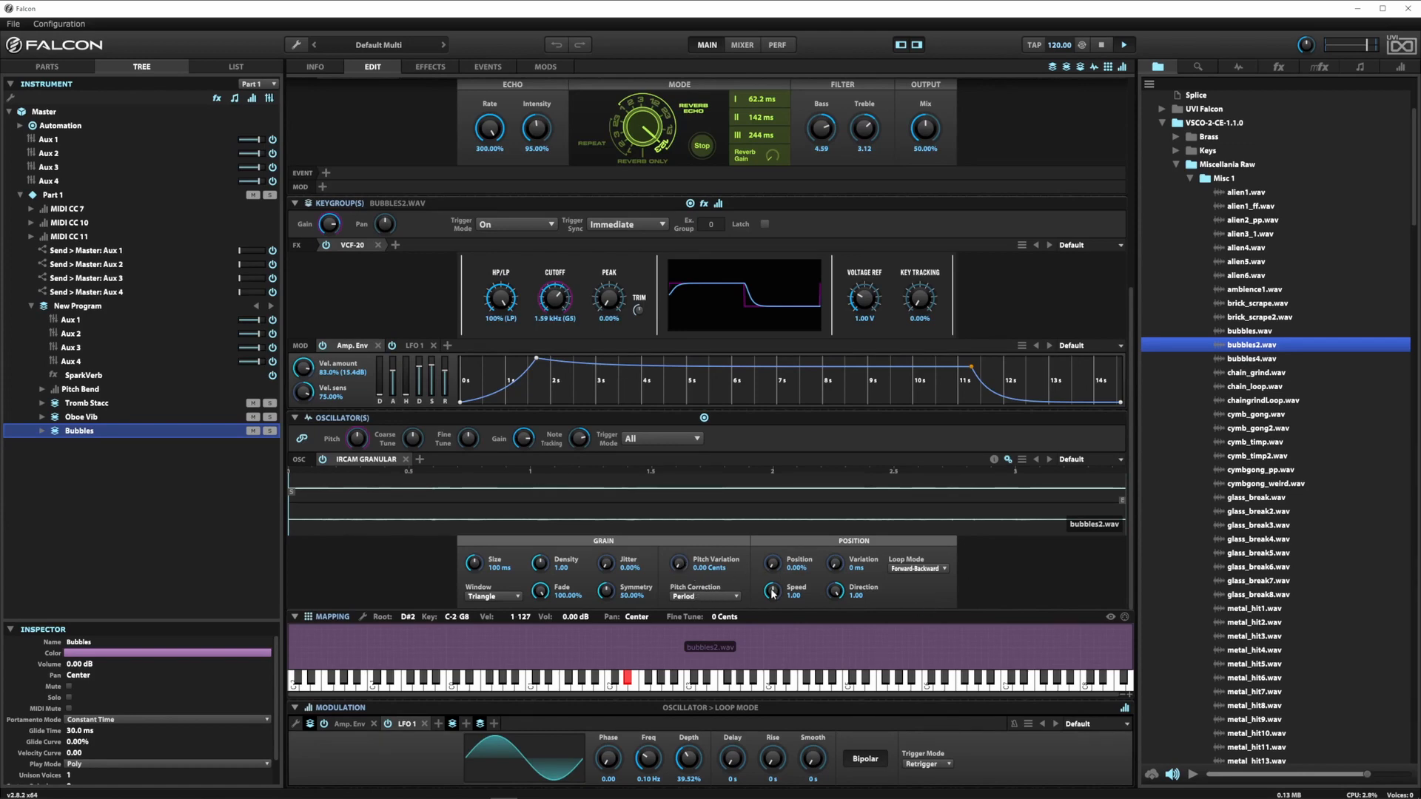
Step: Set the Bubbles granular oscillator's position speed to 0.30 and its pitch variation to about 5.6 cents
drag(772, 592, 774, 629)
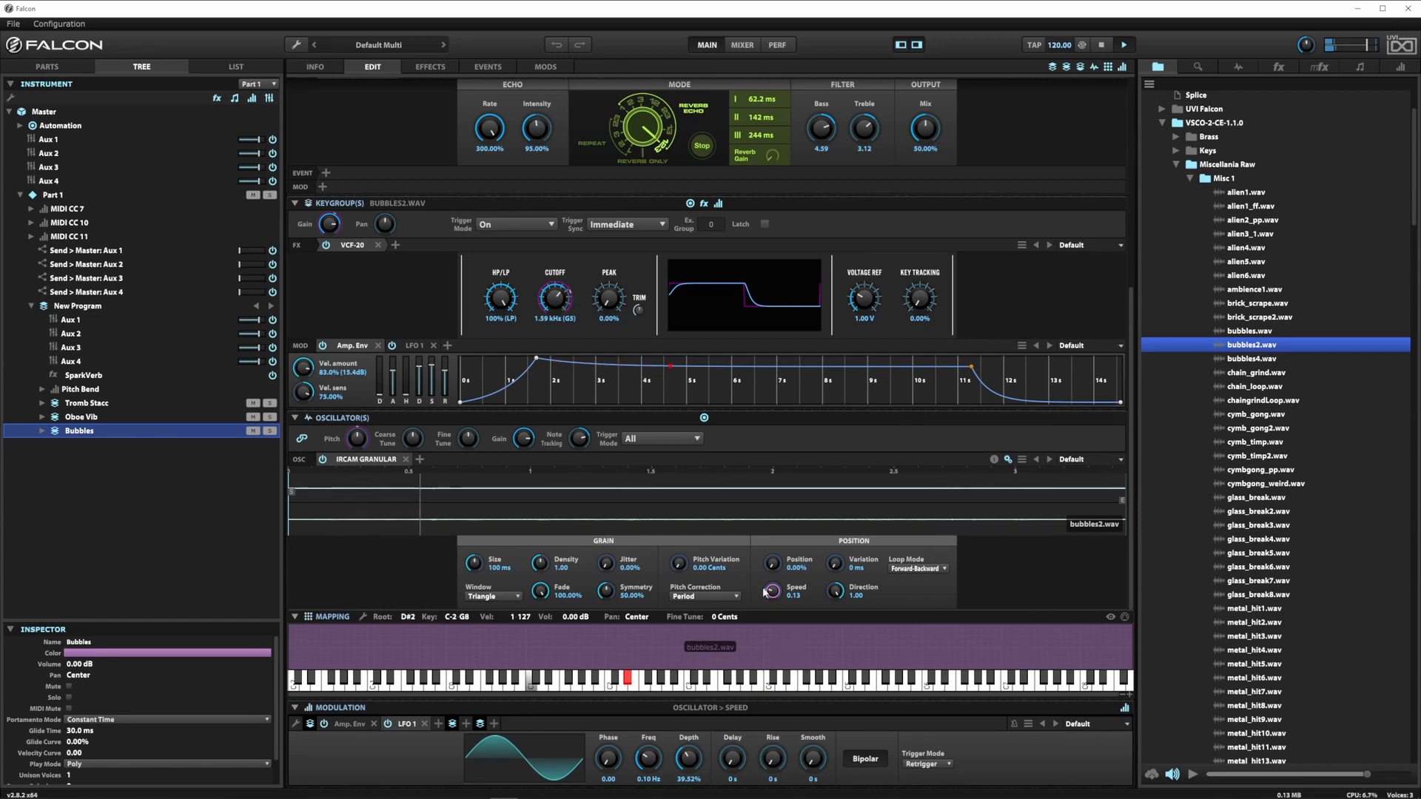
drag(764, 592, 772, 583)
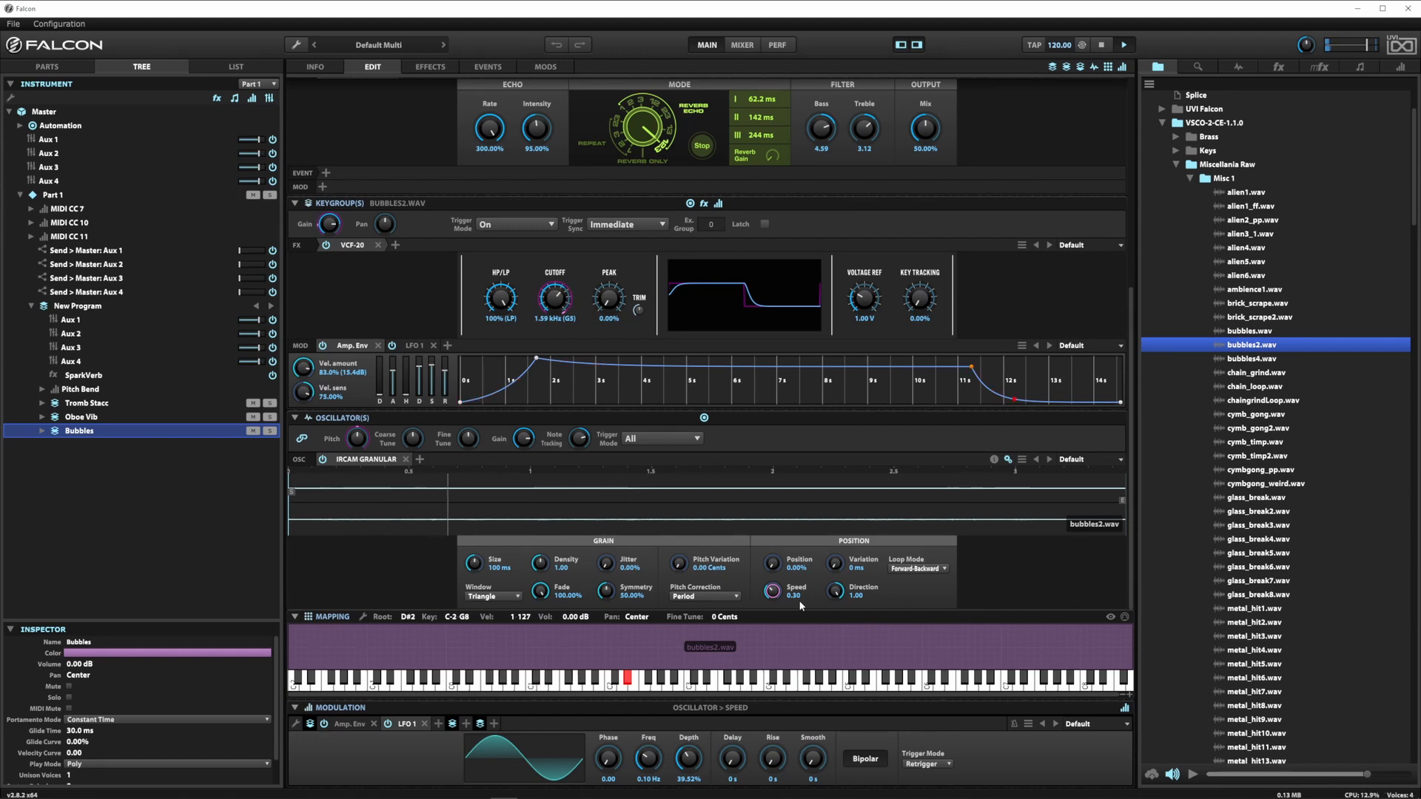
drag(683, 566, 678, 531)
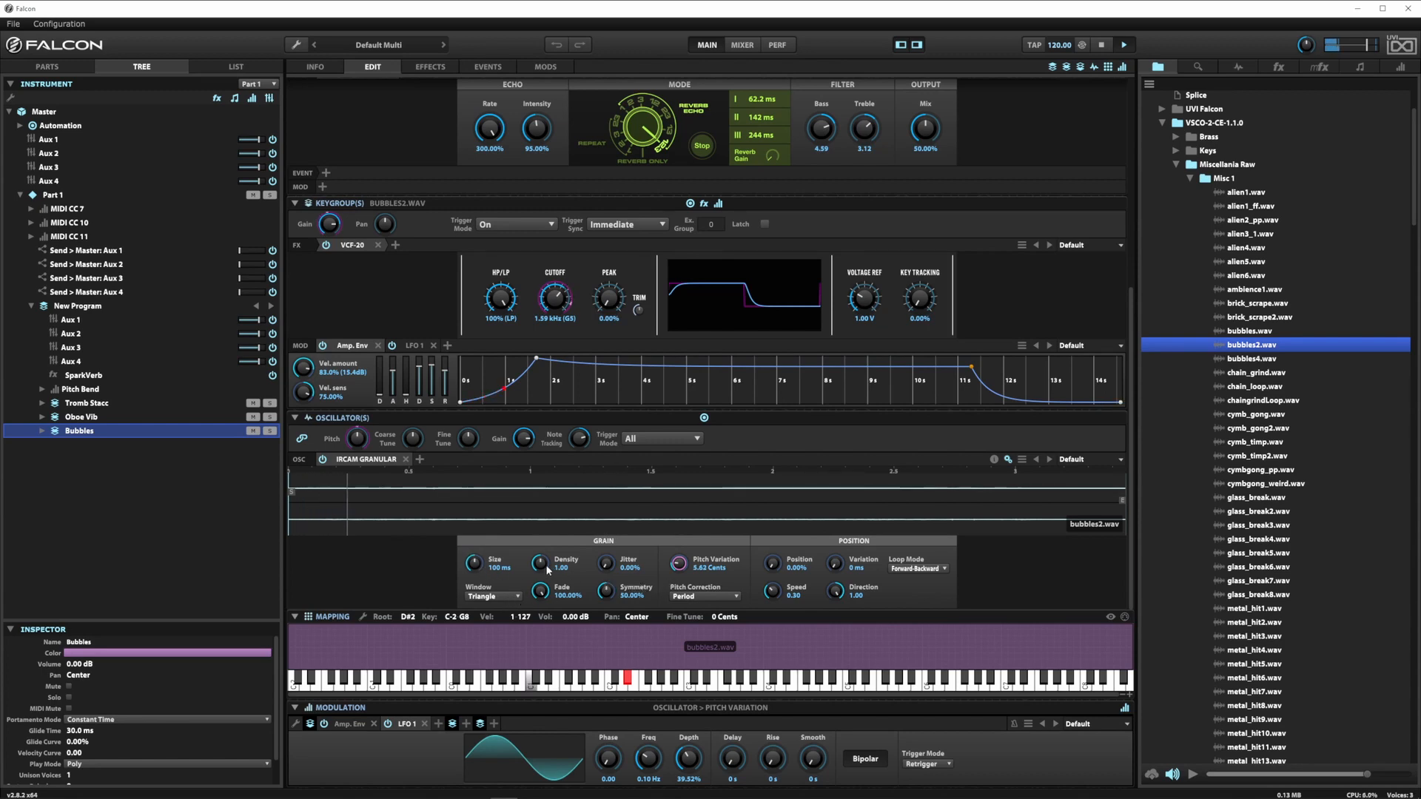
Step: Set the Bubbles grain density to 2.61, size to 200 ms, jitter to 24.96% and fade to 78.24%, using a Squared window
drag(540, 563, 492, 545)
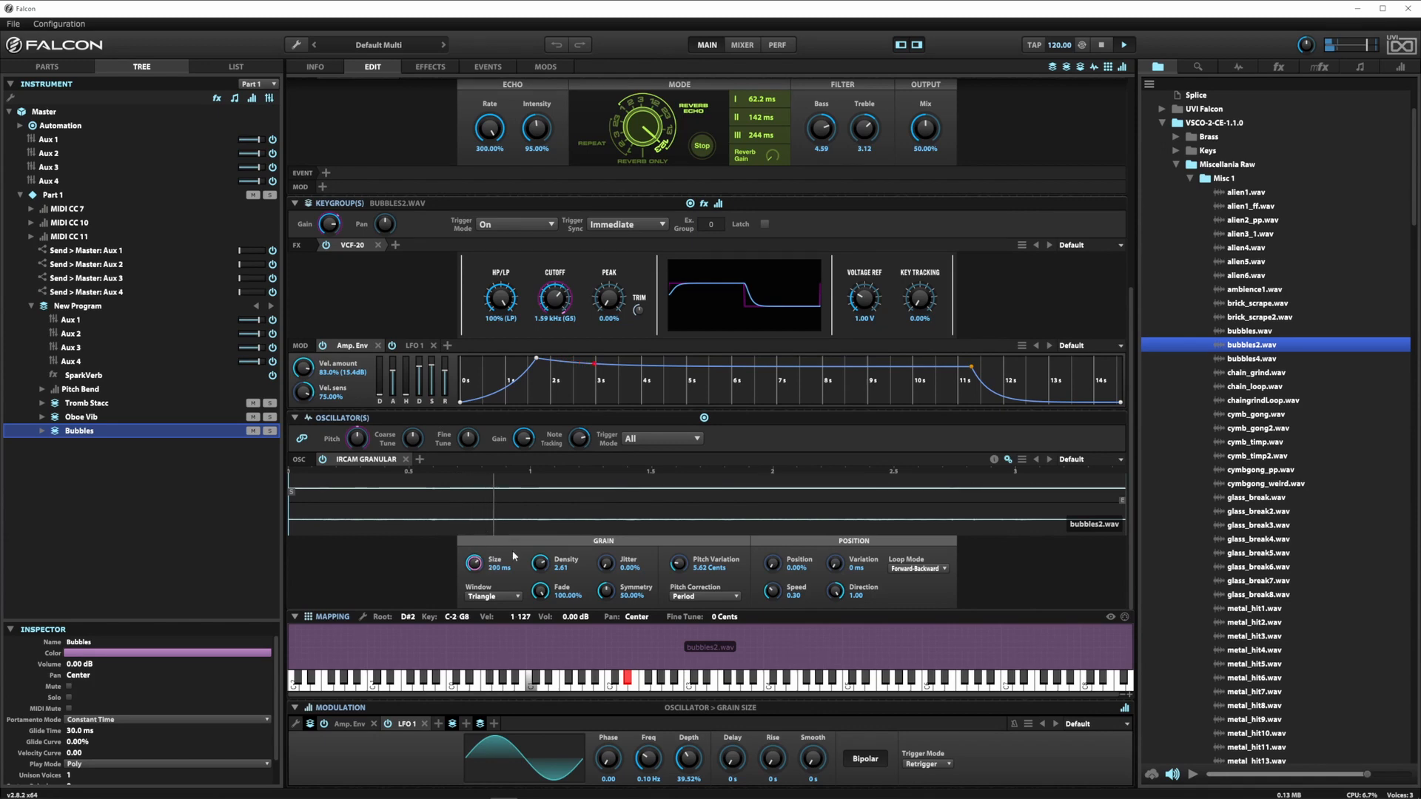
drag(621, 571, 620, 551)
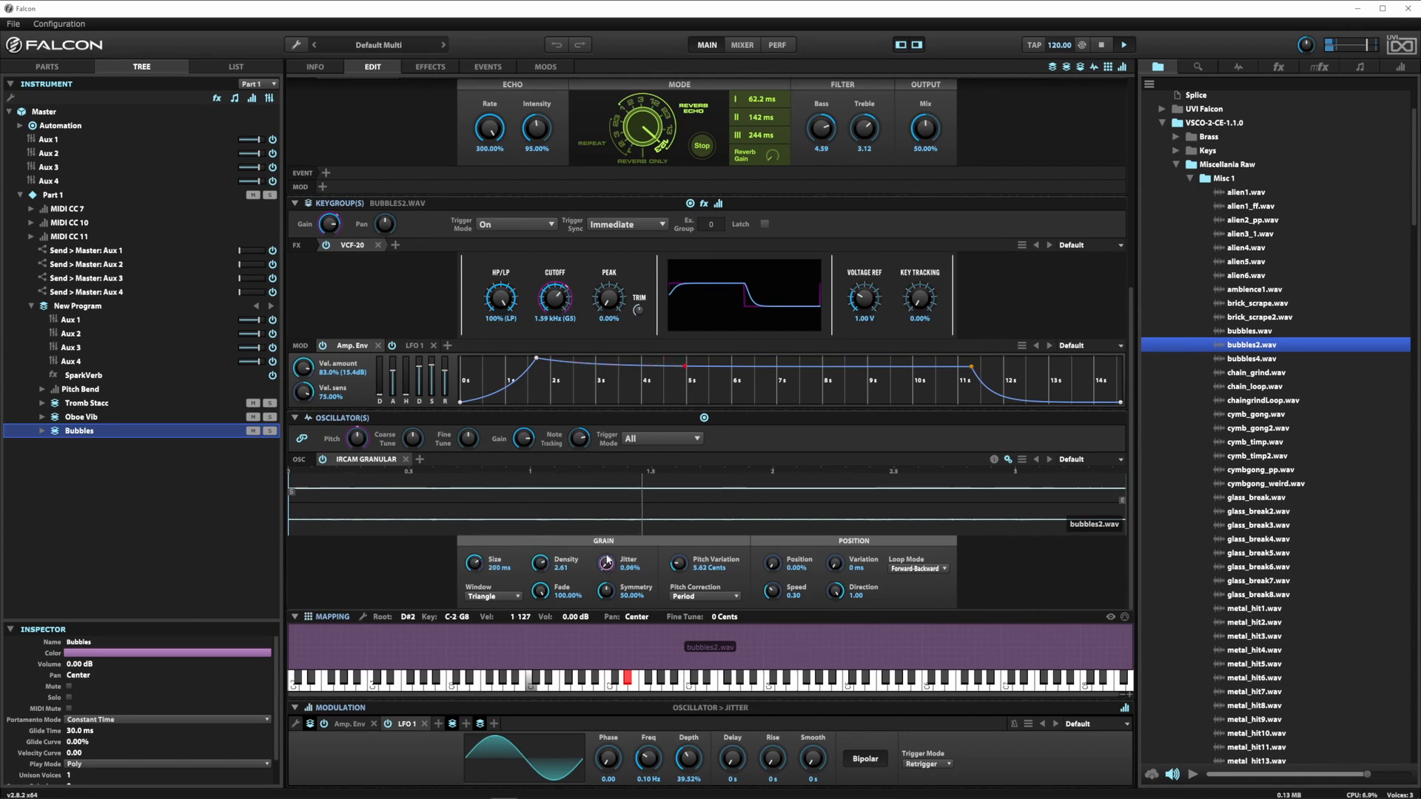
click(492, 597)
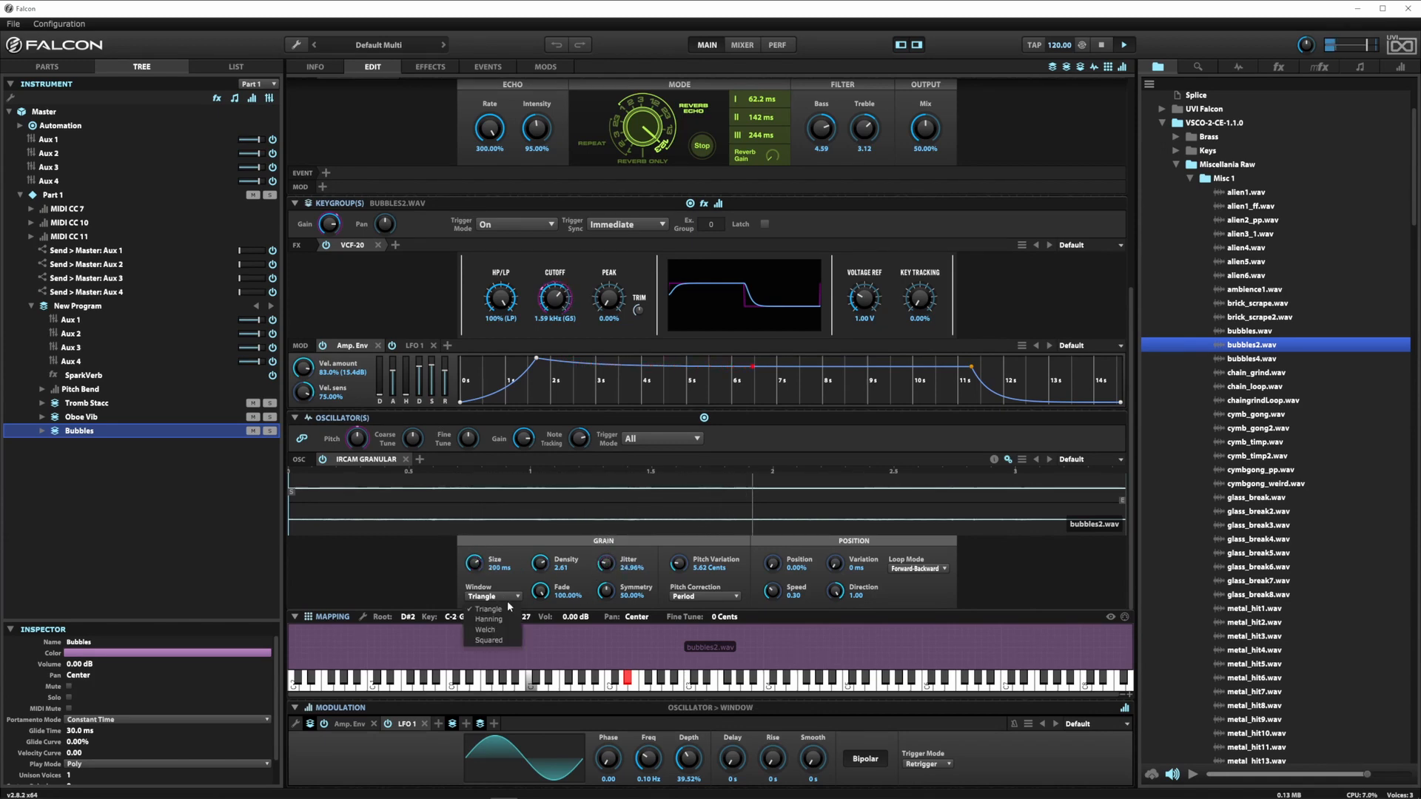
click(481, 633)
drag(566, 588, 548, 627)
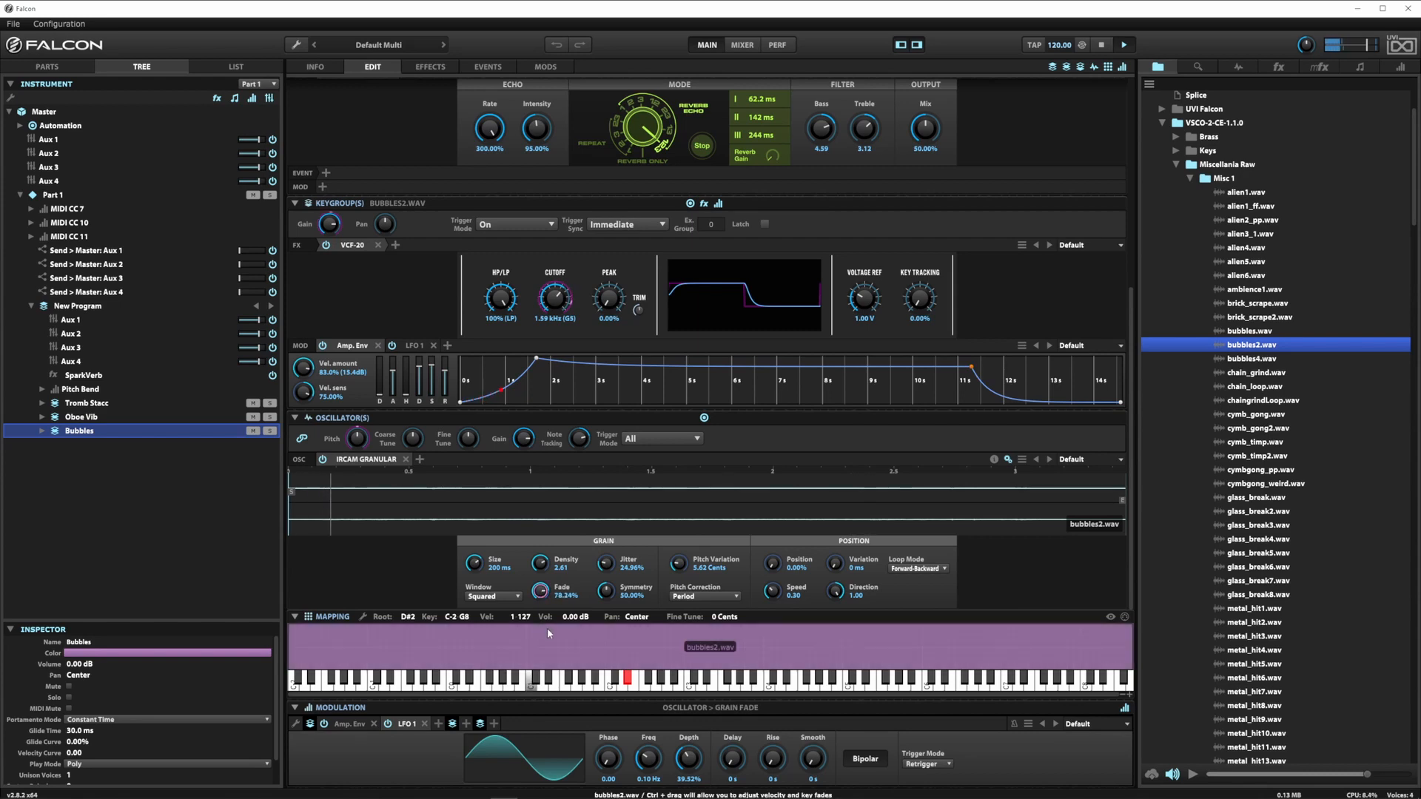
click(703, 597)
click(744, 580)
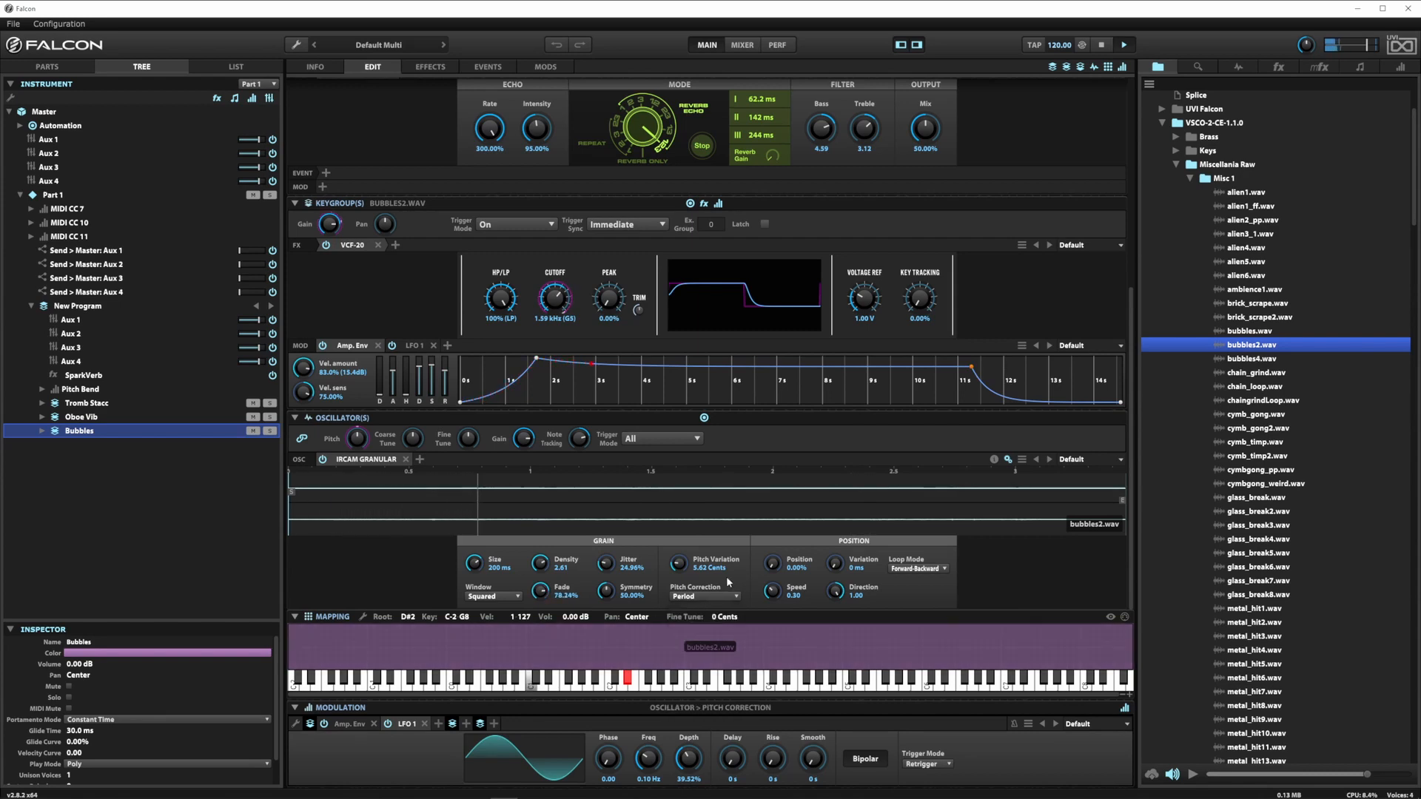
Step: Adjust the Bubbles oscillator's gain and raise the VCF-20 filter's peak to about 31.7%
drag(521, 439, 521, 450)
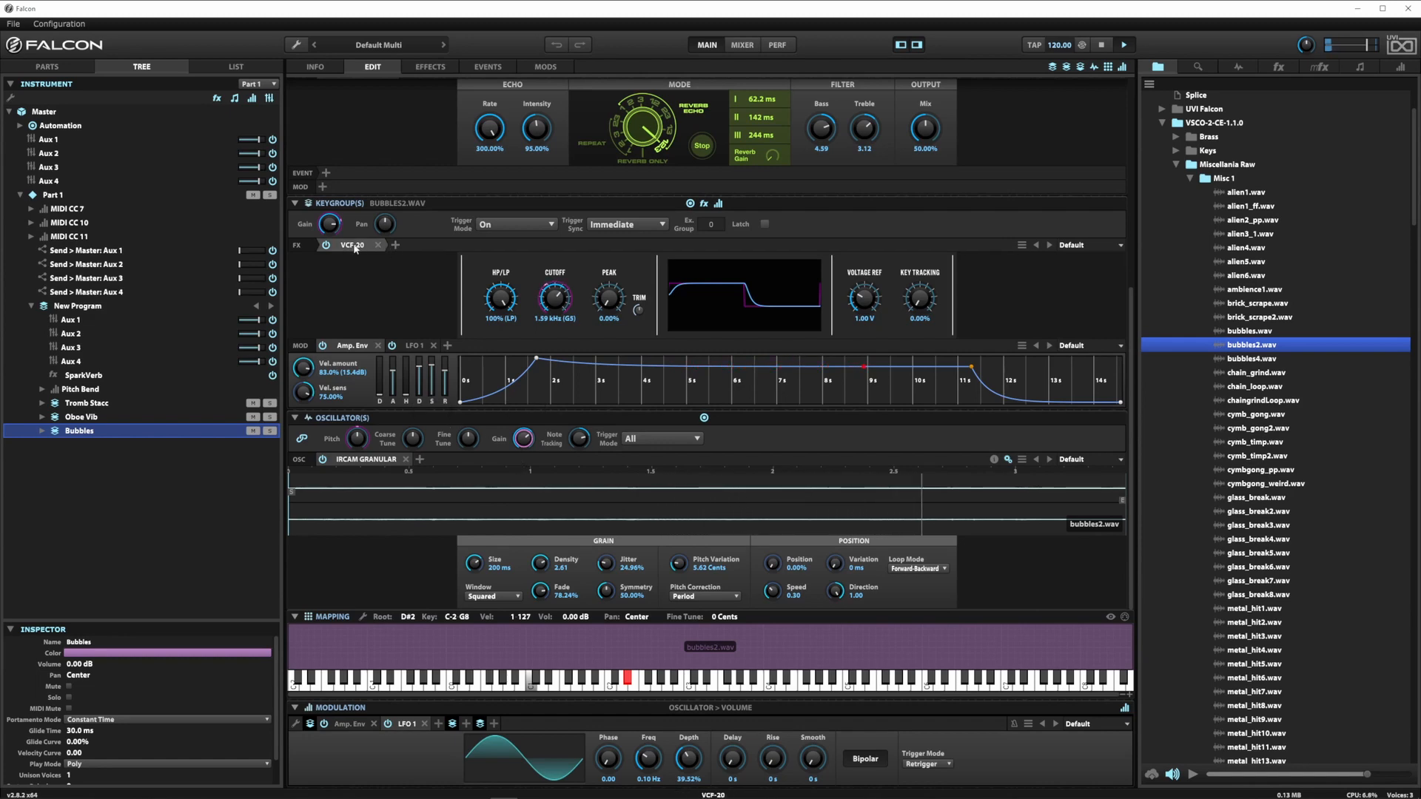
drag(613, 316, 593, 241)
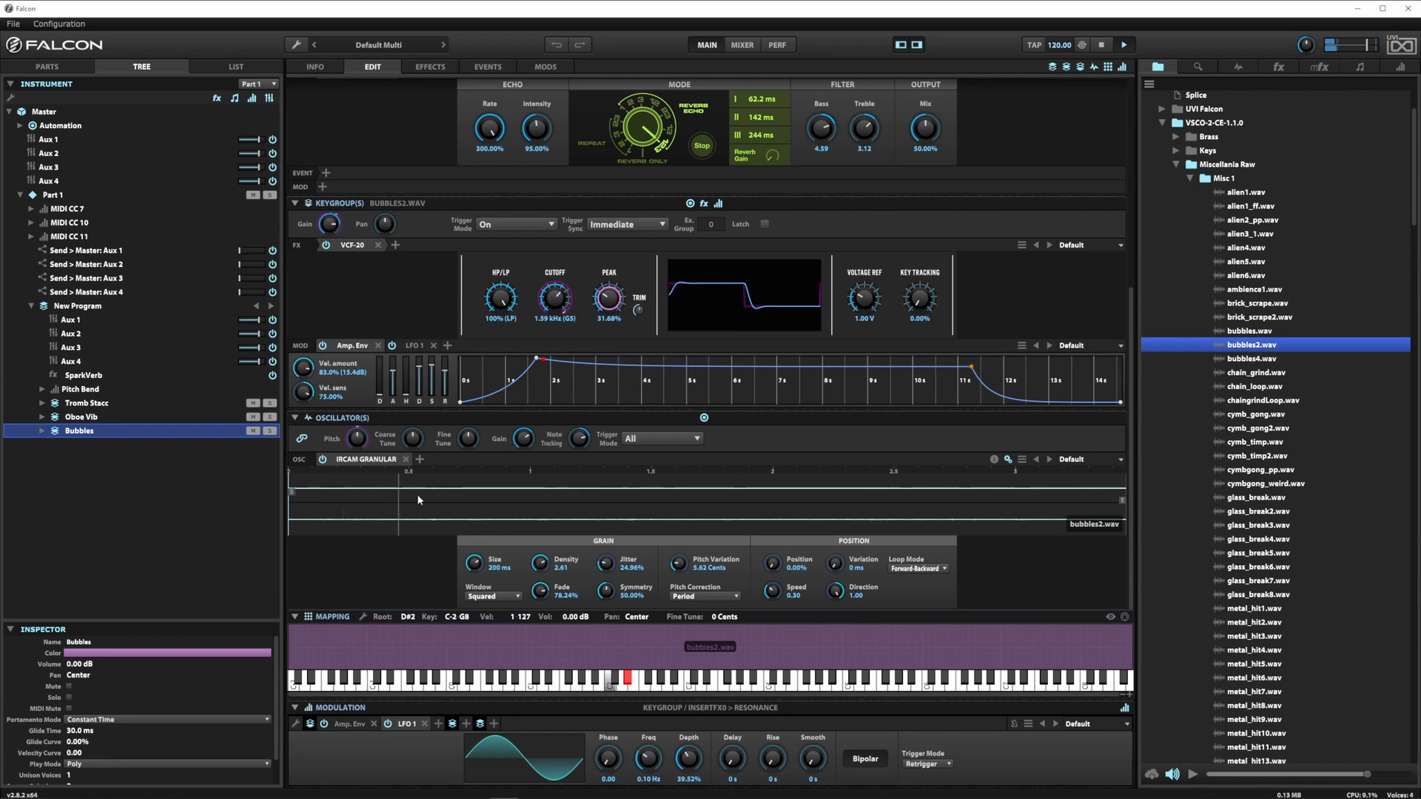
Step: Reduce the Oboe Vib layer's gain to -1.78 dB
click(81, 417)
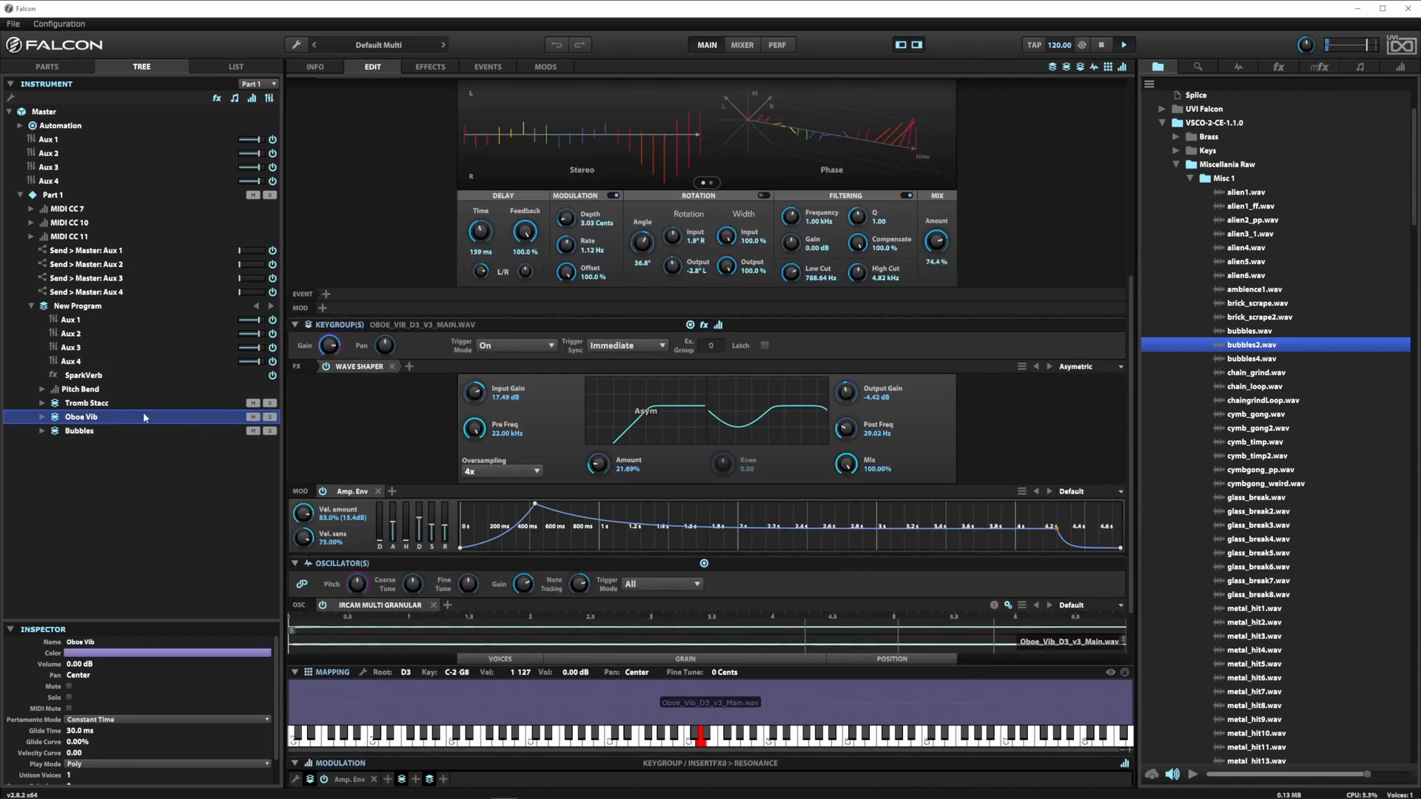
scroll(419, 394, up, 5)
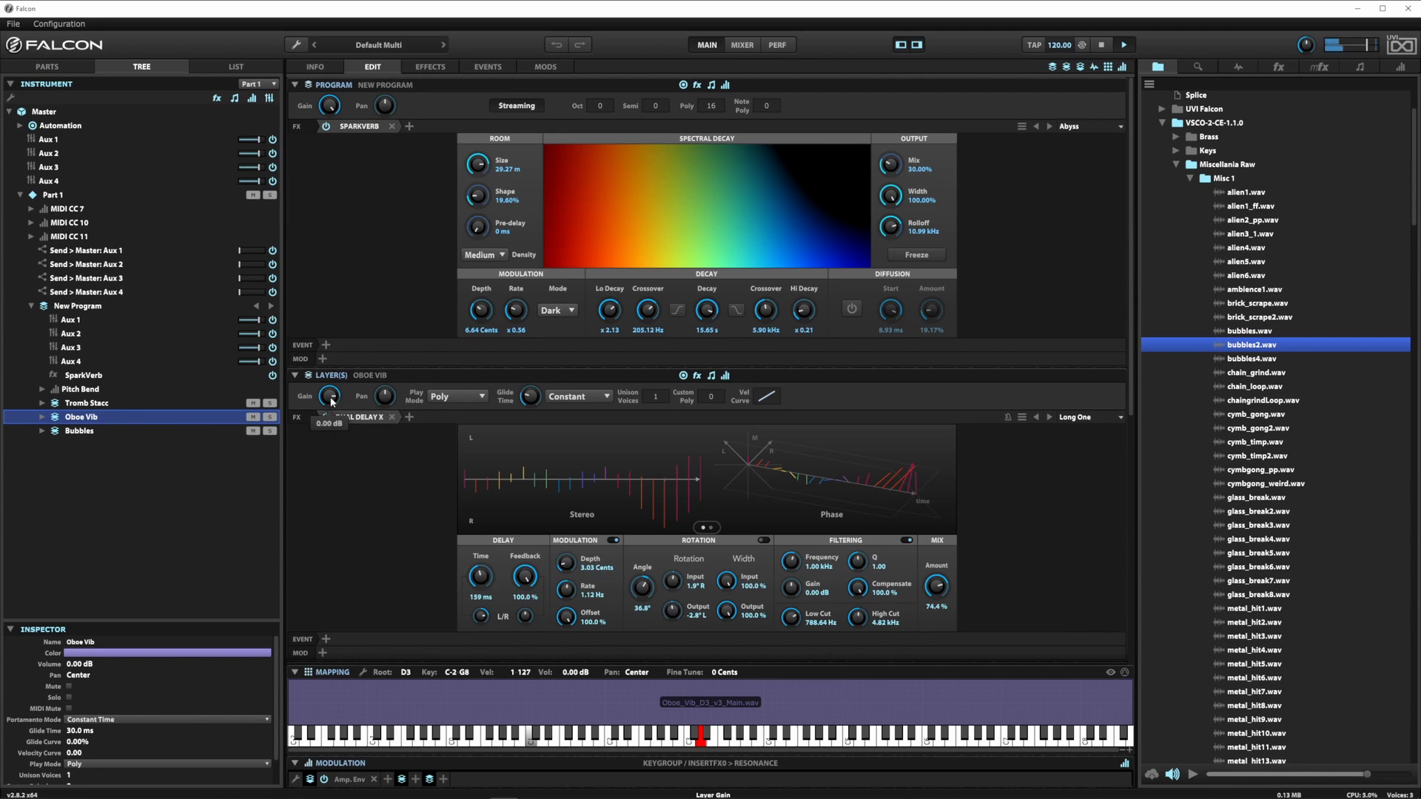
drag(330, 398, 331, 405)
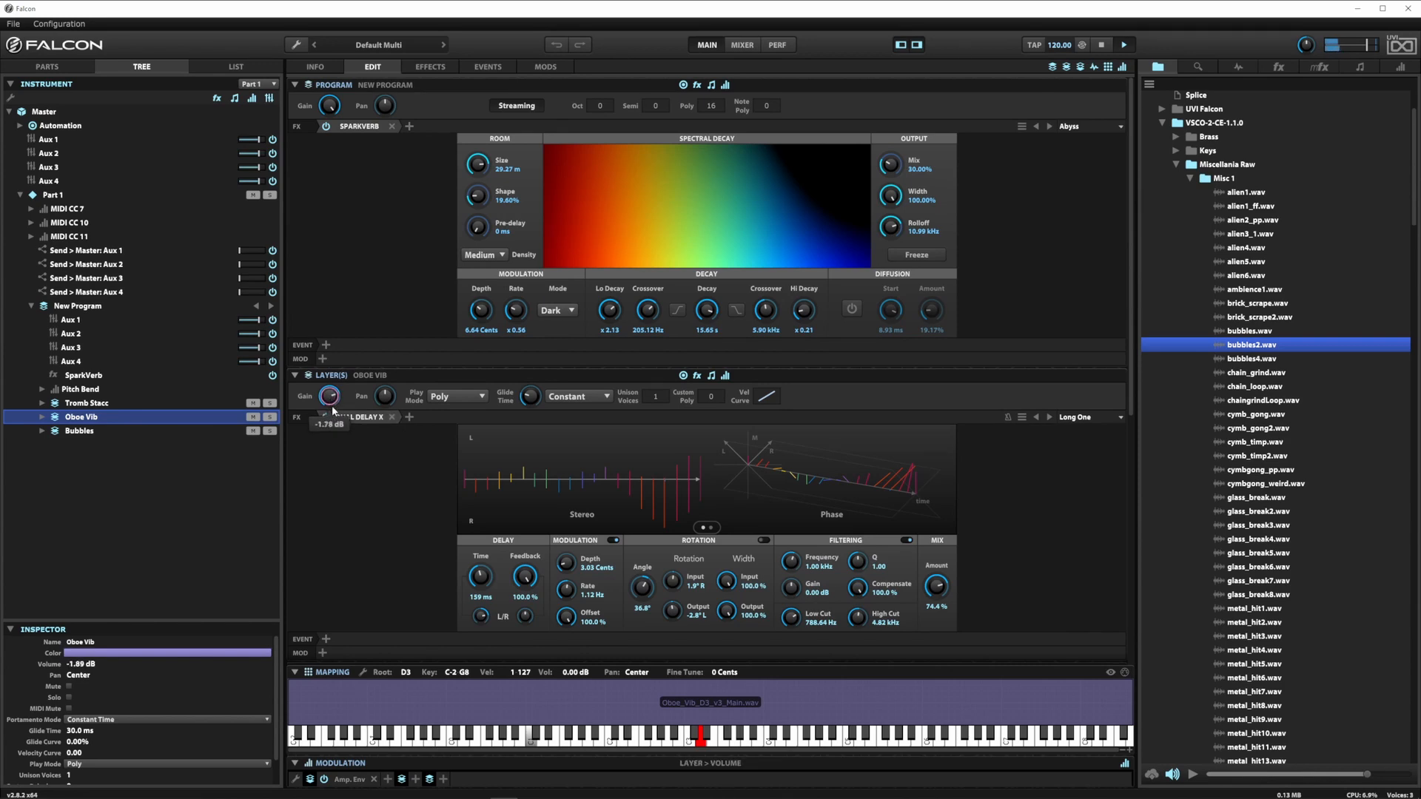
drag(332, 407, 332, 408)
Step: Add a 3 Band Compressor with the Subtle HiFi preset to the program effects and place it before SparkVerb
click(409, 126)
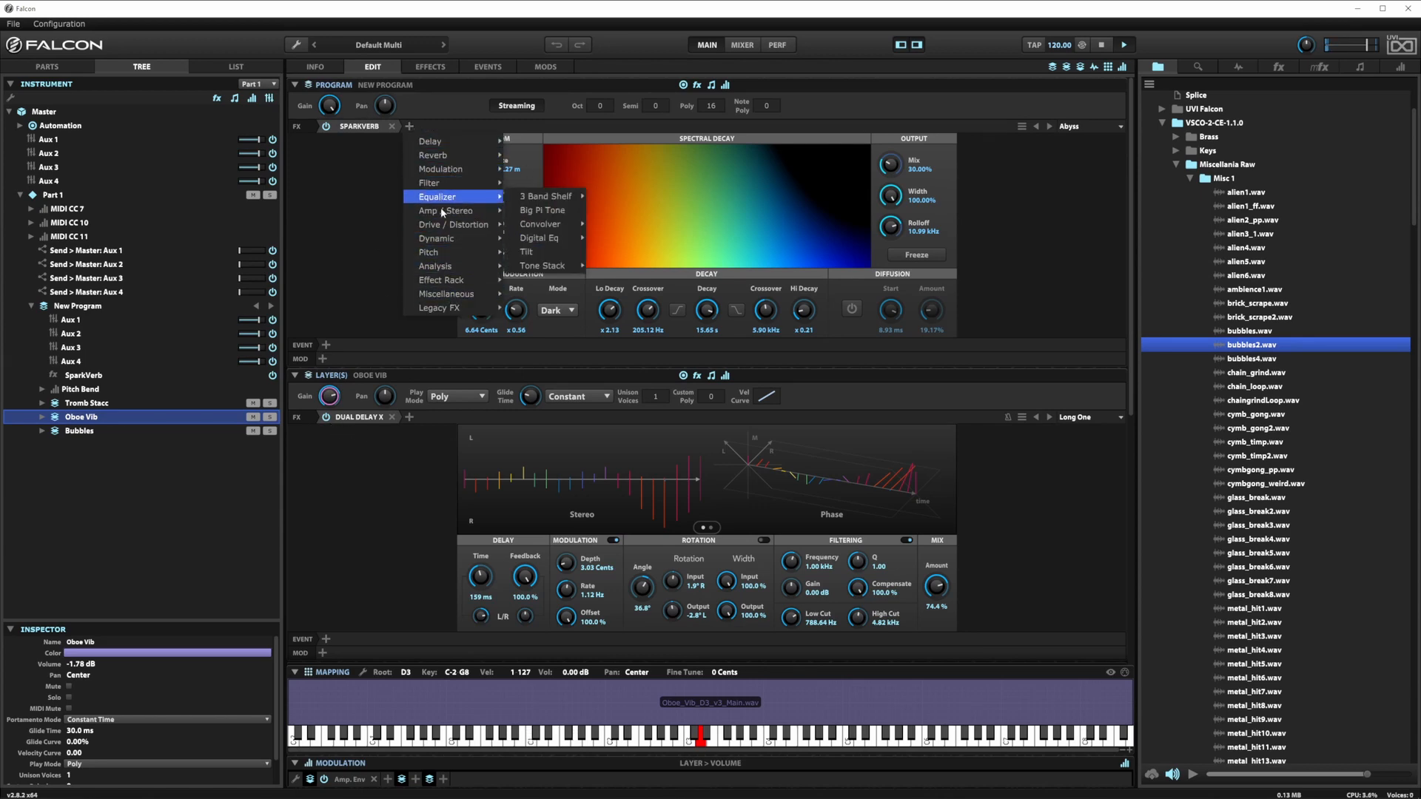
mouse_move(436, 239)
mouse_move(529, 245)
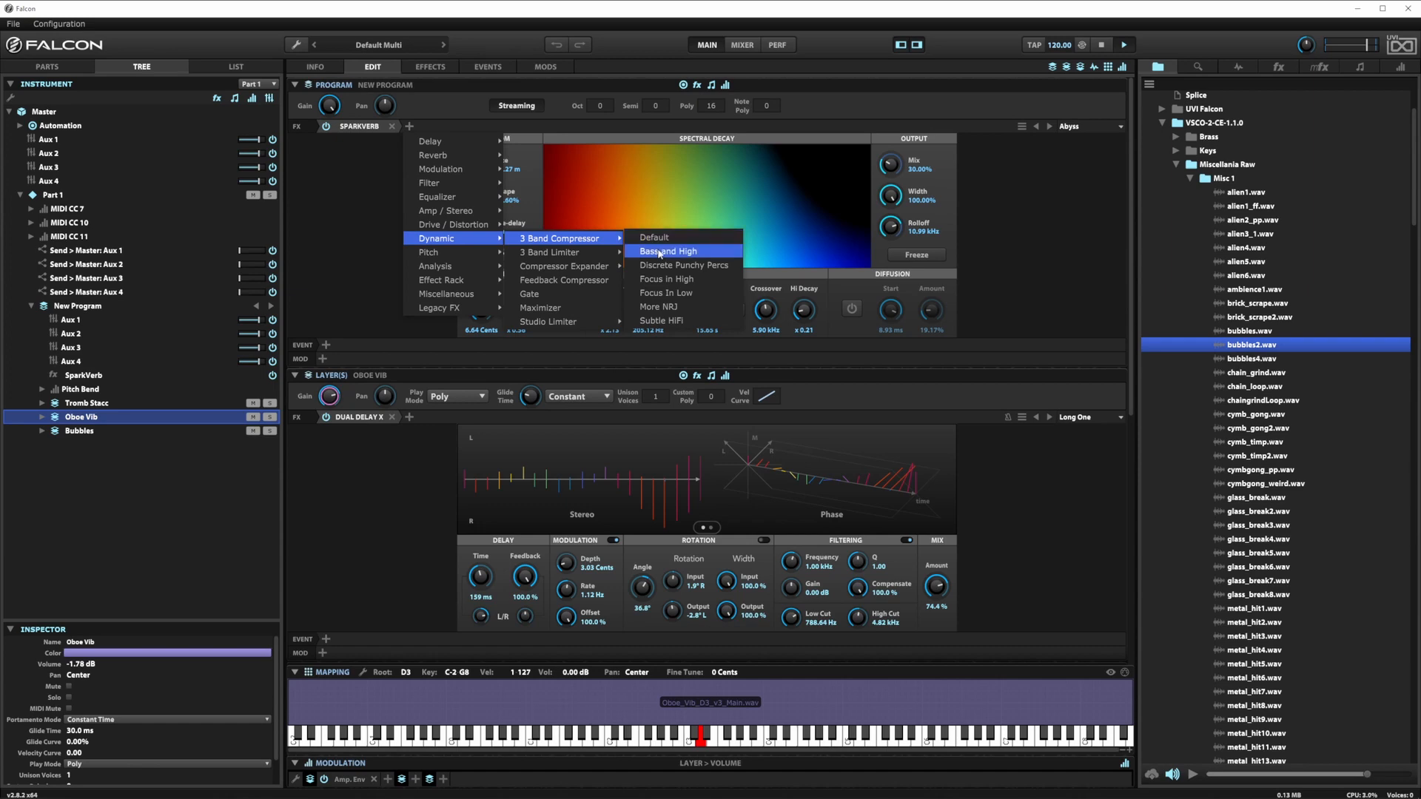
click(662, 321)
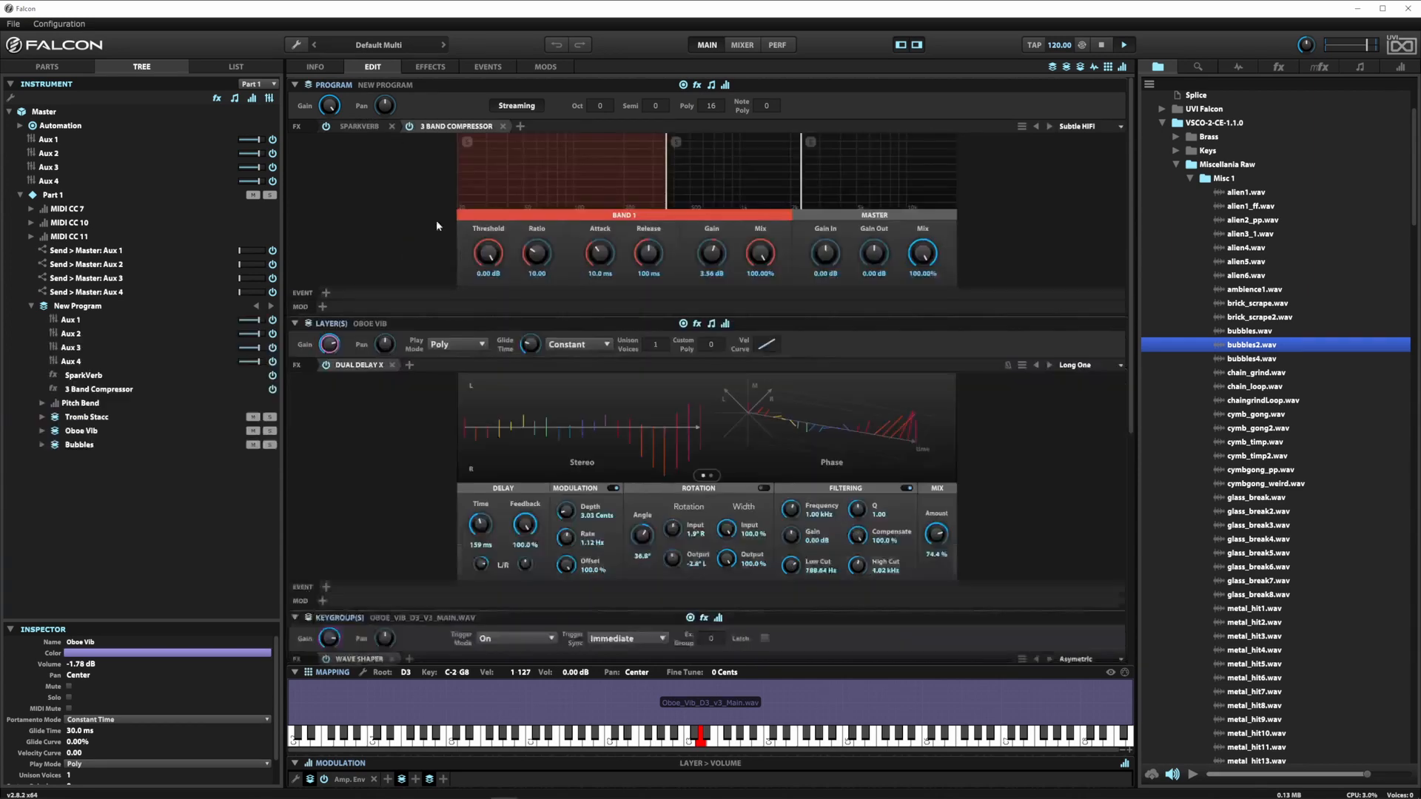
drag(428, 127, 329, 129)
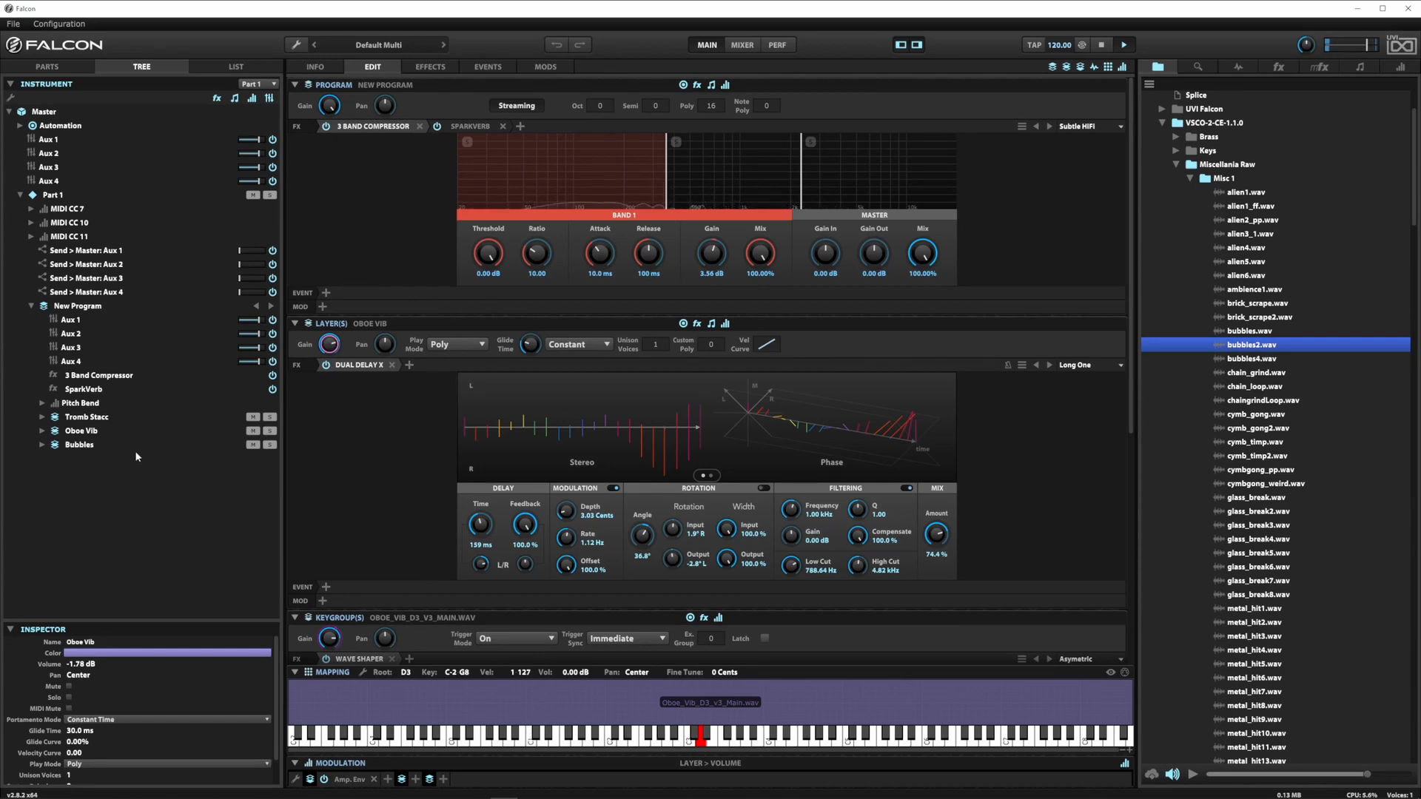
Step: Set the loop mode of the Oboe Vib layer's IRCAM Multi Granular oscillator to Forward-Backward
click(94, 435)
click(42, 430)
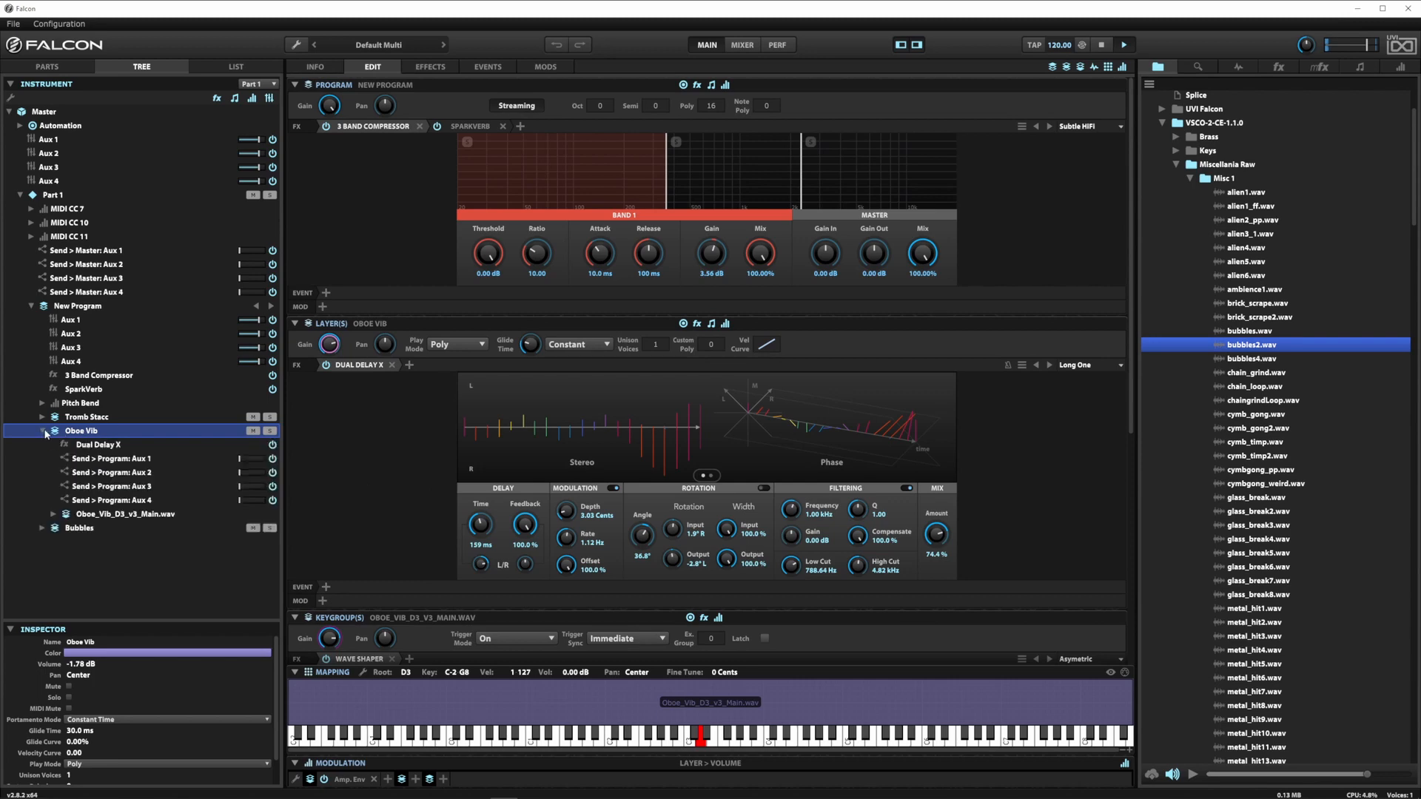
click(53, 514)
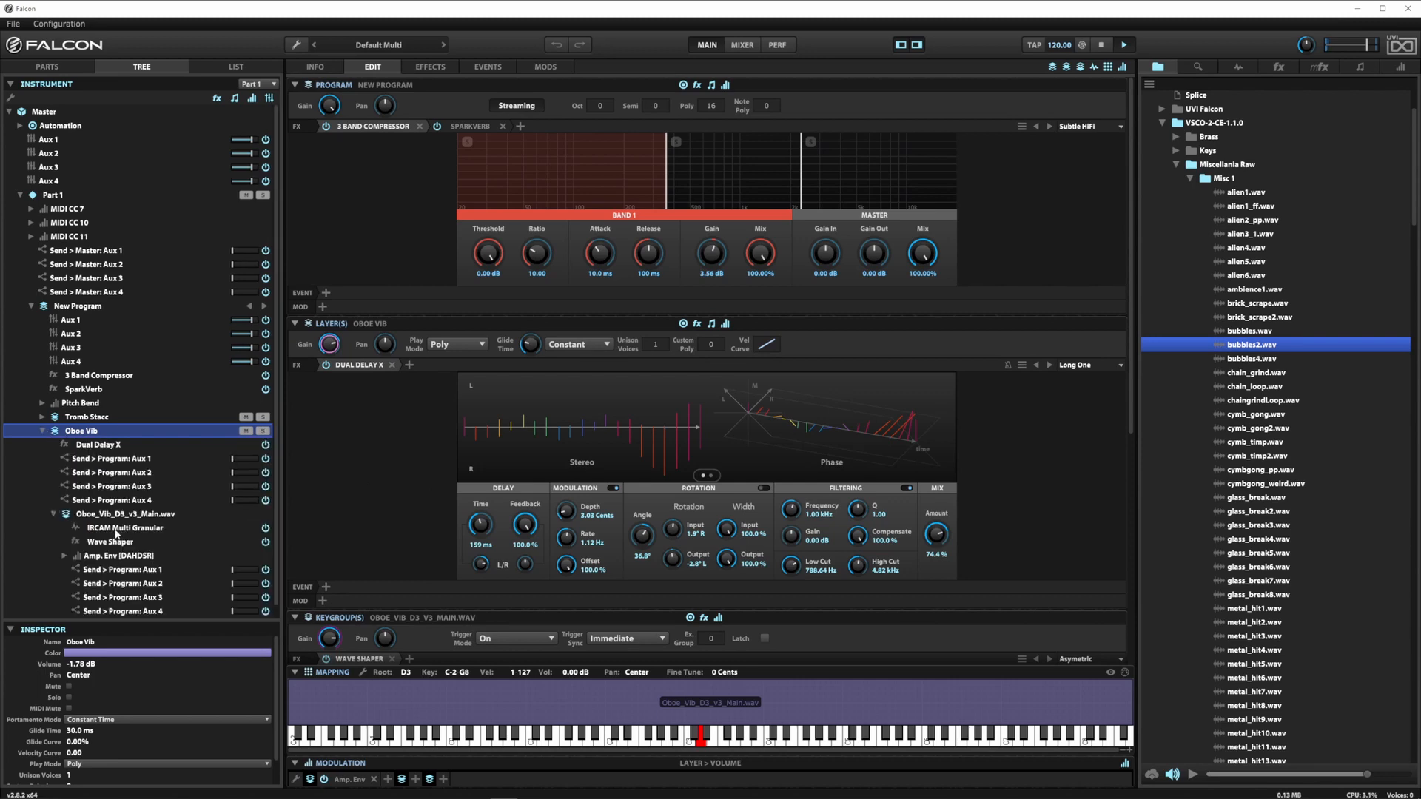
click(115, 529)
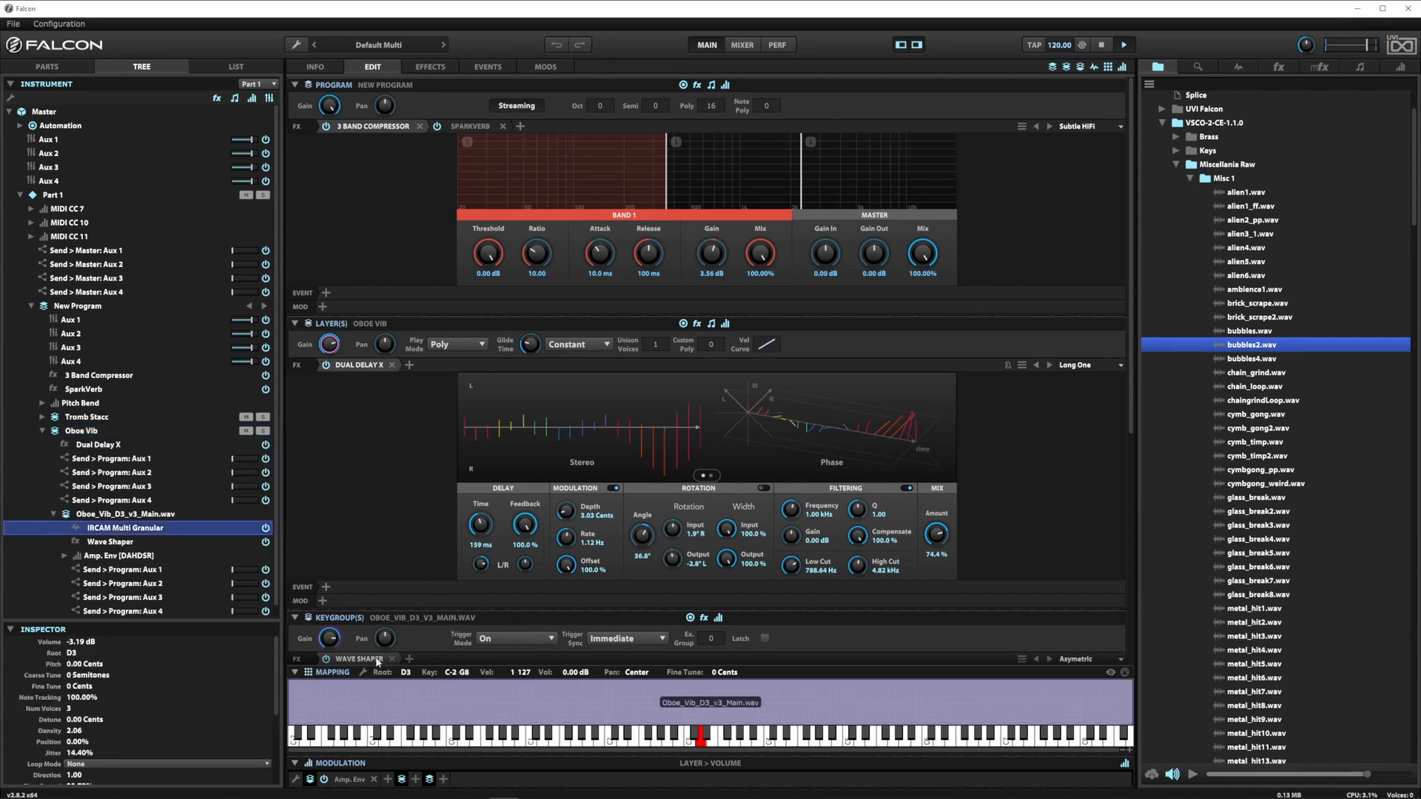
scroll(405, 484, down, 3)
scroll(403, 481, down, 4)
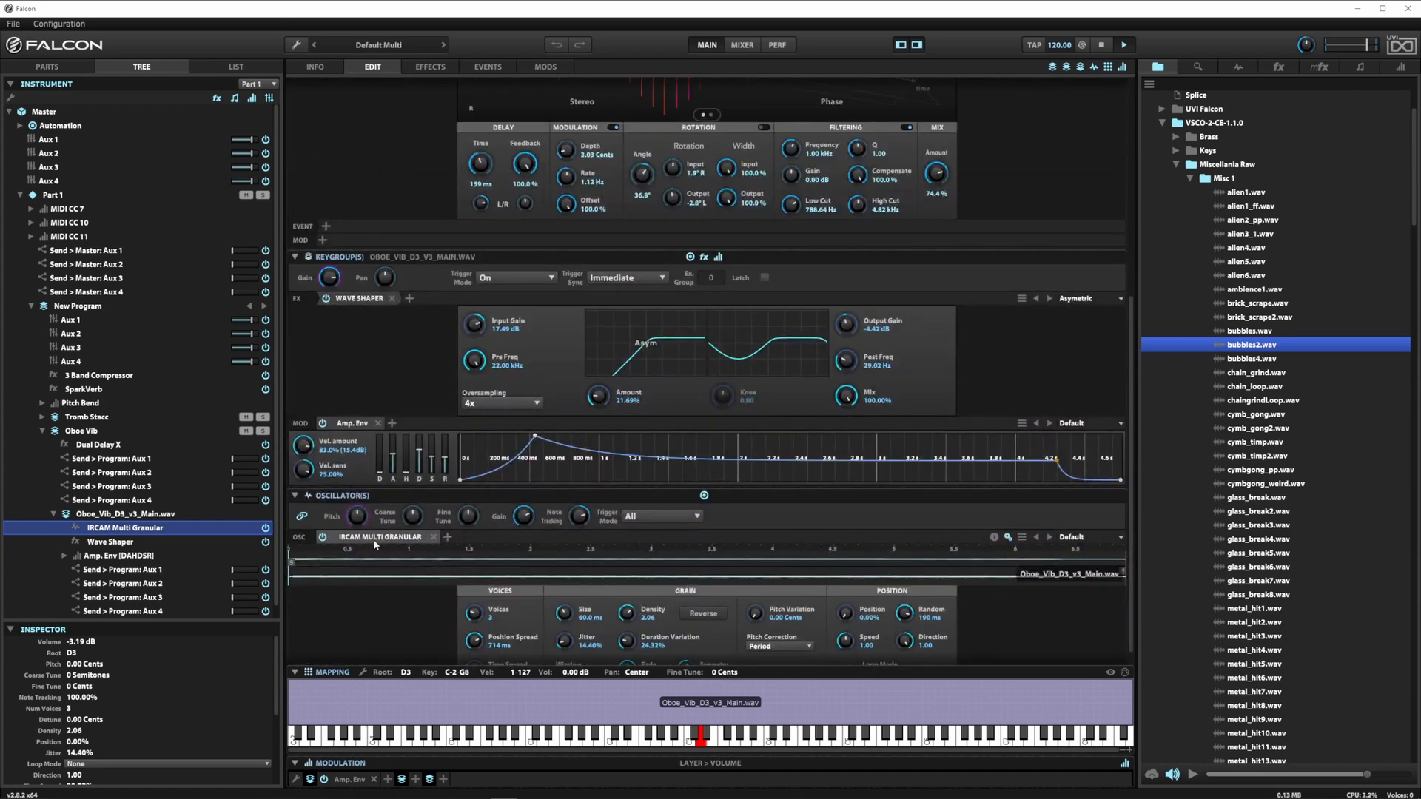
scroll(374, 536, up, 2)
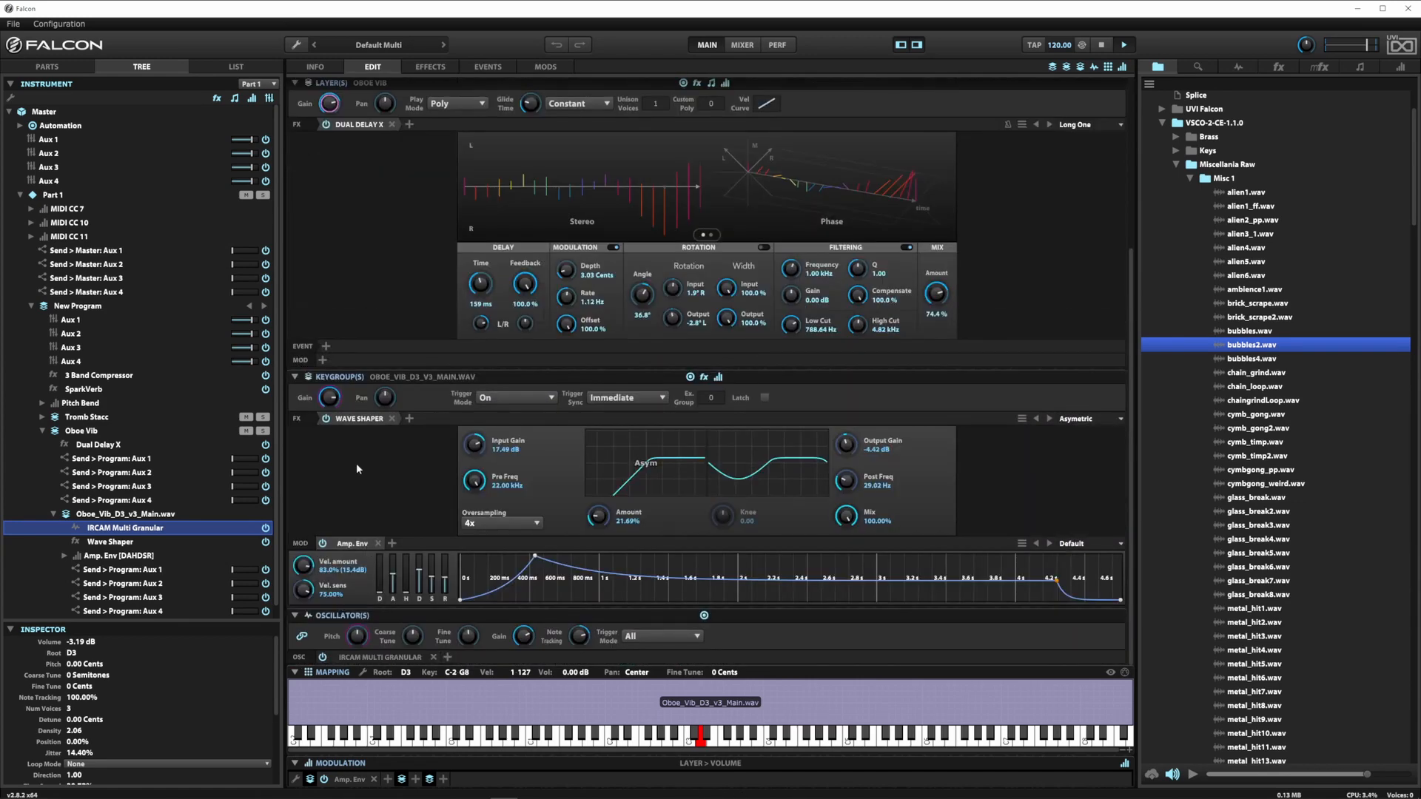
scroll(519, 561, down, 3)
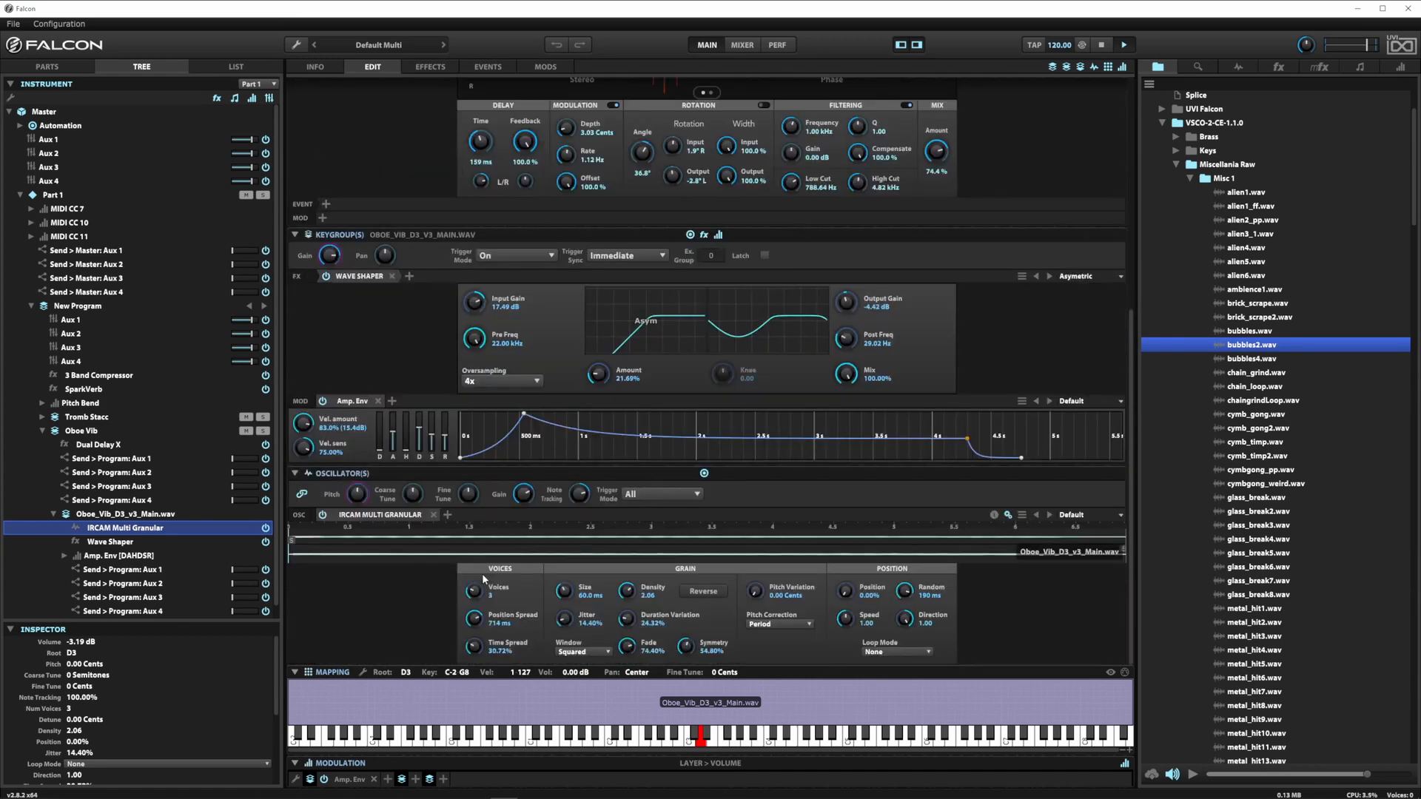
click(903, 651)
click(899, 687)
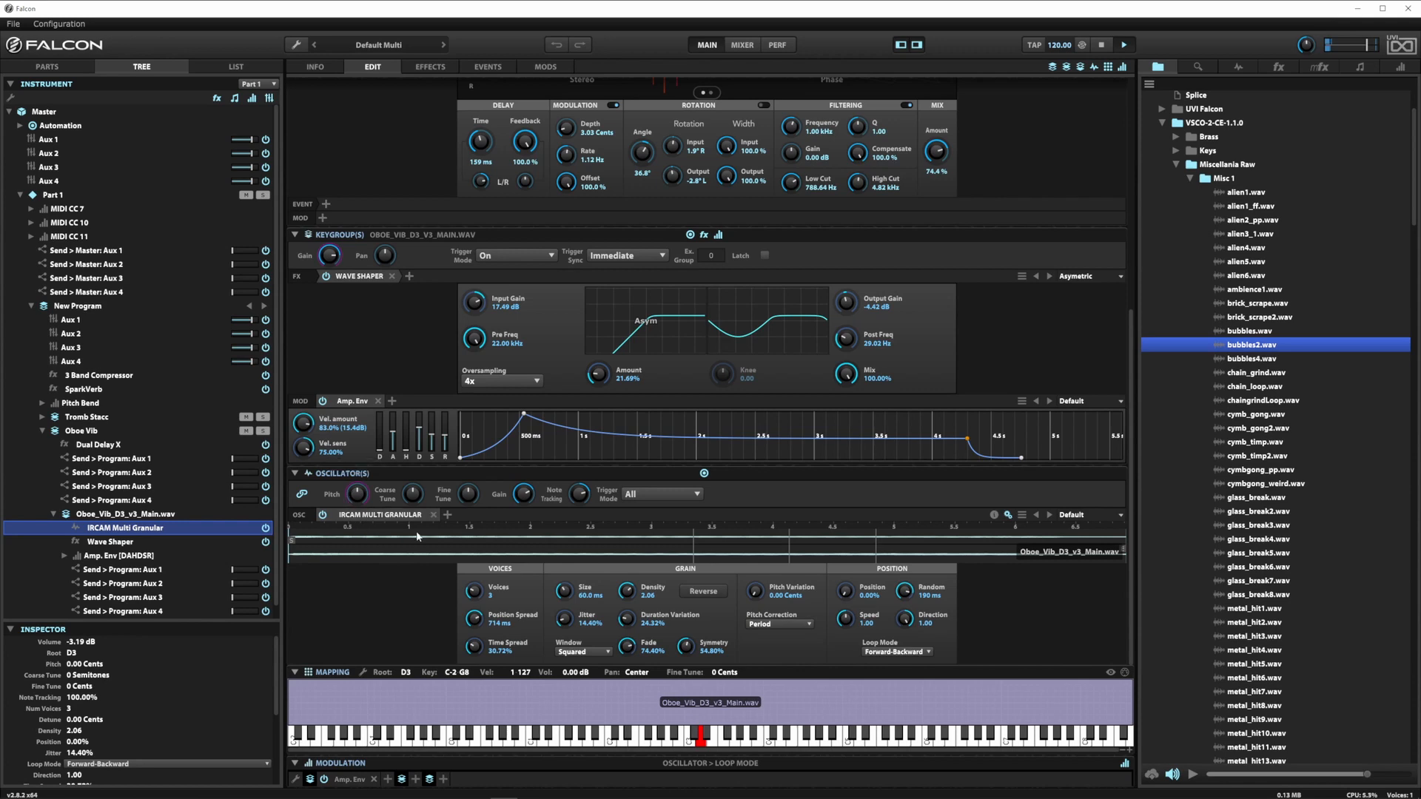
Step: Modulate the gain of the Oboe Vib keygroup's oscillator with a new keygroup-level Multi Envelope
right_click(525, 497)
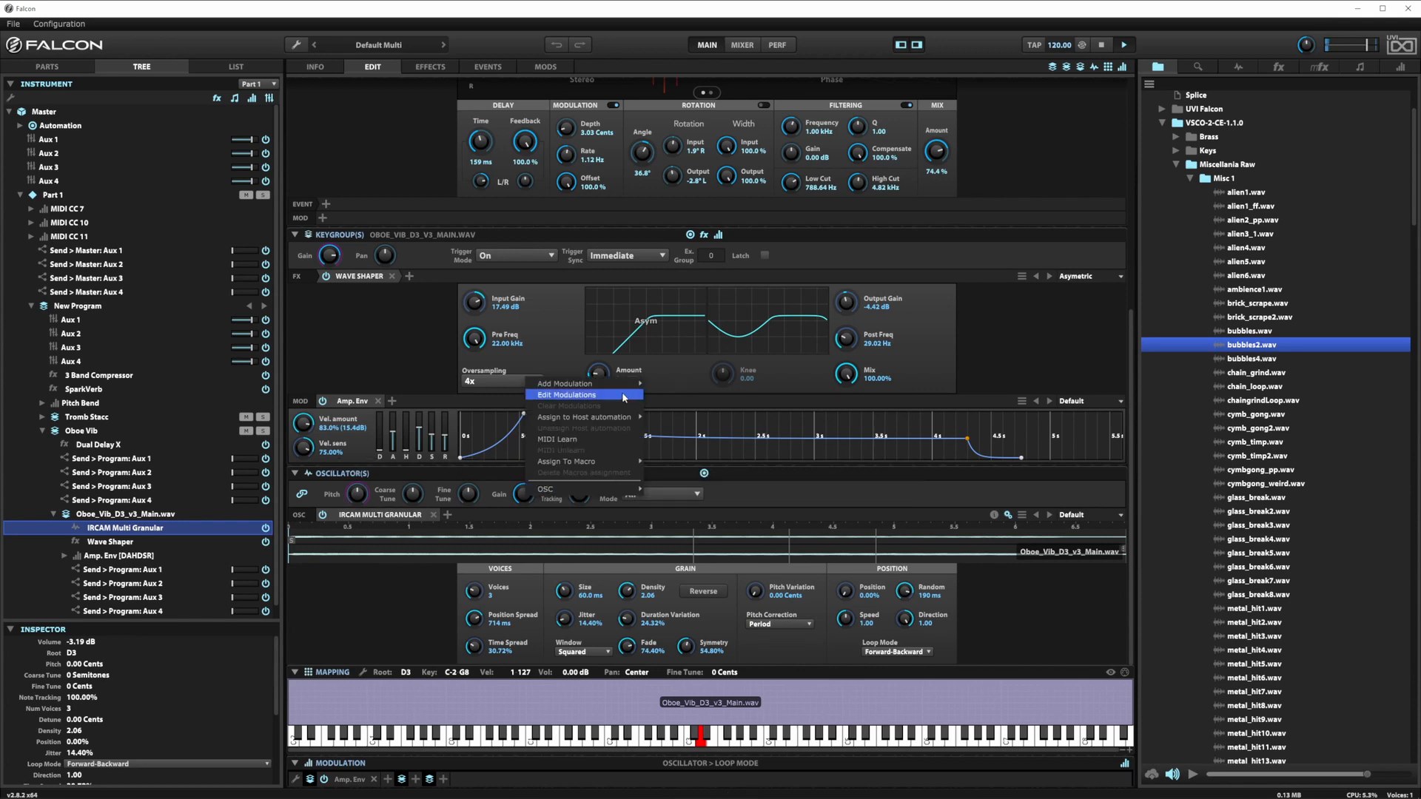
mouse_move(585, 384)
mouse_move(697, 589)
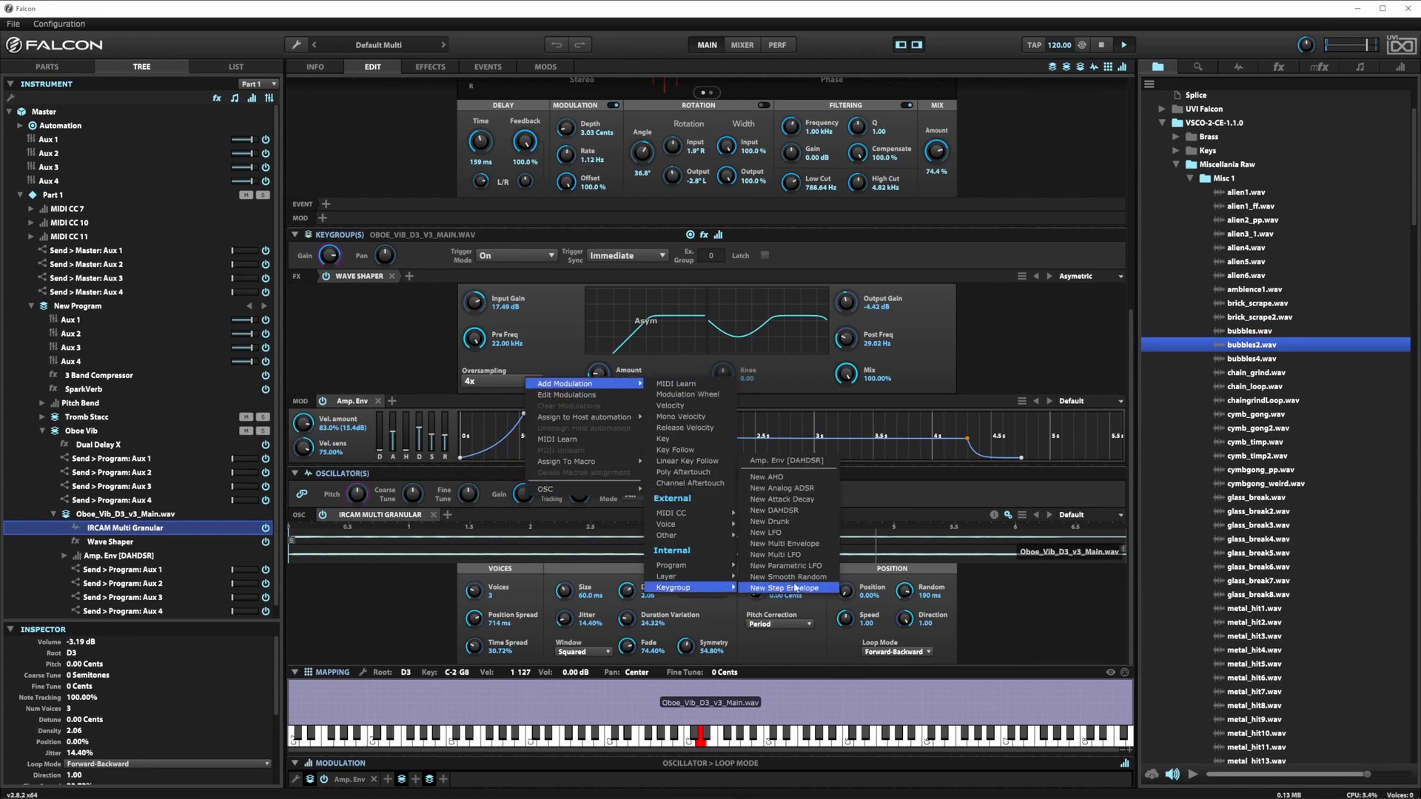
click(800, 545)
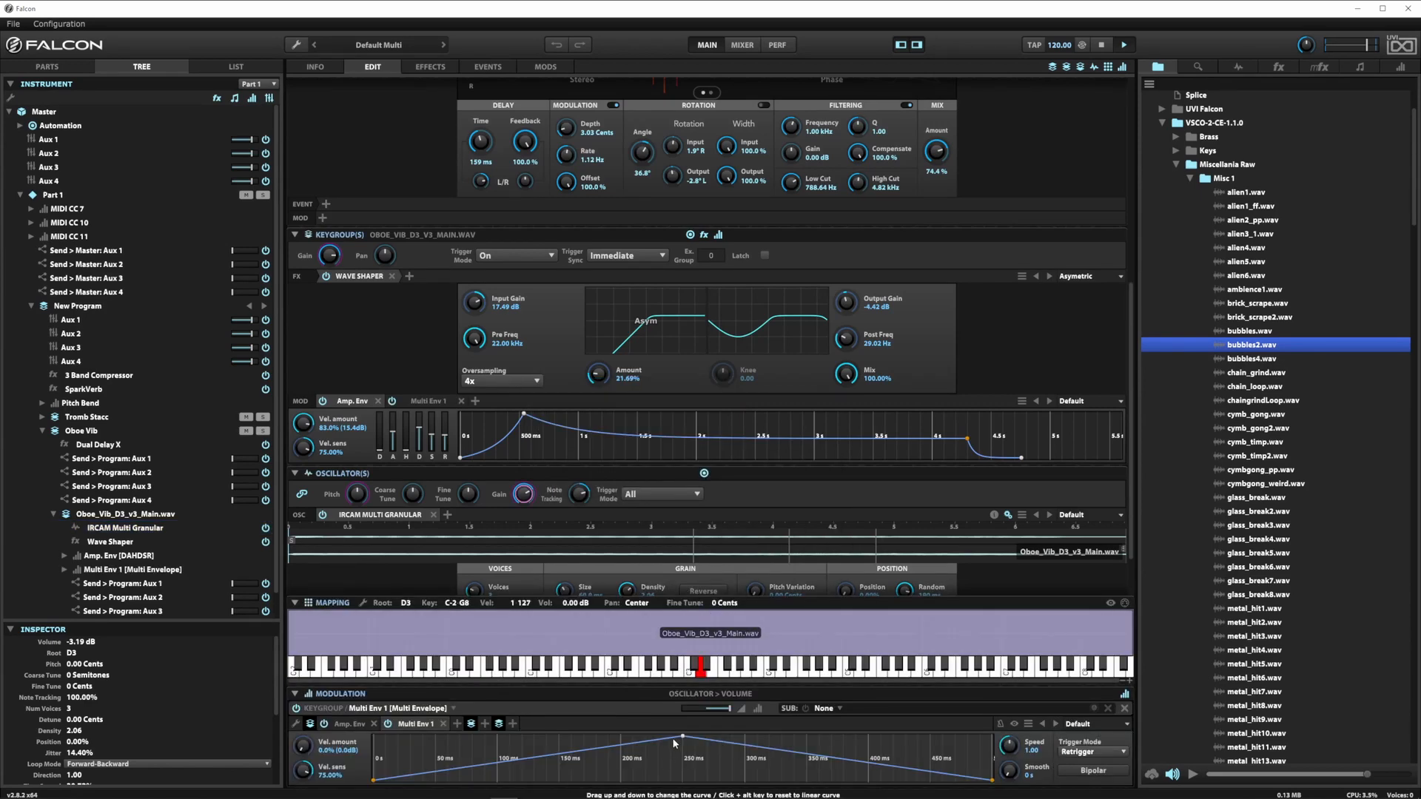
Step: Try the Curve Ramp 02 and Curve Ramp 04 presets on the gain's Multi Envelope and lower its speed
click(1084, 726)
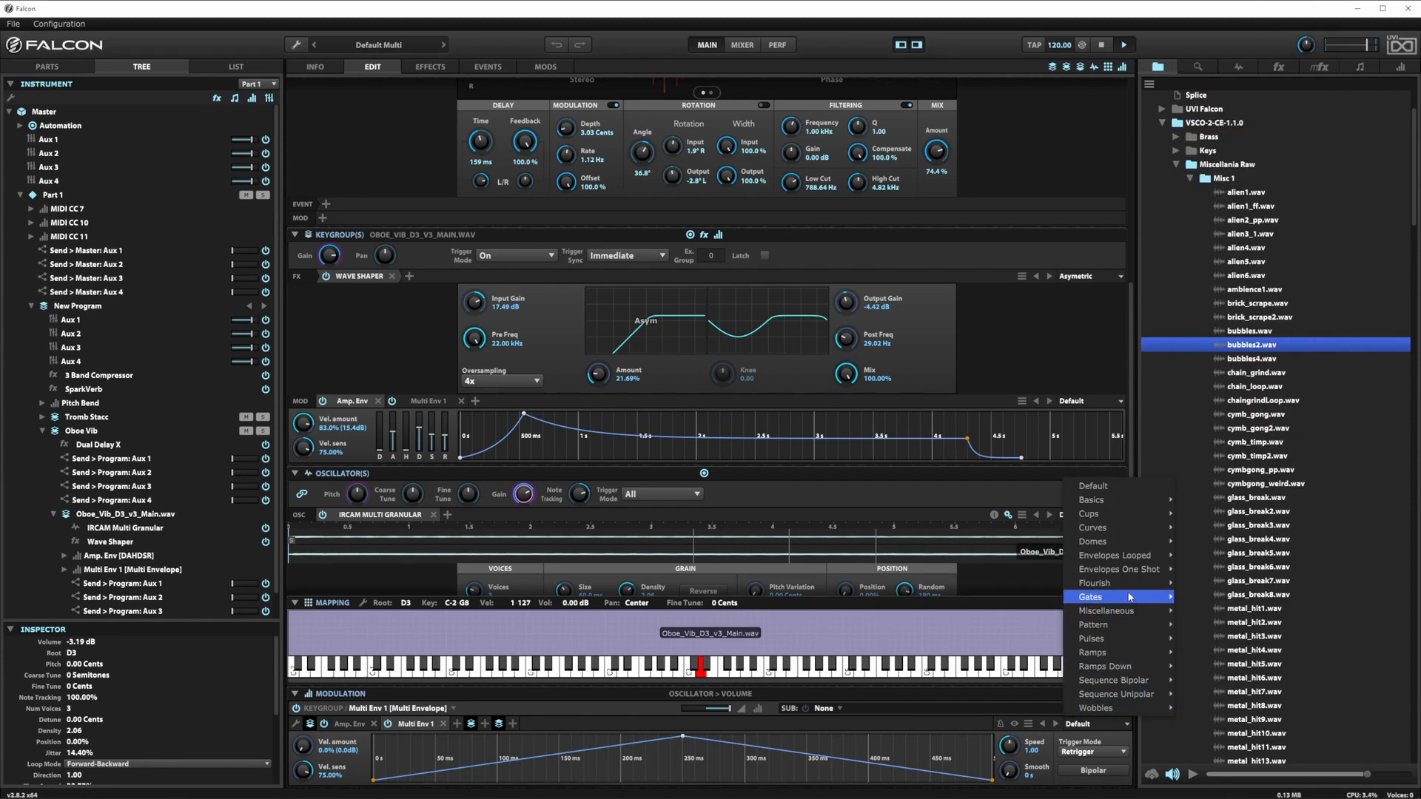
mouse_move(1122, 530)
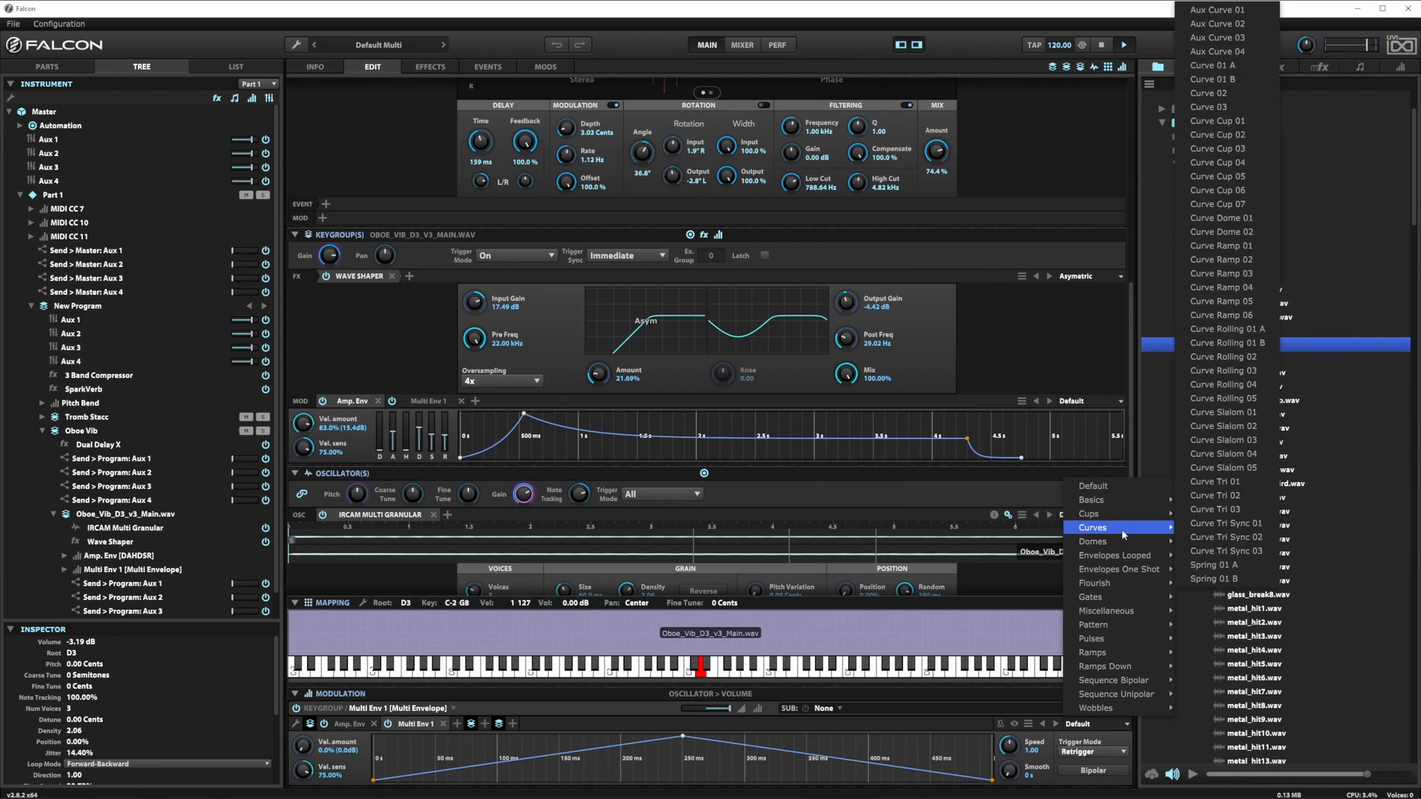
click(1221, 260)
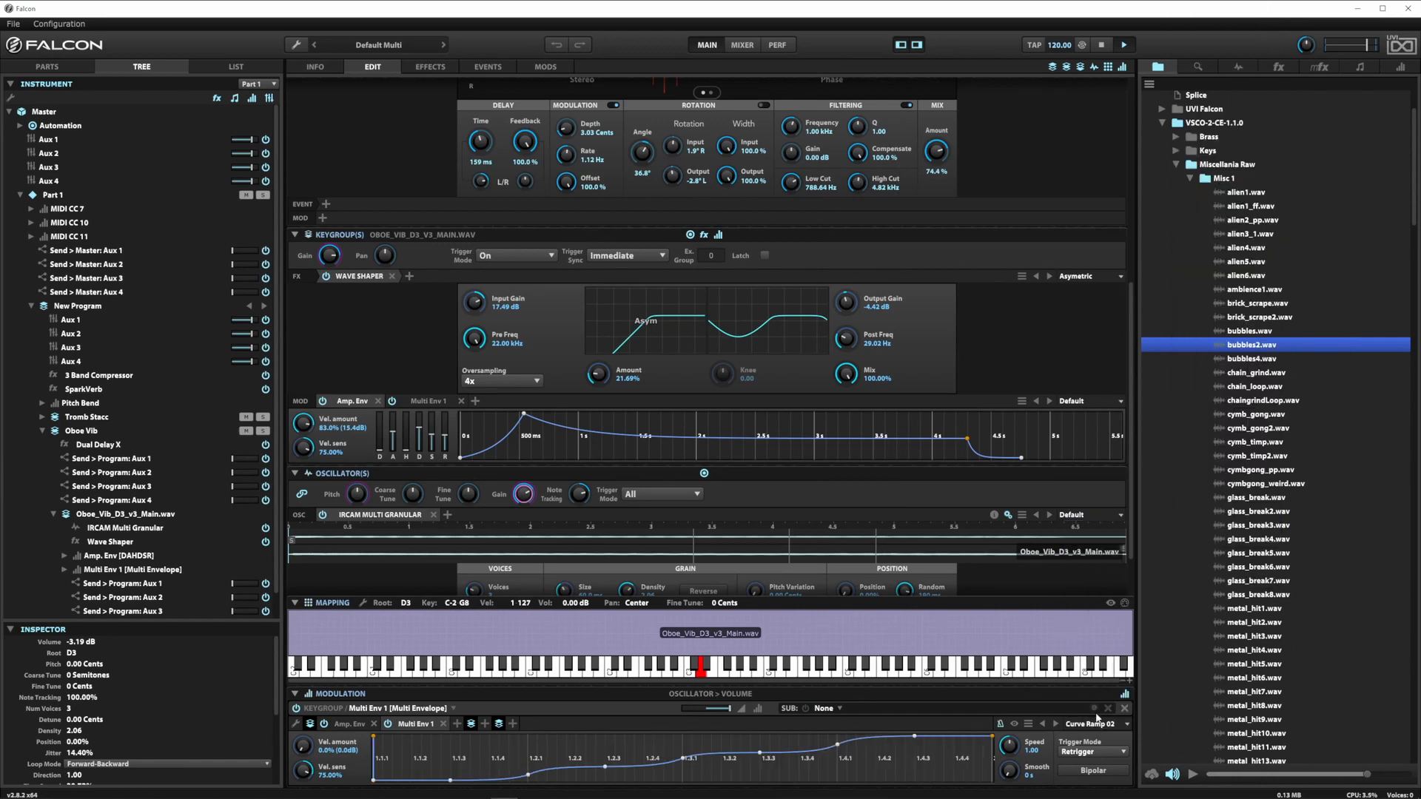
click(1057, 726)
click(1057, 725)
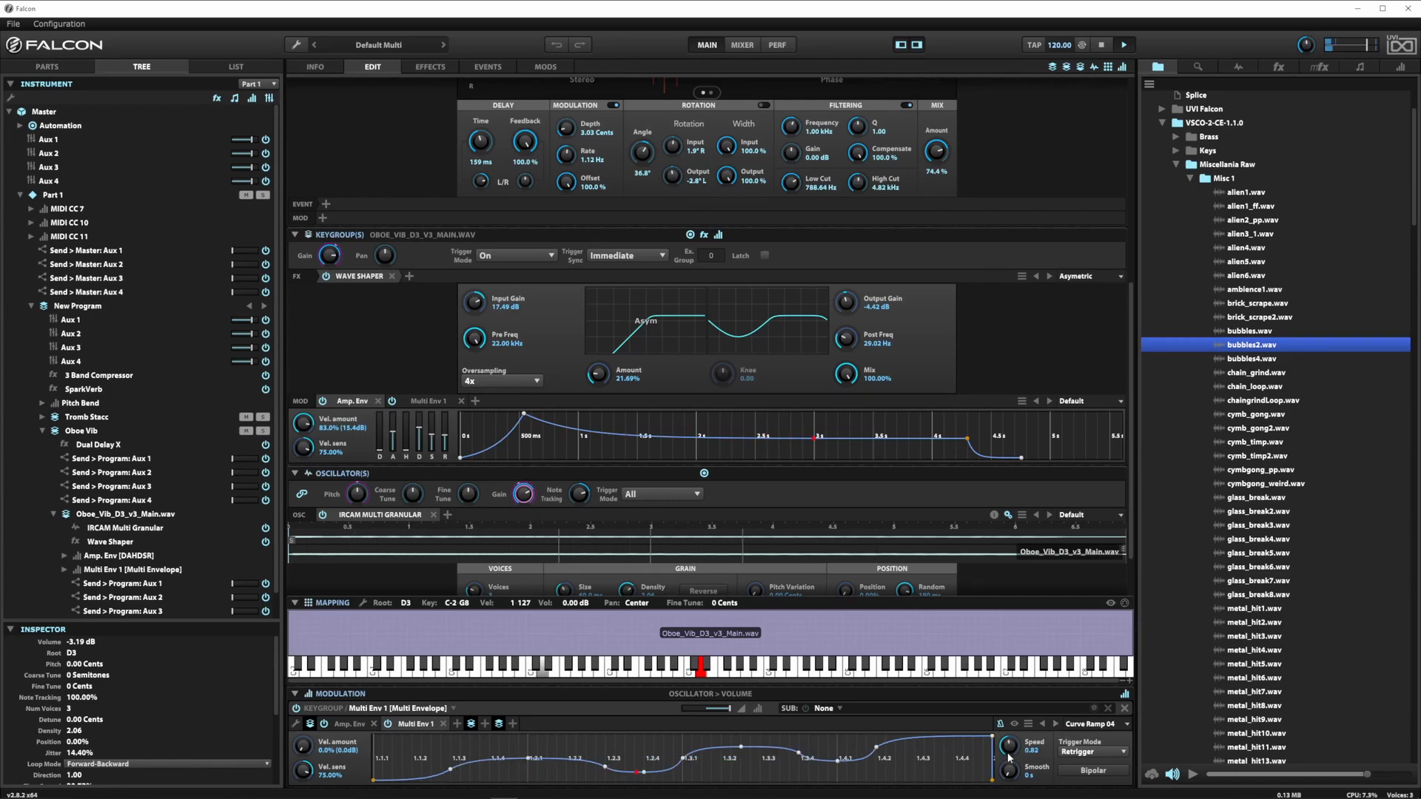
drag(1009, 747, 1011, 788)
Step: Load the Curve Dome 02 preset into the gain's Multi Envelope and slow its speed to 0.16
click(1043, 724)
click(1042, 725)
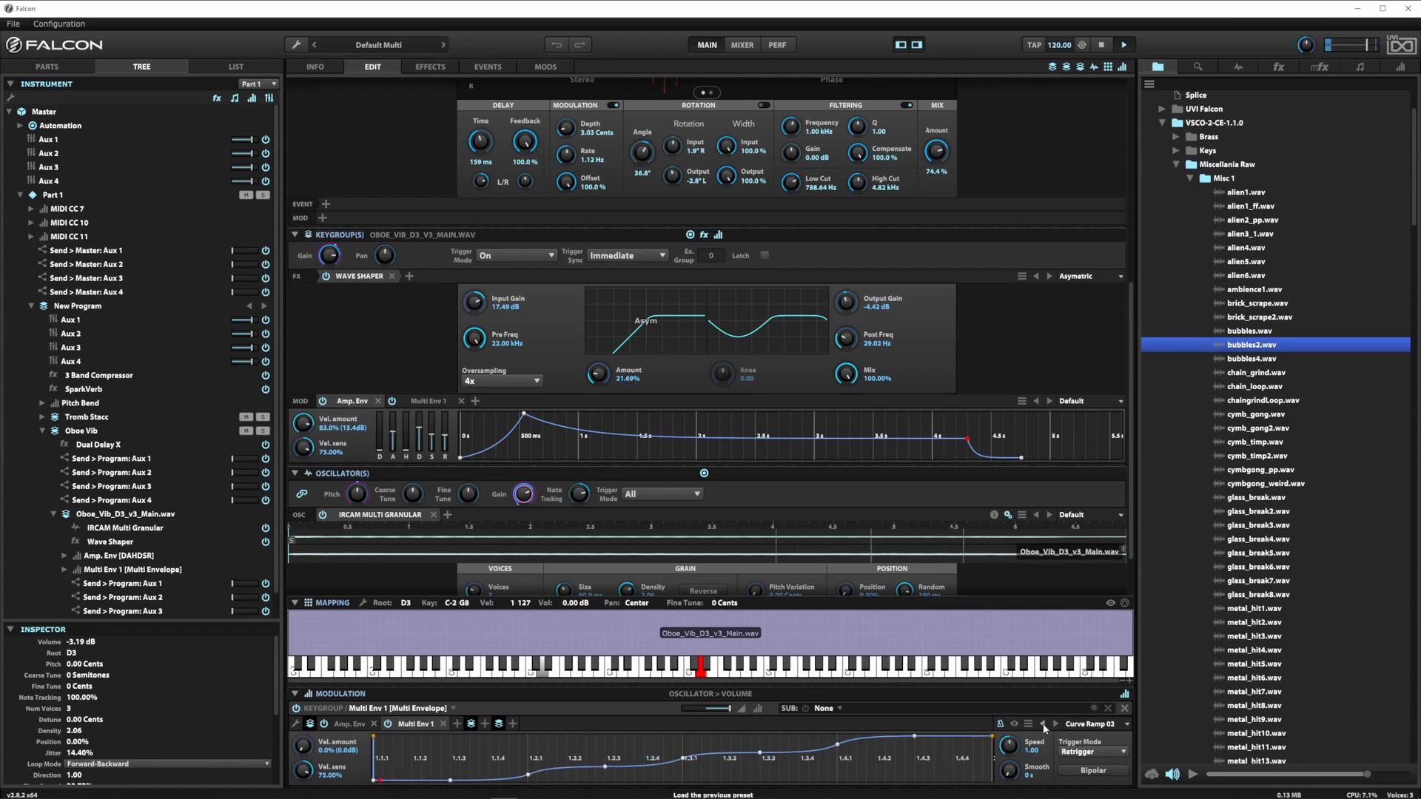
click(1042, 724)
click(1042, 725)
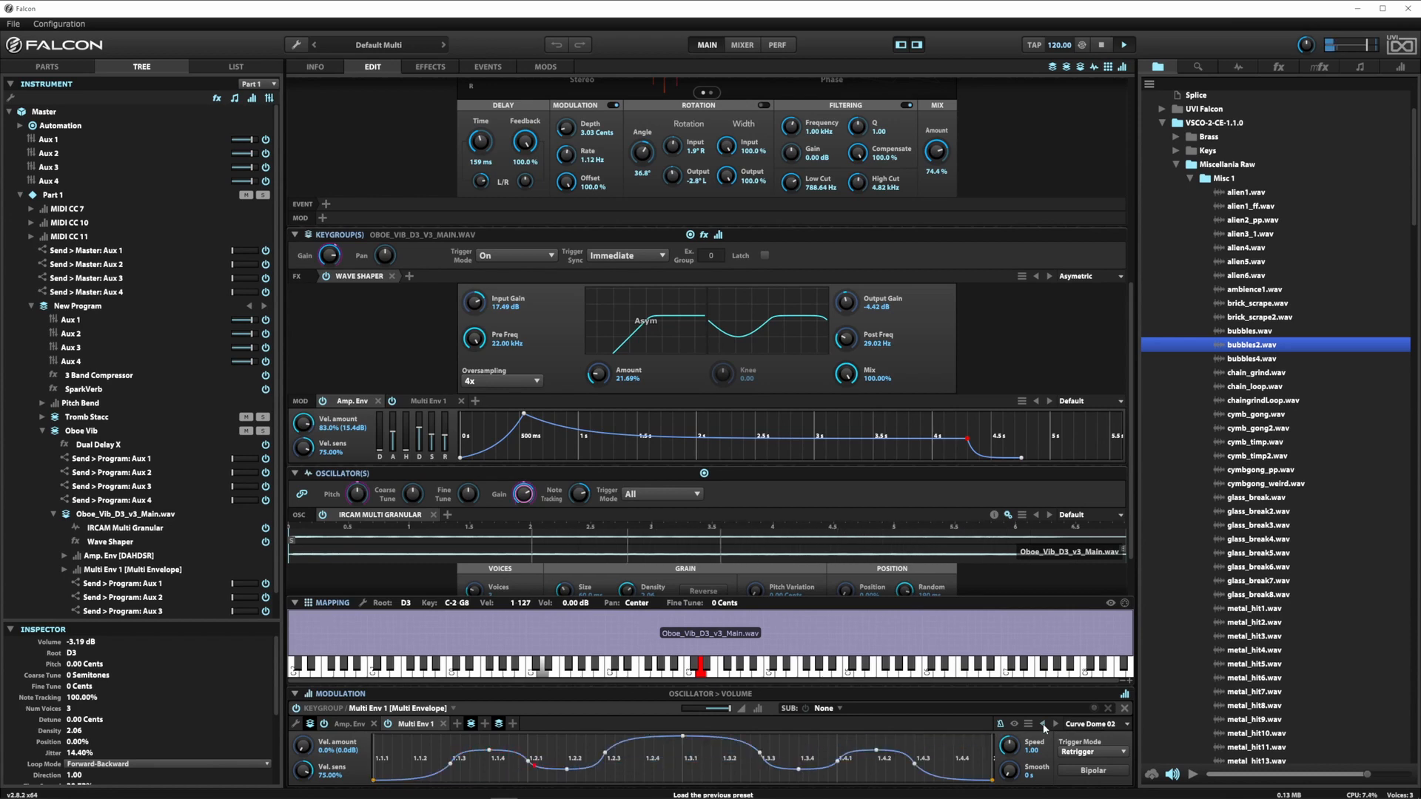
drag(1014, 750, 1011, 794)
Step: Slightly reduce the Multi Envelope's modulation depth and lower the oboe oscillator's gain to -6.13 dB
drag(726, 709, 719, 711)
drag(523, 494, 515, 505)
scroll(515, 505, up, 2)
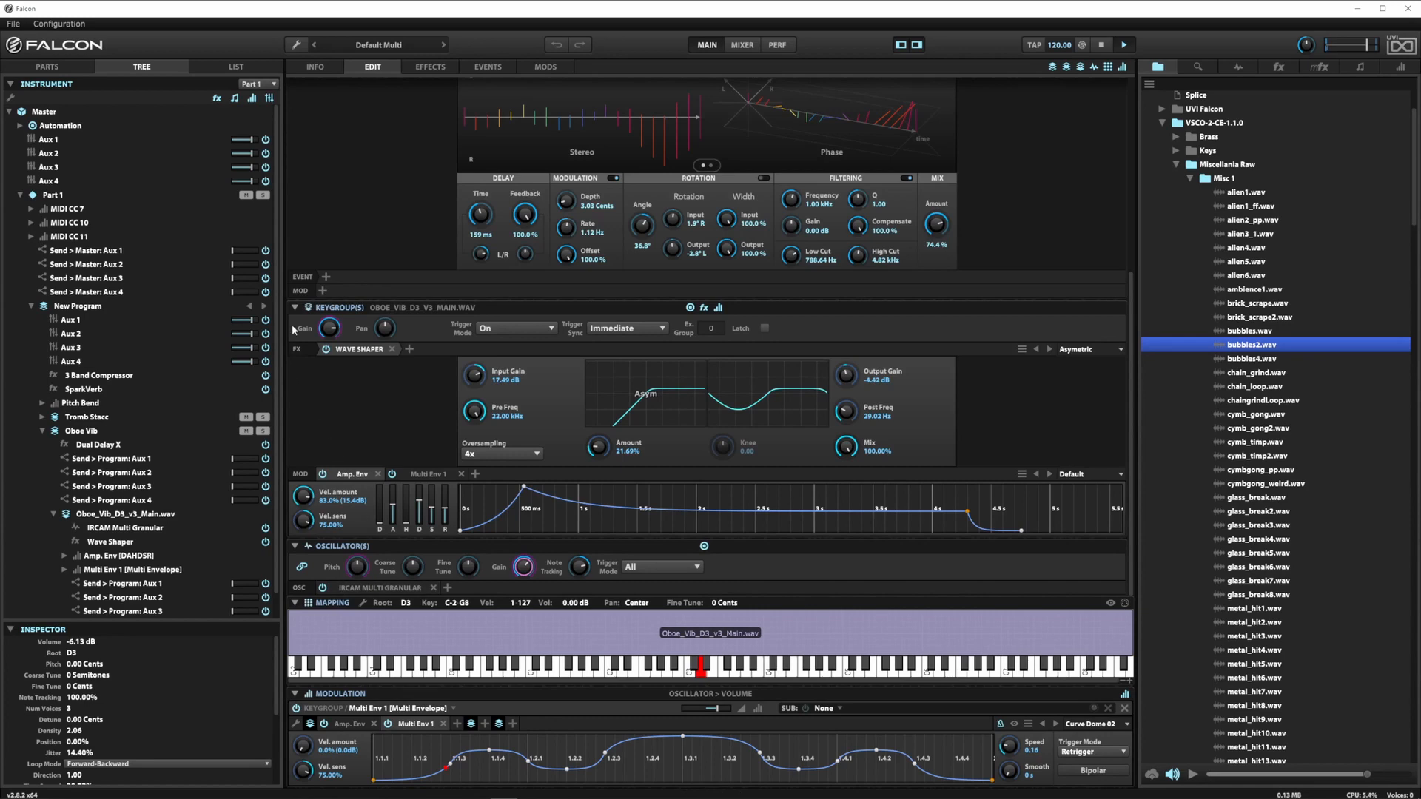
Step: Collapse the Oboe Vib keygroup and layer in the instrument tree, and the Misc 1 and Miscellania Raw sample folders
scroll(146, 474, down, 1)
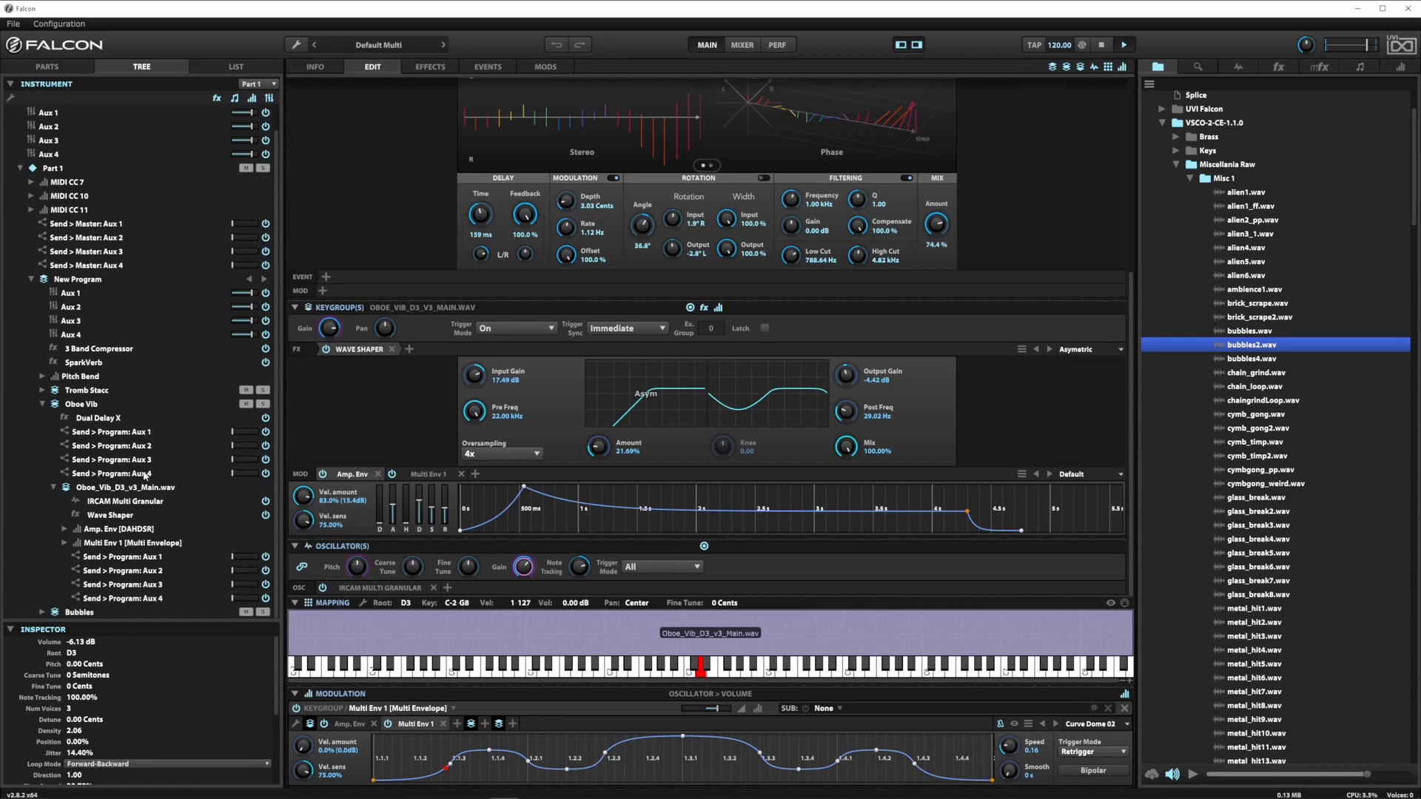
click(56, 486)
click(43, 432)
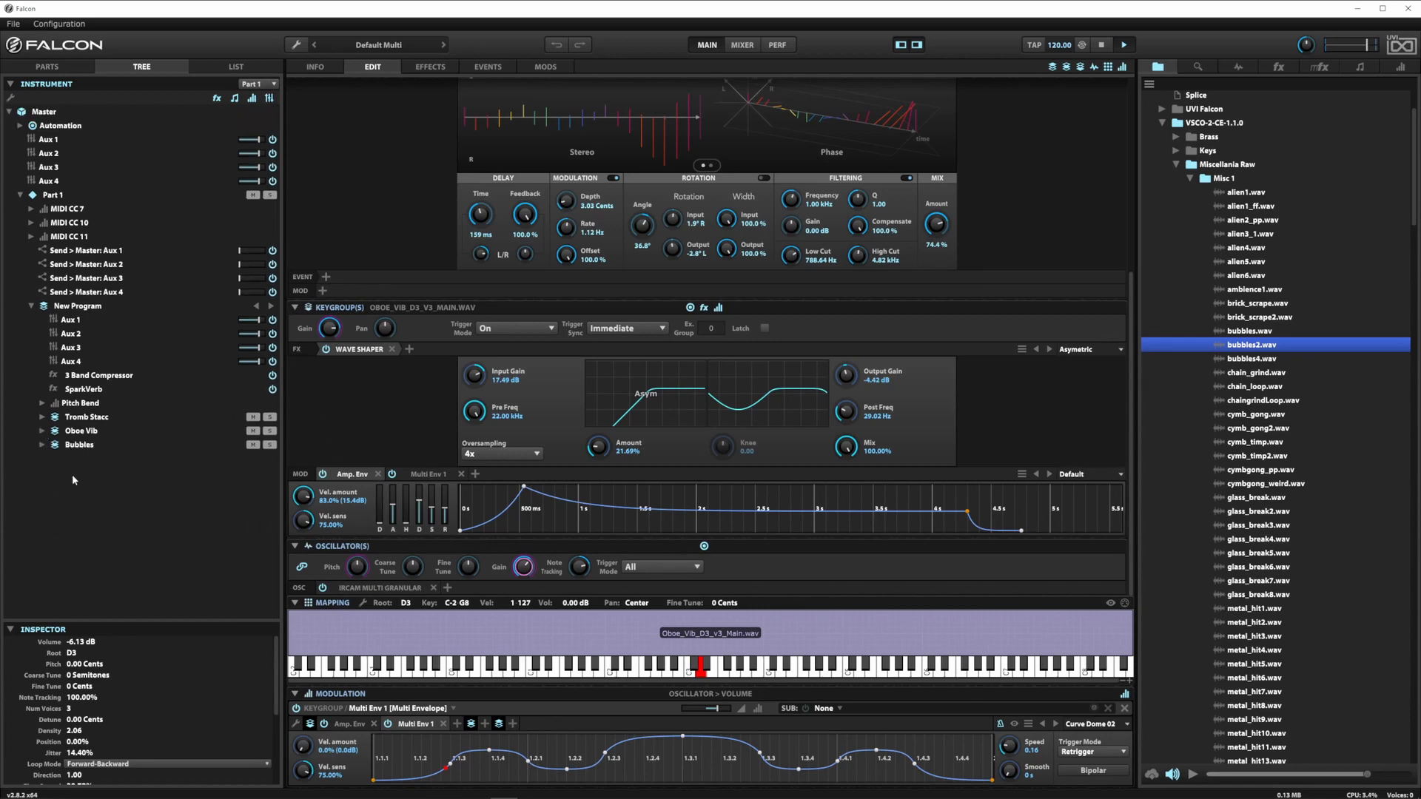
click(1190, 178)
click(1177, 165)
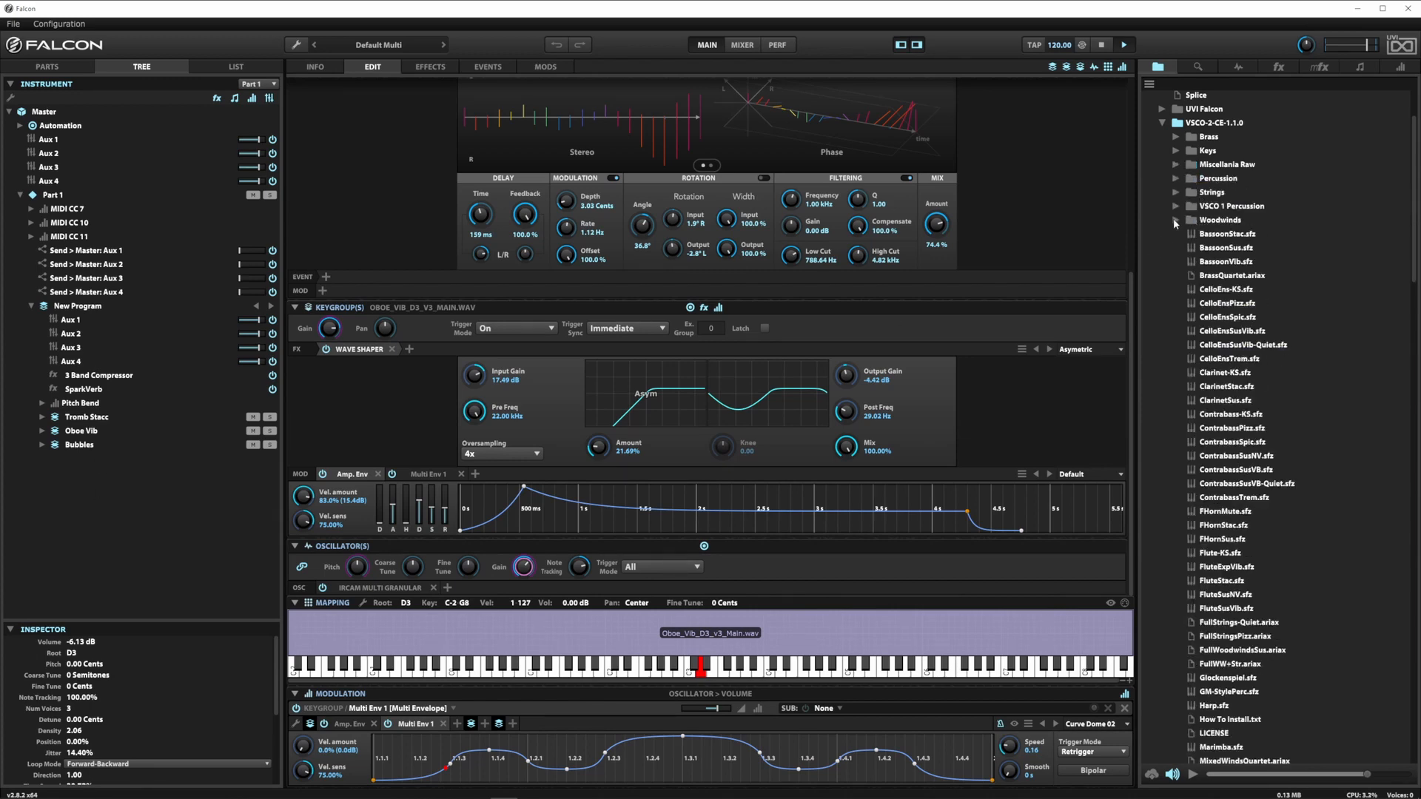
Step: Look over the program and layer effects, and select the Oboe Vib layer in the instrument tree
scroll(369, 398, up, 5)
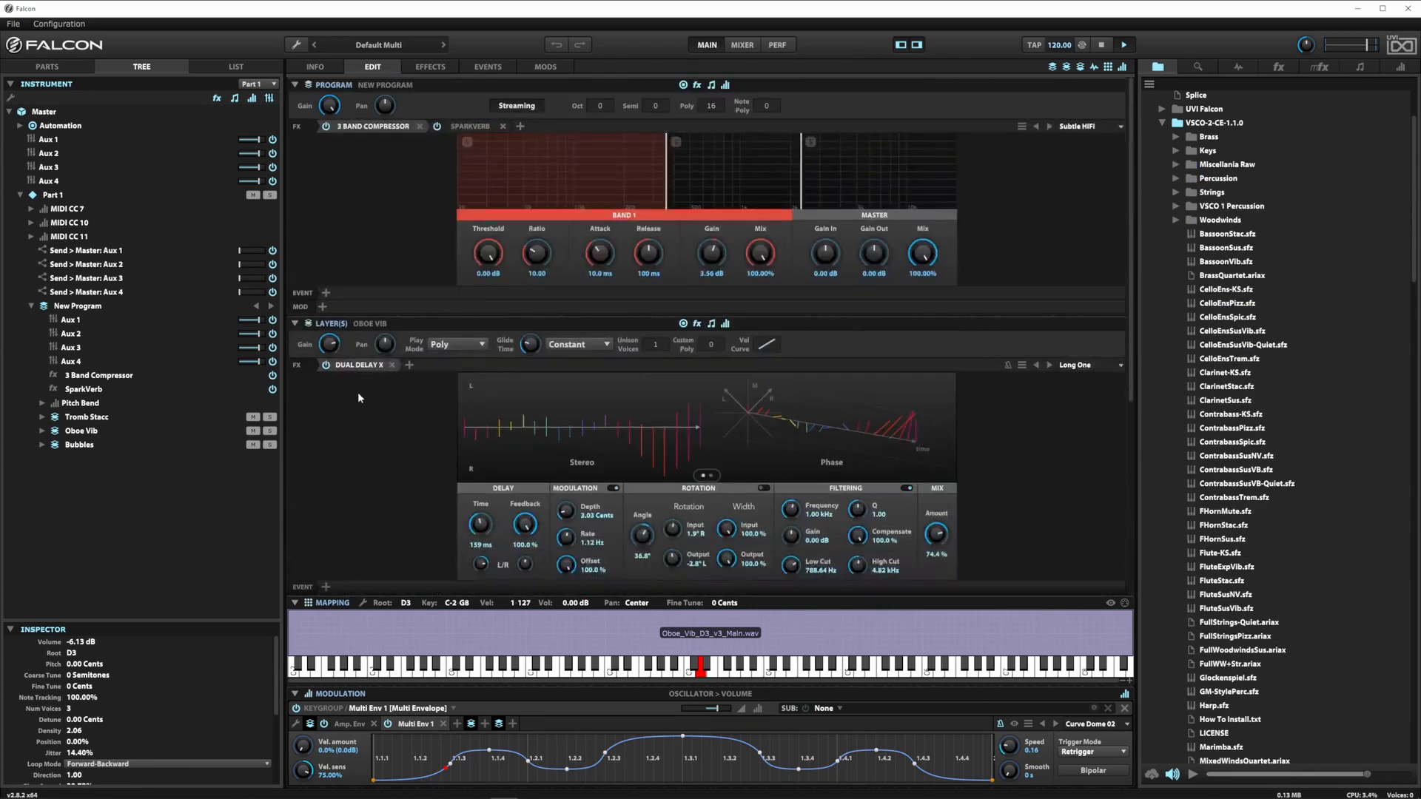
scroll(398, 454, down, 5)
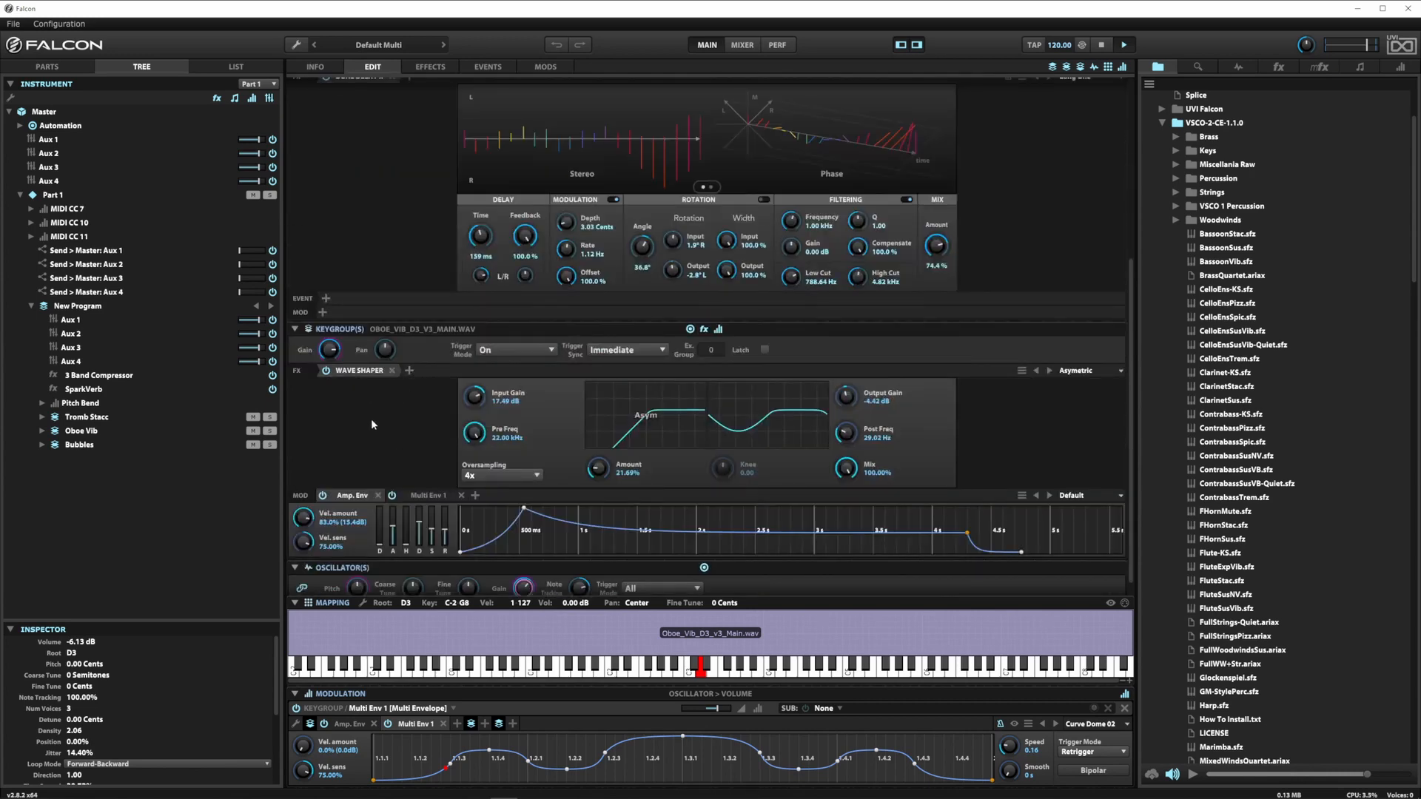
click(85, 435)
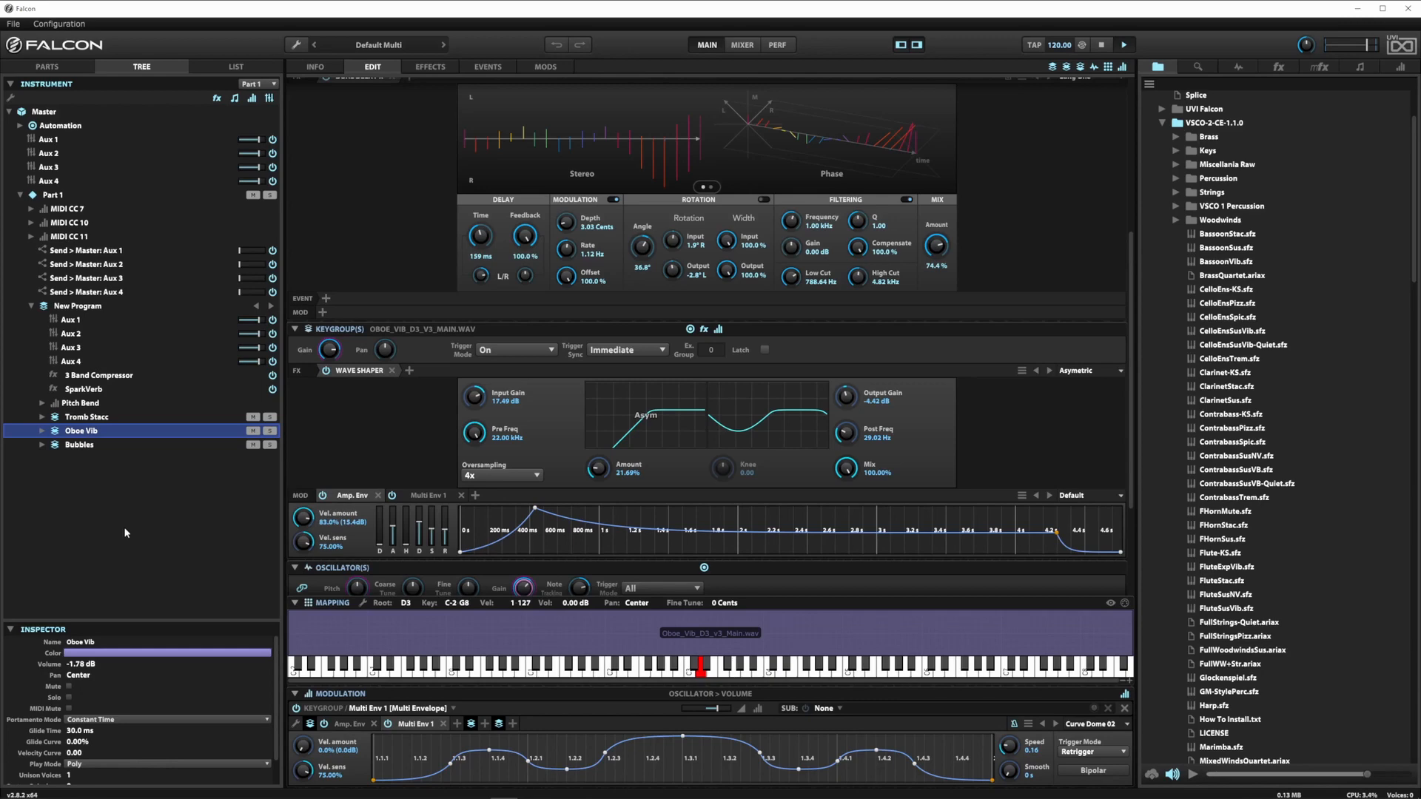